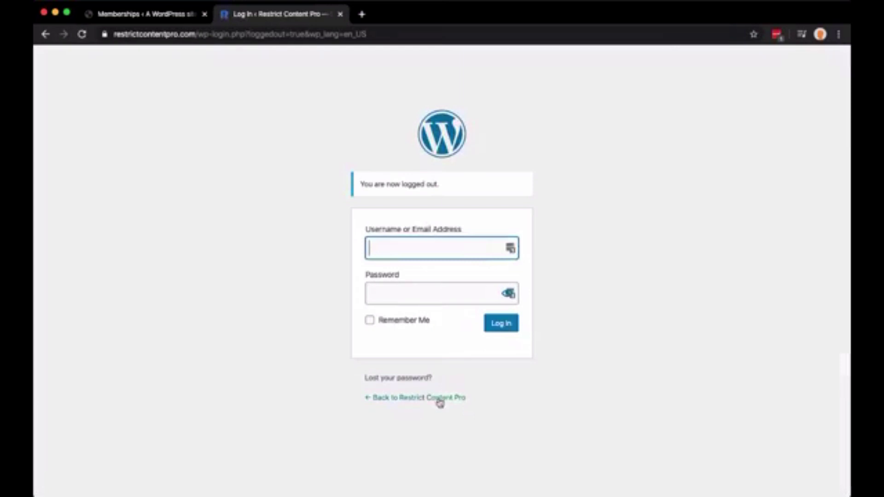
# Return from the login screen to the Restrict Content Pro homepage and open a new browser tab
pyautogui.click(438, 399)
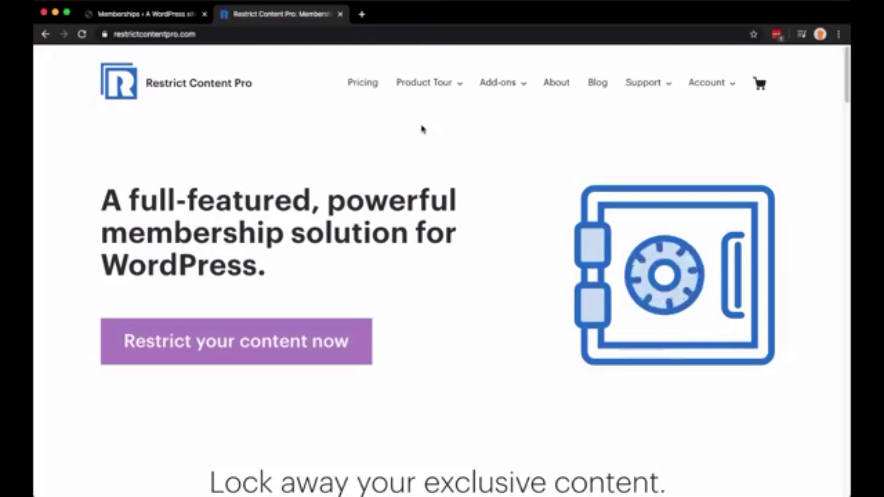
pyautogui.press('super+t')
# Load ithemes.com/wordpress-hosting and jump down to its hosting plan pricing section
pyautogui.write('ithem')
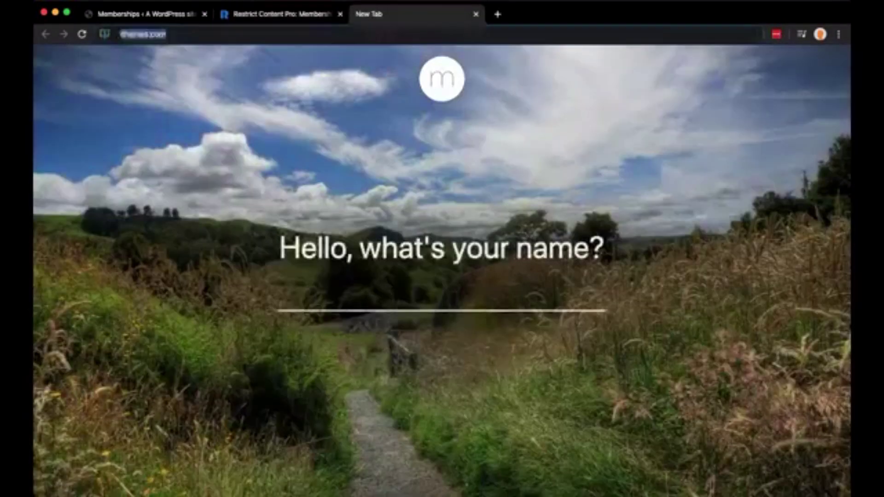
pyautogui.write('es.com/word')
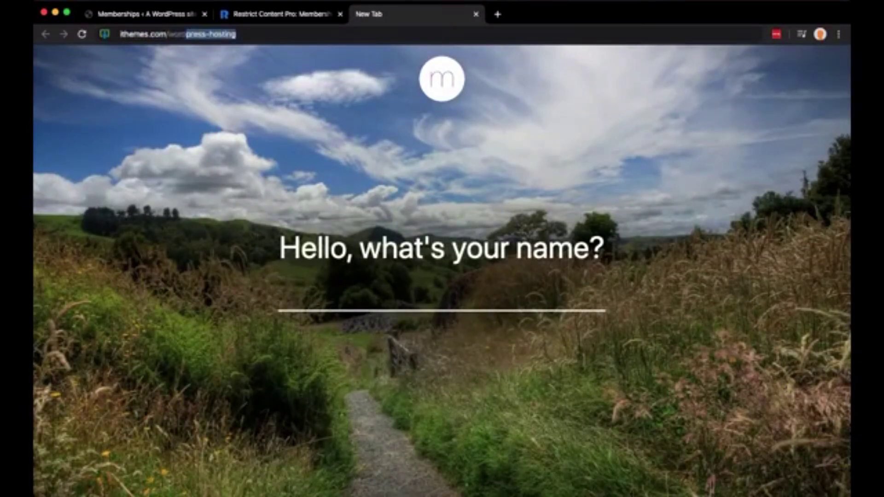
pyautogui.press('Return')
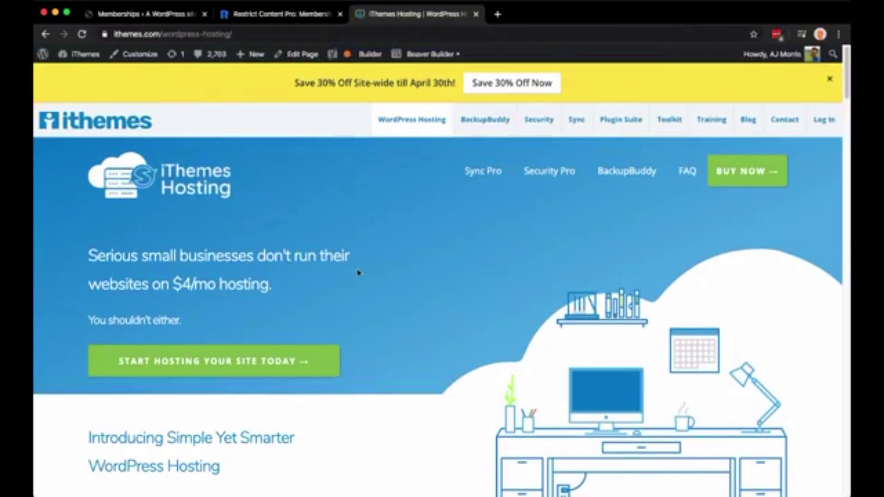
pyautogui.scroll(-1, 357, 274)
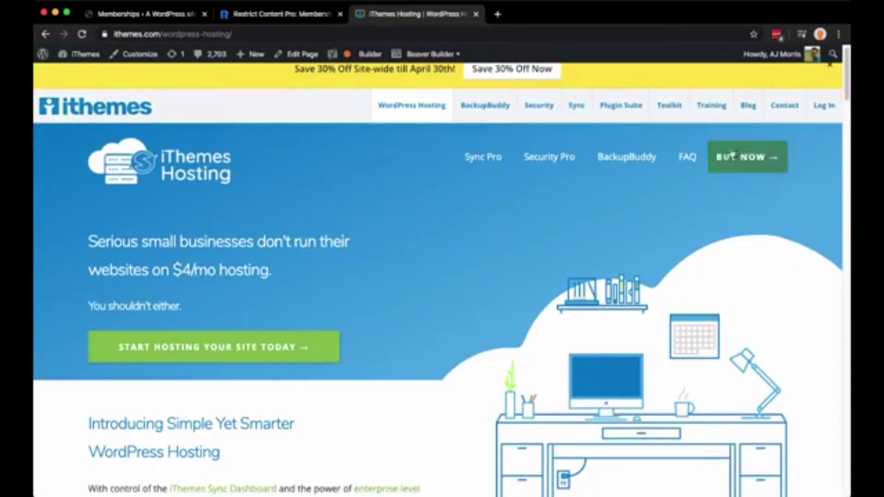
pyautogui.click(749, 166)
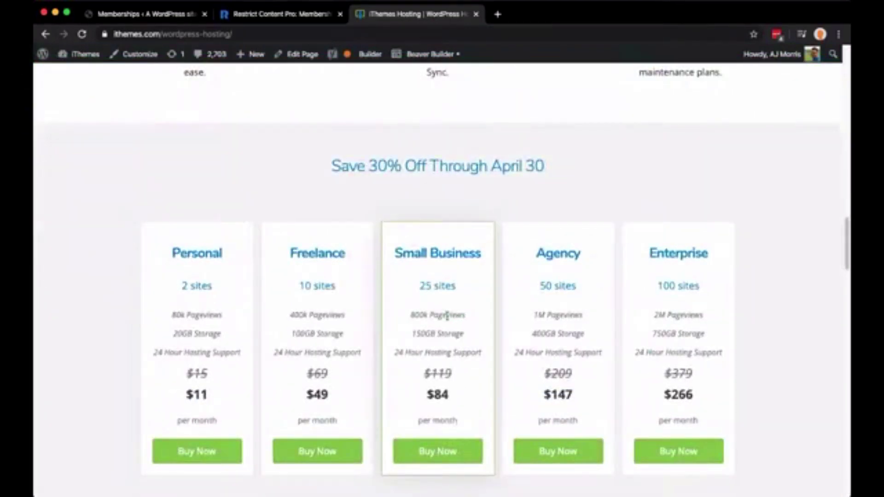
# Highlight the 'Save 30% Off Through April 30' heading and the $11 Personal plan price
pyautogui.moveTo(341, 167); pyautogui.dragTo(516, 166)
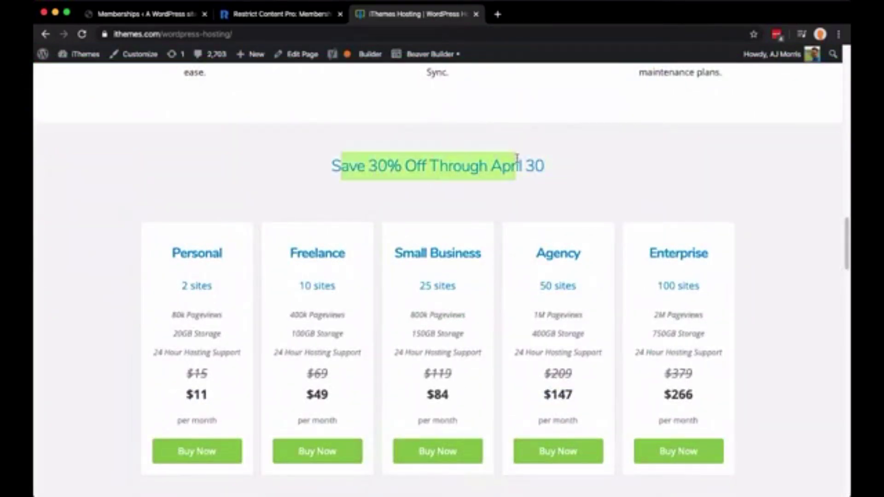
pyautogui.click(405, 165)
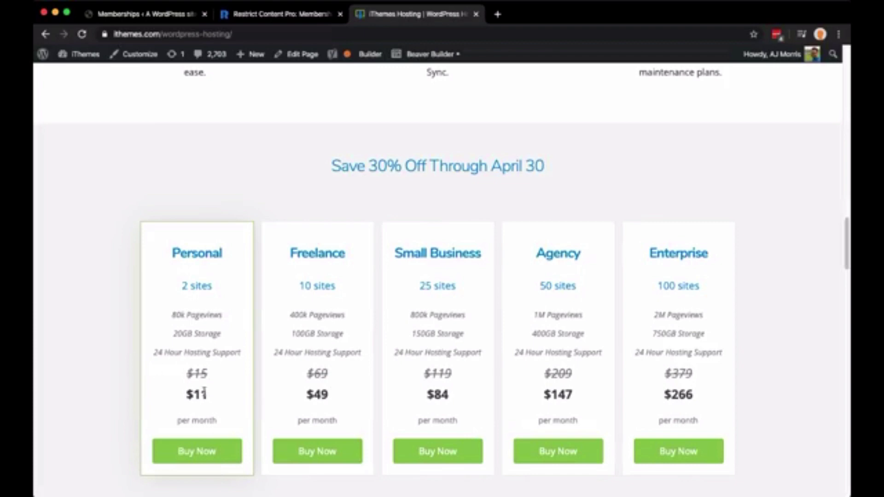
pyautogui.moveTo(175, 401); pyautogui.dragTo(212, 400)
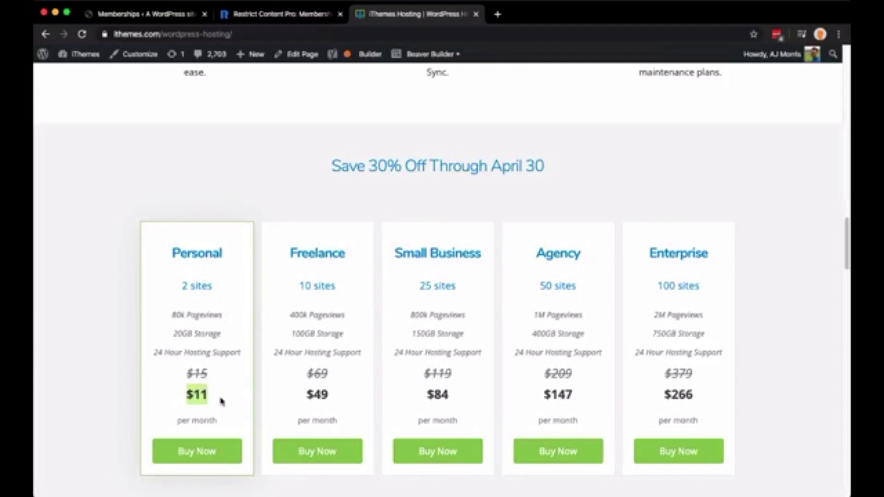
pyautogui.click(208, 185)
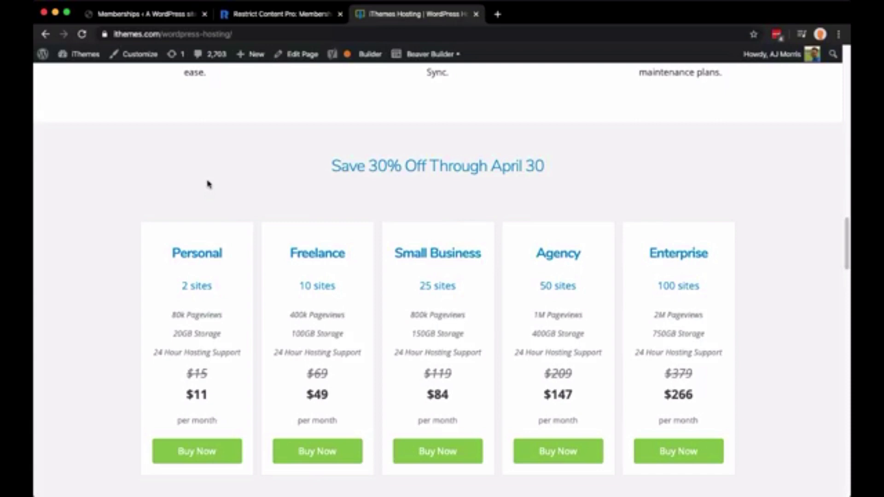
# Scroll back up the hosting page and switch to the Restrict Content Pro tab
pyautogui.scroll(5, 208, 184)
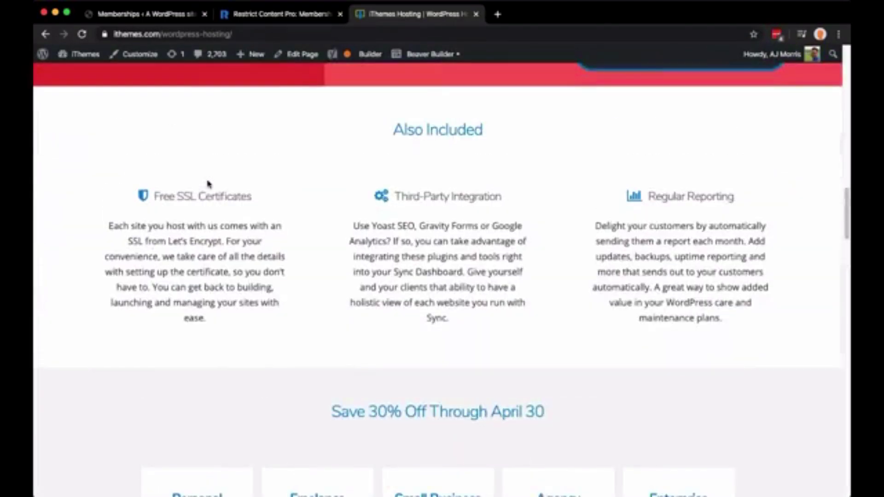
pyautogui.scroll(10, 209, 185)
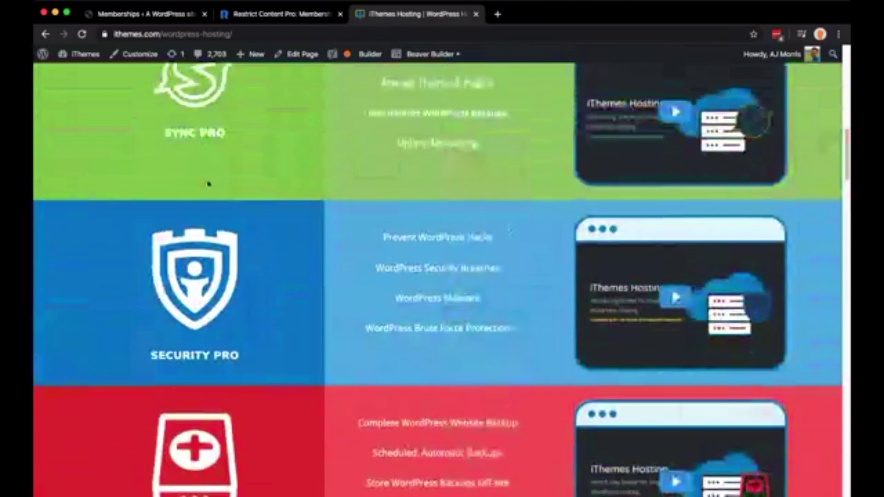
pyautogui.scroll(3, 208, 184)
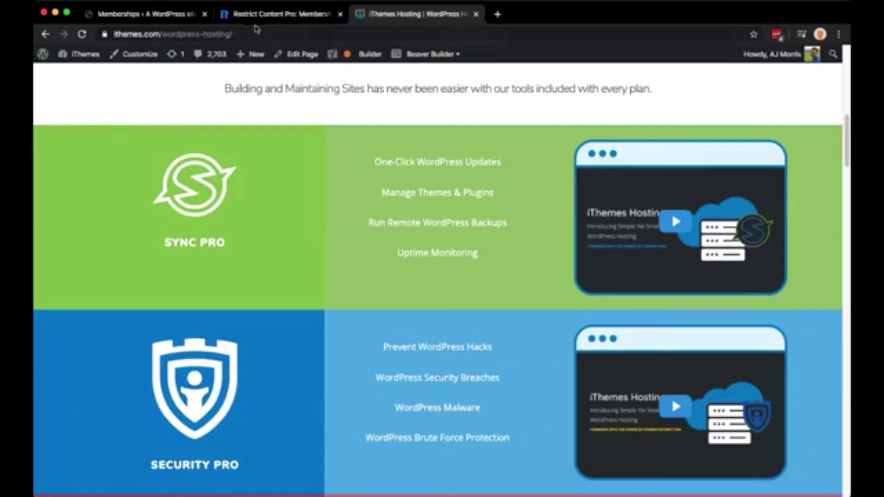
pyautogui.click(254, 15)
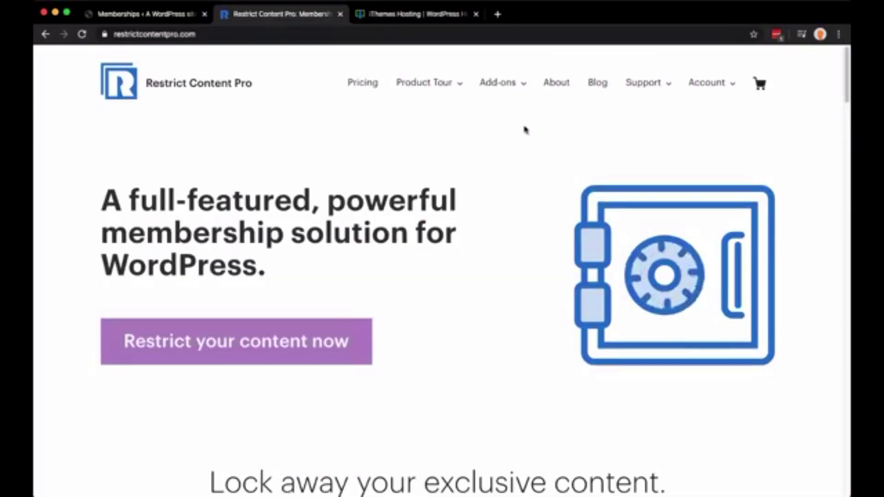
# Open the Restrict Content Pro Pricing page and highlight '1 site' under the $99 Personal plan
pyautogui.moveTo(413, 93)
pyautogui.click(371, 86)
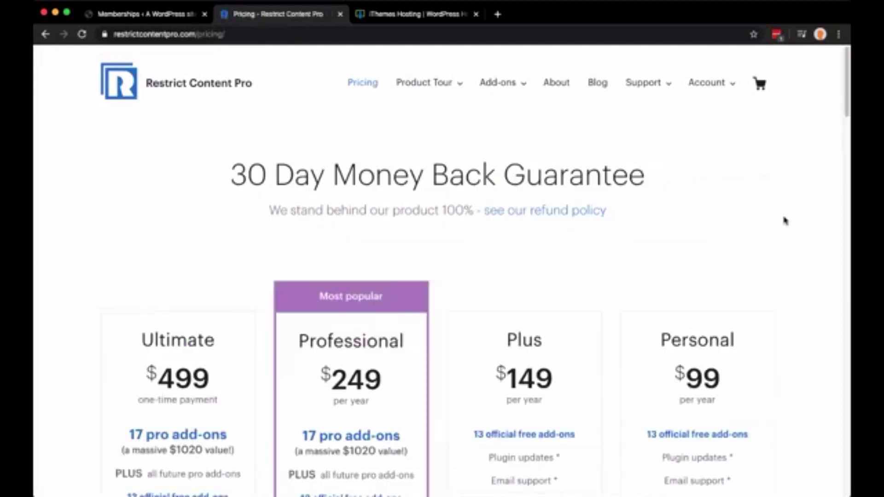
pyautogui.scroll(-4, 785, 220)
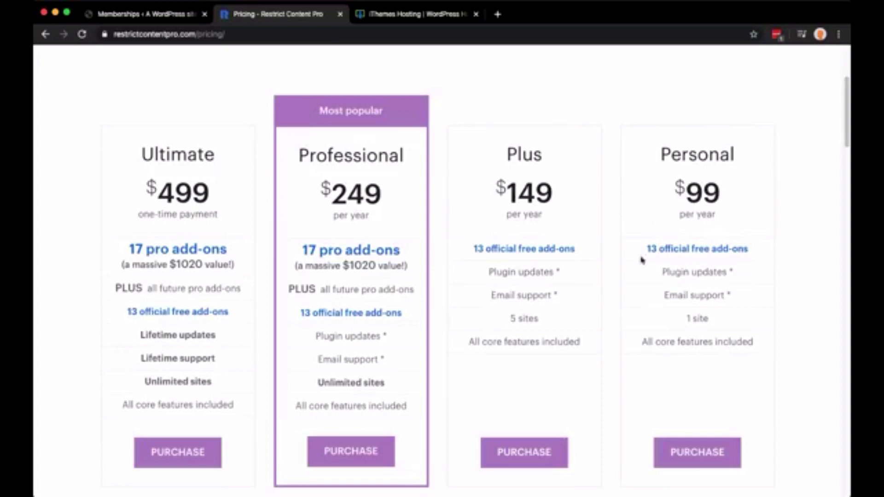
pyautogui.moveTo(689, 319); pyautogui.dragTo(723, 326)
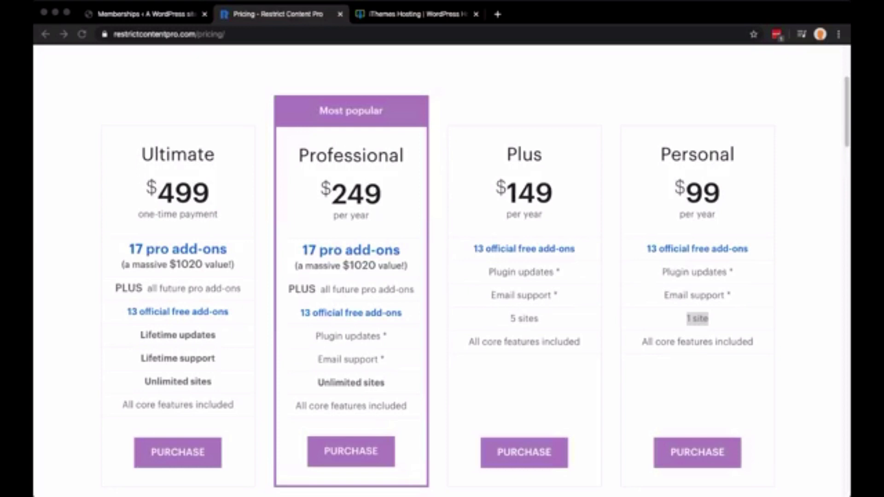
pyautogui.click(770, 317)
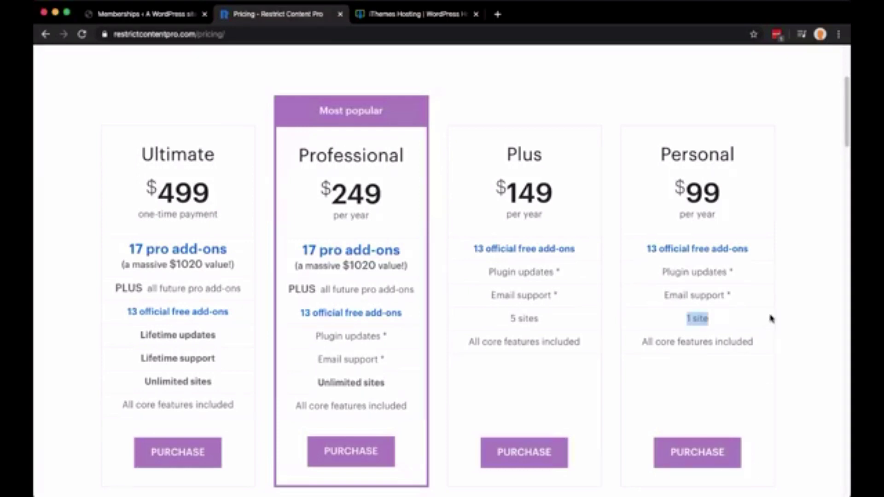
pyautogui.click(739, 251)
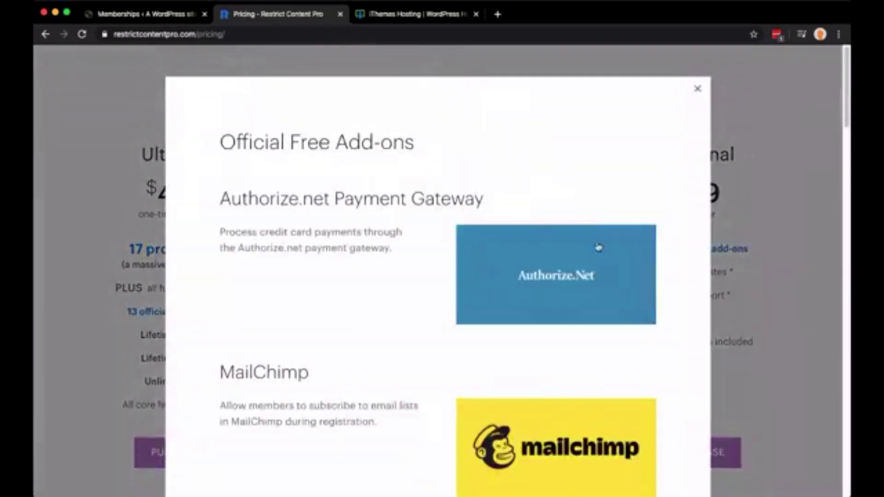
pyautogui.scroll(-7, 494, 239)
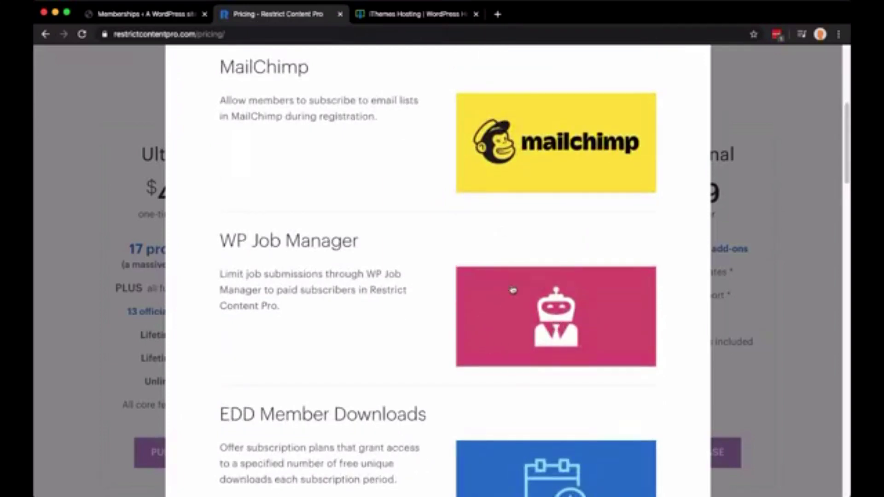
pyautogui.scroll(-4, 513, 290)
pyautogui.scroll(-4, 513, 290)
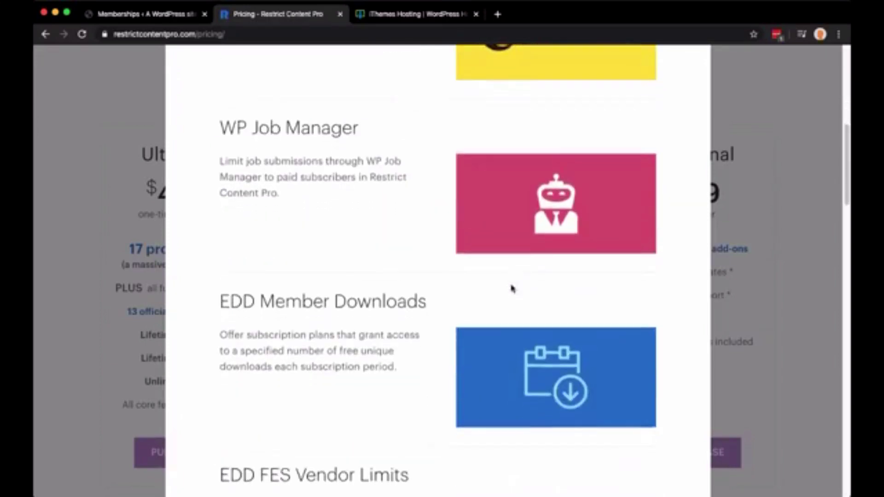
pyautogui.scroll(-2, 513, 289)
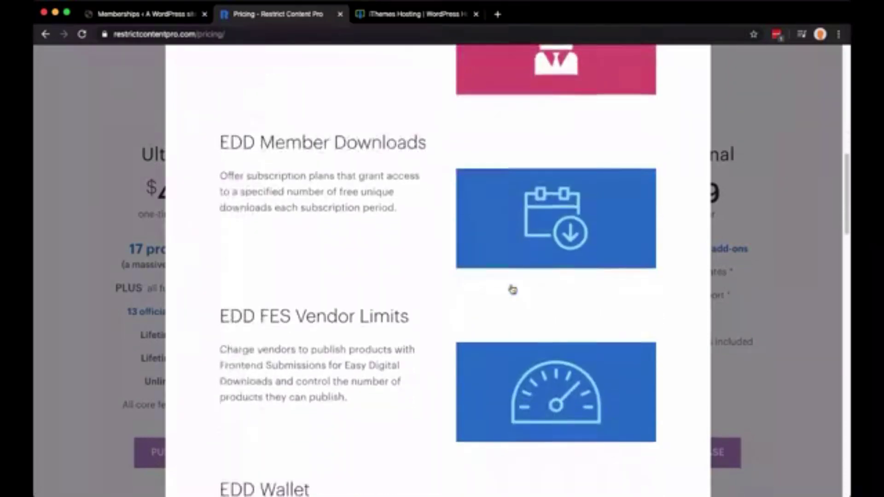
pyautogui.scroll(-5, 513, 290)
pyautogui.scroll(-5, 513, 289)
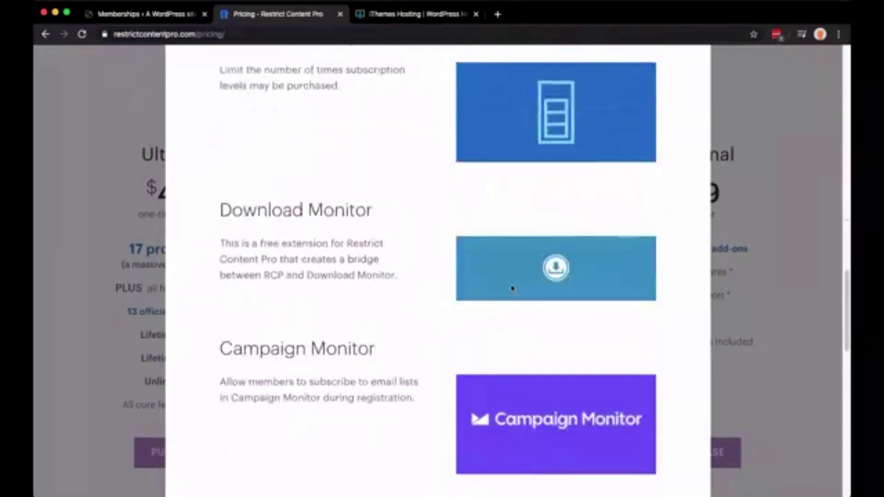
pyautogui.scroll(-2, 513, 290)
pyautogui.scroll(-5, 513, 289)
pyautogui.scroll(-8, 513, 290)
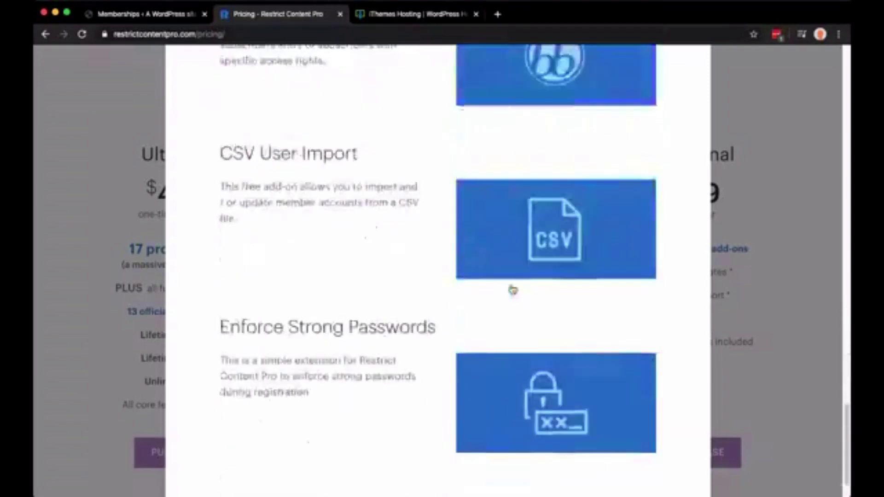
pyautogui.scroll(12, 513, 289)
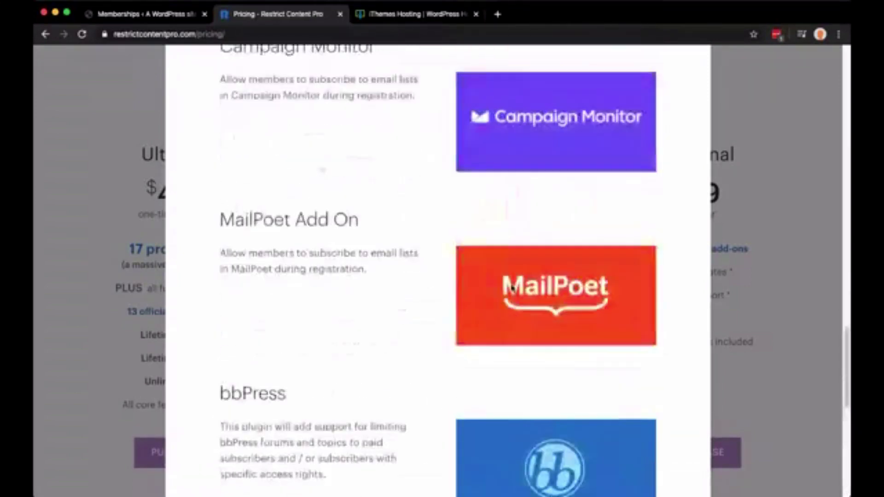
pyautogui.scroll(8, 513, 289)
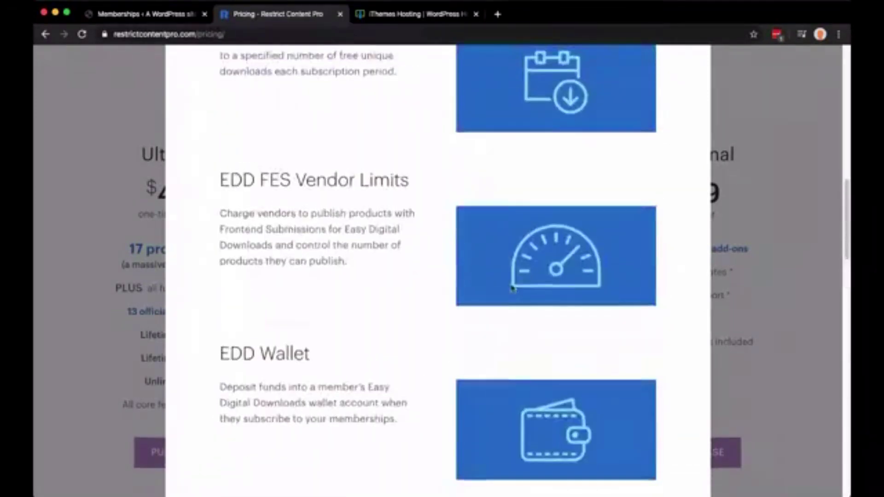
pyautogui.scroll(10, 513, 290)
pyautogui.press('Escape')
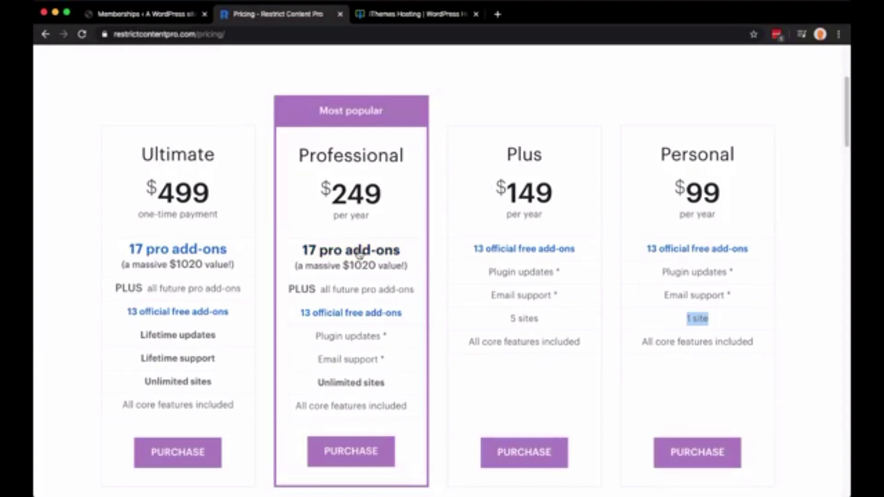
pyautogui.click(341, 246)
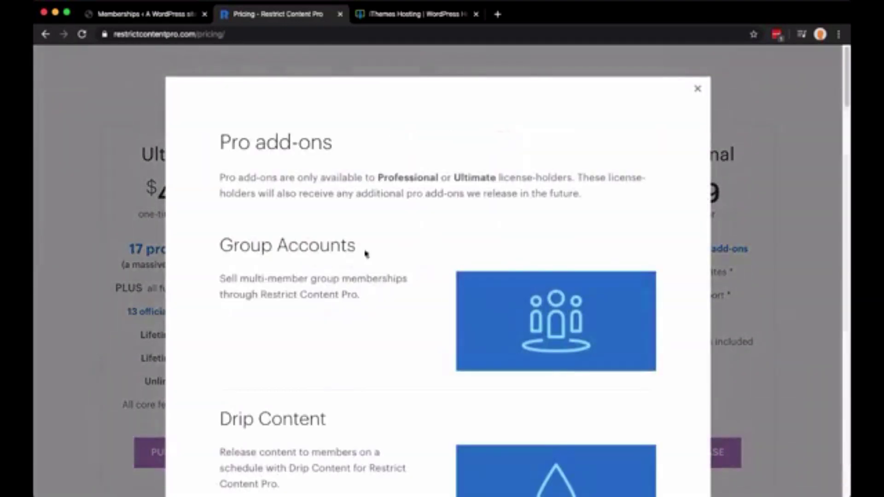
pyautogui.moveTo(219, 256); pyautogui.dragTo(383, 261)
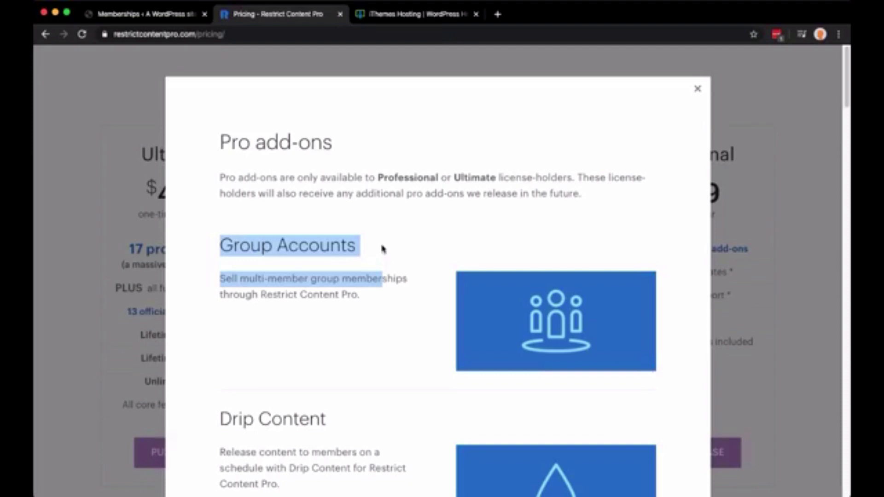
pyautogui.click(382, 249)
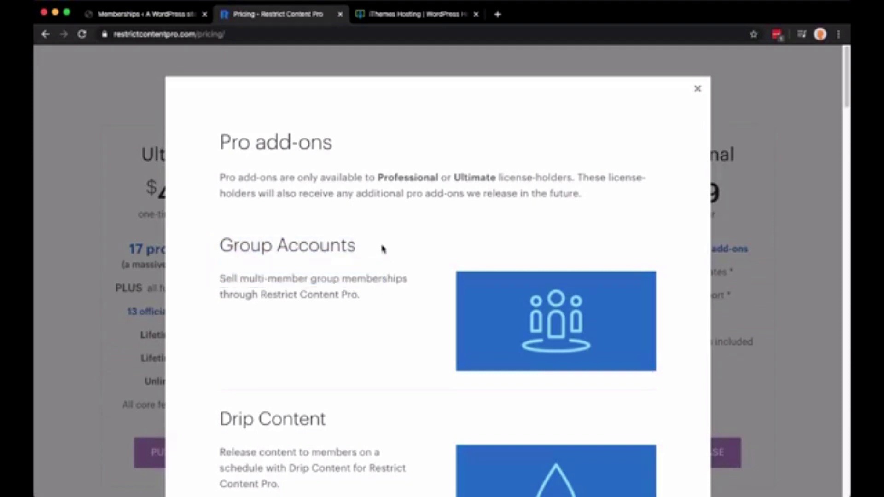
pyautogui.scroll(-6, 382, 249)
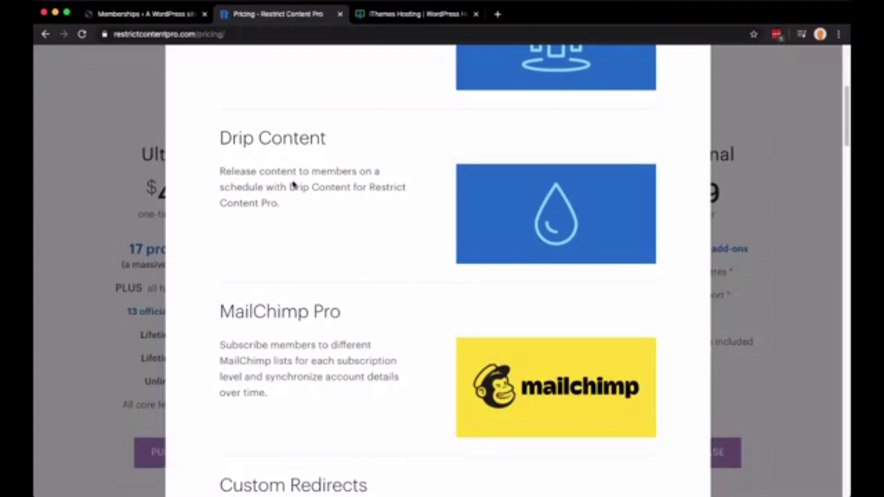
pyautogui.scroll(3, 359, 201)
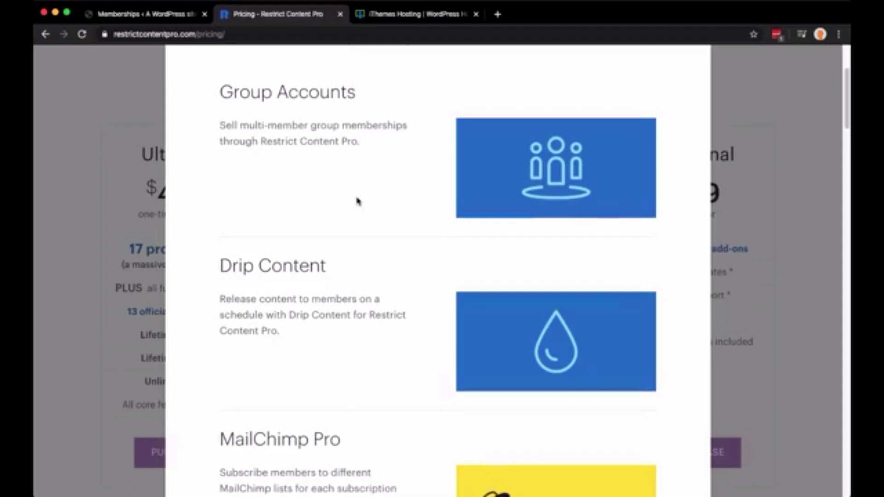
pyautogui.scroll(-14, 358, 201)
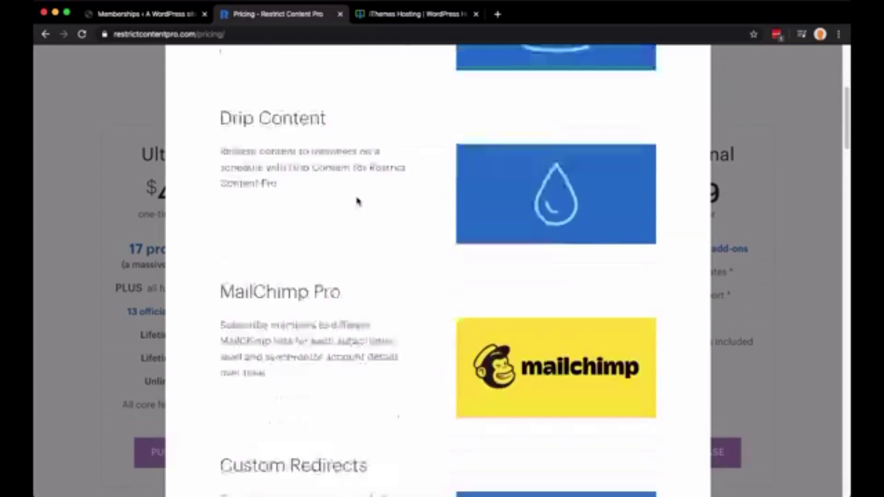
pyautogui.scroll(3, 358, 202)
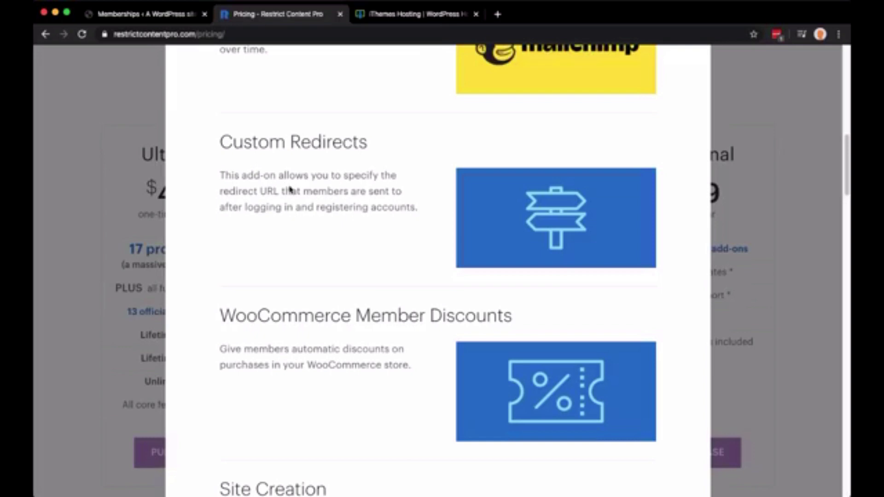
pyautogui.scroll(-12, 310, 201)
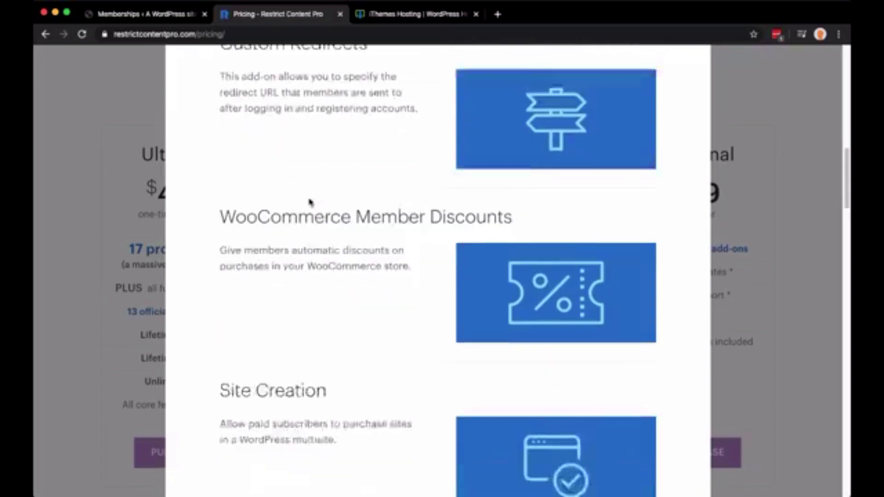
pyautogui.scroll(-1, 309, 201)
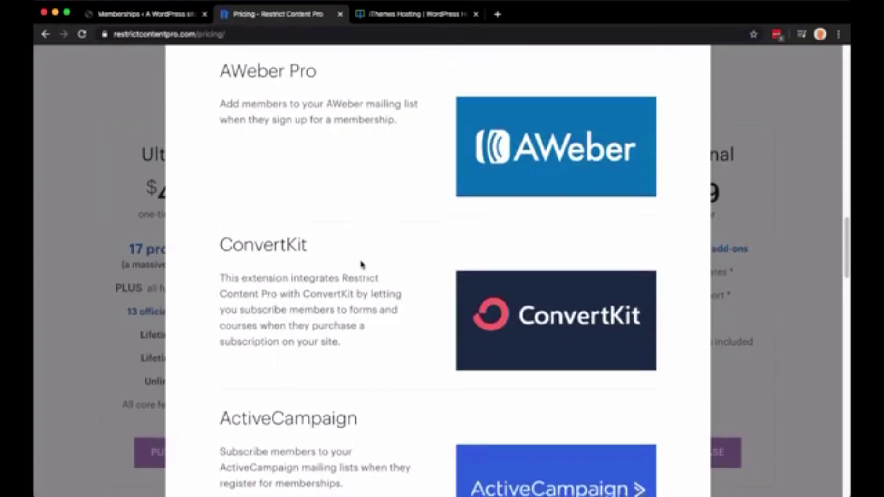
pyautogui.scroll(-5, 362, 264)
pyautogui.scroll(-10, 365, 270)
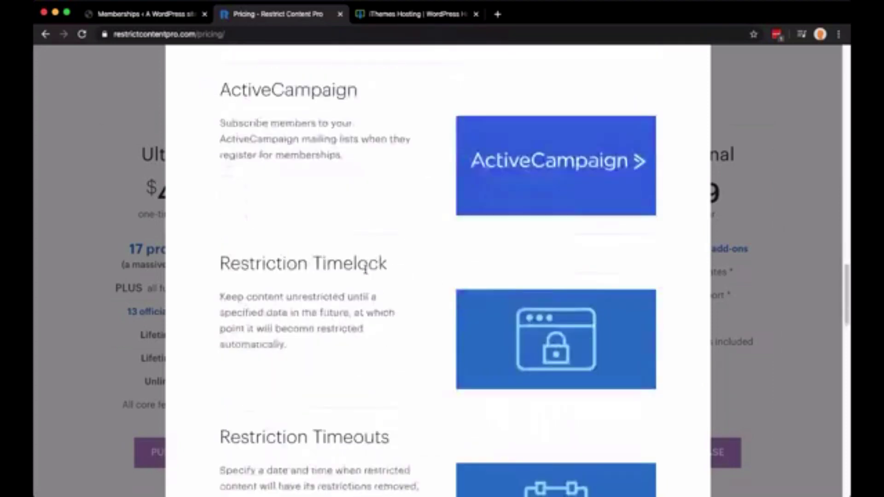
# Close the pro add-ons overview, highlight 'Ultimate', and return to the WordPress Memberships admin page
pyautogui.press('Escape')
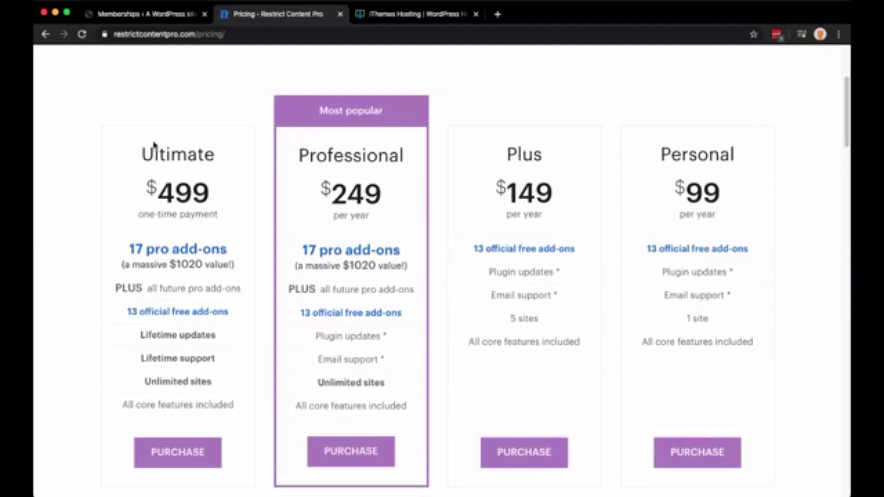
pyautogui.doubleClick(176, 156)
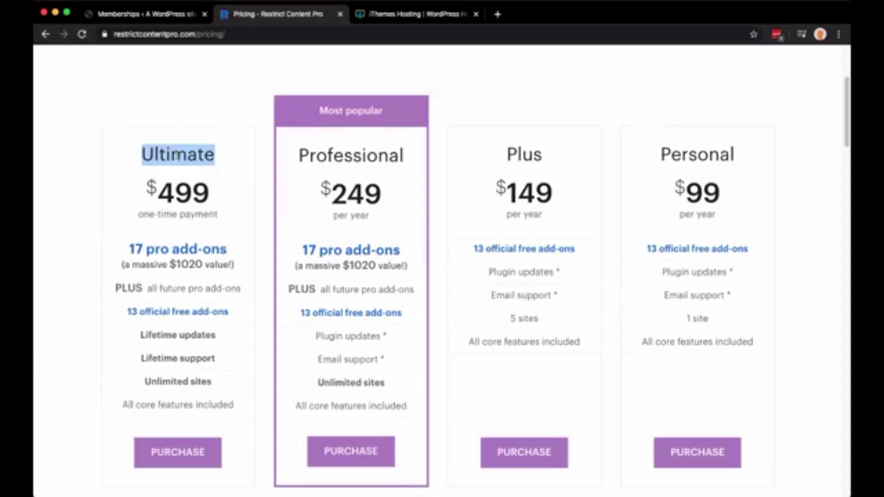
pyautogui.click(157, 15)
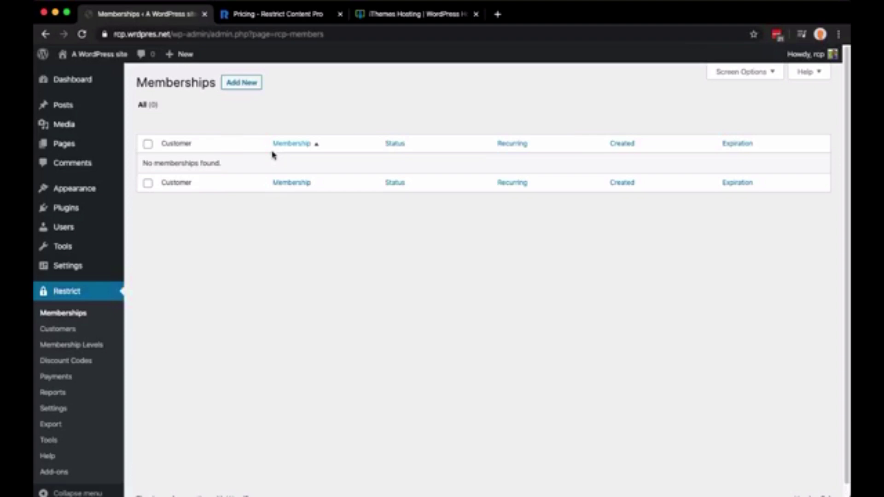
# Search the theme directory for 'astra', then install and activate the Astra theme
pyautogui.moveTo(106, 191)
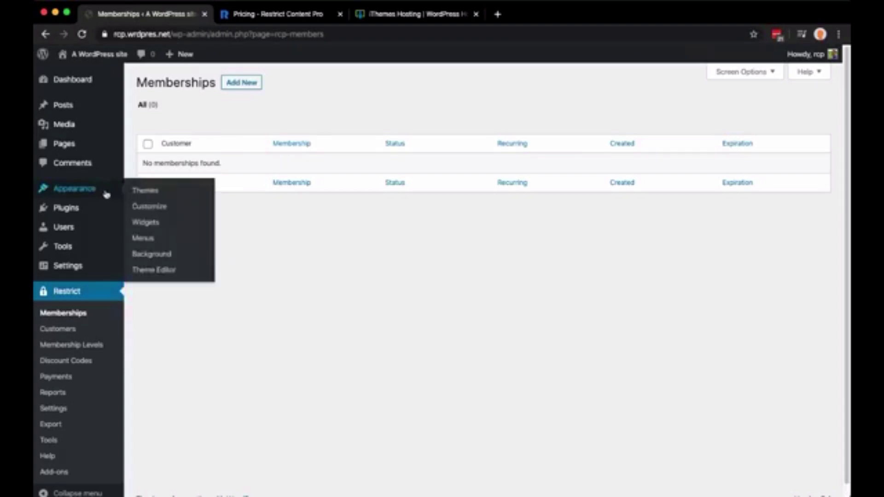
pyautogui.click(145, 192)
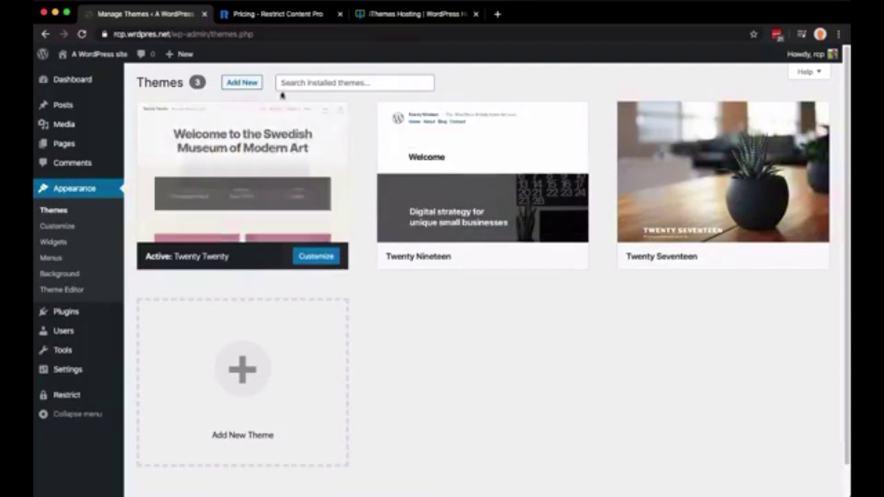
pyautogui.click(231, 86)
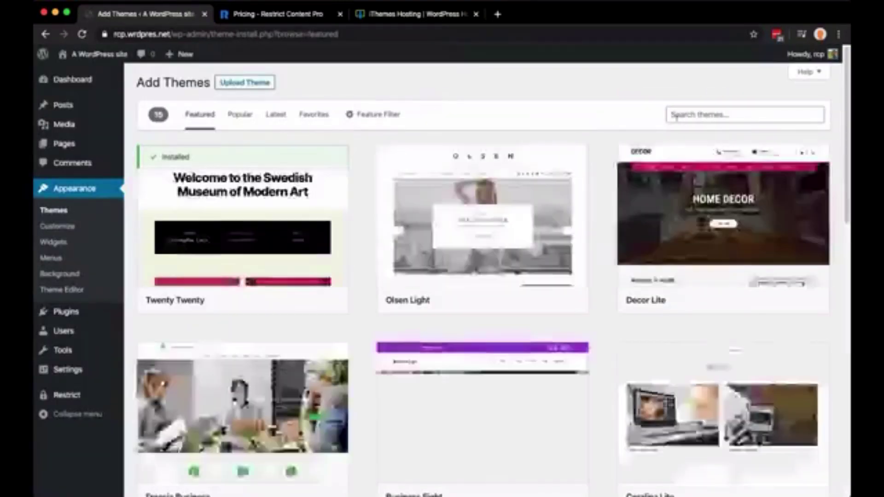
pyautogui.click(708, 112)
pyautogui.write('astra')
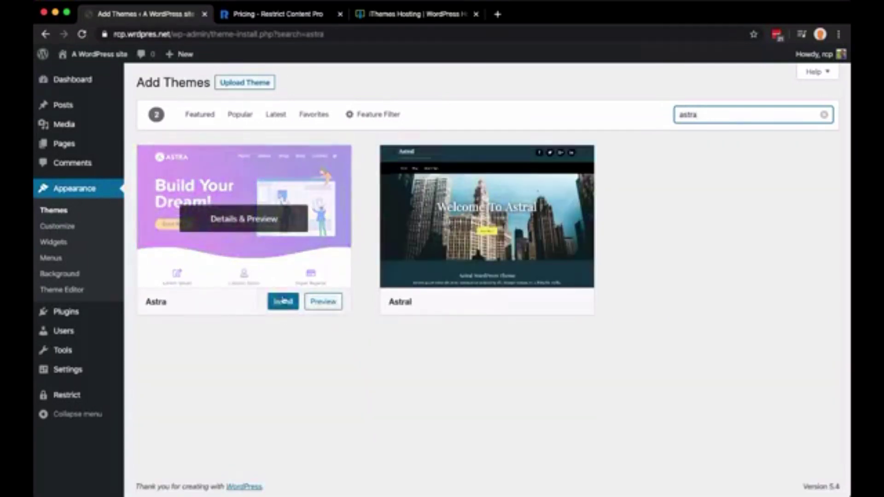
pyautogui.click(290, 306)
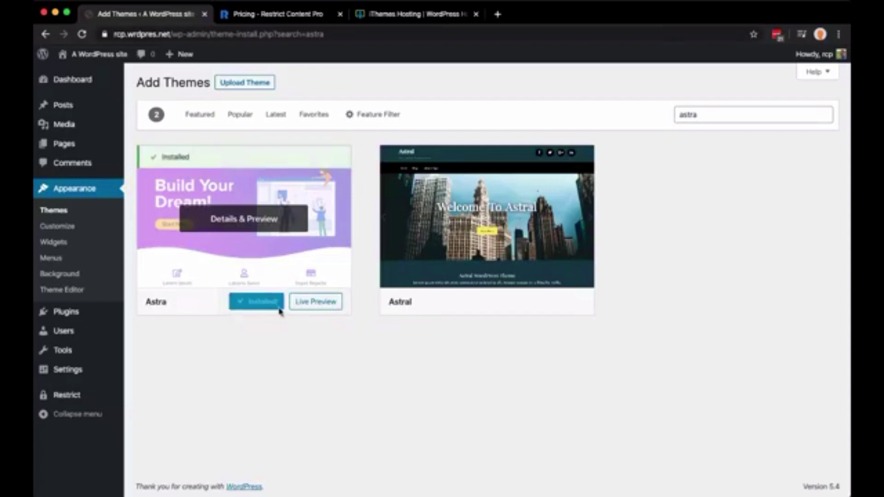
pyautogui.click(278, 308)
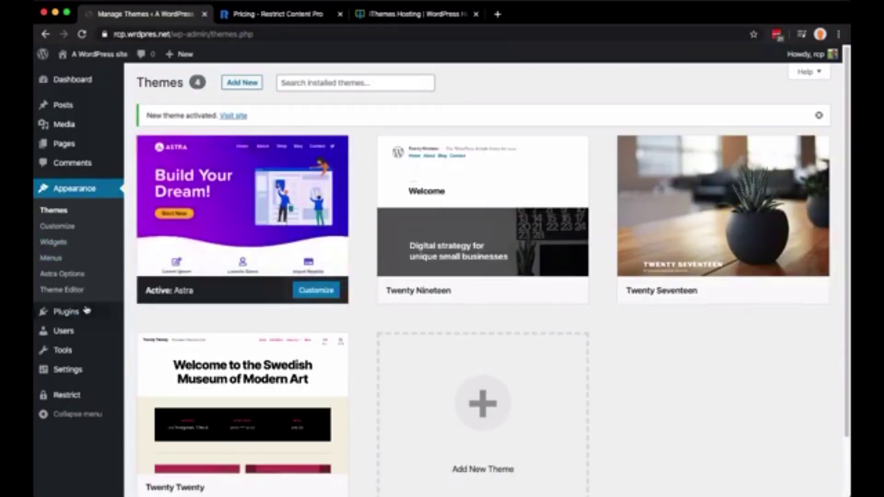
# Search plugins for 'astra aites', install and activate Starter Templates, then highlight both plugin names
pyautogui.moveTo(83, 312)
pyautogui.click(138, 329)
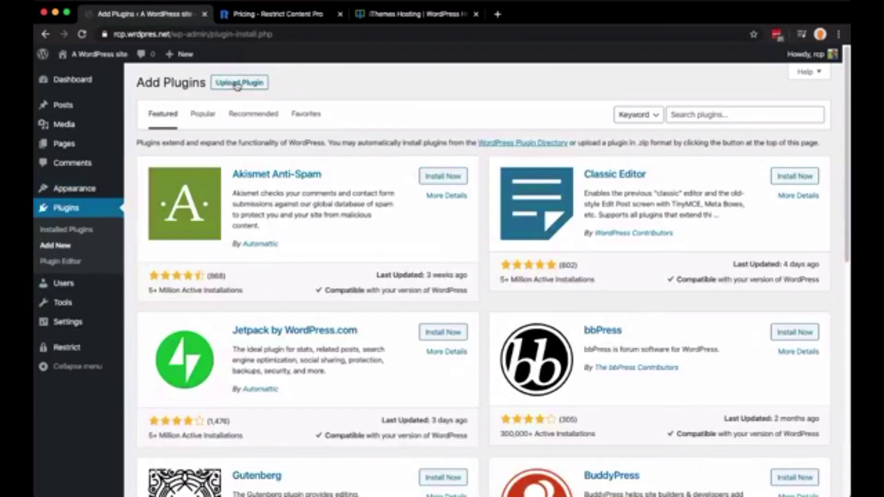
pyautogui.click(694, 113)
pyautogui.write('astra a')
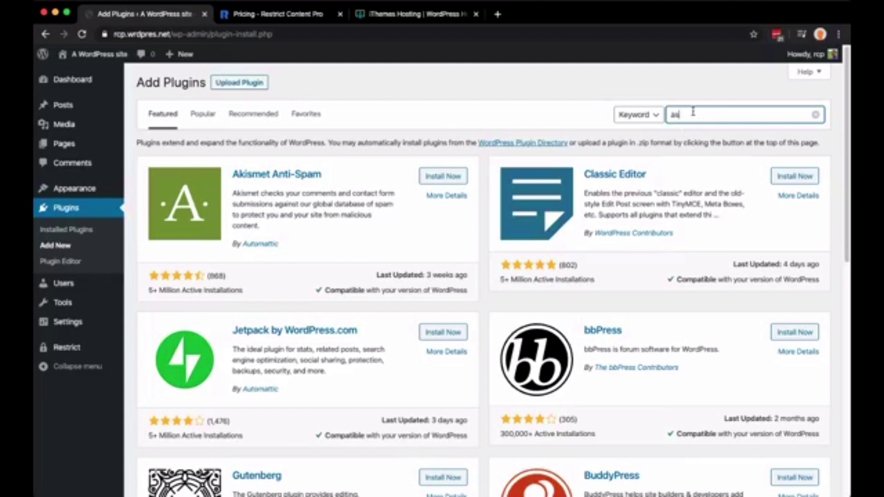
pyautogui.write('ites')
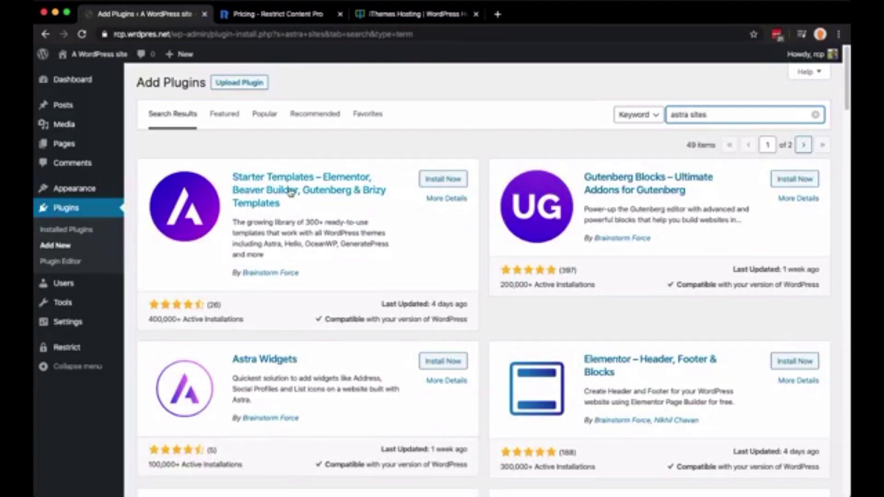
pyautogui.click(438, 180)
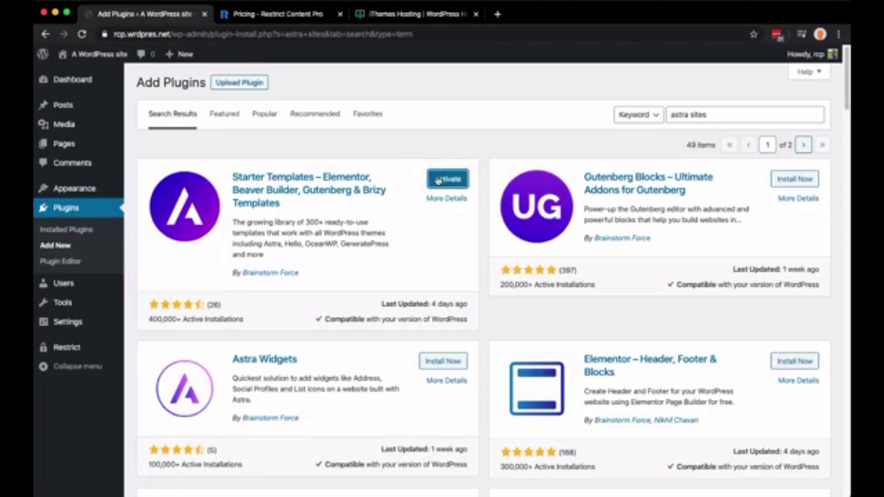
pyautogui.click(445, 180)
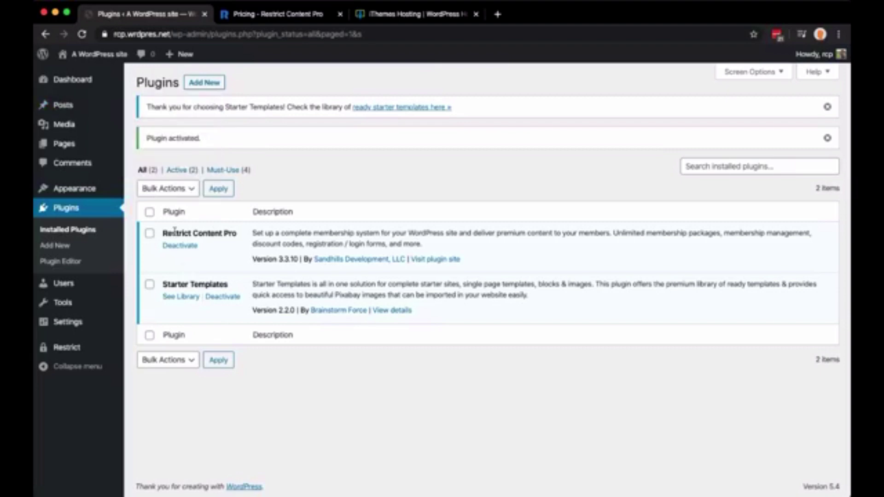
pyautogui.moveTo(162, 233); pyautogui.dragTo(238, 232)
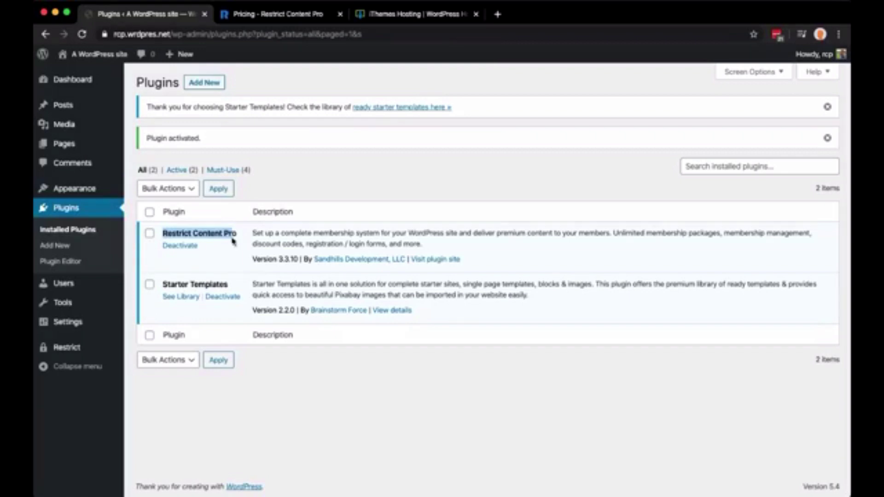
pyautogui.tripleClick(176, 284)
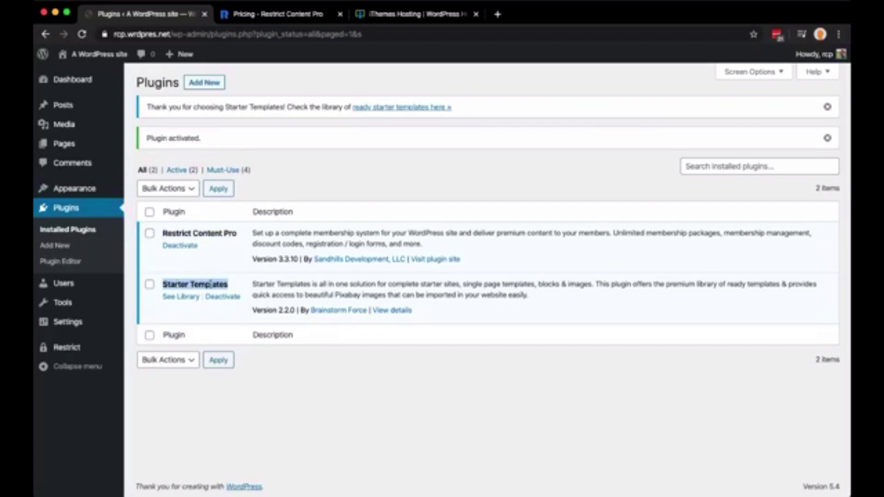
# Open Appearance > Starter Templates and pick Beaver Builder as the page builder
pyautogui.moveTo(102, 193)
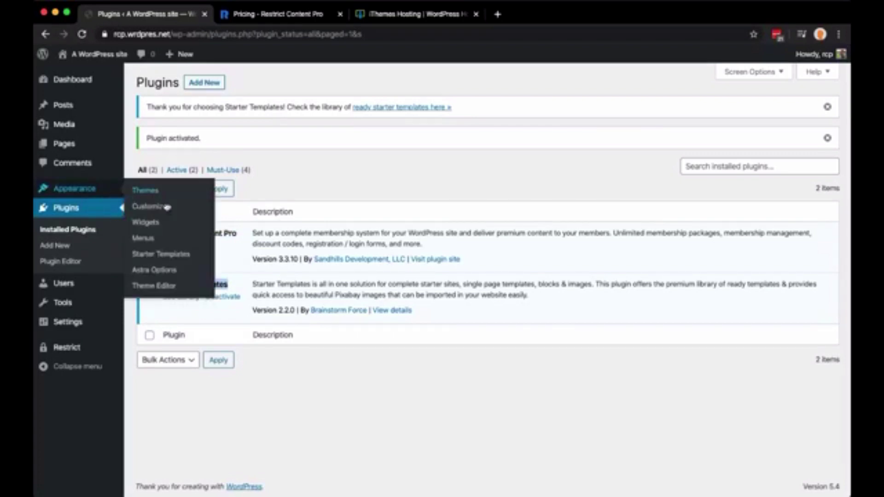
pyautogui.click(170, 261)
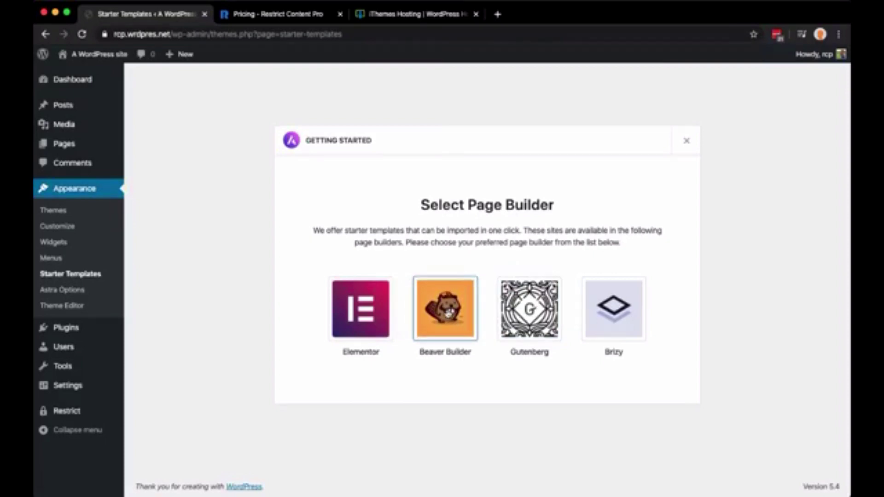
pyautogui.click(448, 314)
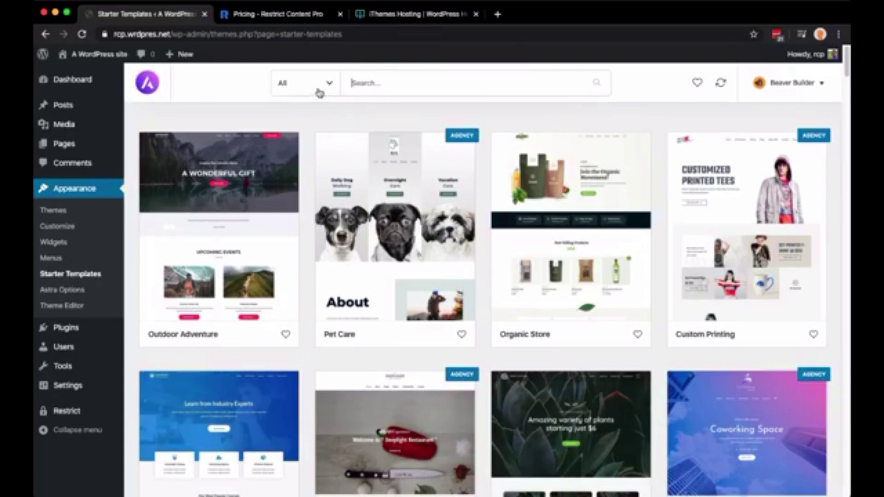
pyautogui.click(313, 89)
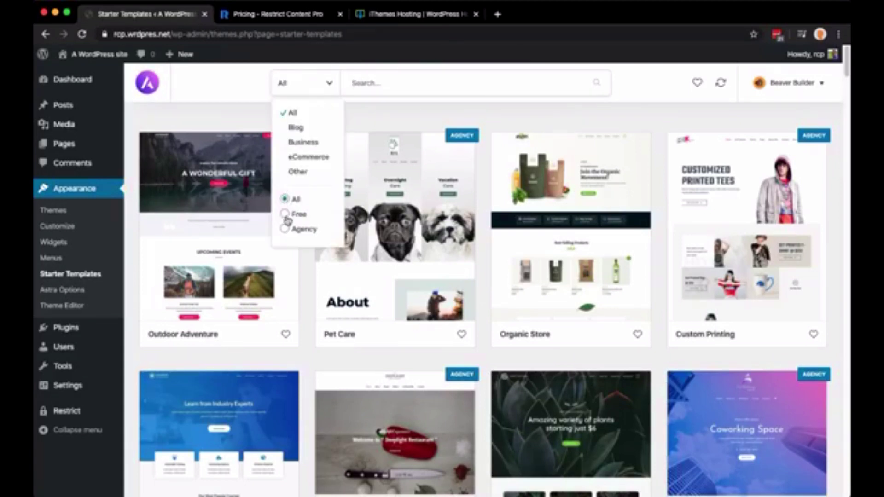
pyautogui.click(300, 214)
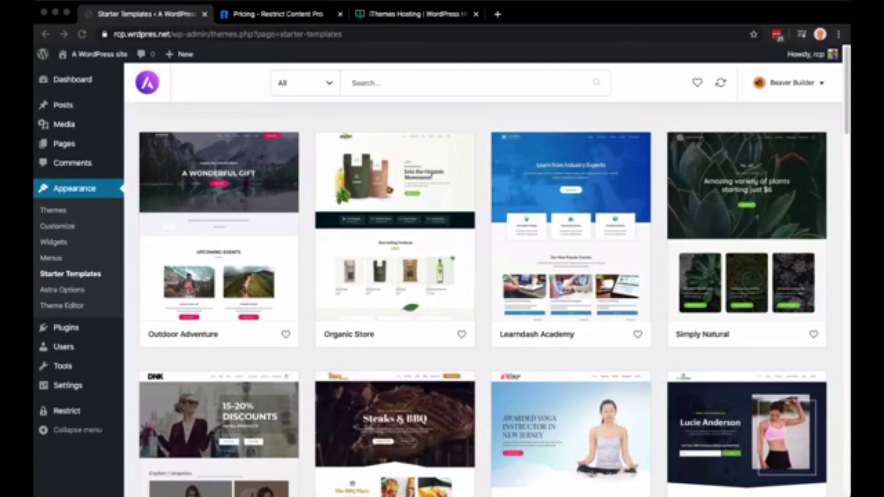
pyautogui.press('super+Tab')
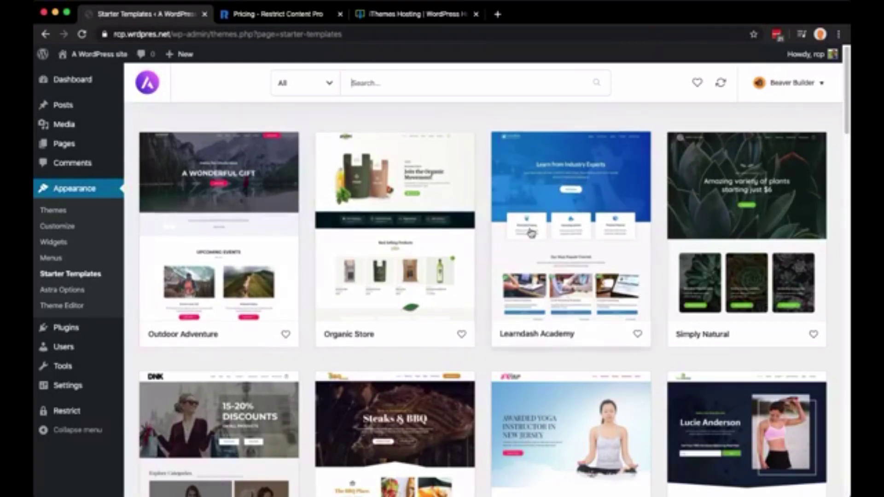
pyautogui.scroll(-3, 423, 242)
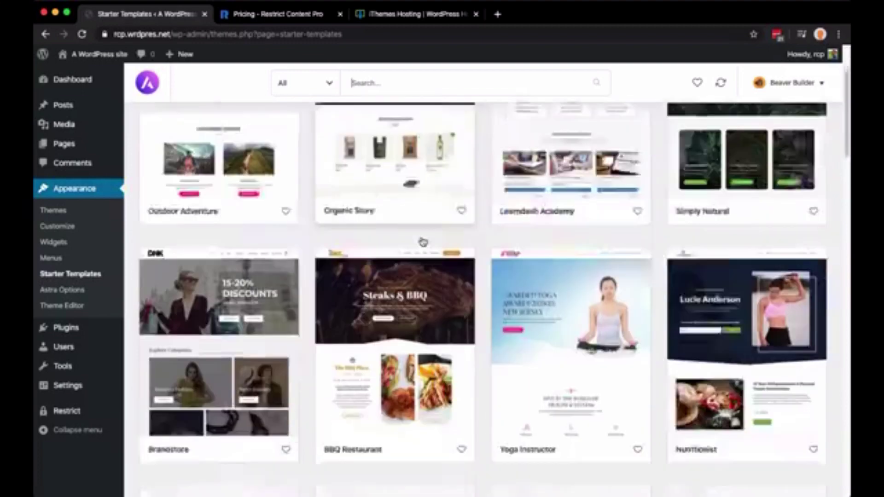
pyautogui.scroll(-4, 423, 242)
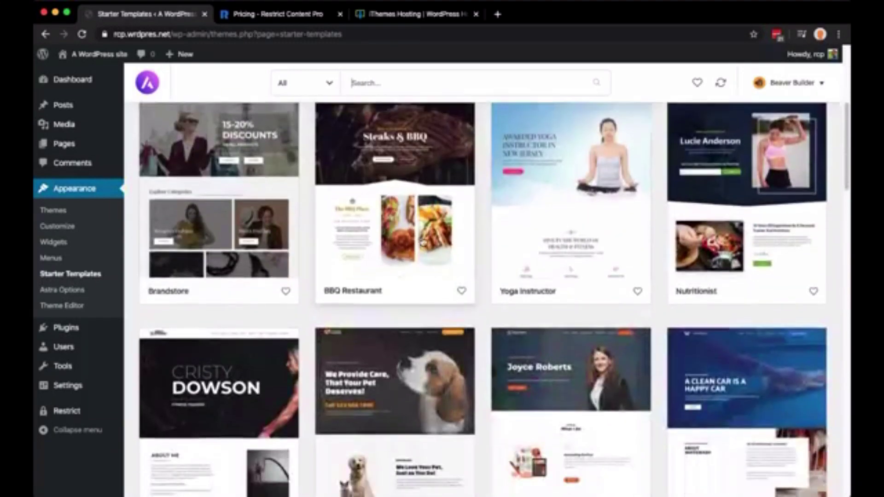
pyautogui.scroll(-4, 423, 242)
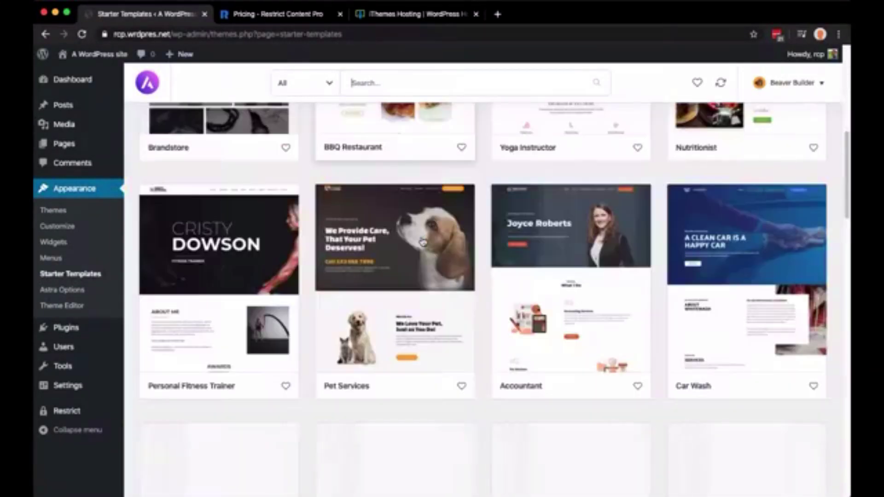
pyautogui.scroll(-2, 423, 242)
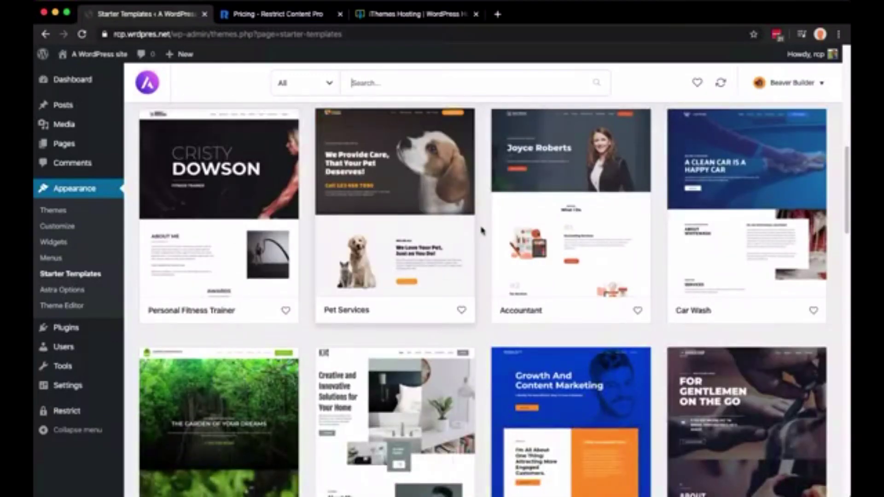
pyautogui.scroll(-5, 482, 231)
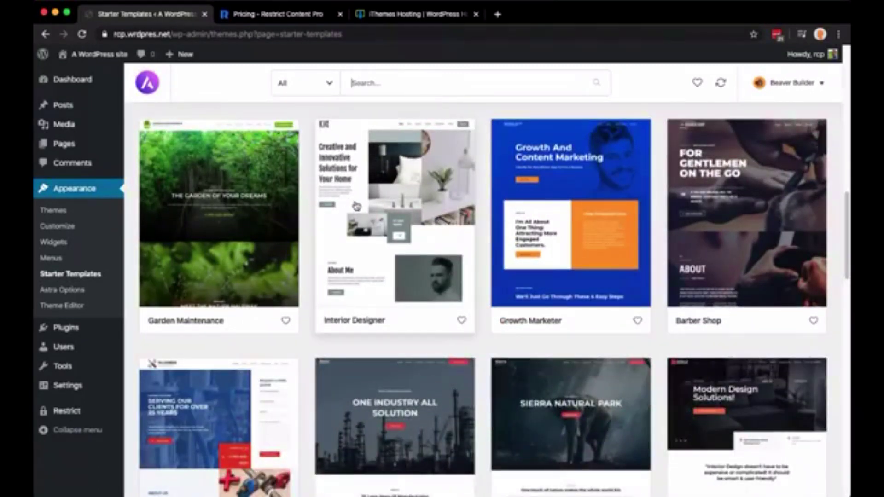
pyautogui.scroll(14, 357, 206)
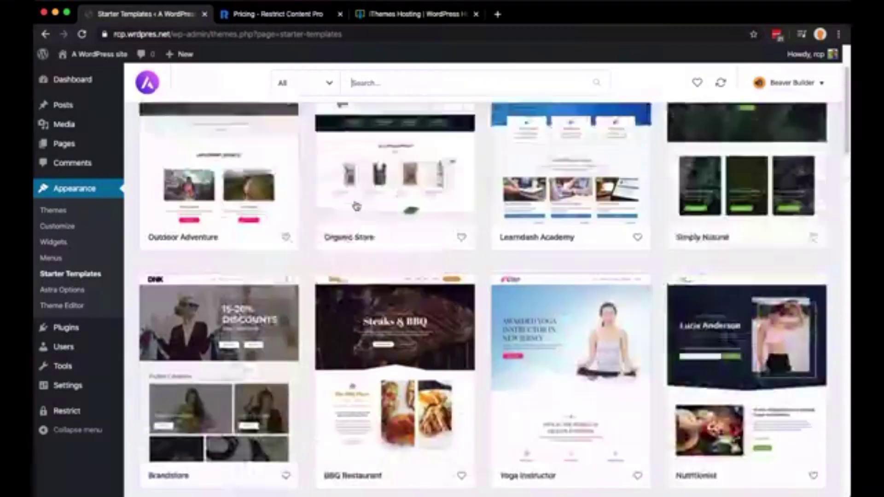
pyautogui.scroll(3, 357, 205)
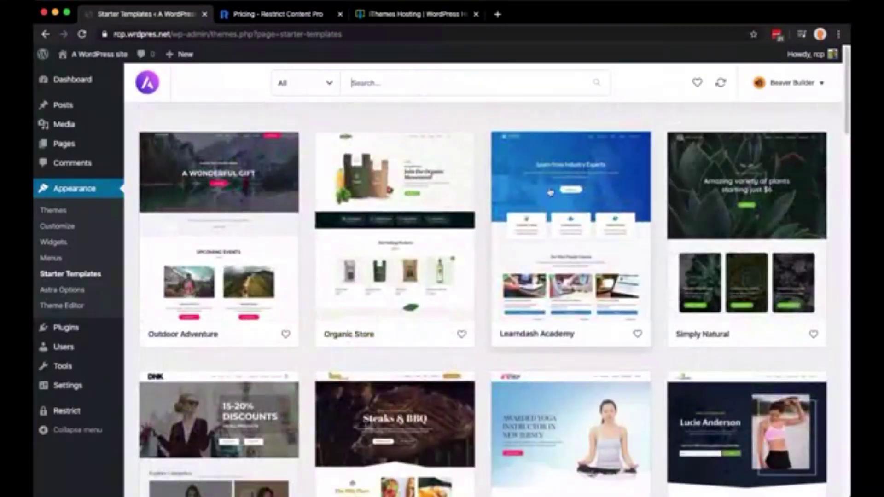
# Open the Learndash Academy template and choose Import Complete Site
pyautogui.click(586, 201)
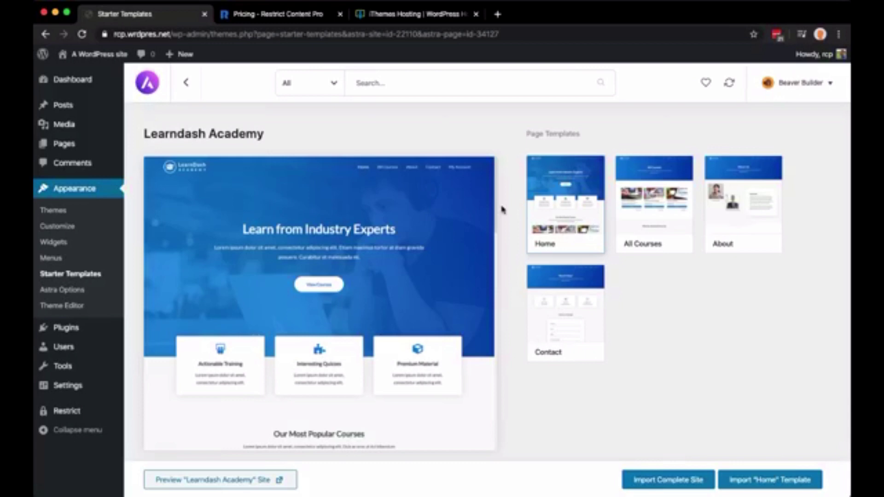
pyautogui.click(661, 480)
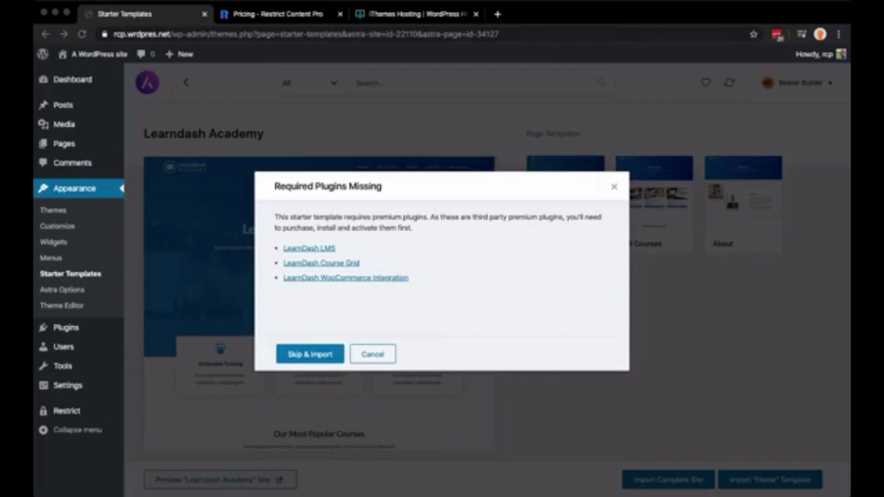
# Skip the missing premium plugins, enable Delete Previously Imported Site, and run the Learndash Academy import
pyautogui.click(401, 299)
pyautogui.click(297, 359)
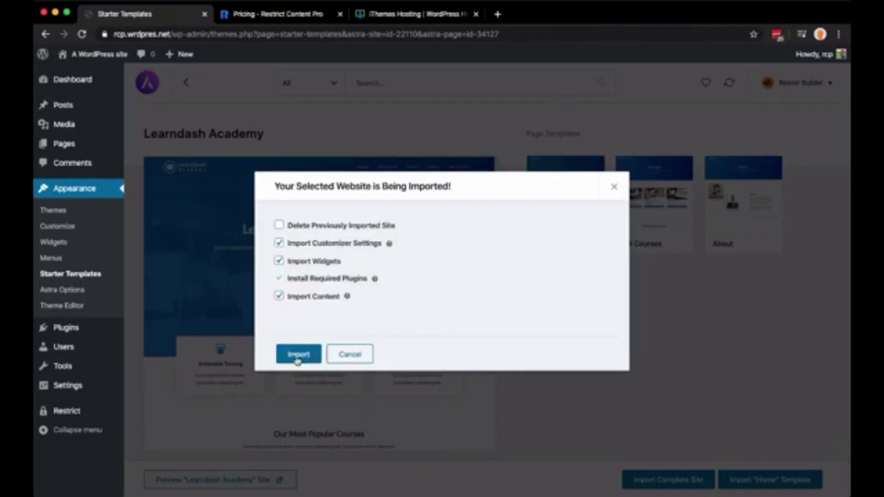
pyautogui.click(297, 230)
pyautogui.click(320, 228)
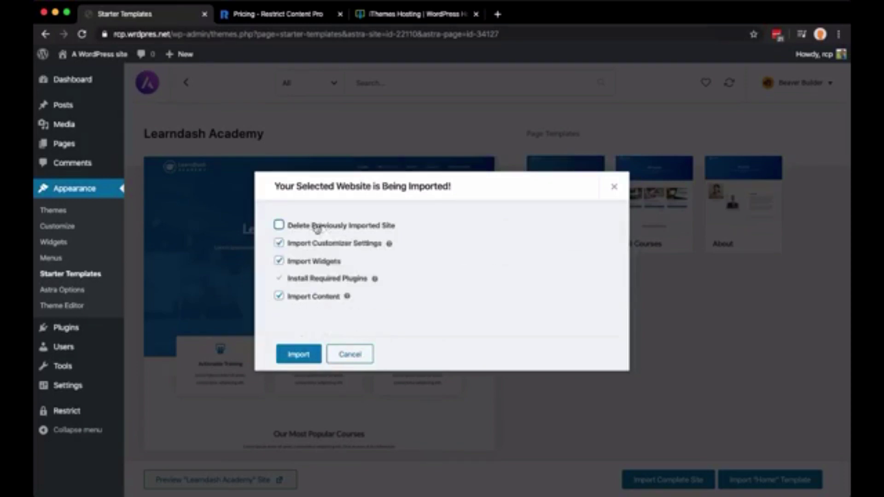
pyautogui.click(349, 229)
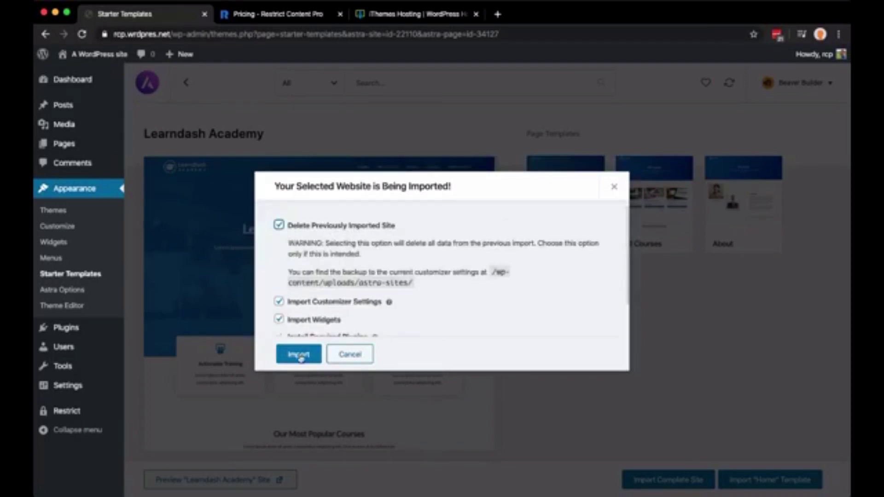
pyautogui.scroll(-2, 321, 253)
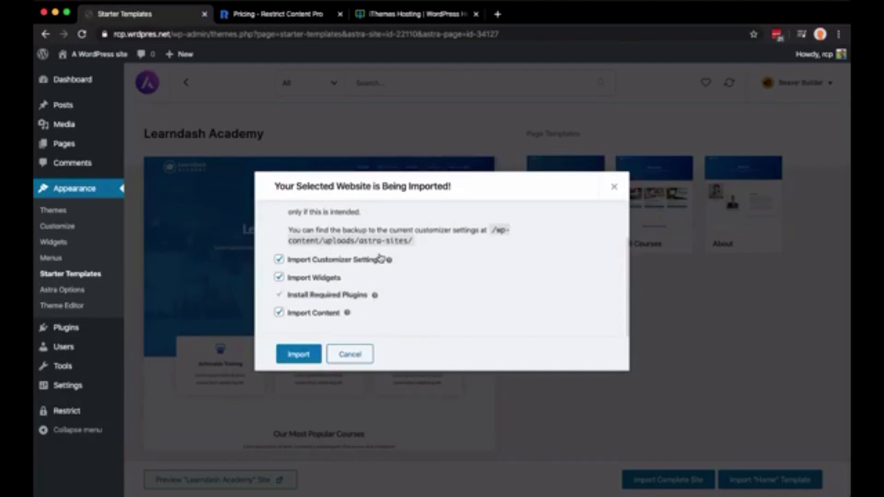
pyautogui.click(300, 354)
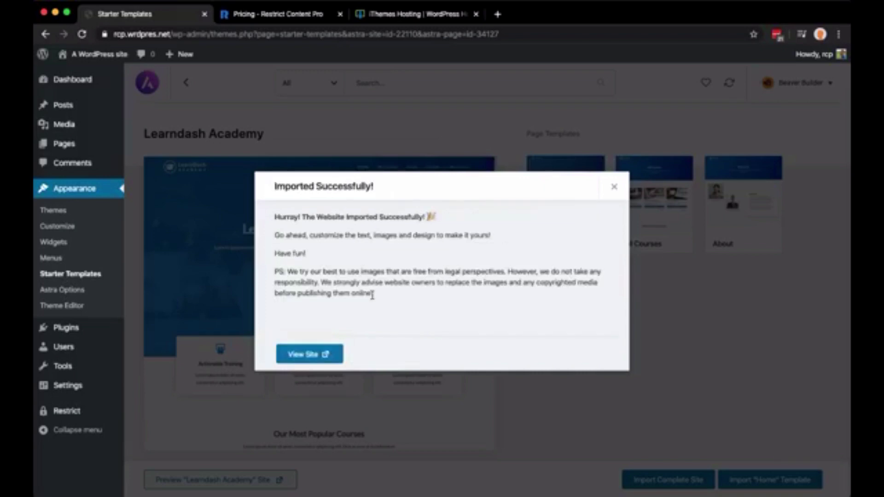
# View the imported home page and note its unrendered course list shortcode
pyautogui.click(313, 355)
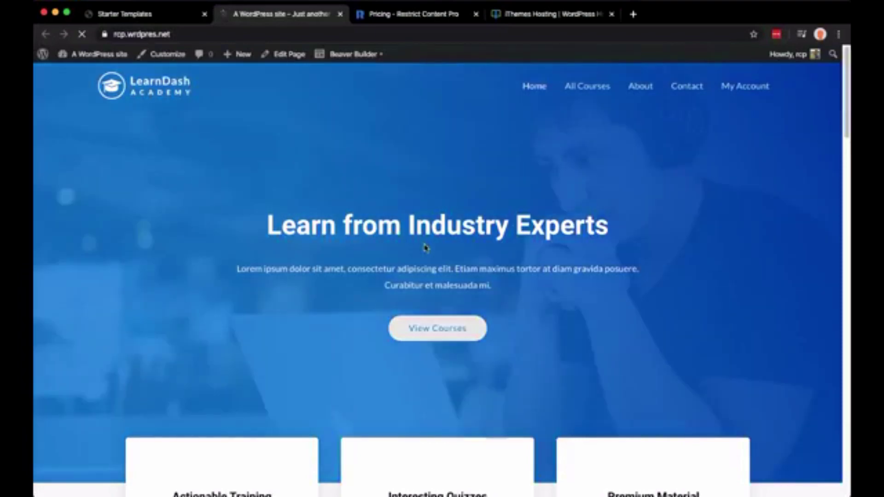
pyautogui.scroll(-20, 633, 248)
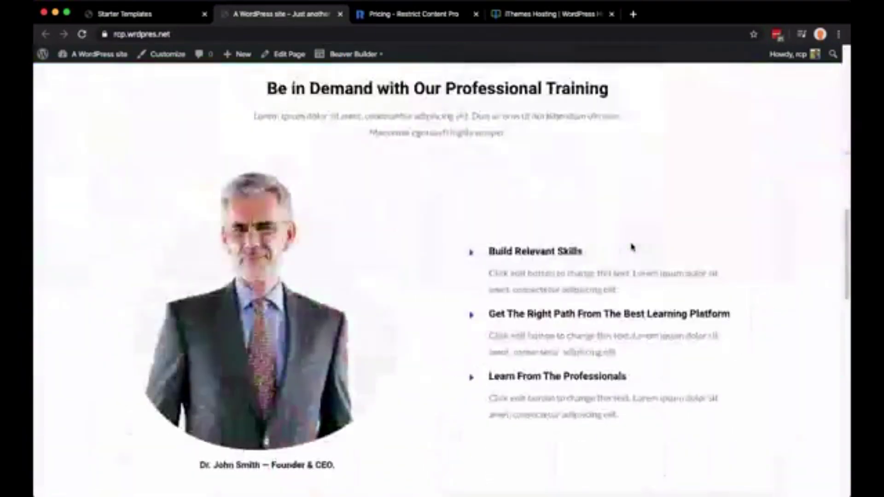
pyautogui.scroll(-5, 632, 247)
pyautogui.scroll(15, 632, 248)
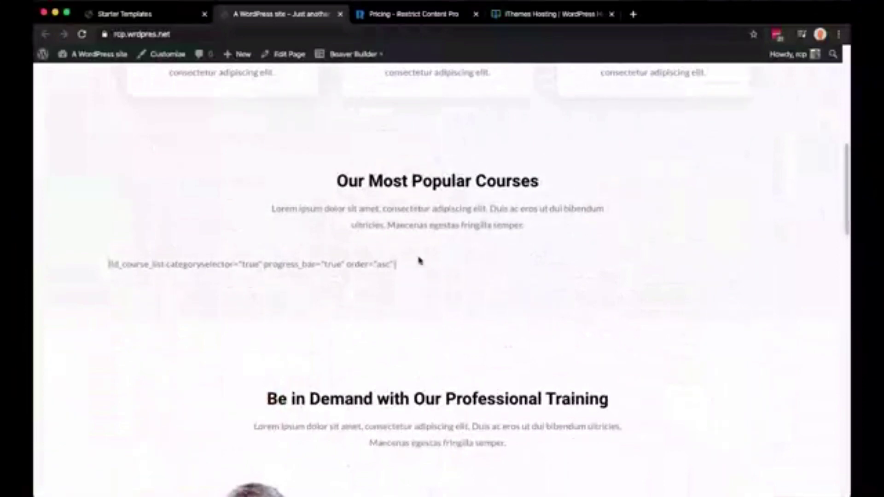
pyautogui.moveTo(402, 270); pyautogui.dragTo(75, 257)
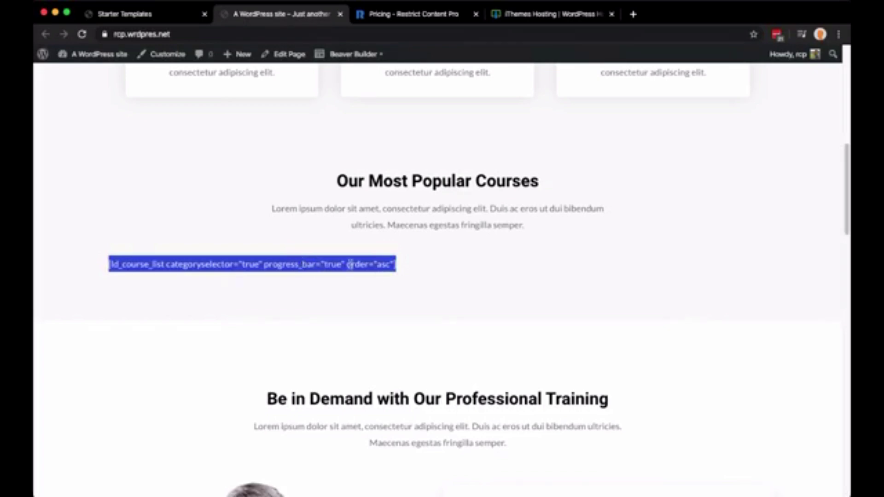
pyautogui.scroll(1, 557, 261)
pyautogui.scroll(15, 559, 259)
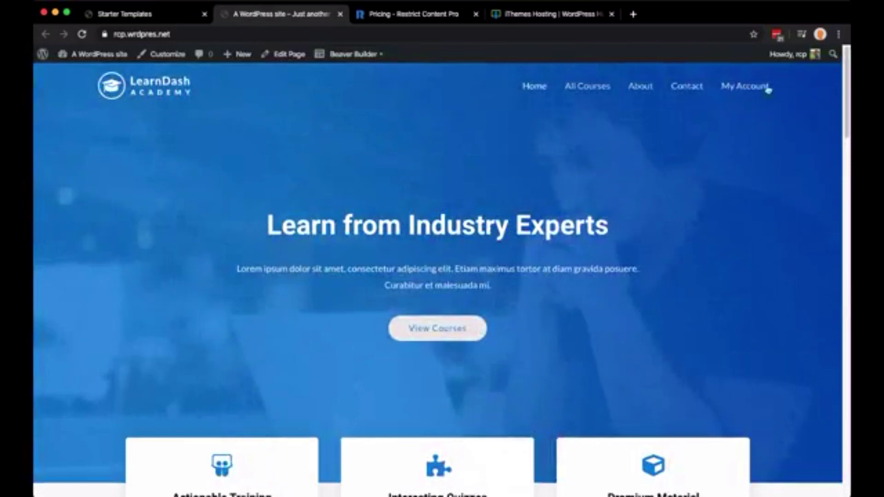
# Check My Account's unrendered profile and login shortcodes, then close the preview and success message
pyautogui.click(744, 88)
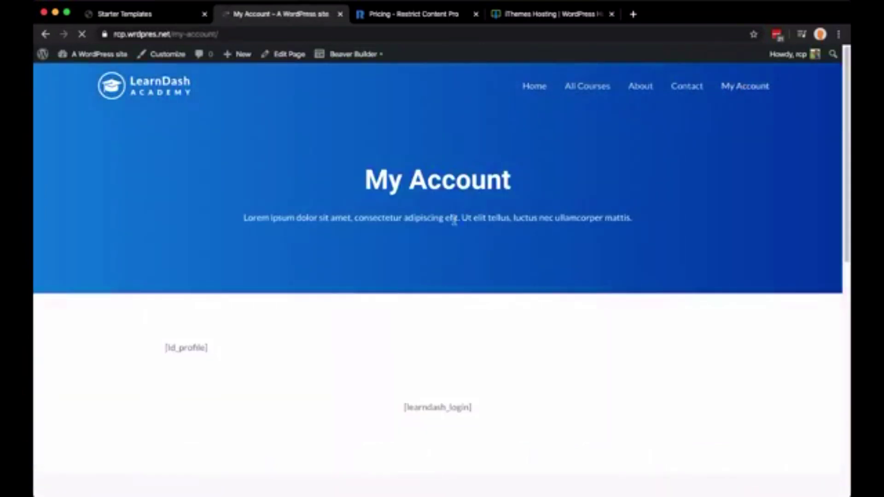
pyautogui.moveTo(487, 411); pyautogui.dragTo(112, 347)
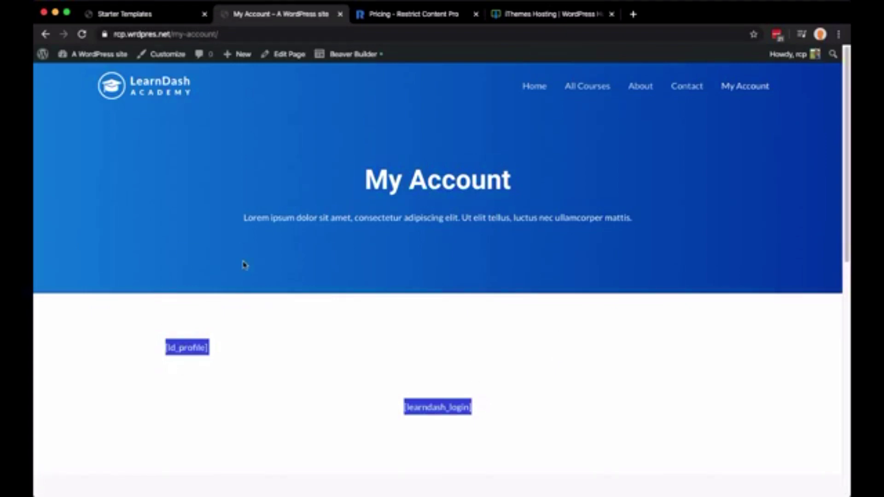
pyautogui.press('super+w')
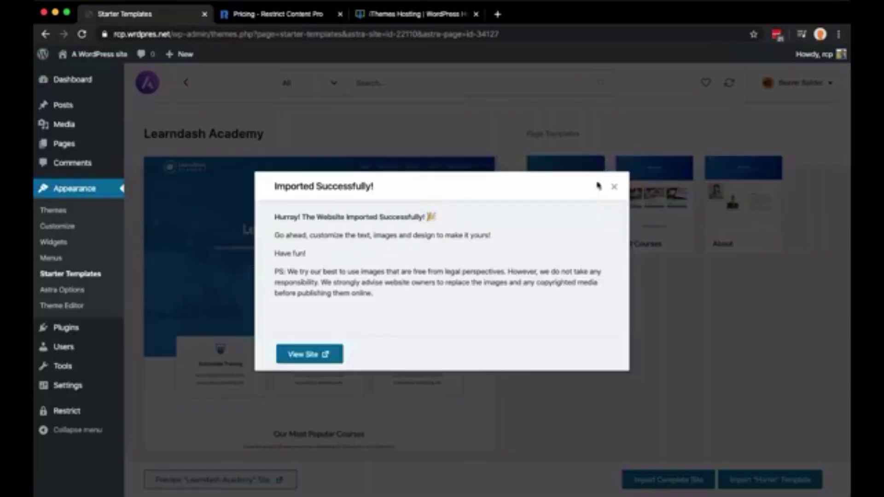
pyautogui.click(612, 189)
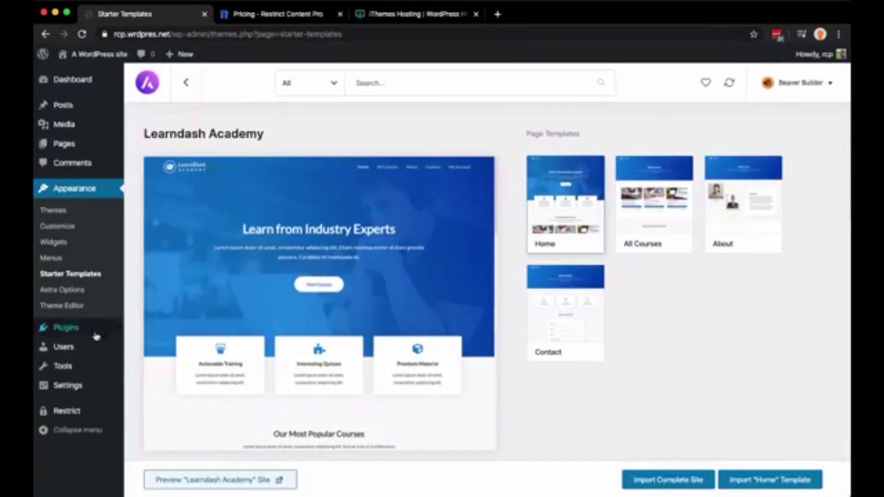
# Bulk-deactivate the CartFlows and WooCommerce plugins together
pyautogui.moveTo(97, 338)
pyautogui.click(130, 330)
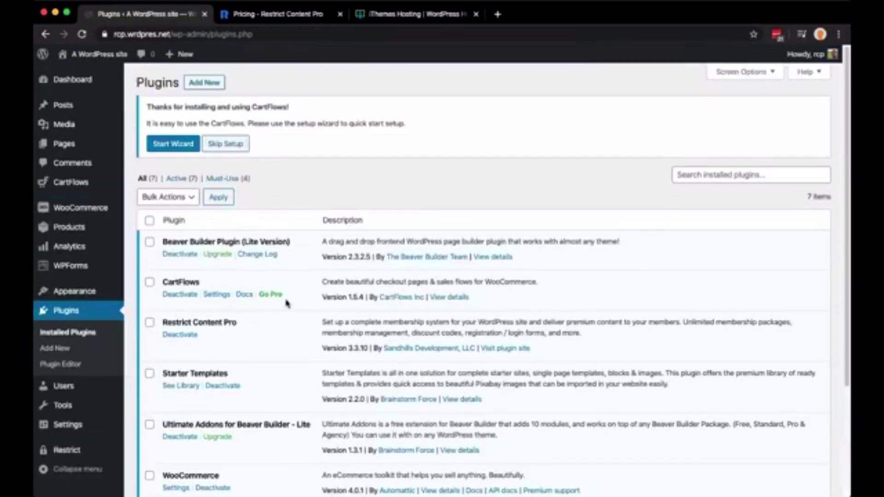
pyautogui.click(150, 283)
pyautogui.scroll(-3, 189, 280)
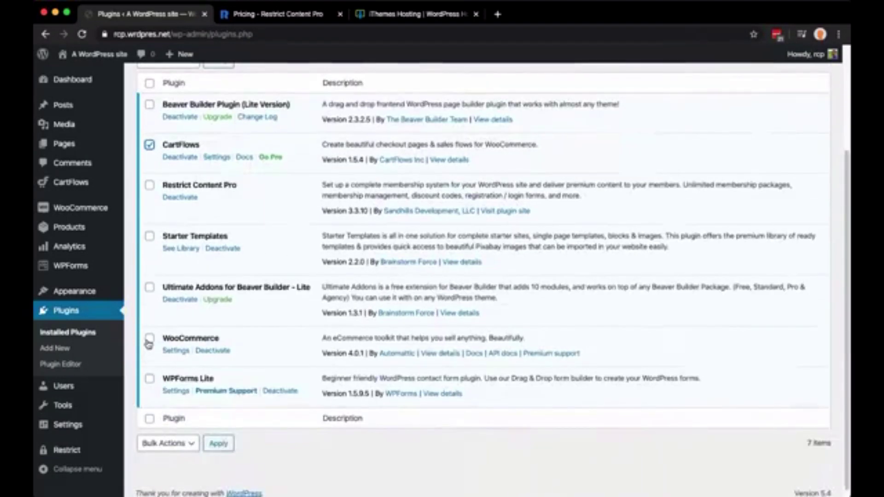
pyautogui.click(150, 340)
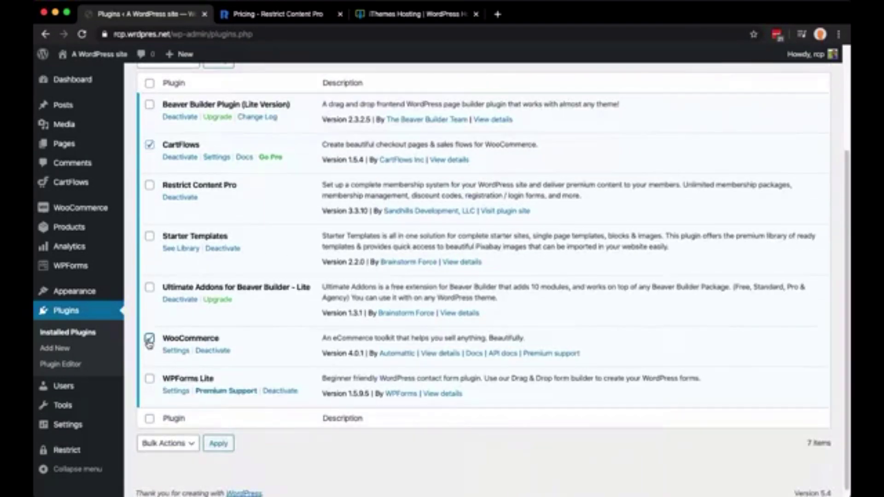
pyautogui.click(180, 444)
pyautogui.click(181, 468)
pyautogui.click(219, 445)
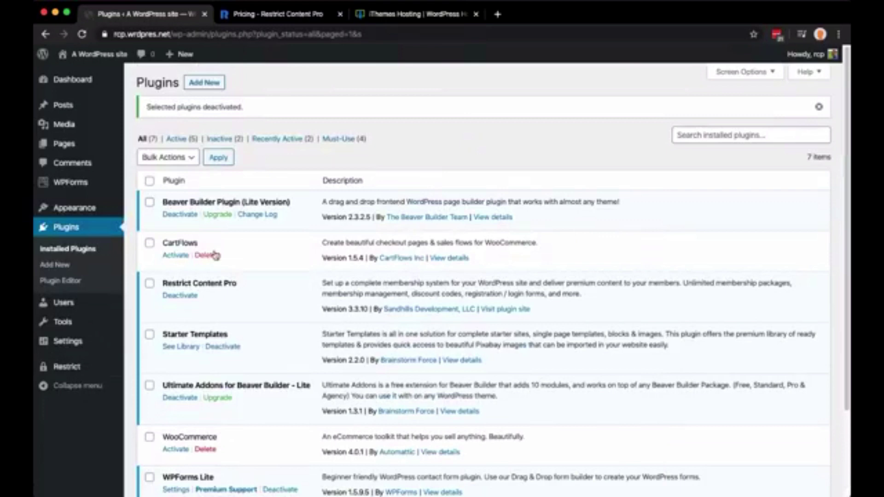
# Delete CartFlows and WooCommerce, confirming each, and return to the full plugin list
pyautogui.click(210, 257)
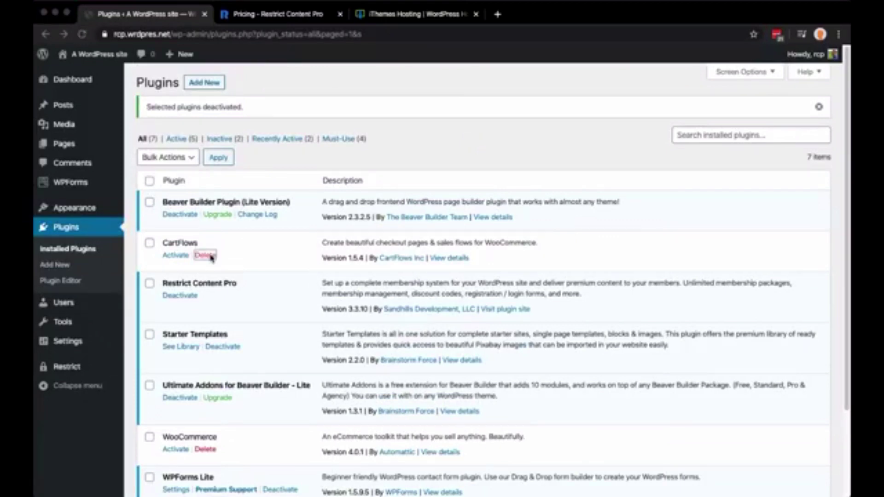
pyautogui.press('Return')
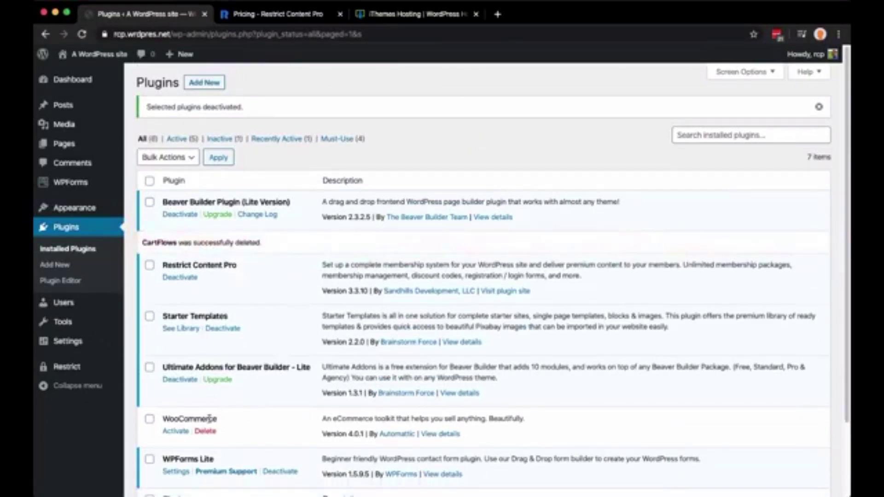
pyautogui.click(205, 431)
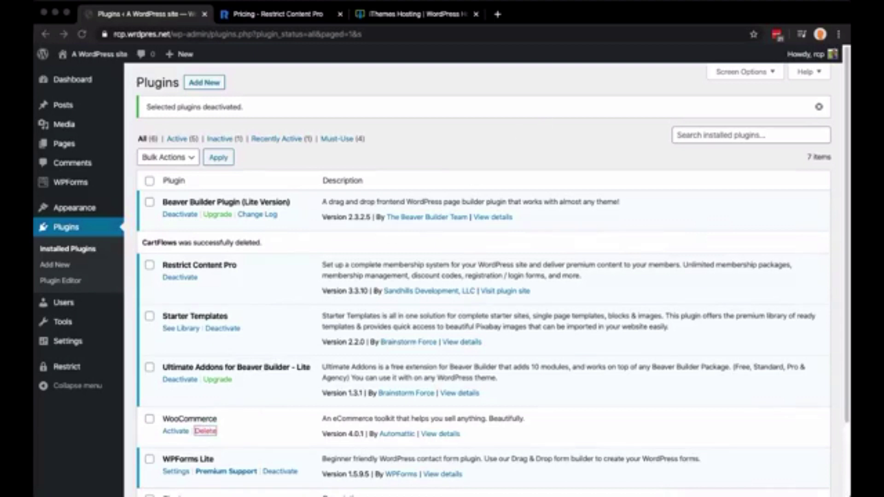
pyautogui.press('Return')
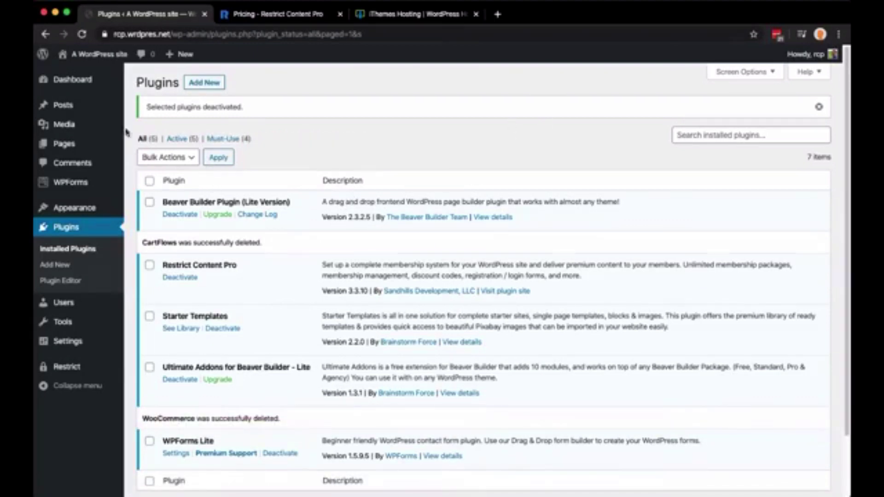
pyautogui.click(142, 139)
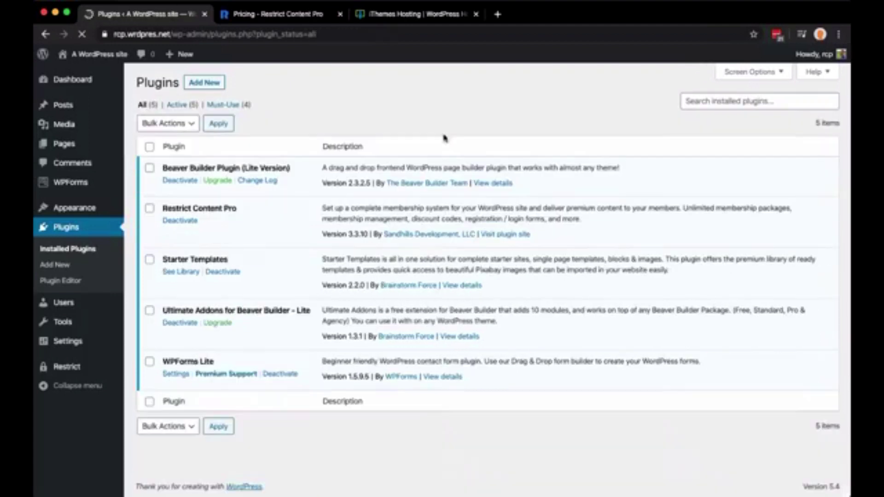
pyautogui.moveTo(163, 169); pyautogui.dragTo(305, 173)
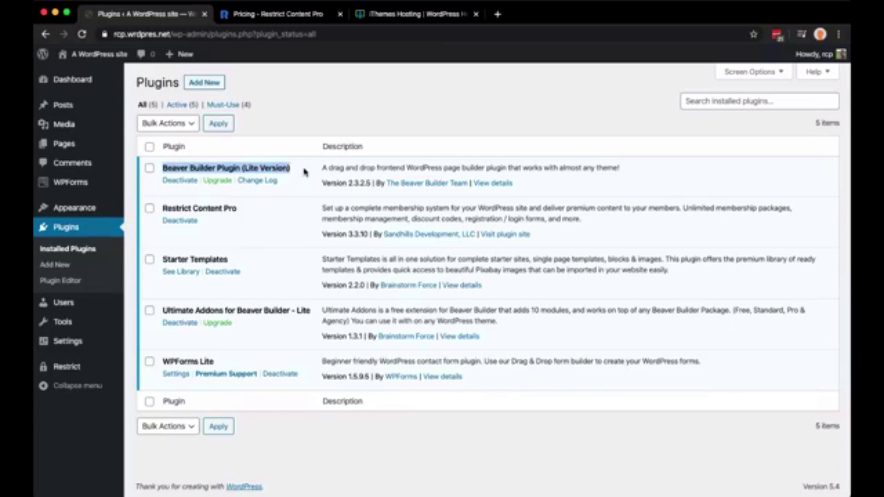
pyautogui.click(240, 169)
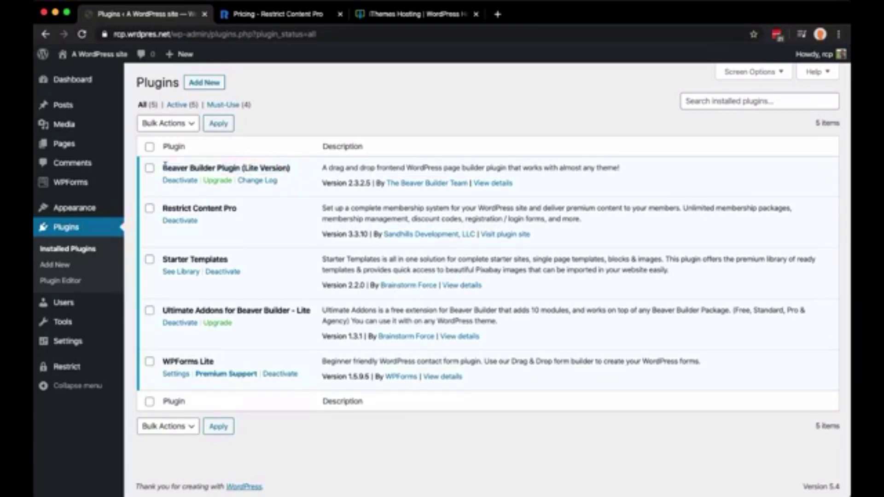
pyautogui.moveTo(162, 169); pyautogui.dragTo(315, 172)
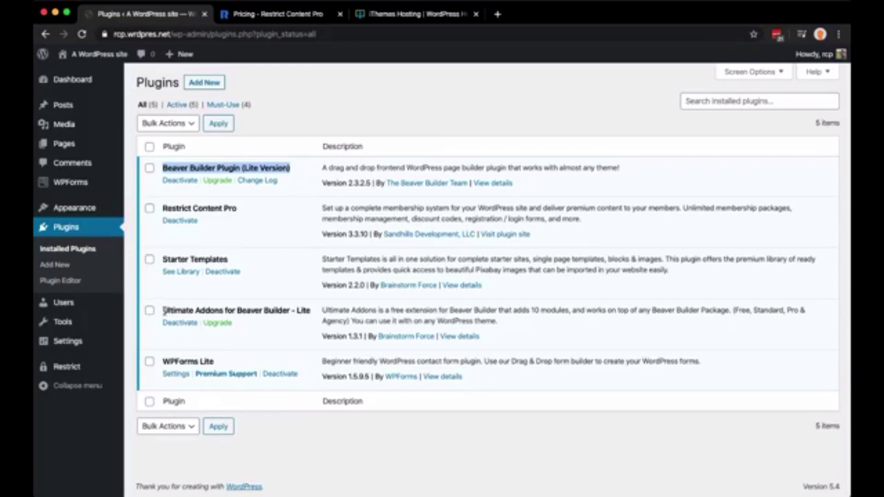
pyautogui.moveTo(162, 314); pyautogui.dragTo(285, 319)
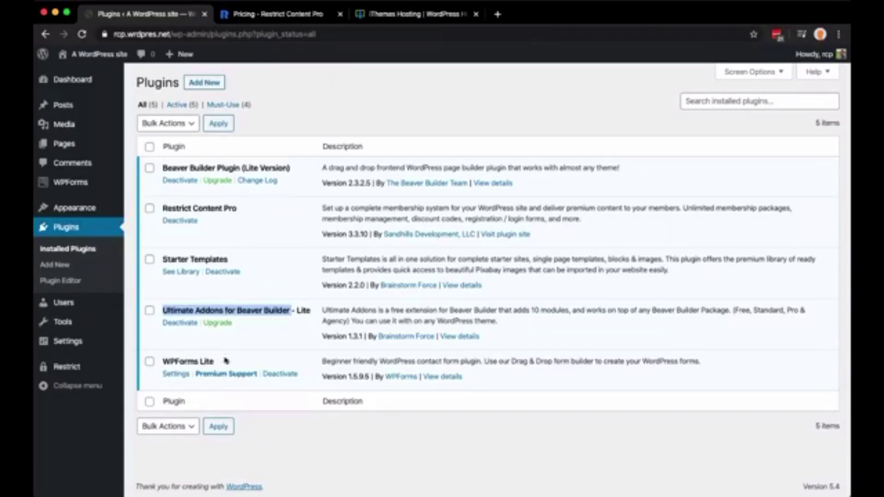
pyautogui.tripleClick(179, 362)
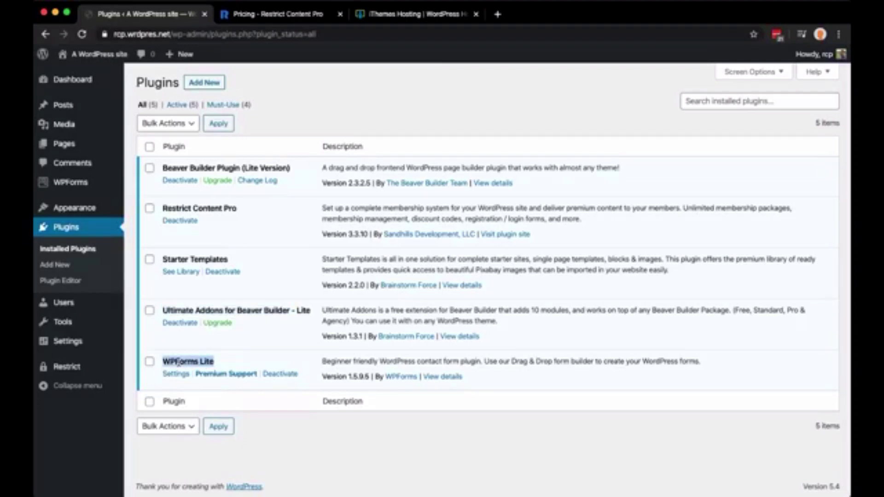
pyautogui.click(205, 362)
pyautogui.moveTo(176, 364); pyautogui.dragTo(221, 368)
pyautogui.click(229, 366)
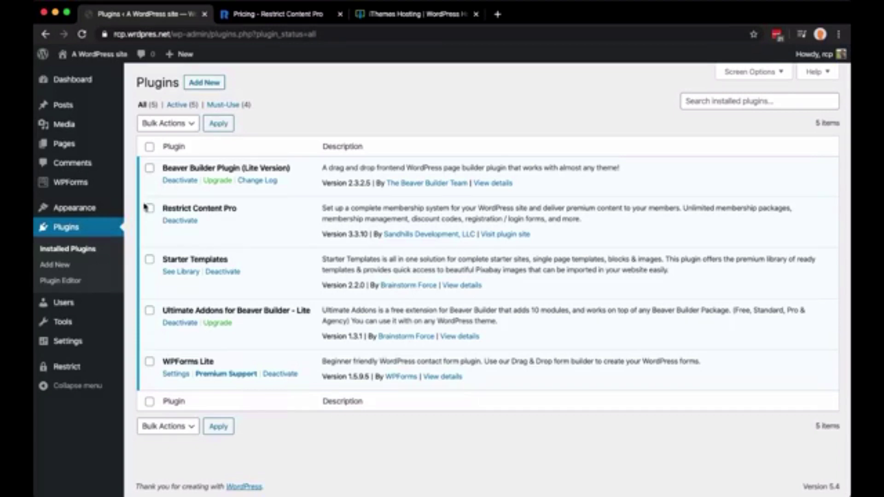
# Open the Welcome page from the All Pages list in the block editor
pyautogui.moveTo(120, 89)
pyautogui.moveTo(101, 57)
pyautogui.click(146, 147)
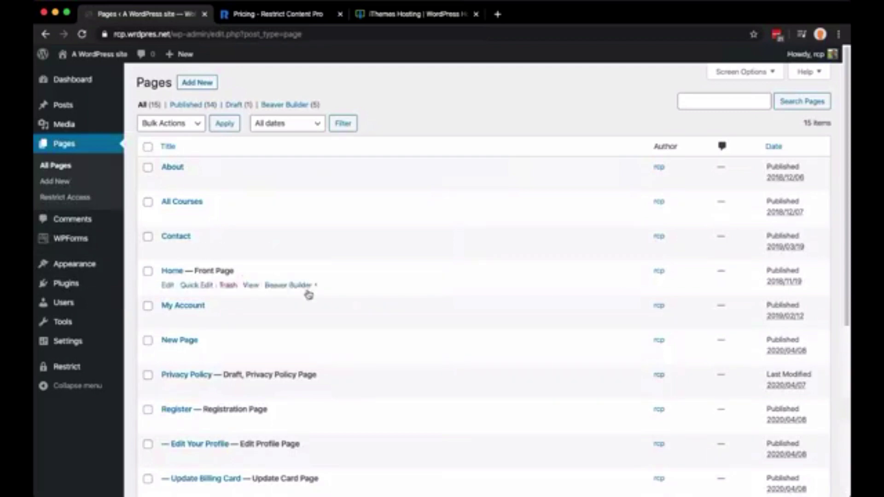
pyautogui.scroll(-3, 426, 303)
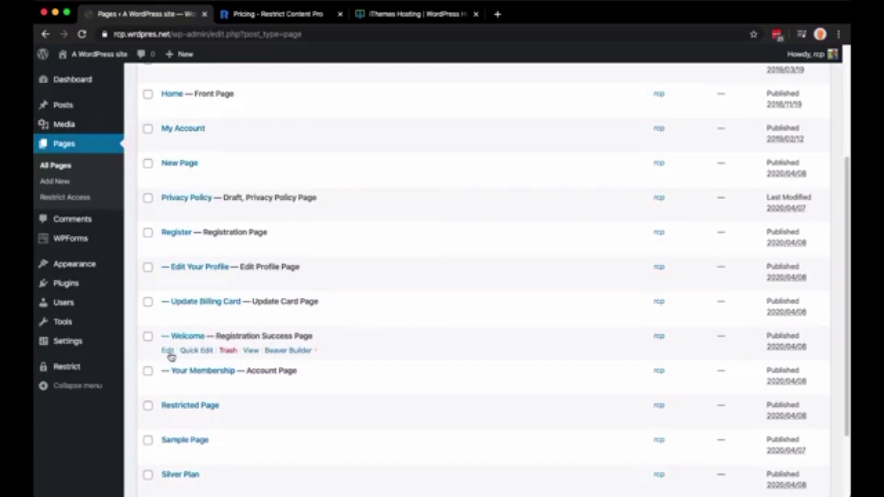
pyautogui.click(169, 352)
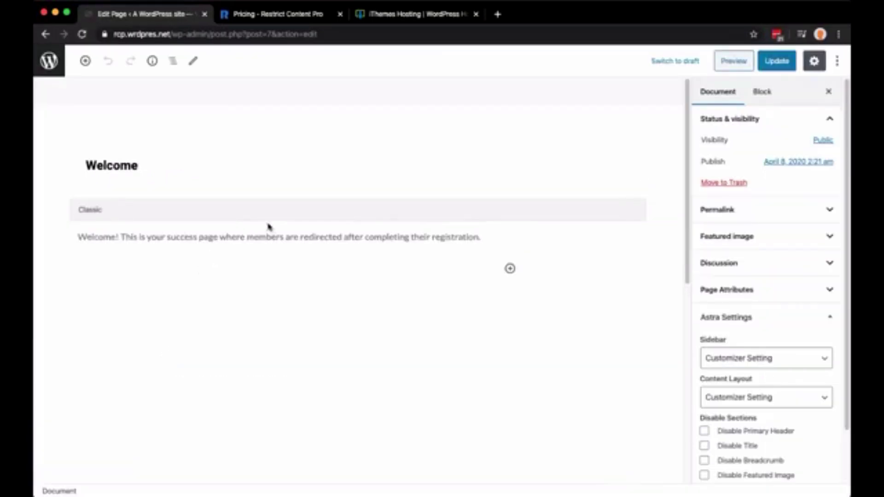
# Review the Welcome text, then return to Pages and open Your Membership for editing
pyautogui.click(276, 236)
pyautogui.tripleClick(141, 257)
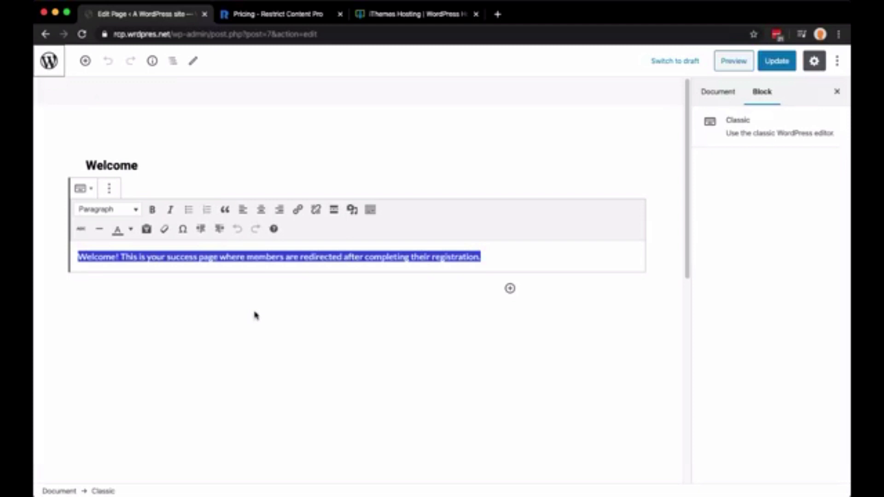
pyautogui.click(50, 57)
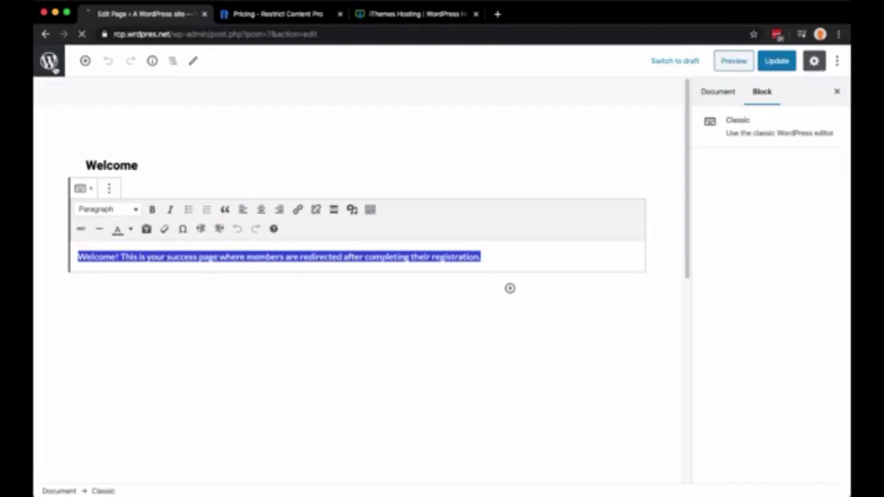
pyautogui.scroll(-3, 297, 326)
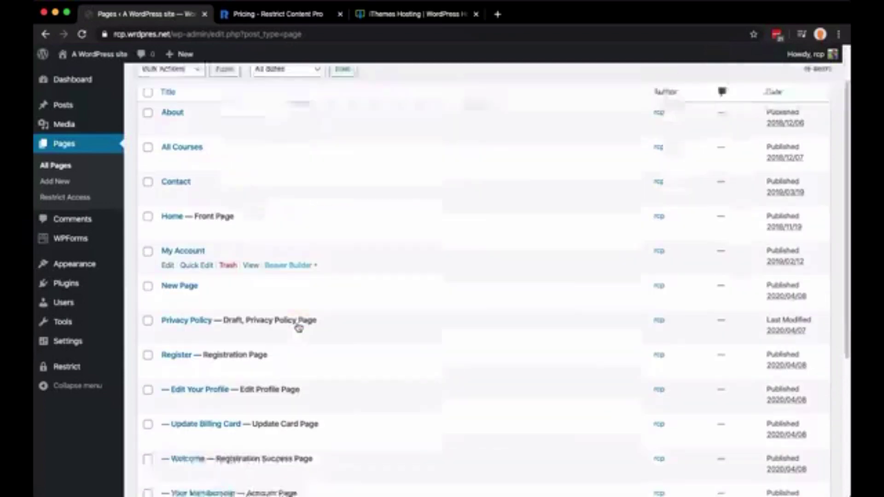
pyautogui.scroll(-2, 299, 327)
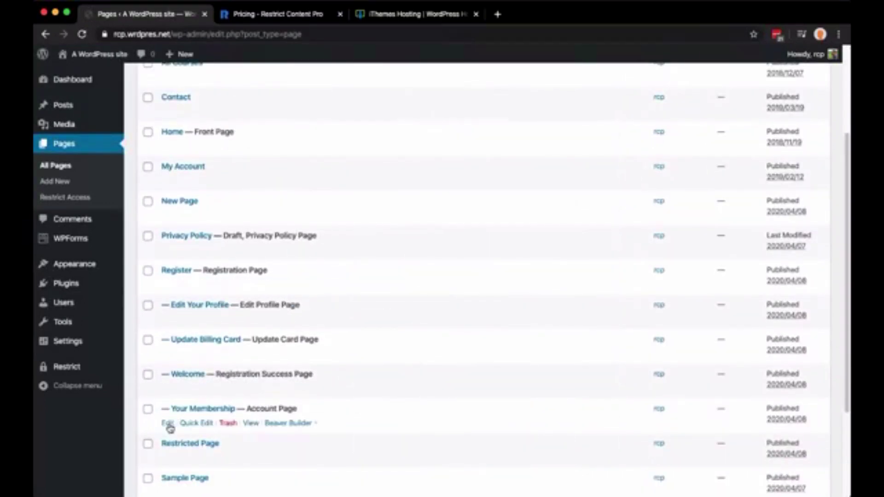
pyautogui.click(167, 424)
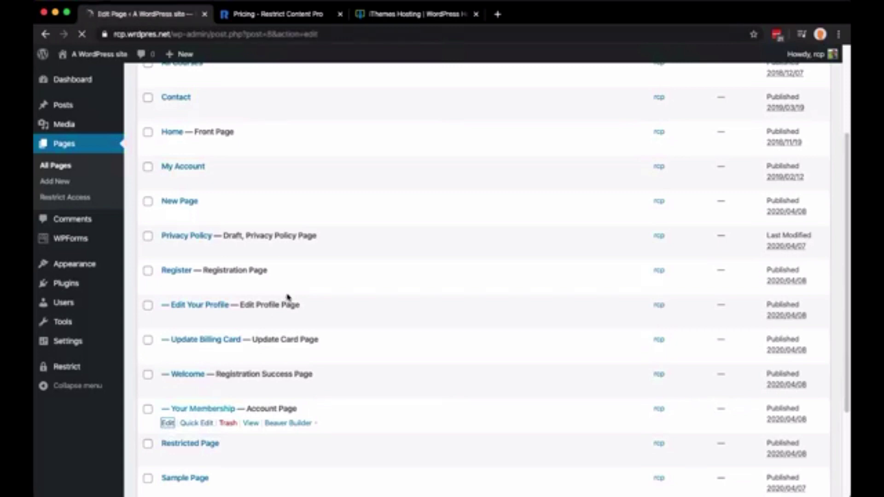
# Select the [subscription_details] shortcode and preview the page's empty membership and payment tables
pyautogui.click(258, 232)
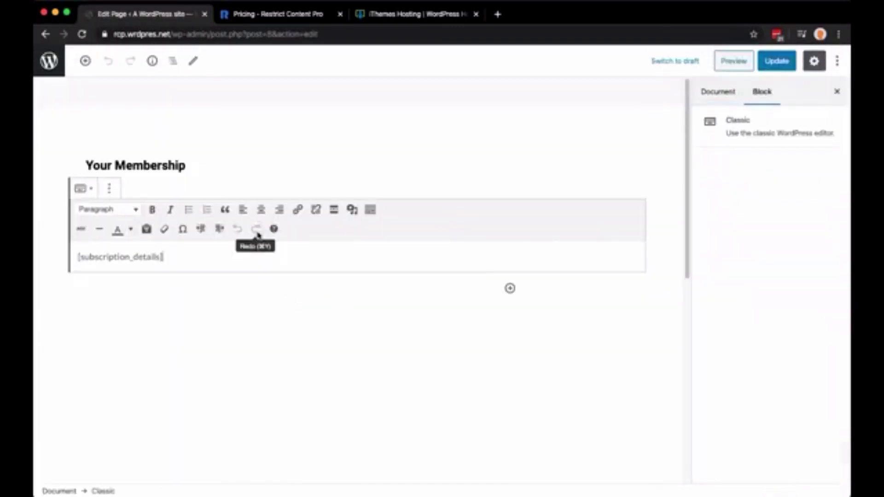
pyautogui.moveTo(201, 252); pyautogui.dragTo(71, 257)
pyautogui.press('super+c')
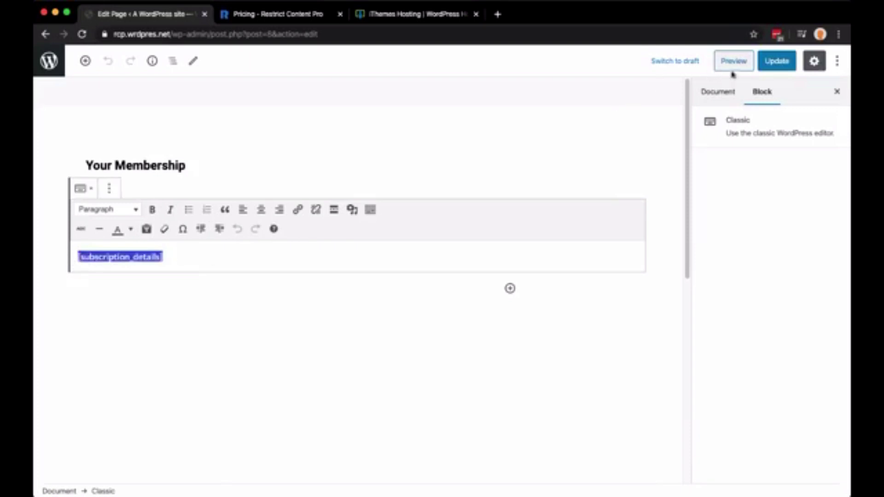
pyautogui.click(728, 66)
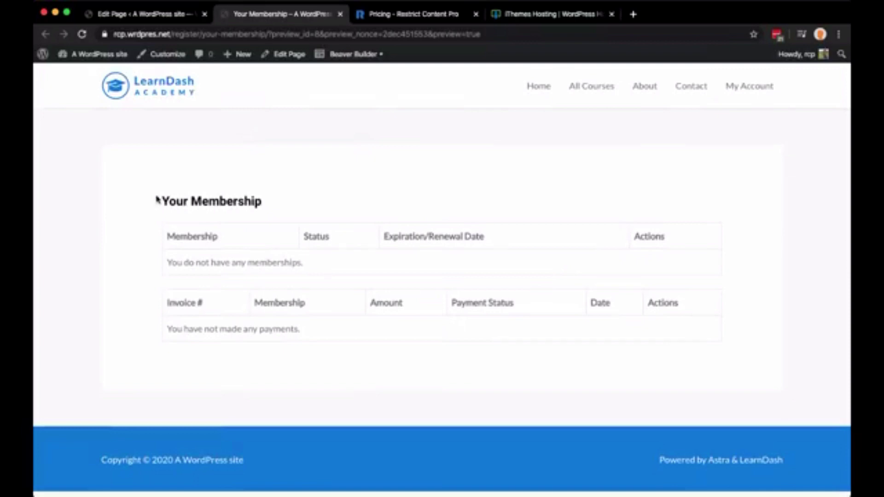
pyautogui.moveTo(156, 199); pyautogui.dragTo(677, 353)
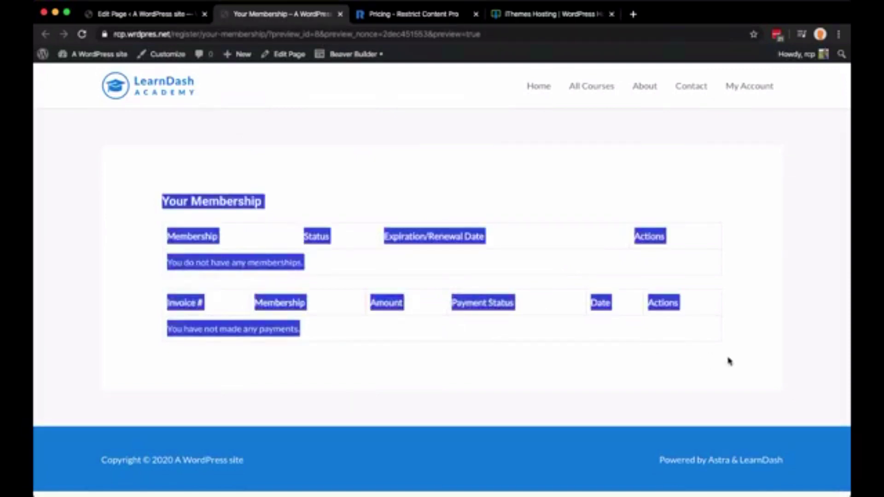
pyautogui.click(685, 363)
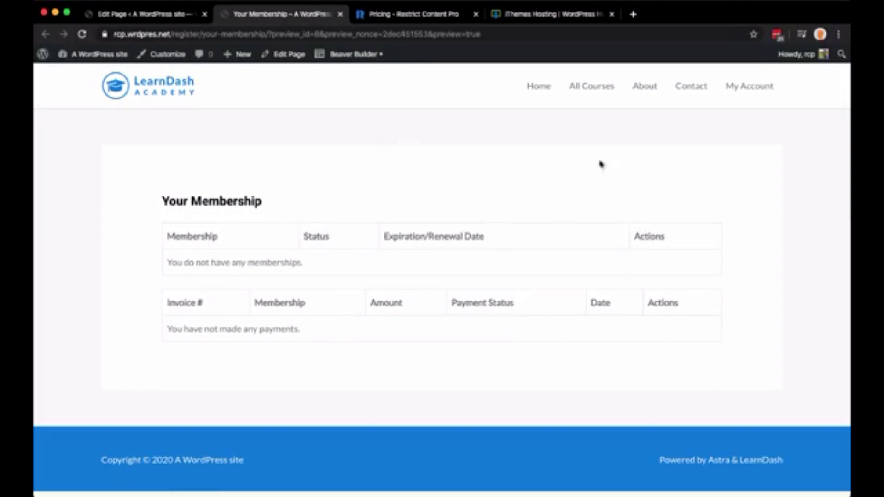
pyautogui.click(747, 92)
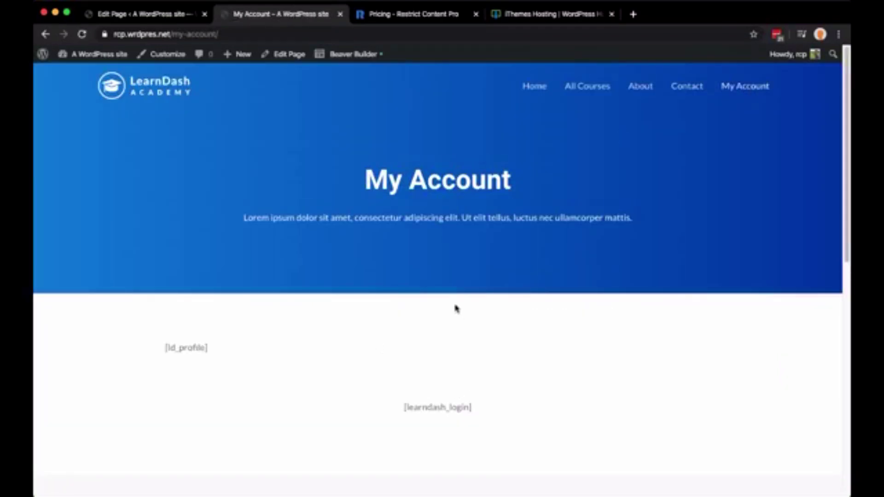
# Compare My Account's [ld_profile] and [learndash_login] shortcodes with the editor, then open it in Beaver Builder
pyautogui.moveTo(473, 410); pyautogui.dragTo(161, 357)
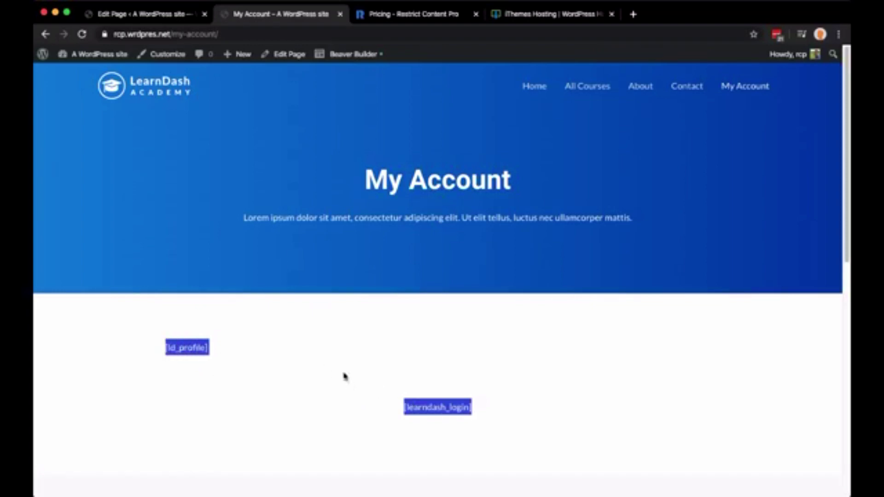
pyautogui.click(172, 19)
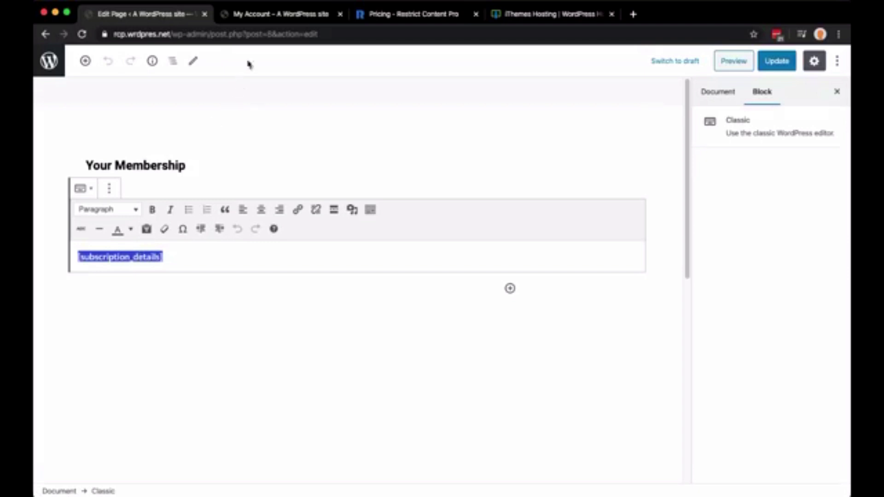
pyautogui.click(261, 15)
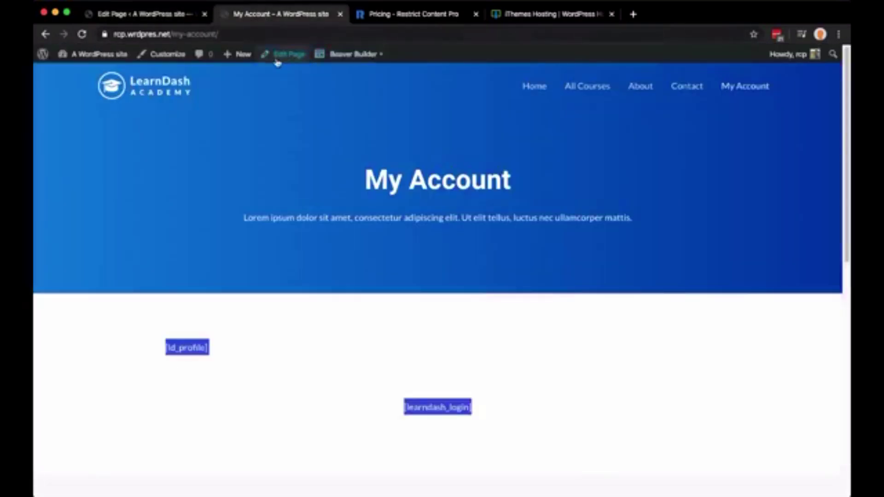
pyautogui.click(349, 55)
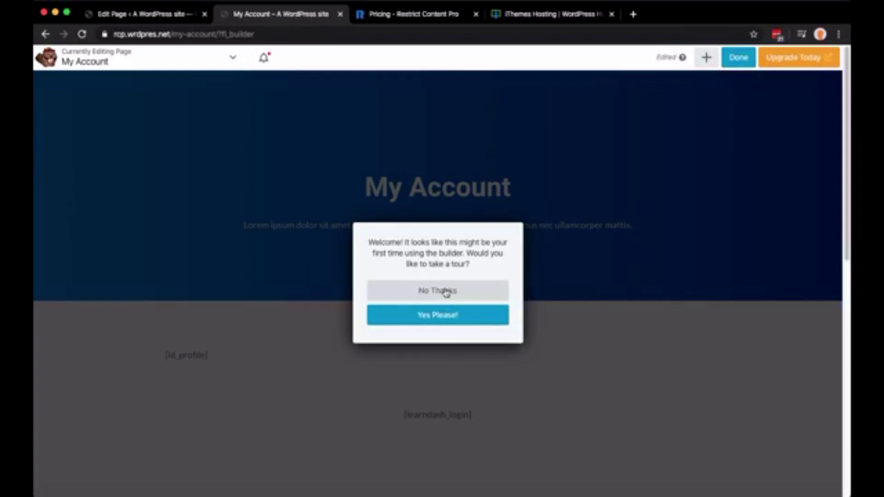
# Remove the empty module and replace the login shortcode with [subscription_details]
pyautogui.click(446, 292)
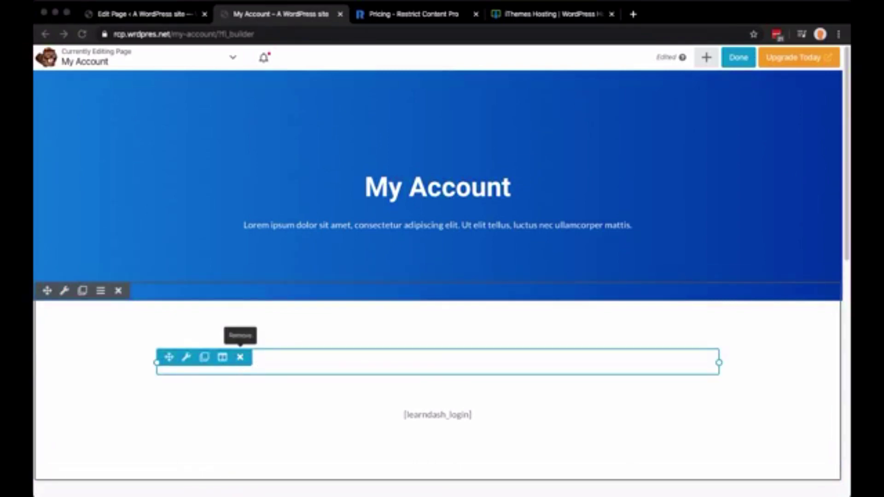
pyautogui.click(545, 95)
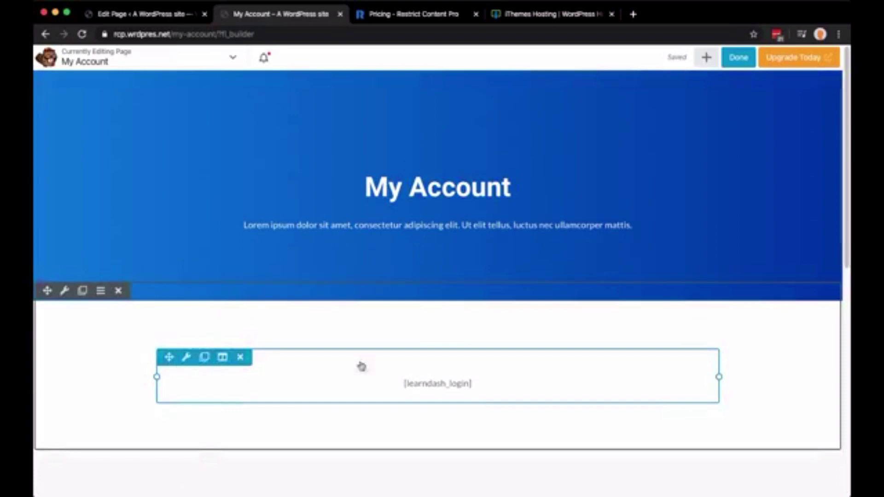
pyautogui.click(447, 386)
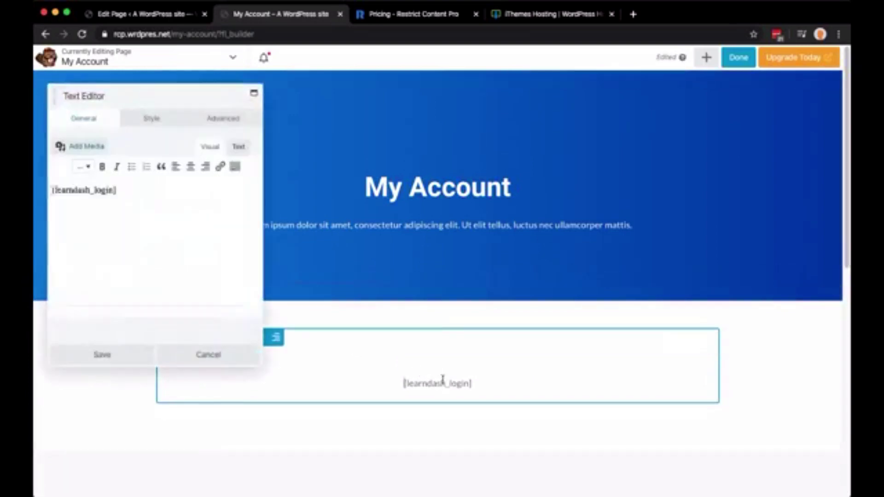
pyautogui.tripleClick(139, 191)
pyautogui.press('super+v')
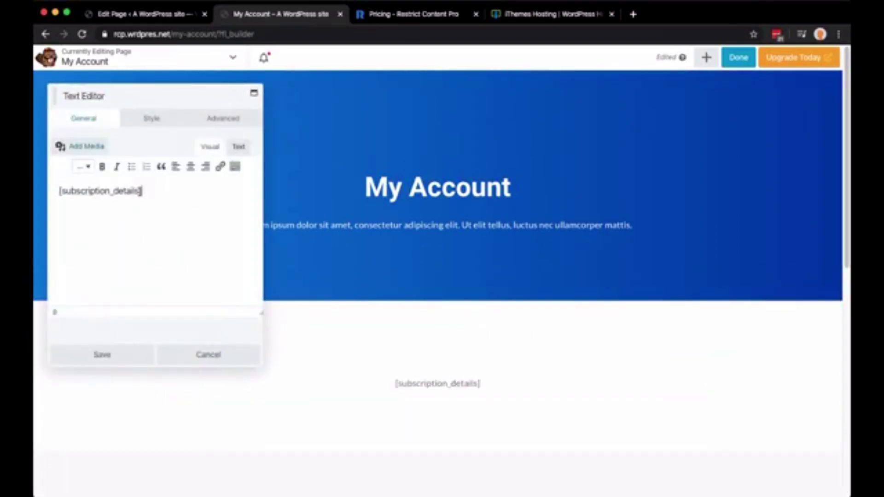
pyautogui.click(100, 355)
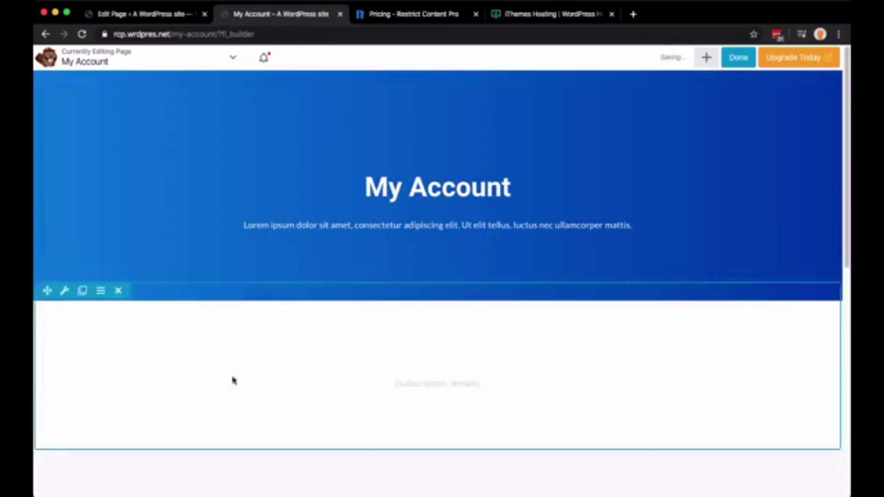
# Publish the My Account page and reload it to check the membership and payment tables
pyautogui.scroll(-5, 770, 359)
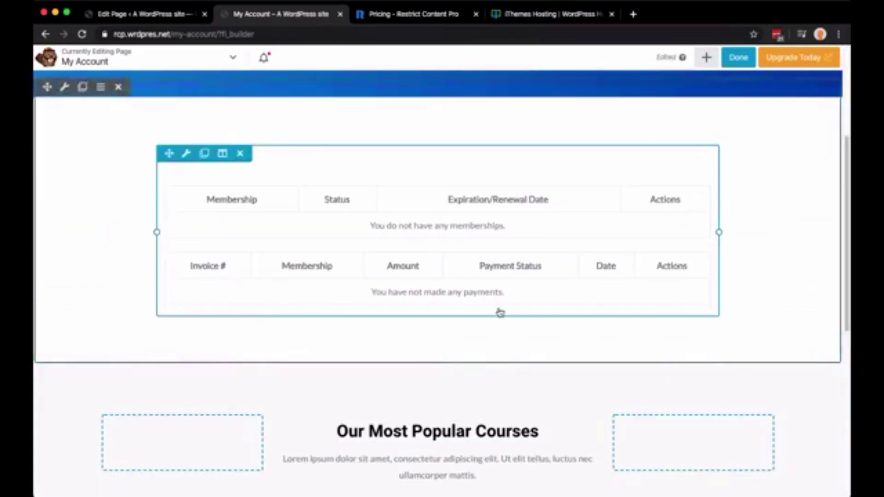
pyautogui.click(741, 58)
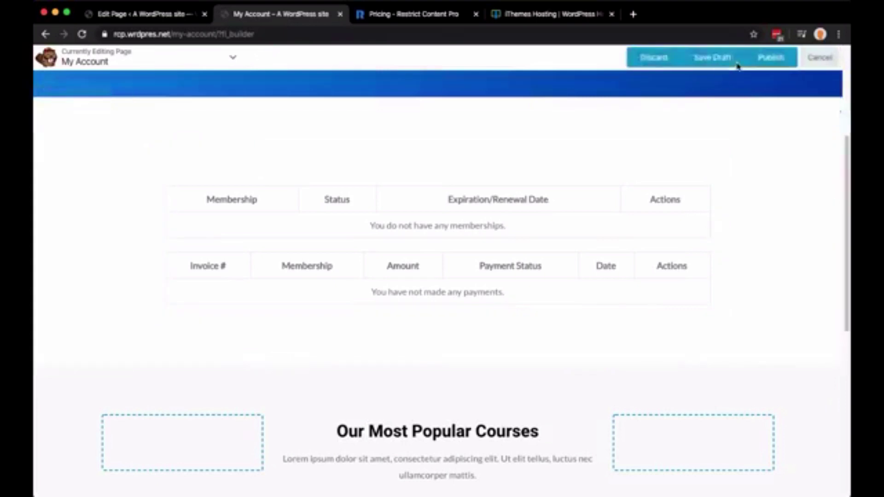
pyautogui.click(765, 60)
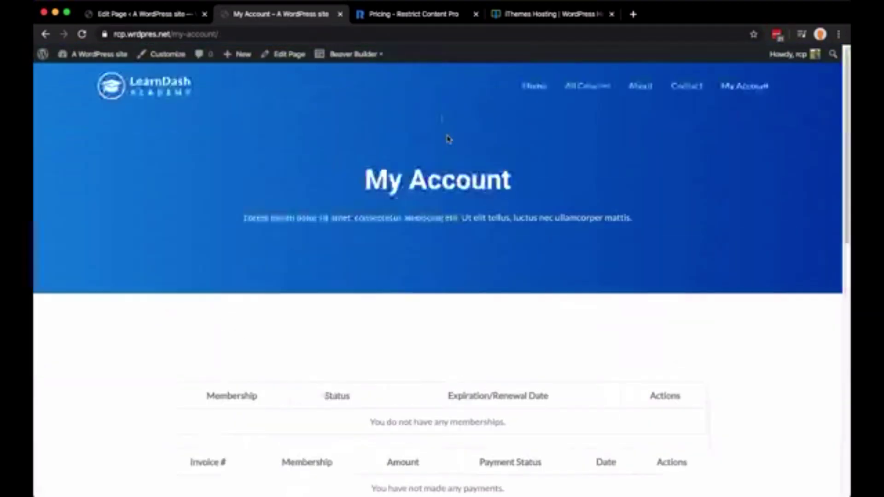
pyautogui.click(752, 88)
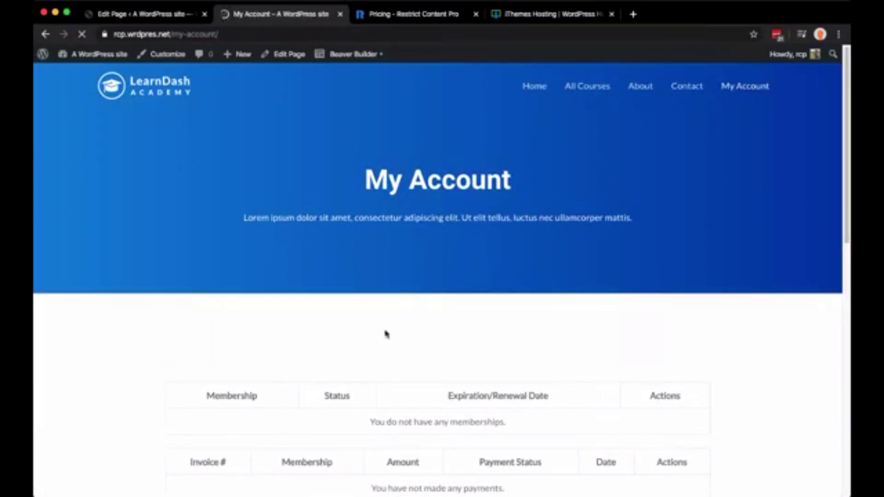
pyautogui.scroll(-4, 423, 321)
pyautogui.moveTo(146, 193); pyautogui.dragTo(712, 339)
# Go from the page editor to the admin Pages list and spot Your Membership's Account Page label
pyautogui.click(401, 148)
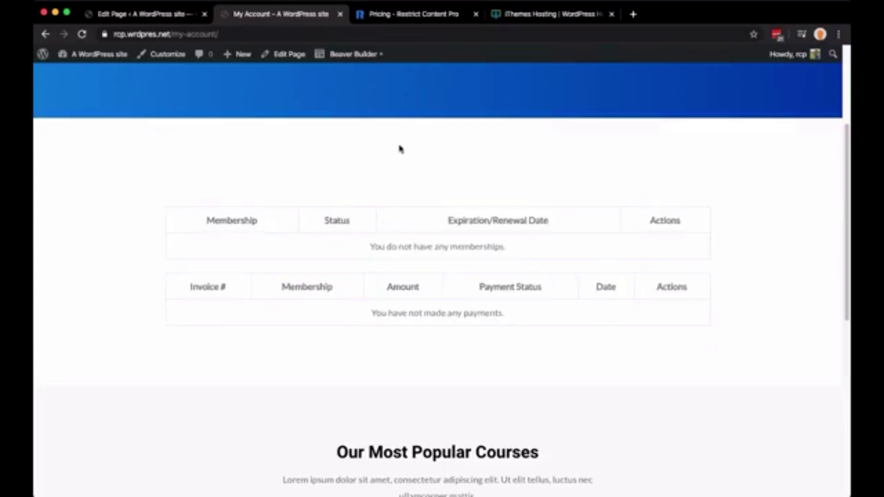
pyautogui.scroll(4, 401, 148)
pyautogui.hotkey('ctrl', 'shift', 'Tab')
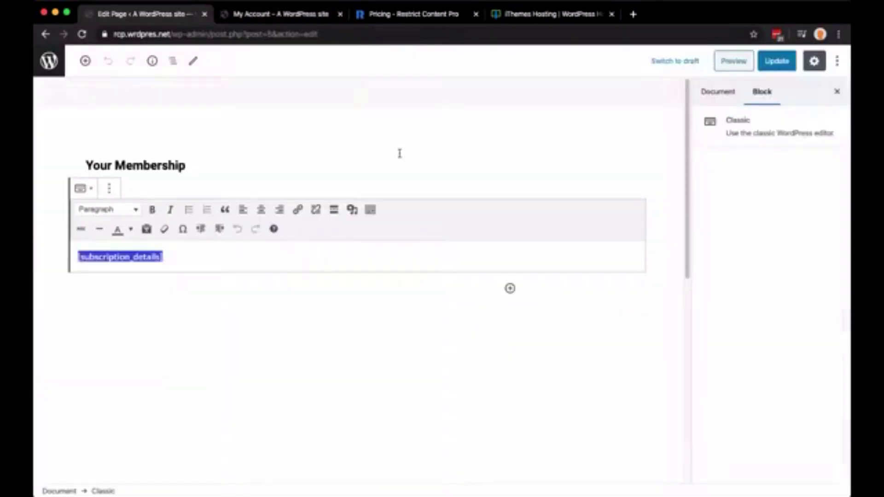
pyautogui.click(51, 61)
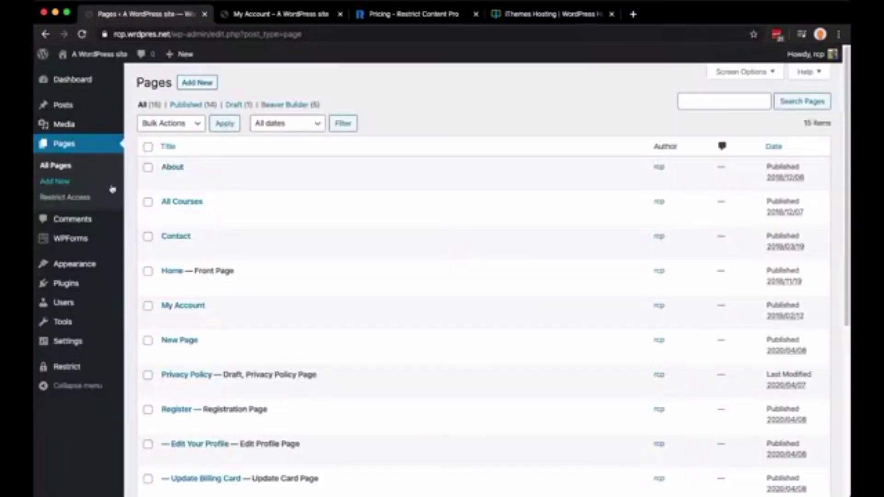
pyautogui.scroll(-5, 399, 302)
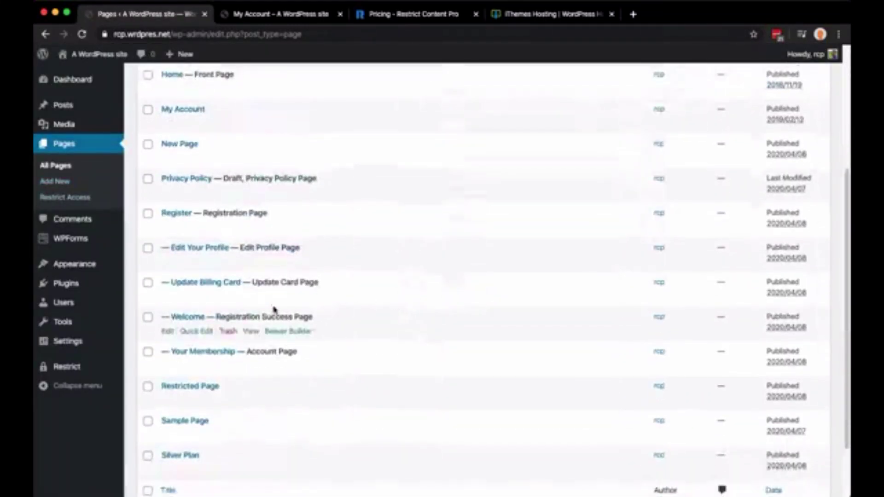
pyautogui.moveTo(249, 352); pyautogui.dragTo(303, 356)
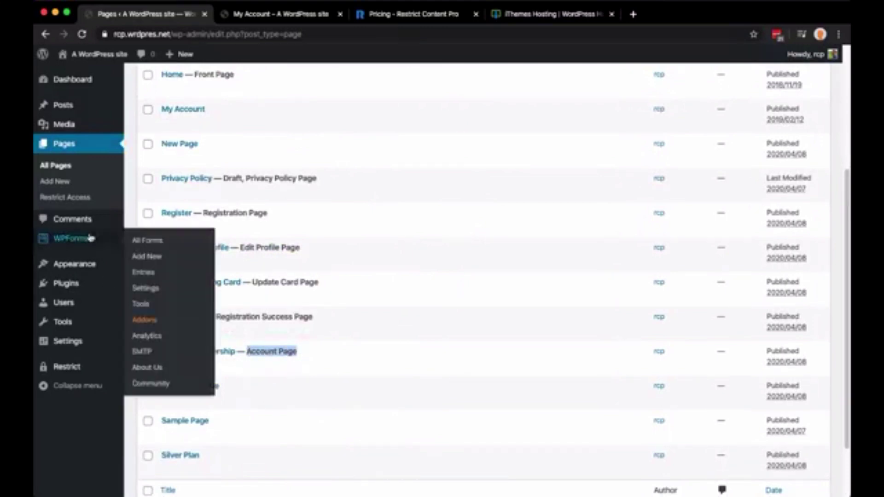
pyautogui.moveTo(86, 372)
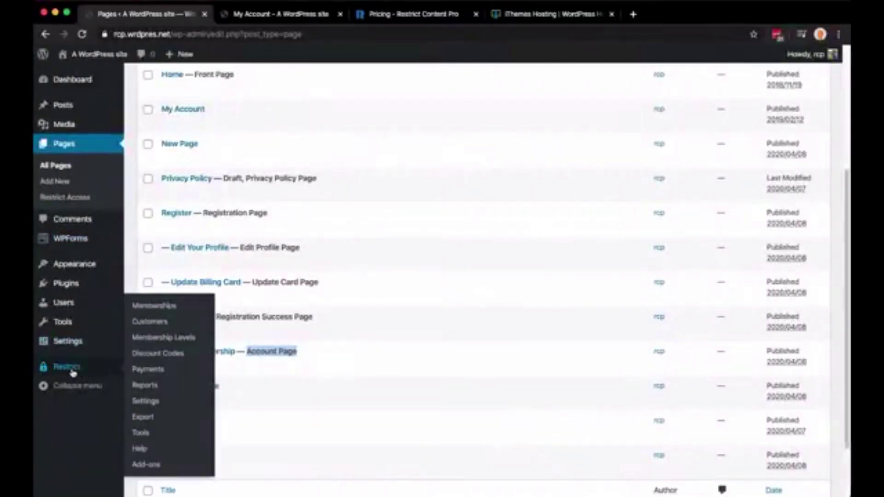
# In Restrict settings, set the Account Page to My Account (ID: 324)
pyautogui.click(147, 400)
pyautogui.scroll(-5, 404, 244)
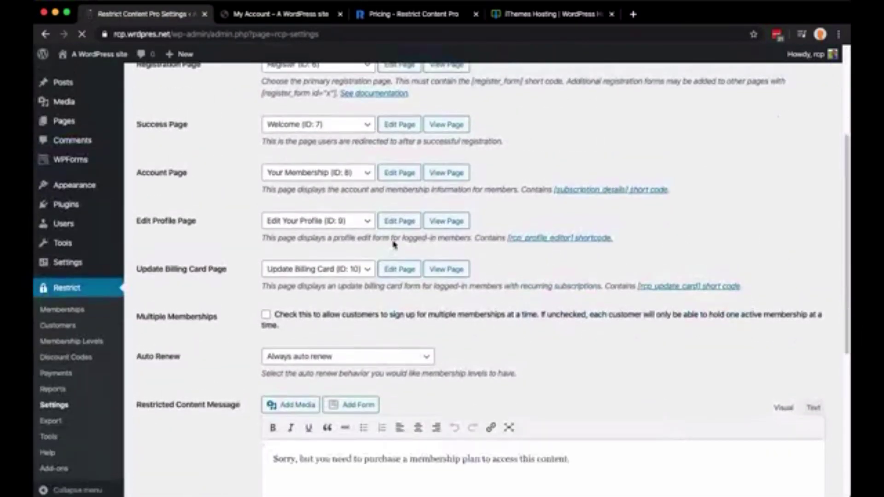
pyautogui.scroll(3, 393, 241)
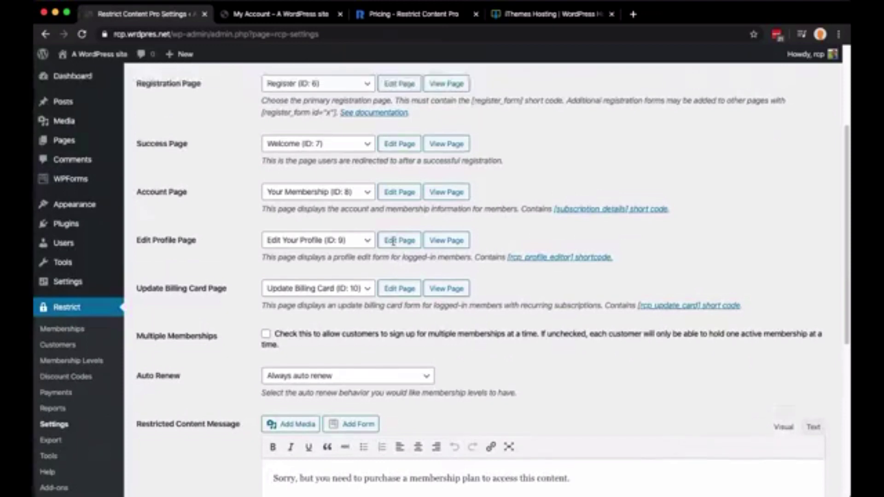
pyautogui.scroll(-1, 395, 245)
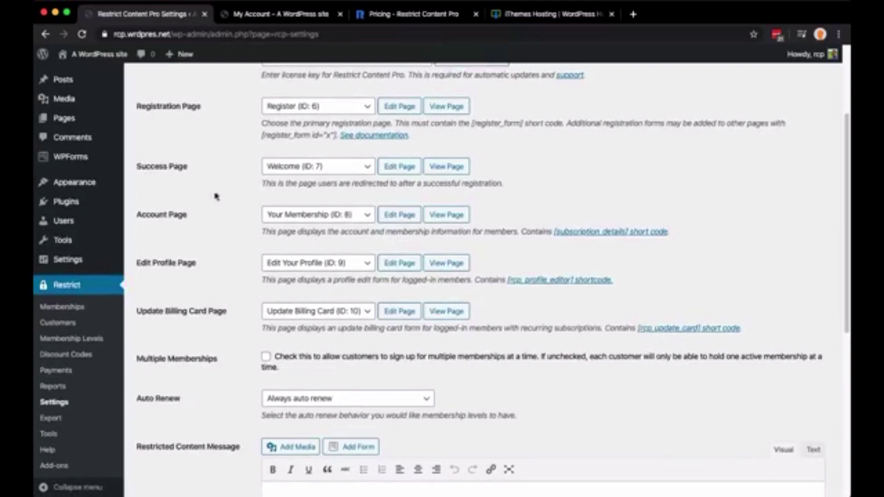
pyautogui.tripleClick(157, 223)
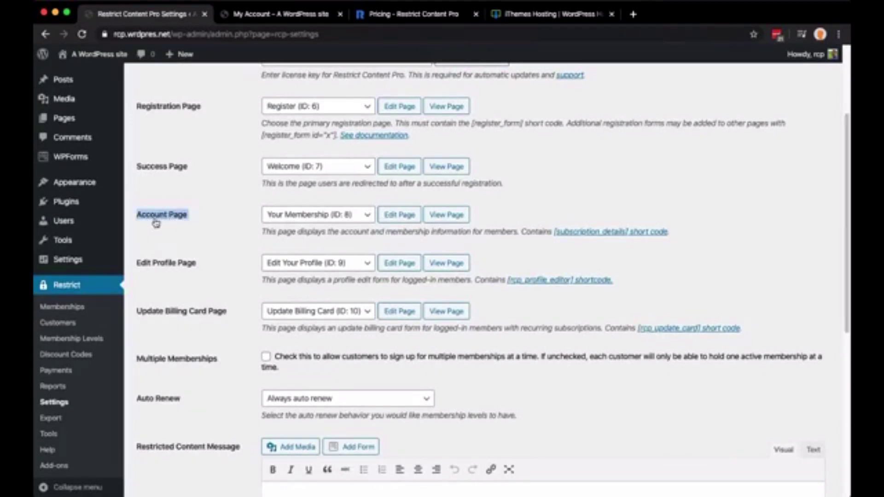
pyautogui.click(275, 219)
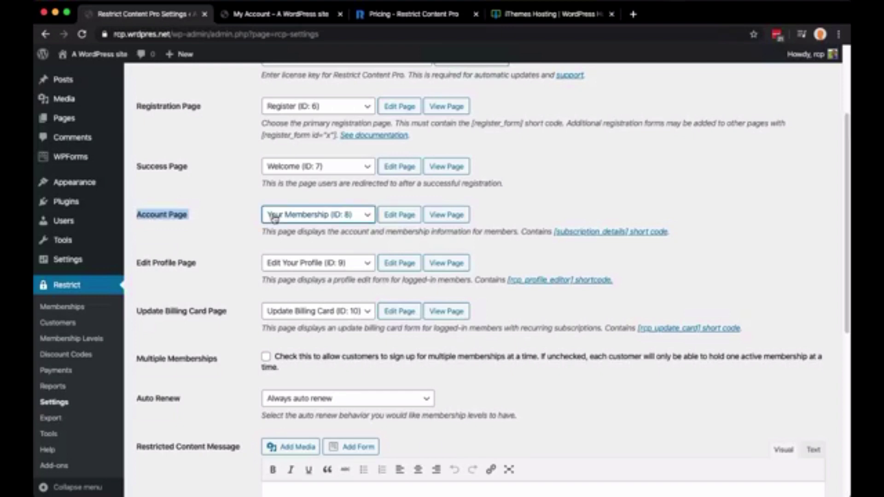
pyautogui.click(277, 155)
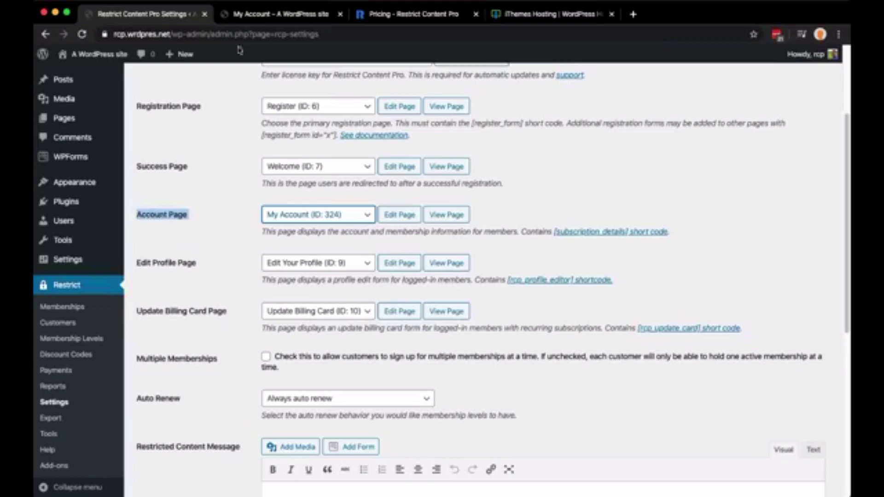
# Check the live My Account page, save the Restrict options, and view My Account again
pyautogui.click(270, 14)
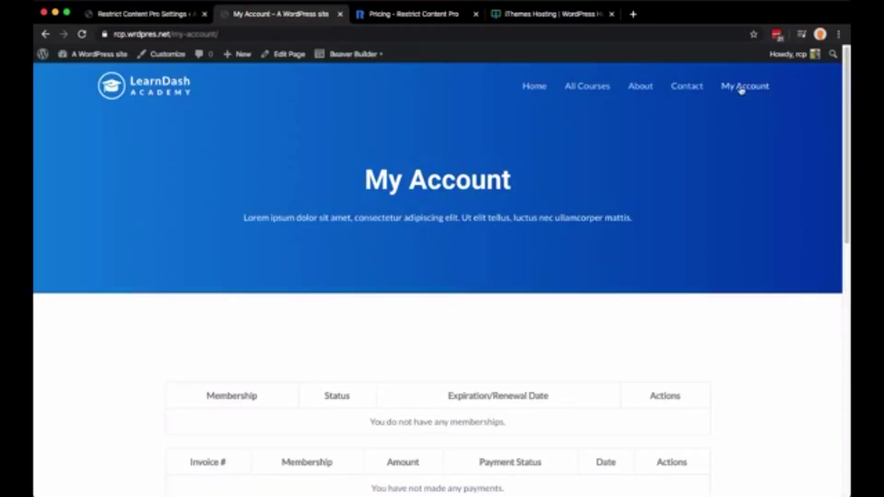
pyautogui.scroll(-2, 456, 330)
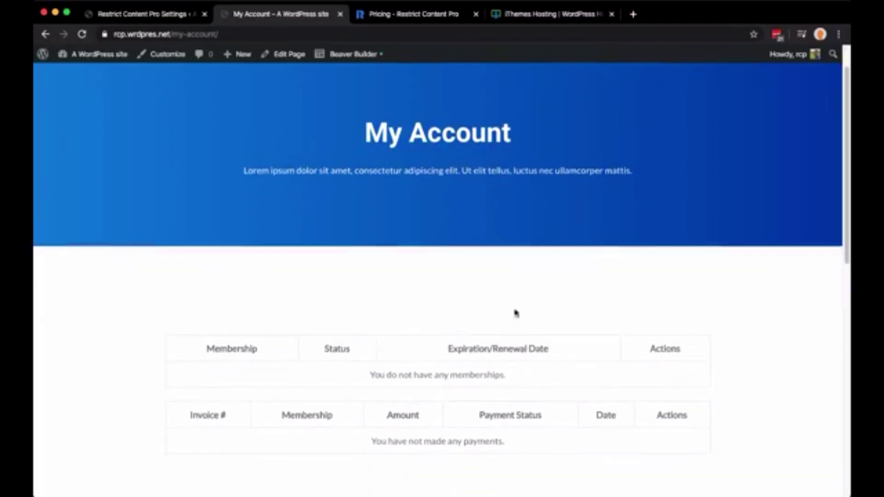
pyautogui.scroll(2, 427, 343)
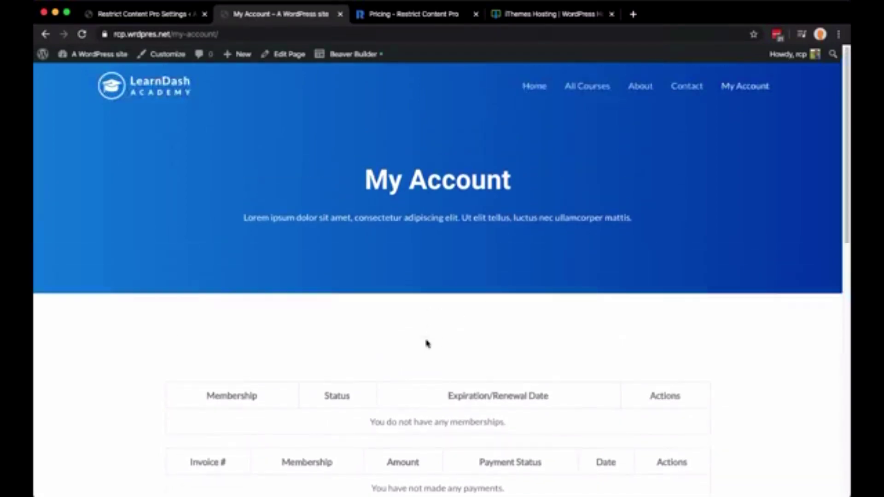
pyautogui.hotkey('ctrl', 'shift', 'Tab')
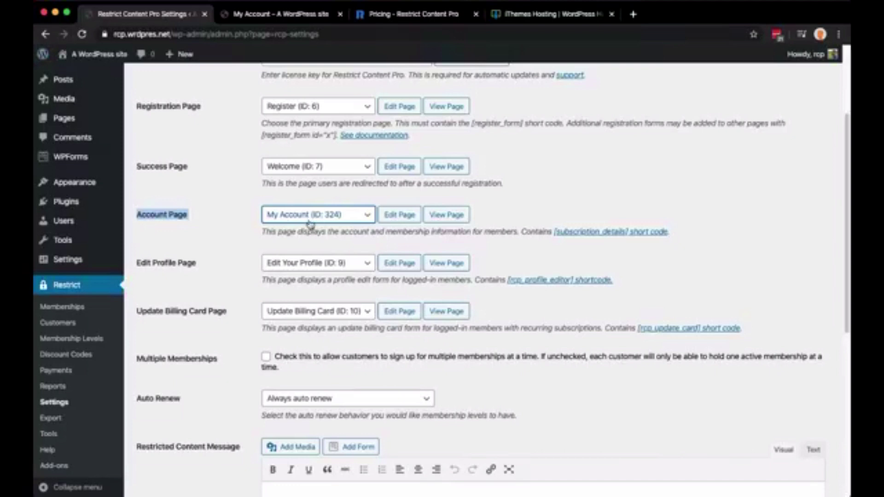
pyautogui.scroll(-7, 244, 274)
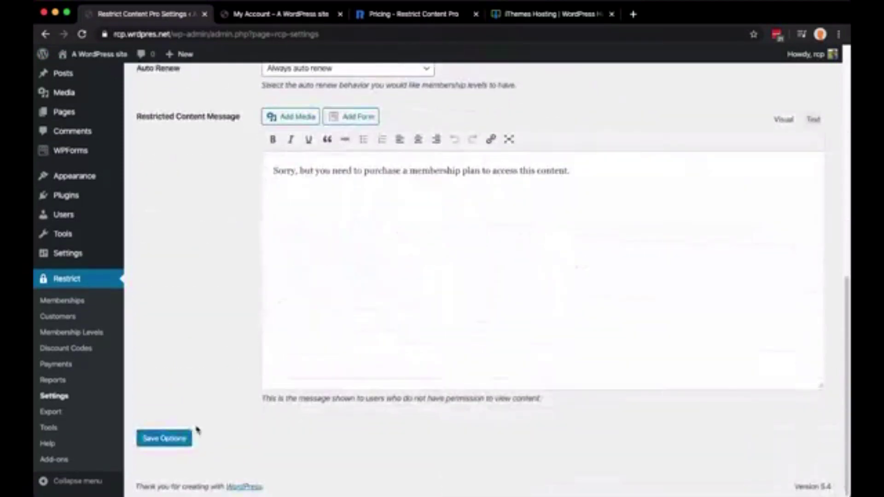
pyautogui.click(182, 438)
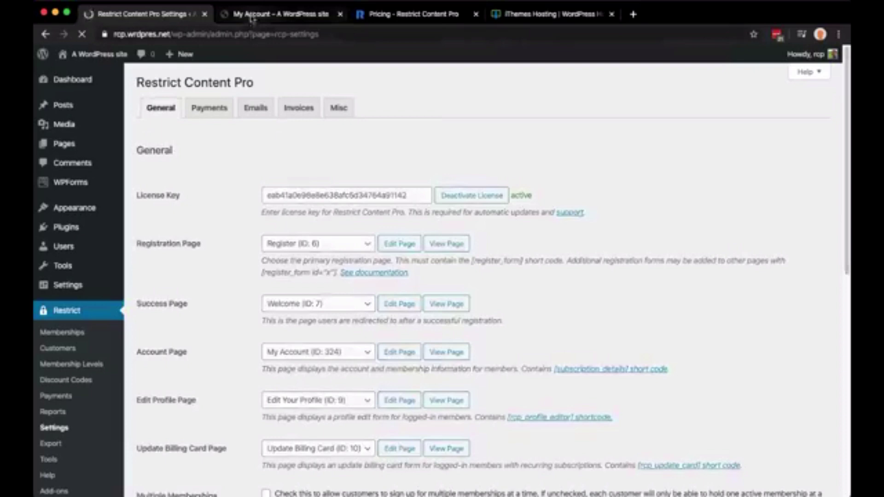
pyautogui.click(253, 15)
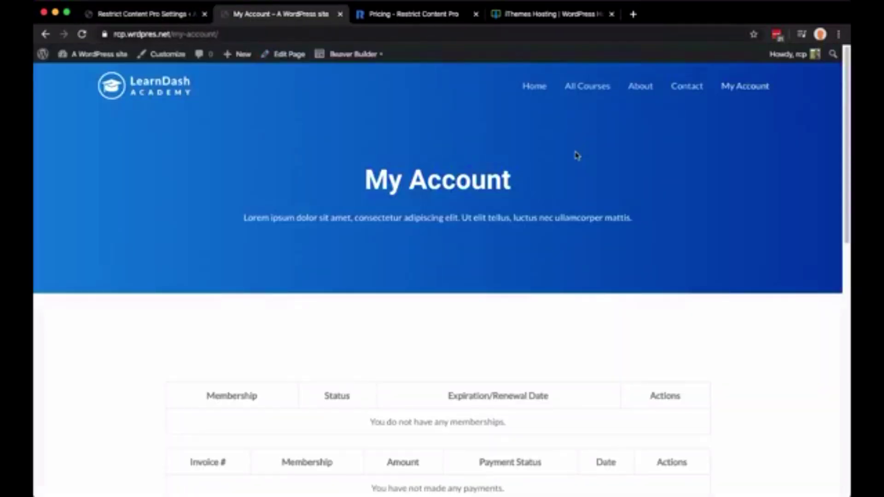
# Locate the home page's Our Most Popular Courses section and ld_course_list shortcode, then open Beaver Builder
pyautogui.click(148, 97)
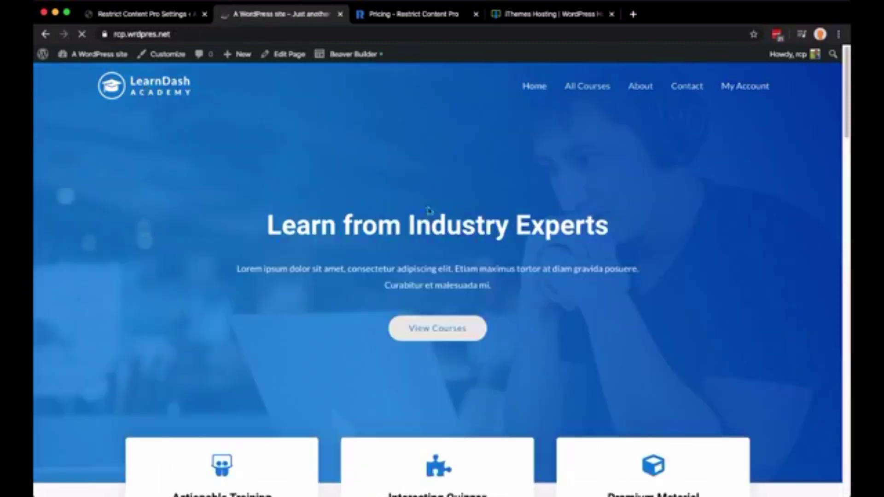
pyautogui.scroll(-10, 428, 212)
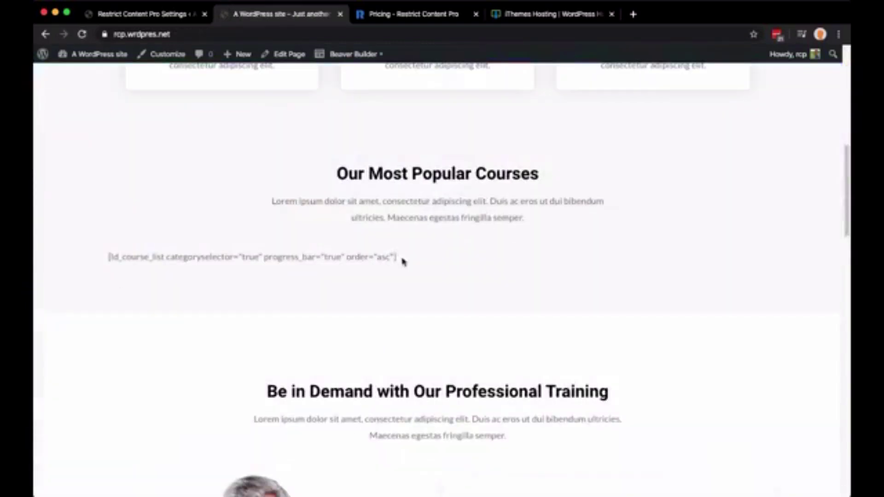
pyautogui.moveTo(402, 261); pyautogui.dragTo(100, 273)
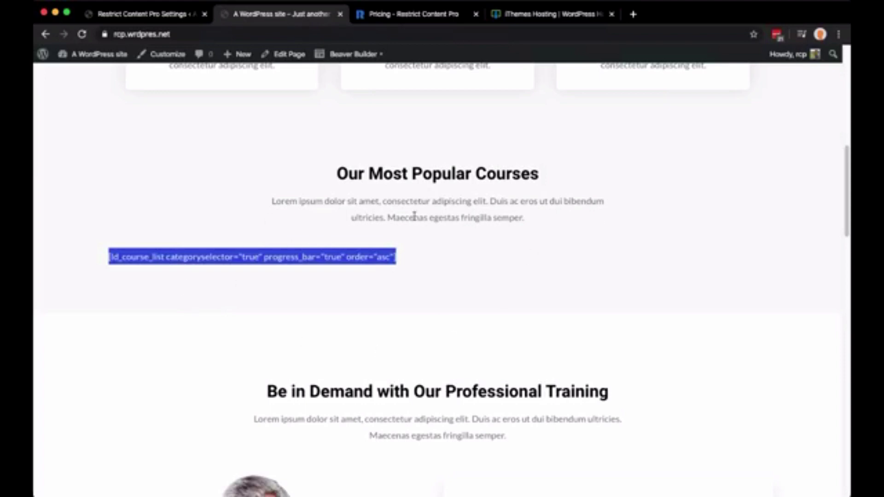
pyautogui.tripleClick(503, 176)
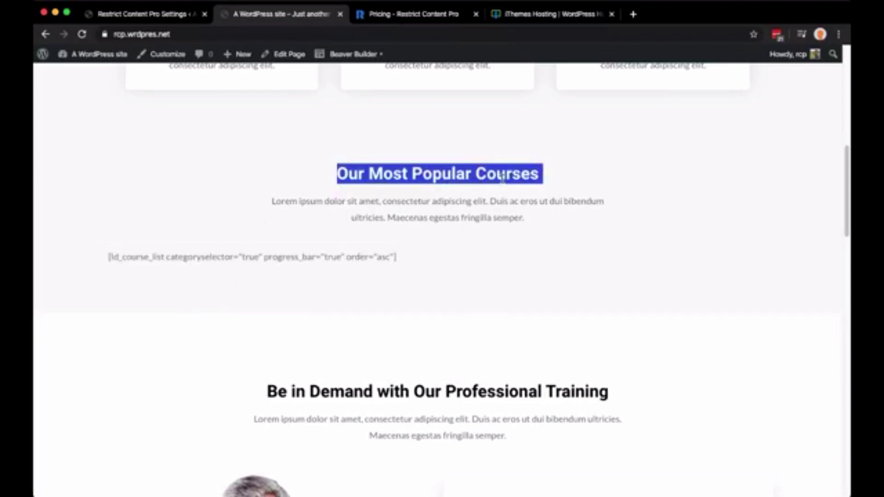
pyautogui.click(368, 61)
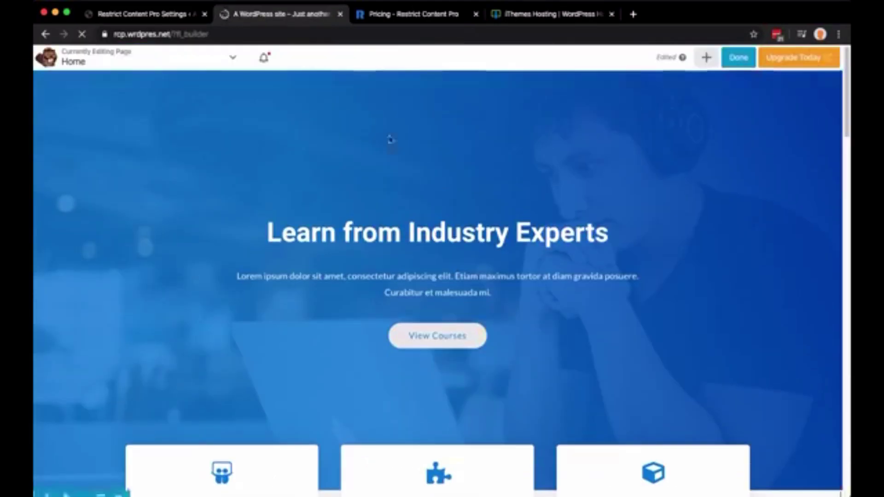
# Change the hero button label from 'View Courses' to 'View Membership' and save it
pyautogui.click(447, 343)
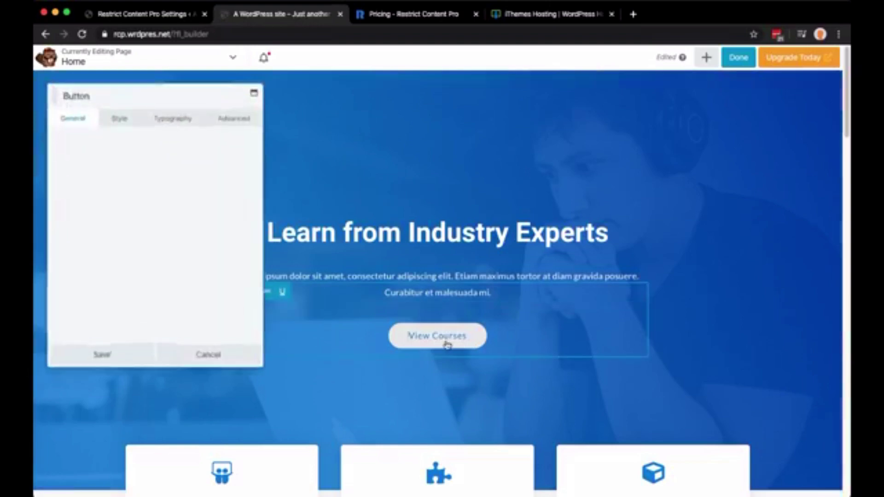
pyautogui.click(97, 167)
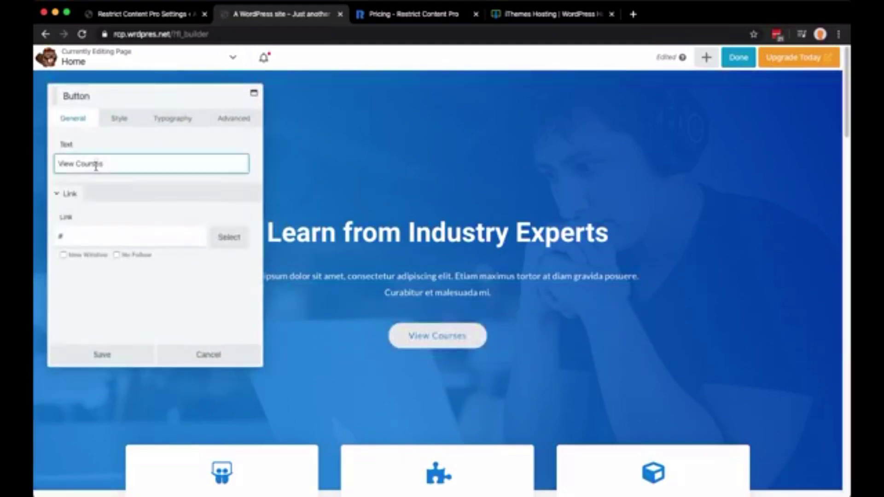
pyautogui.doubleClick(95, 165)
pyautogui.write('Membership')
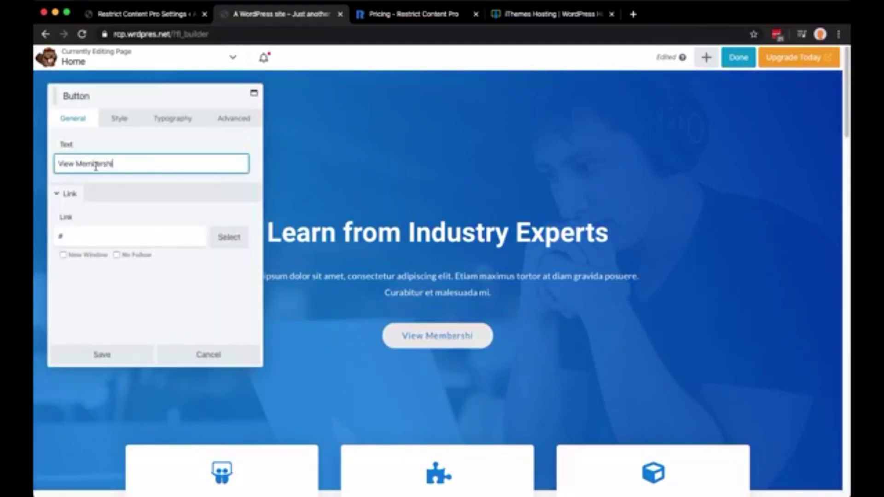
pyautogui.click(95, 235)
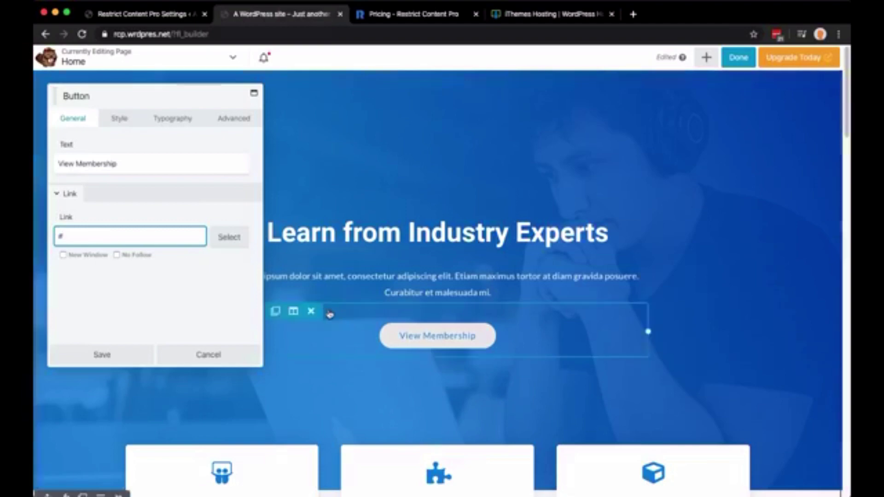
pyautogui.click(105, 356)
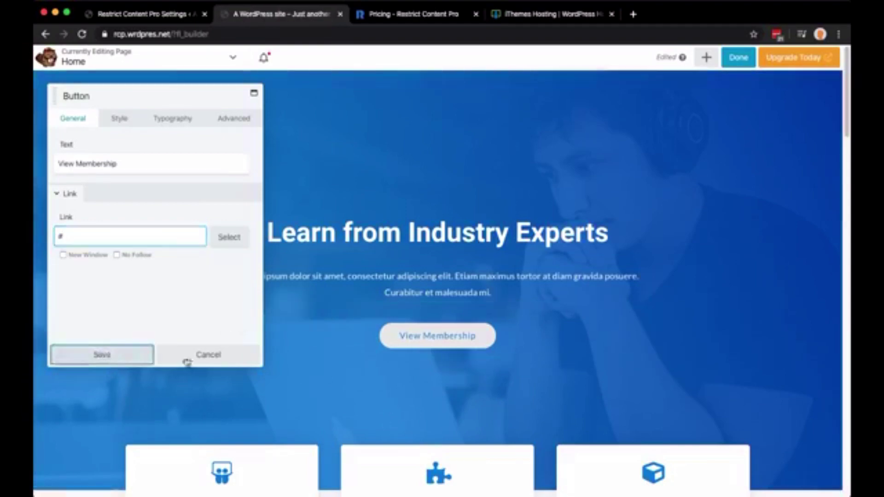
# Replace 'Courses' with 'Membership' in the Our Most Popular Courses heading and save it
pyautogui.scroll(-10, 423, 341)
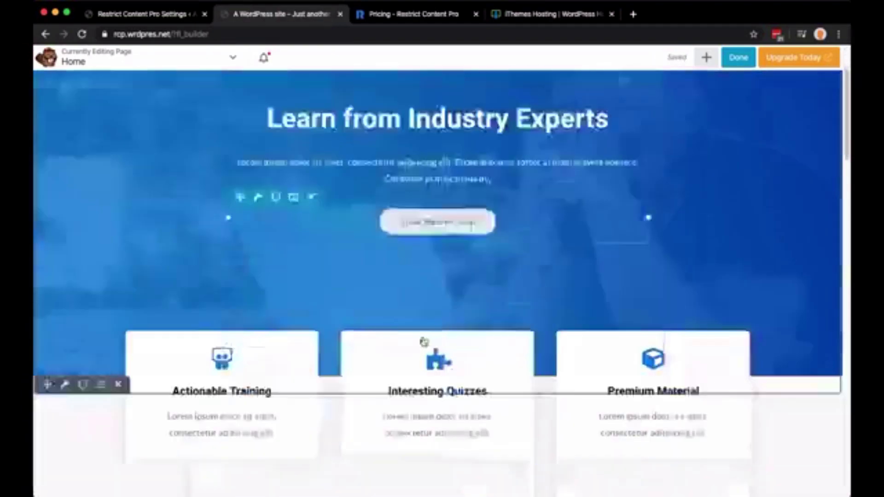
pyautogui.scroll(3, 424, 341)
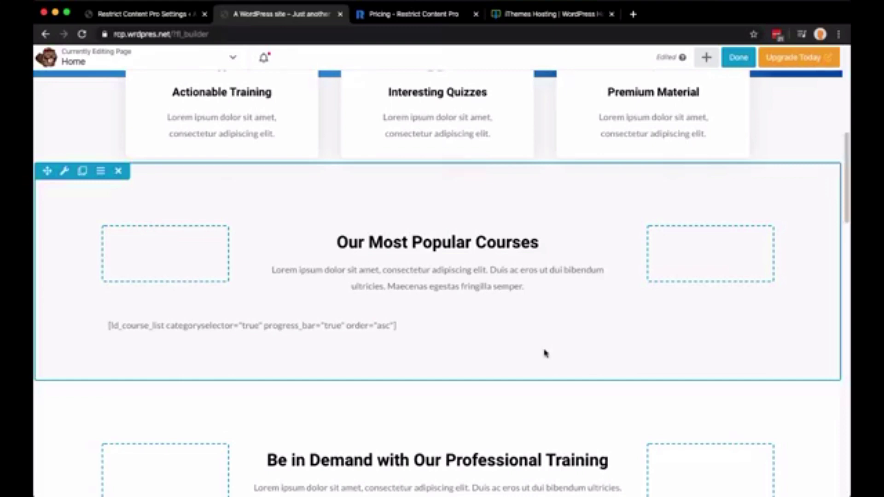
pyautogui.click(527, 241)
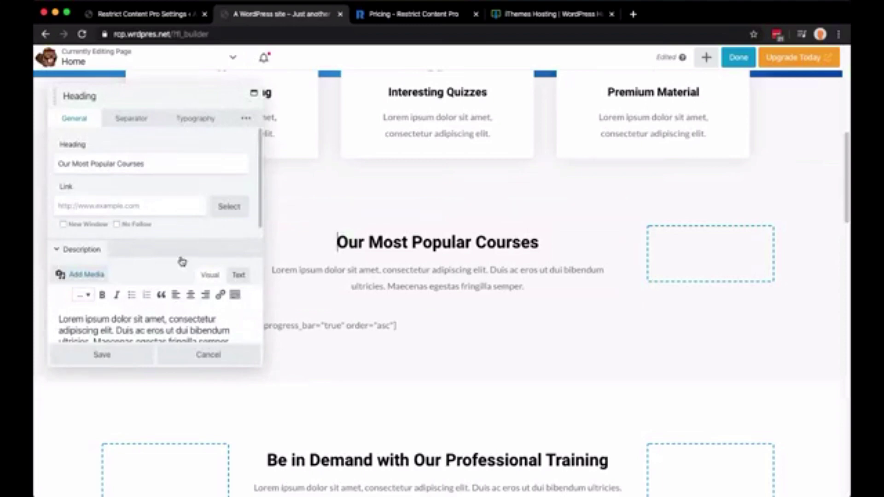
pyautogui.doubleClick(131, 163)
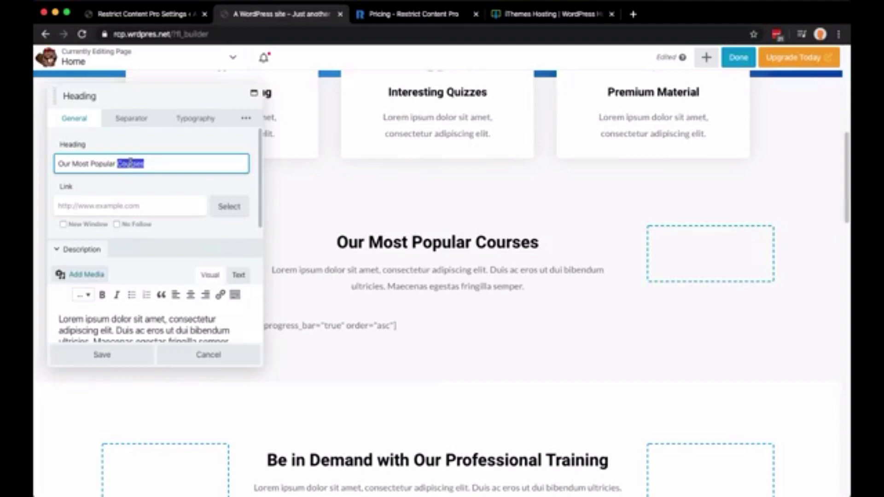
pyautogui.write('Membership')
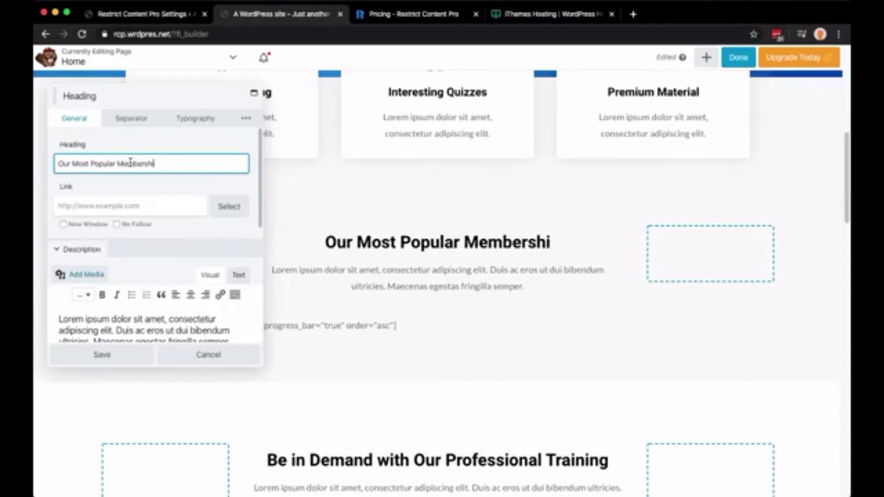
pyautogui.click(117, 361)
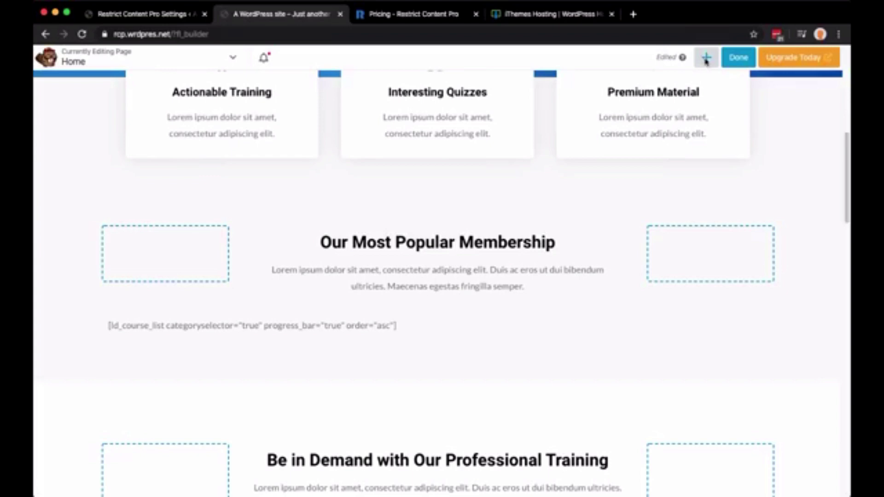
# Open the module panel and try searching for 'priv' and 'pl', clearing each search
pyautogui.click(706, 58)
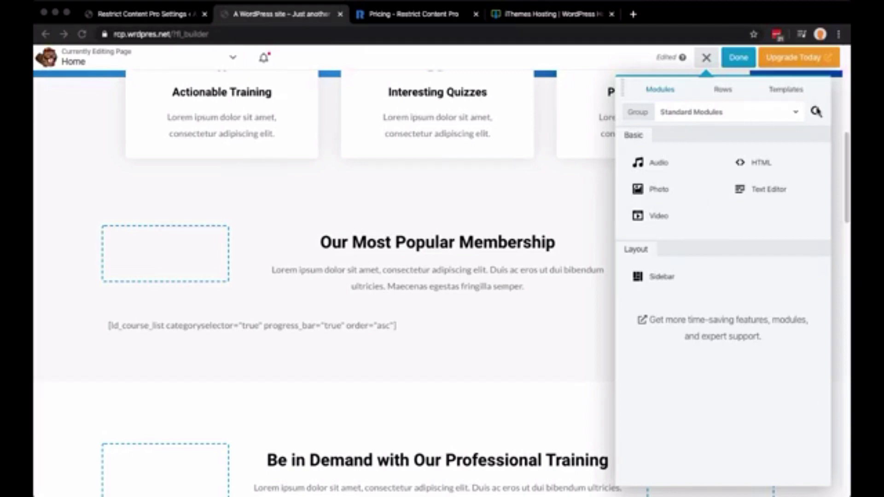
pyautogui.click(817, 111)
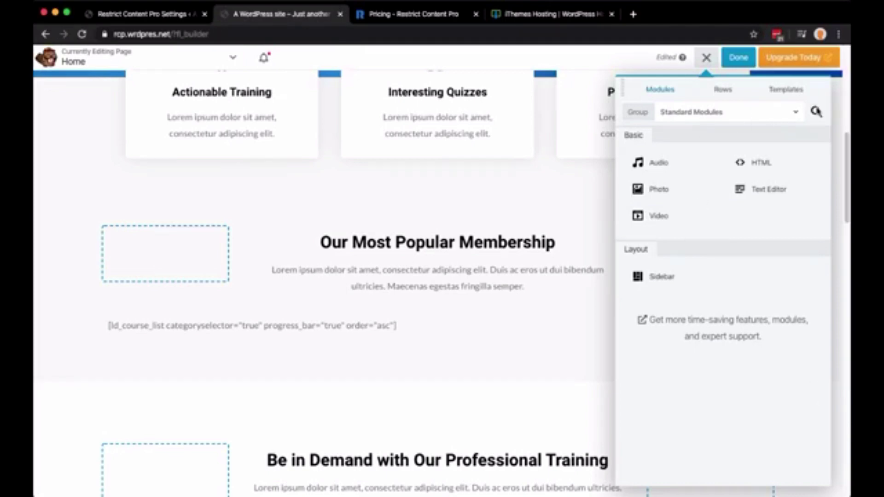
pyautogui.click(817, 111)
pyautogui.write('priv')
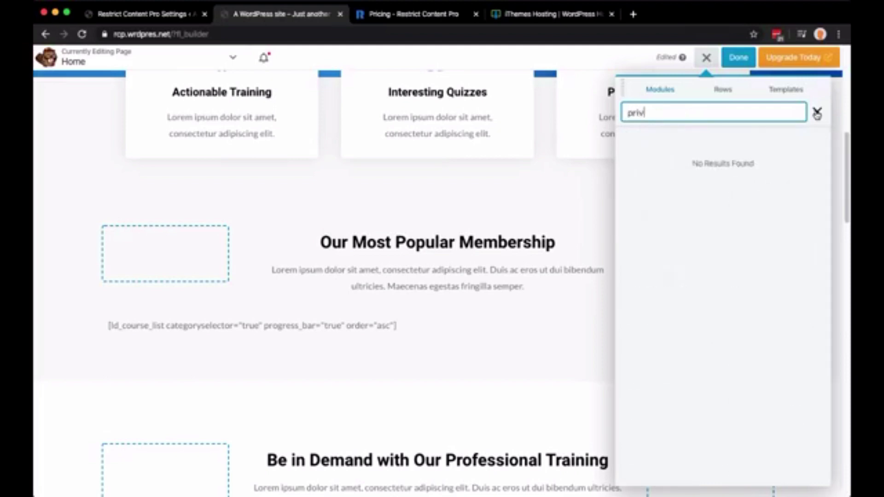
pyautogui.press('super+a')
pyautogui.press('BackSpace')
pyautogui.write('pl')
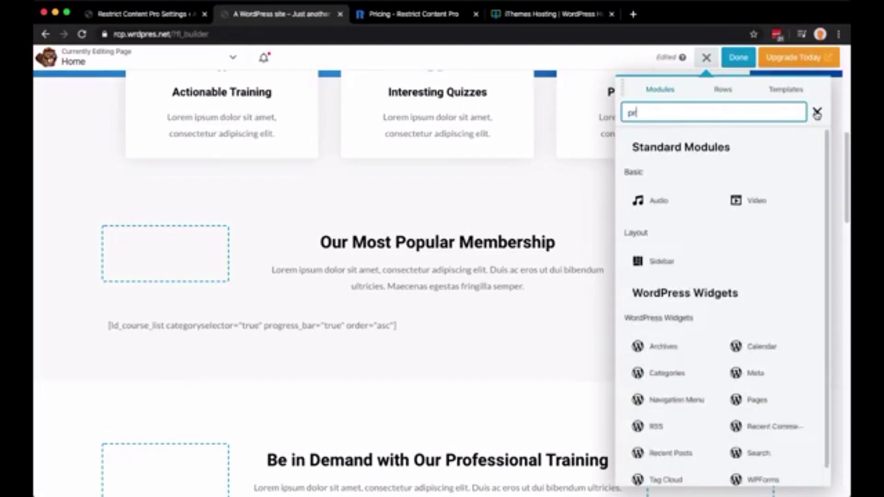
pyautogui.press('super+a')
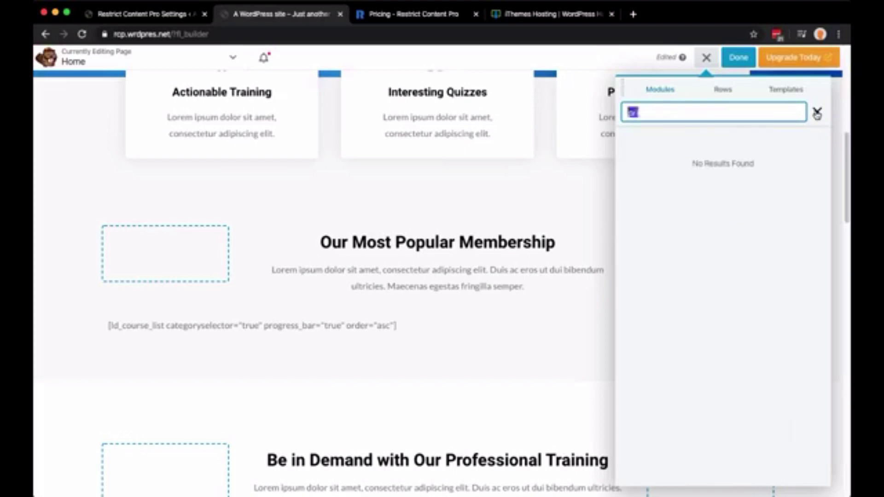
pyautogui.press('BackSpace')
pyautogui.click(764, 138)
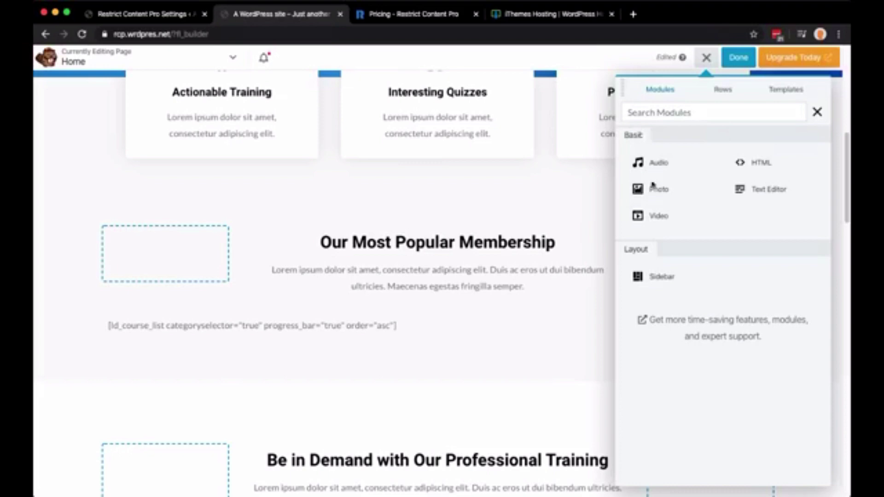
# Switch the module group list to UABB Modules, after briefly checking Standard Modules
pyautogui.click(723, 90)
pyautogui.click(660, 92)
pyautogui.click(668, 112)
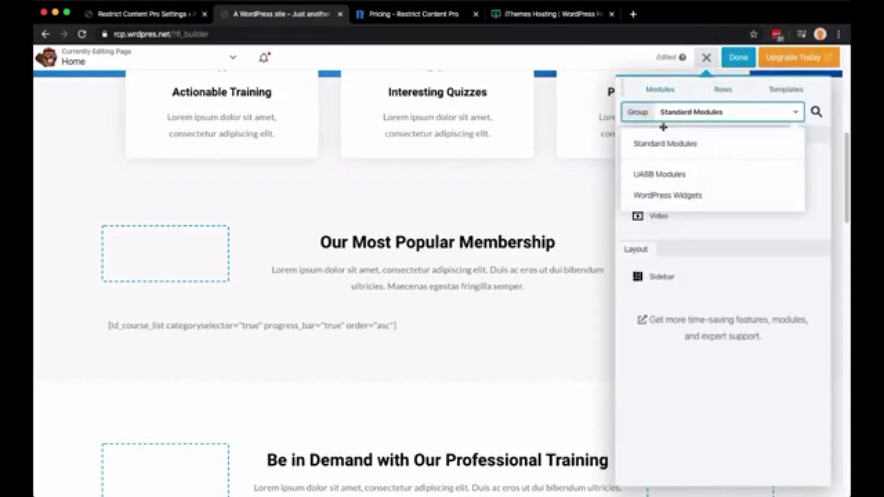
pyautogui.click(645, 175)
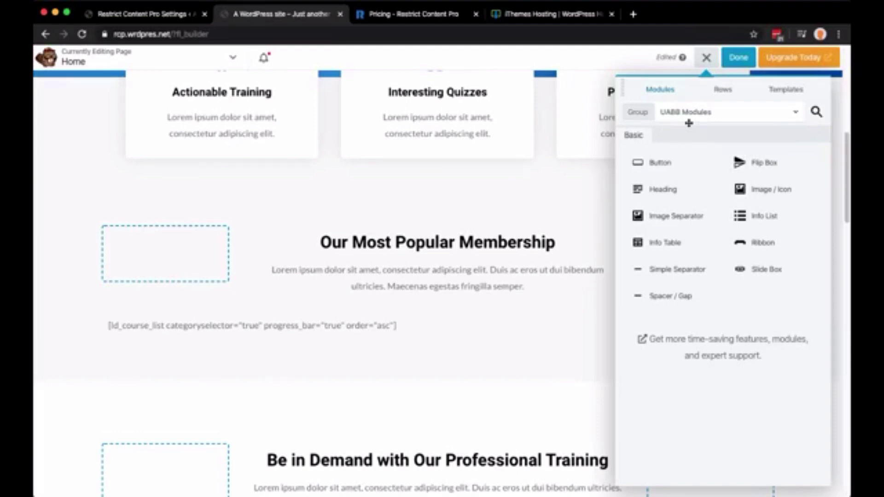
pyautogui.click(688, 113)
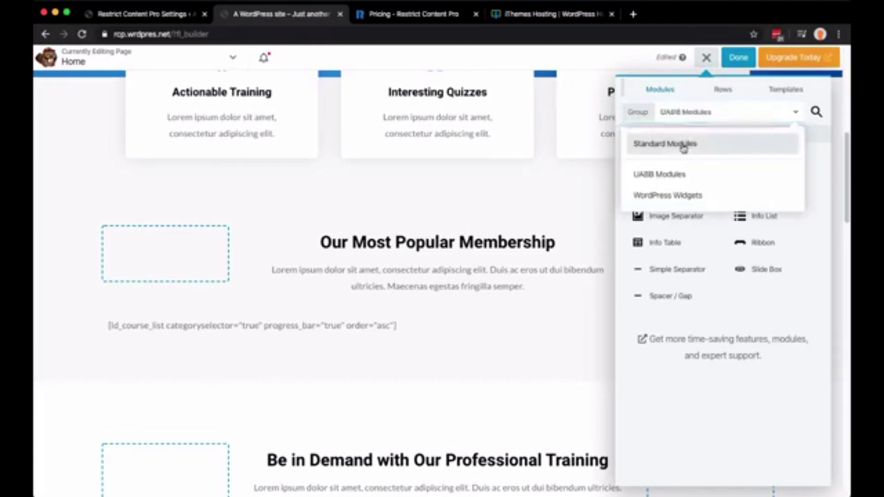
pyautogui.click(684, 146)
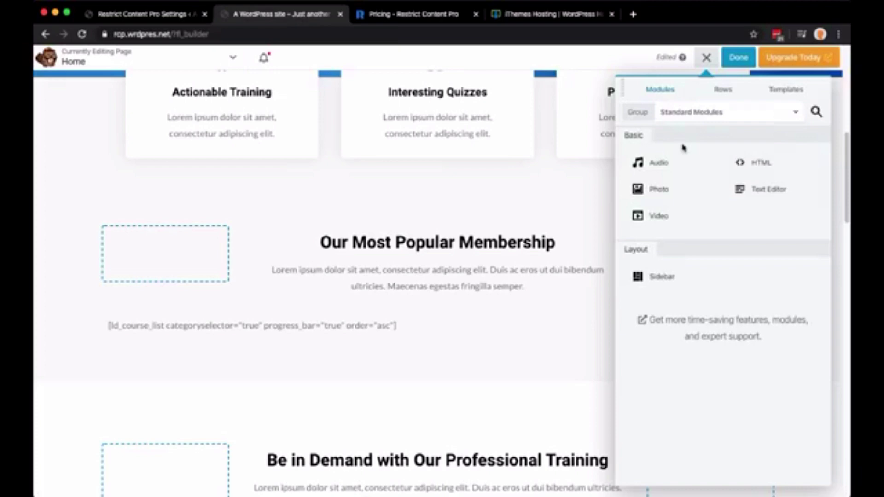
pyautogui.click(697, 117)
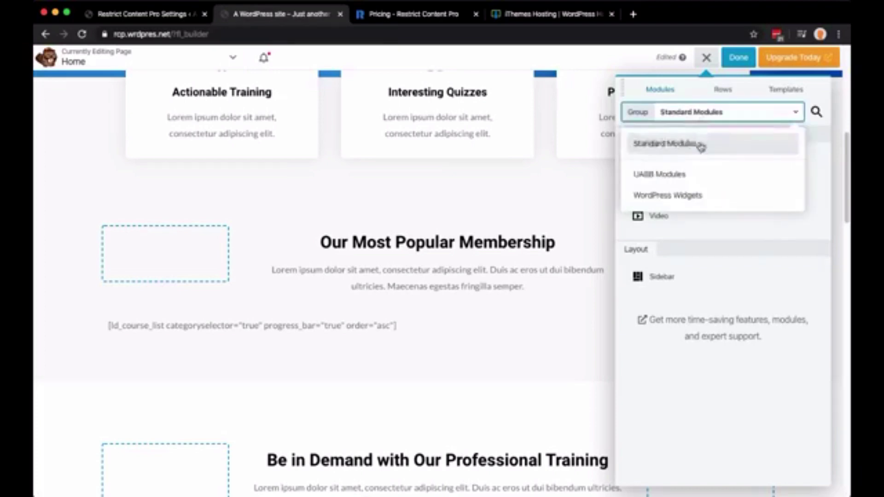
pyautogui.click(694, 180)
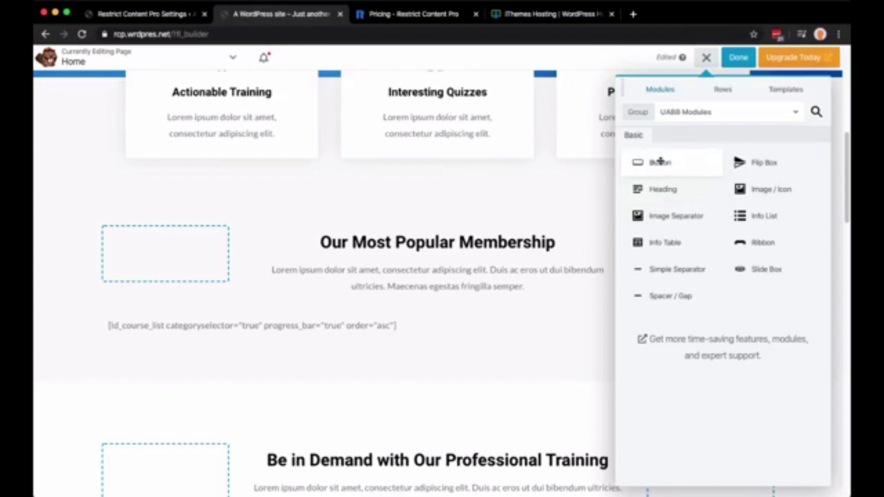
# Drop a UABB Button below the membership heading and label it 'Join Now'
pyautogui.moveTo(661, 162); pyautogui.dragTo(435, 404)
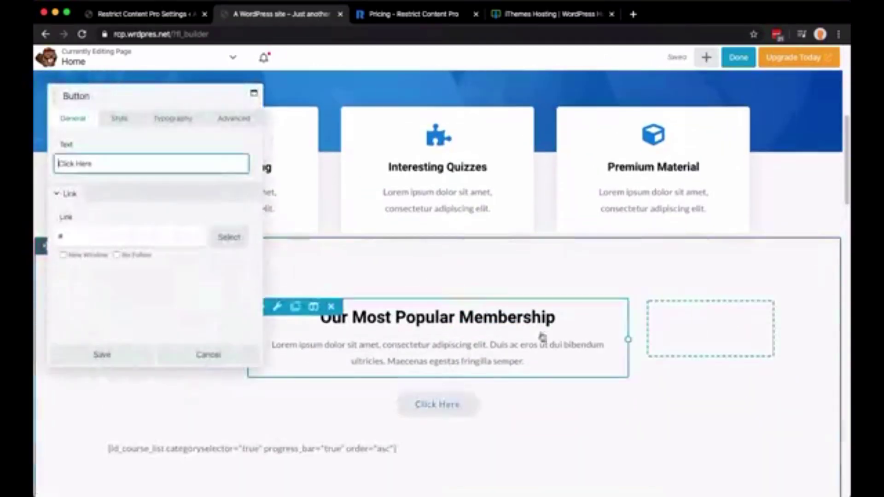
pyautogui.tripleClick(219, 167)
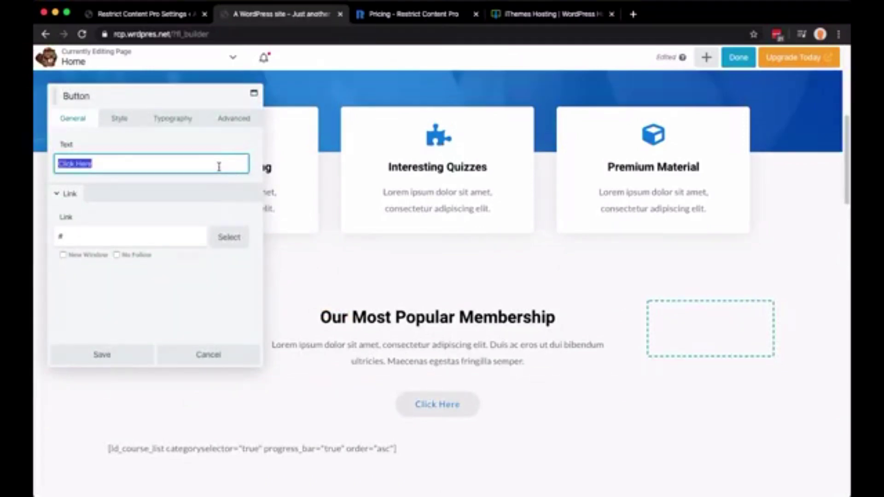
pyautogui.write('Join')
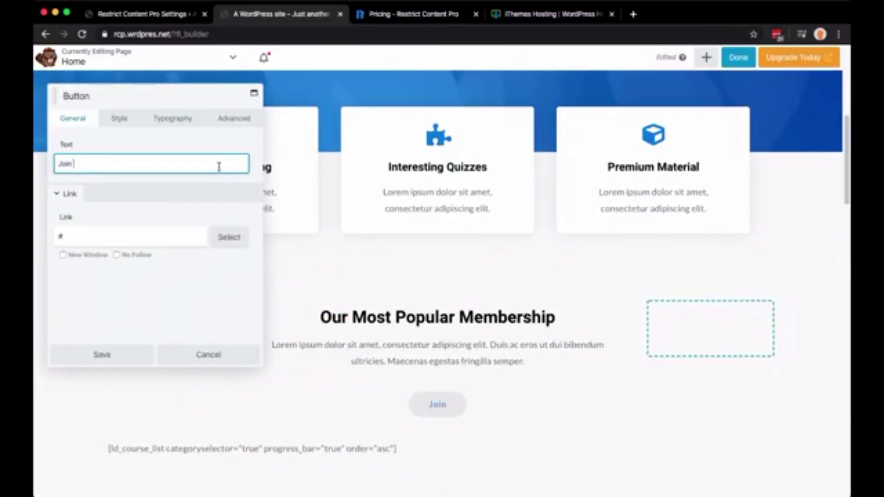
pyautogui.write(' Now')
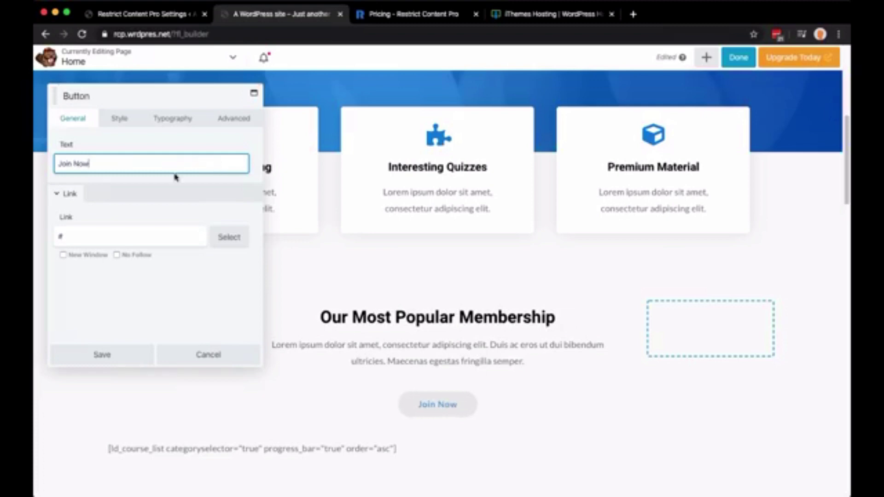
pyautogui.click(81, 234)
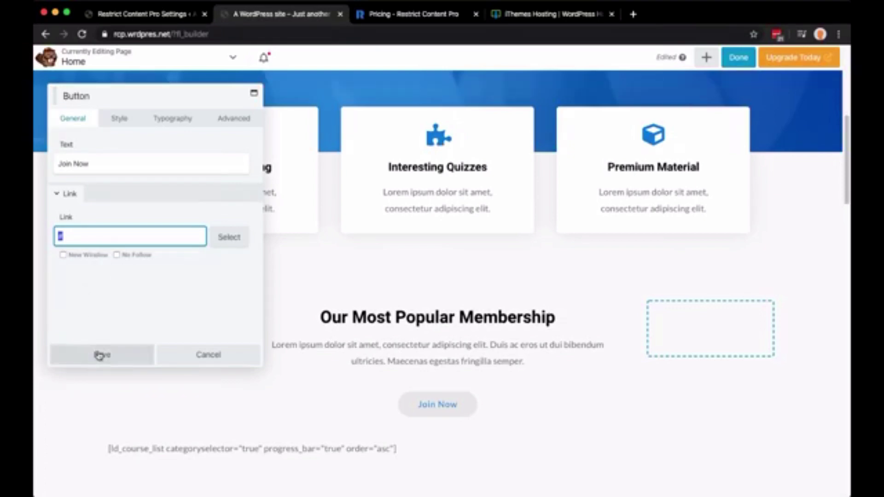
# Give the Join Now button a #0984e3 background and white #ffffff text from the colour presets
pyautogui.click(119, 119)
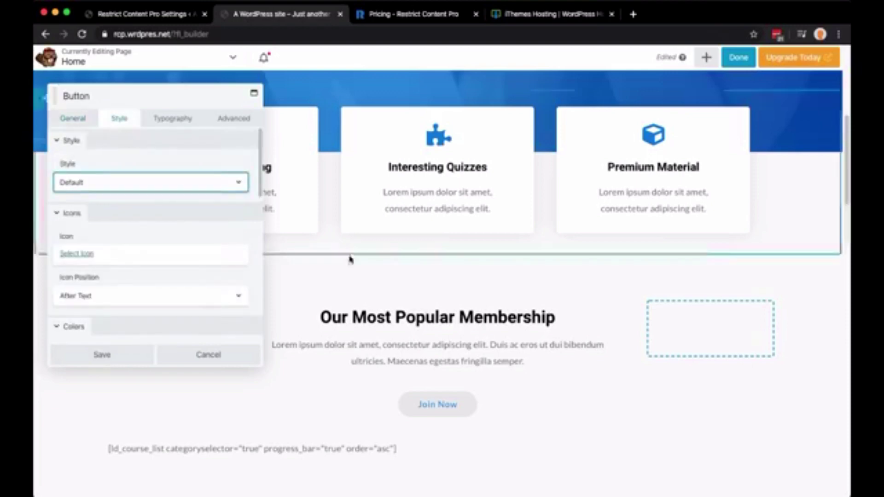
pyautogui.scroll(-1, 385, 374)
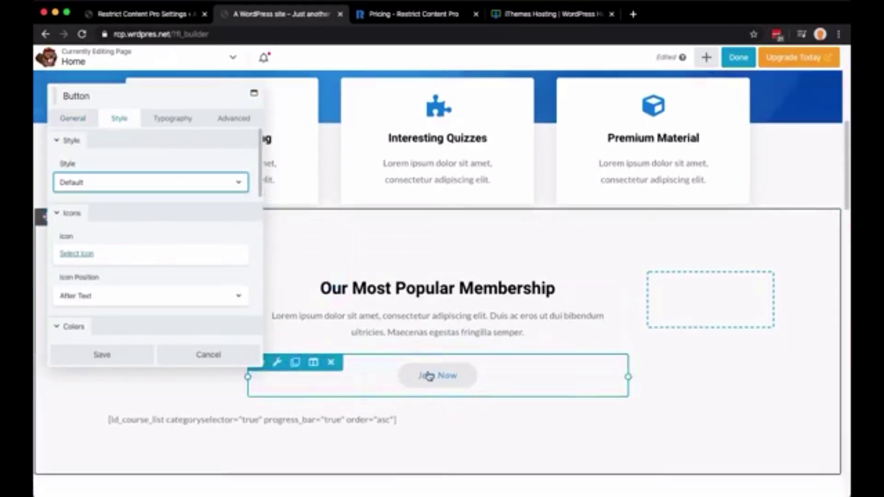
pyautogui.scroll(-5, 197, 259)
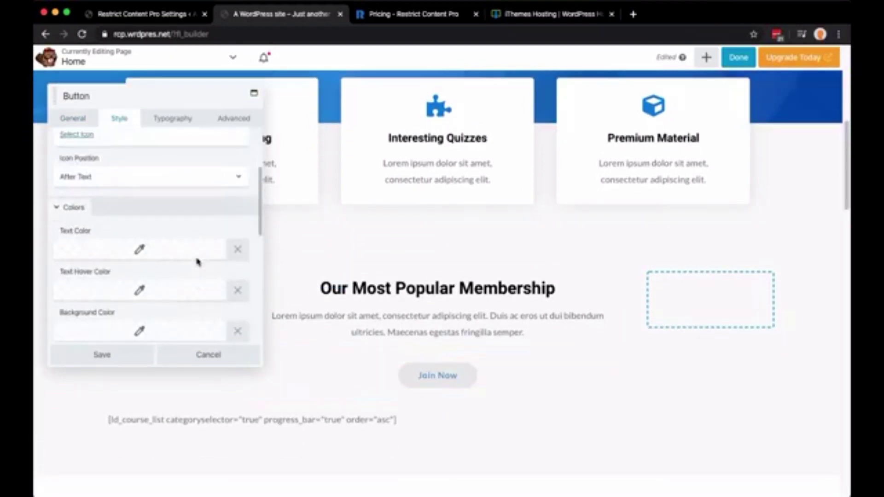
pyautogui.click(173, 261)
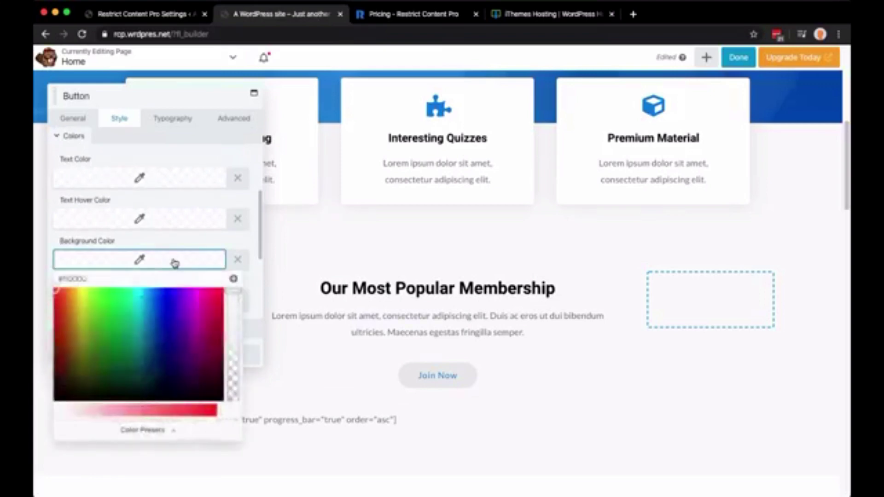
pyautogui.click(183, 429)
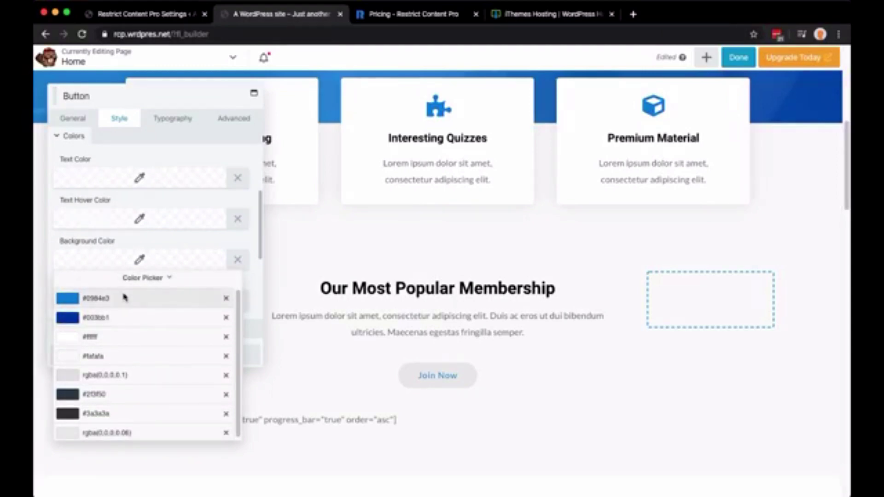
pyautogui.click(125, 298)
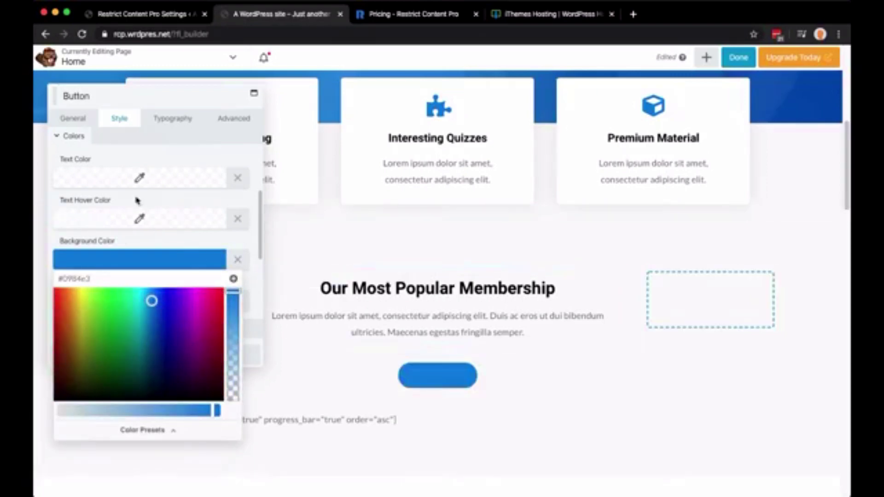
pyautogui.click(138, 178)
pyautogui.click(157, 349)
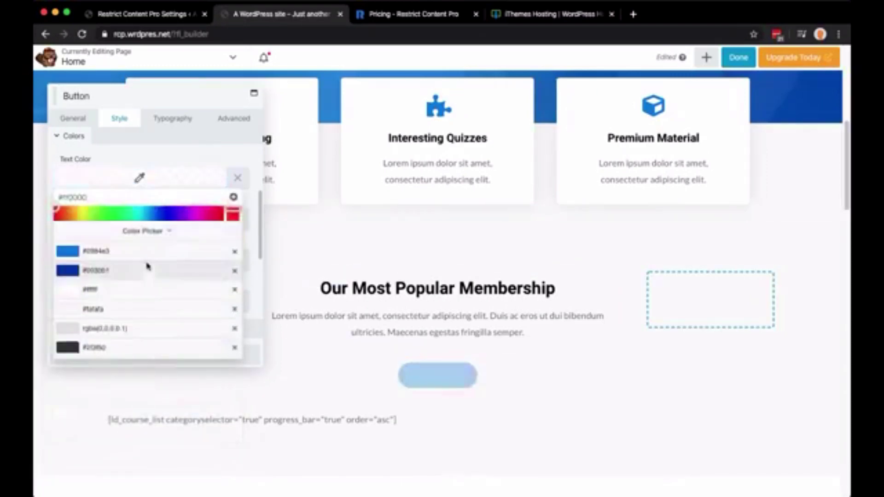
pyautogui.click(147, 256)
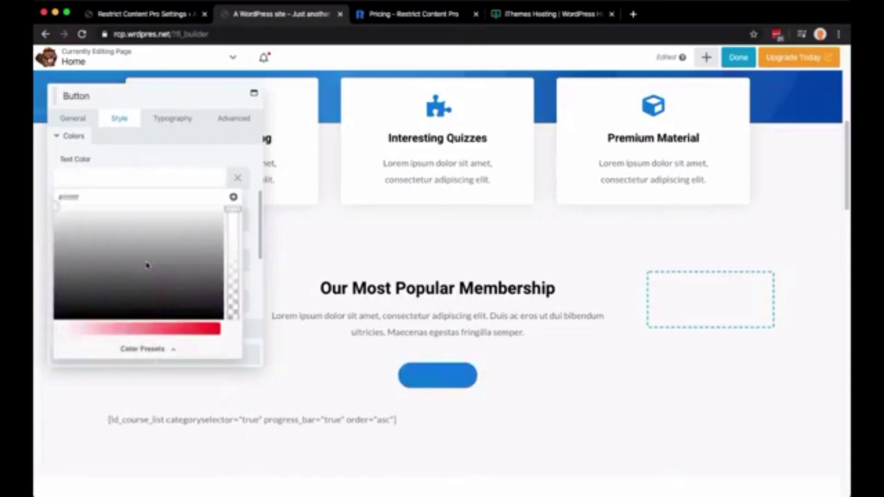
pyautogui.click(162, 164)
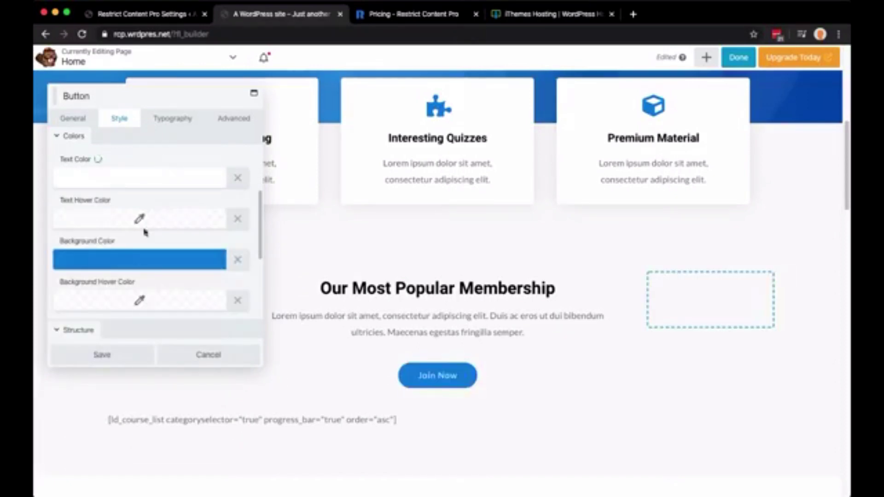
# Set hover background #003bb1 and hover text #ffffff, then save the button styling
pyautogui.click(116, 304)
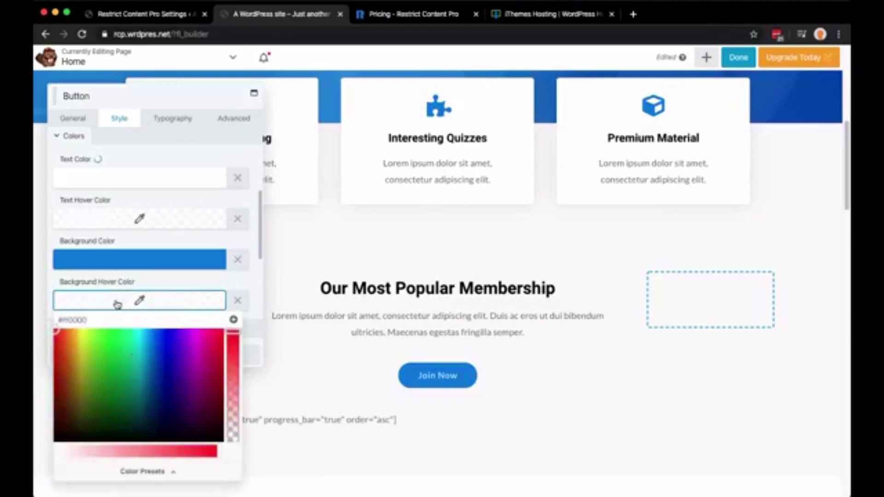
pyautogui.click(174, 463)
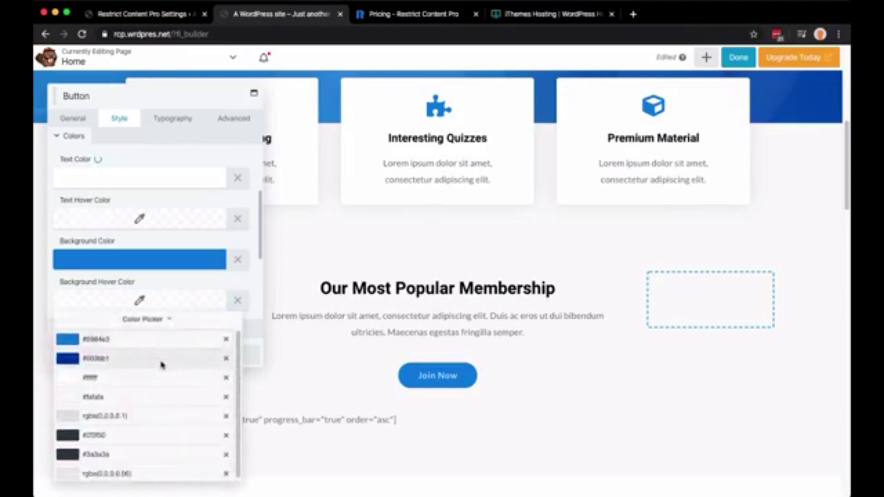
pyautogui.click(161, 360)
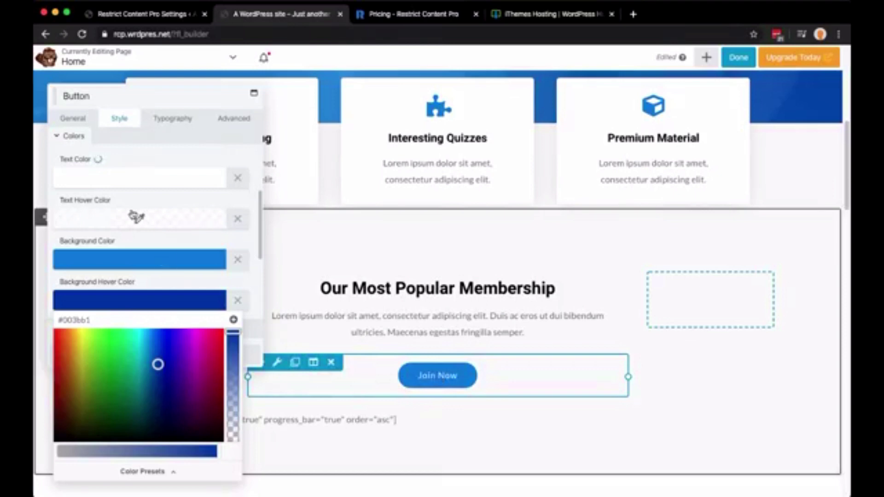
pyautogui.click(129, 220)
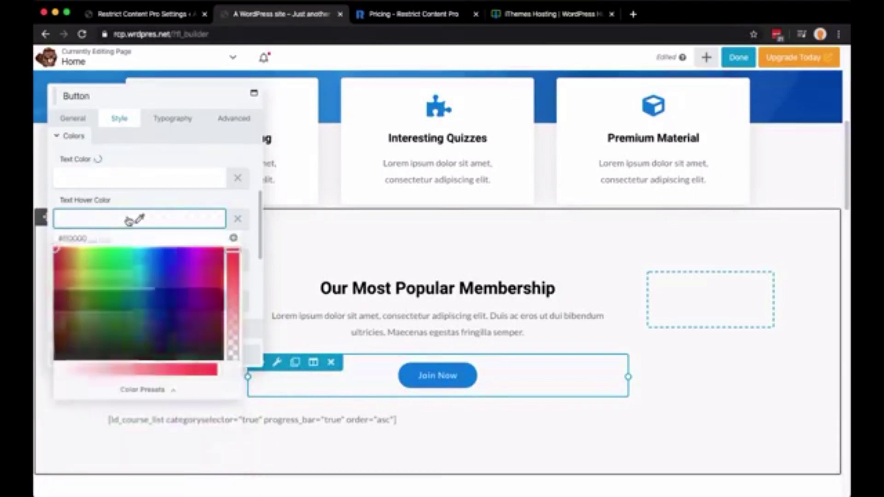
pyautogui.click(161, 390)
pyautogui.click(128, 298)
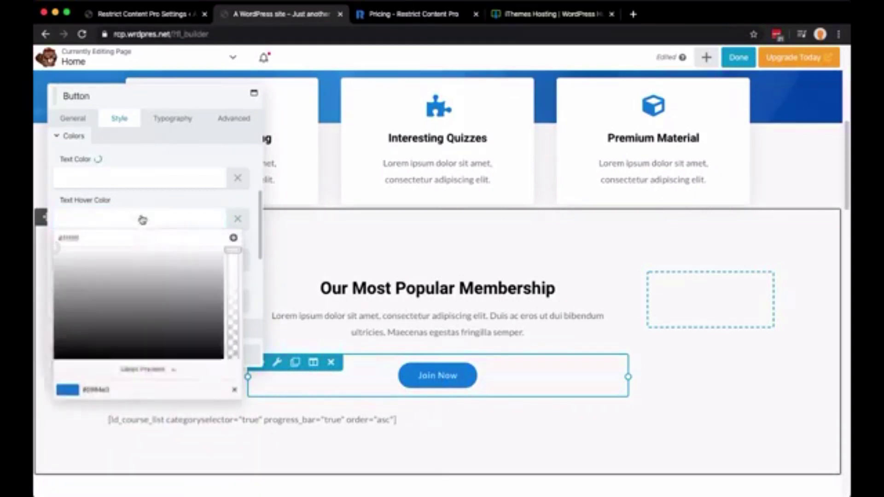
pyautogui.click(146, 203)
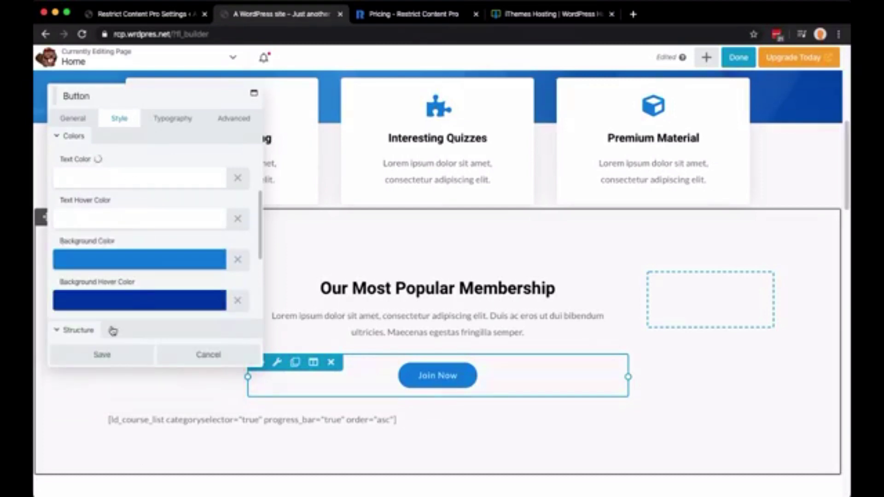
pyautogui.scroll(-1, 131, 275)
pyautogui.scroll(-1, 125, 313)
pyautogui.click(121, 355)
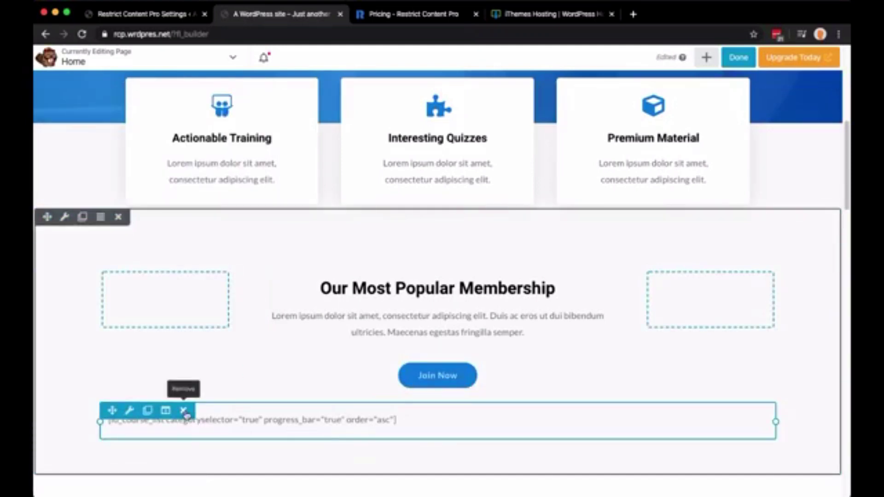
# Delete the course list shortcode and drag a new Heading module into the membership row
pyautogui.click(544, 103)
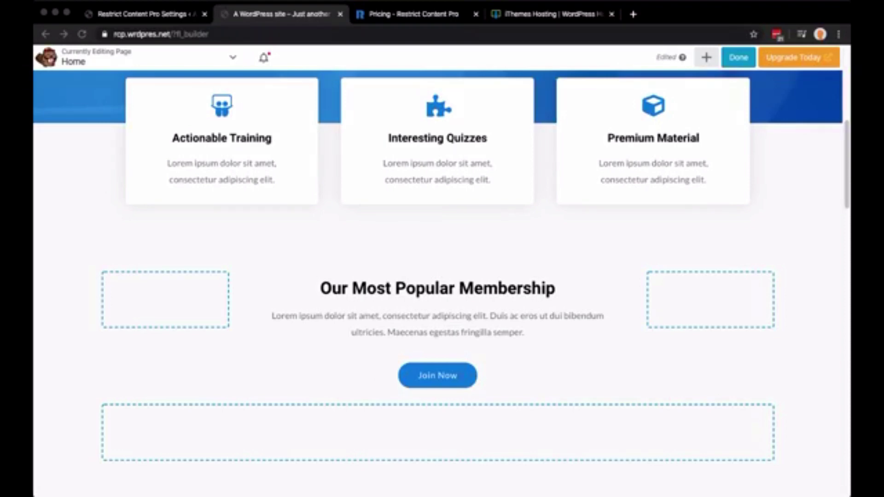
pyautogui.click(449, 333)
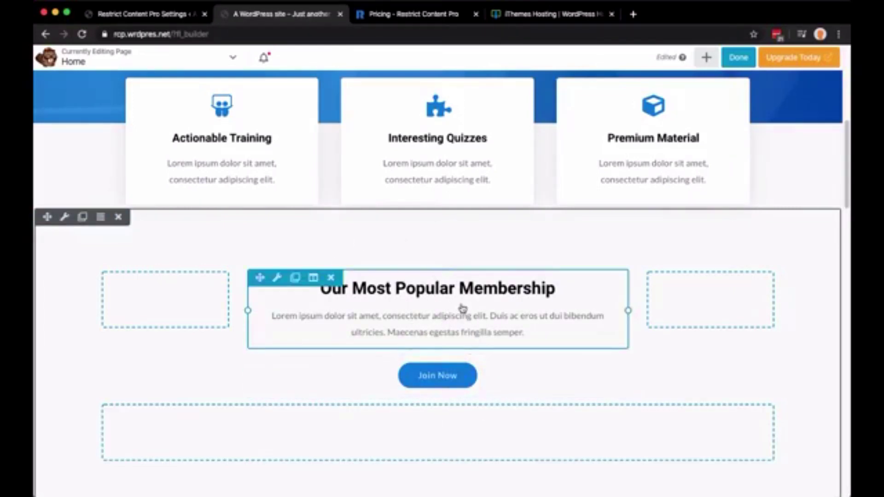
pyautogui.click(708, 58)
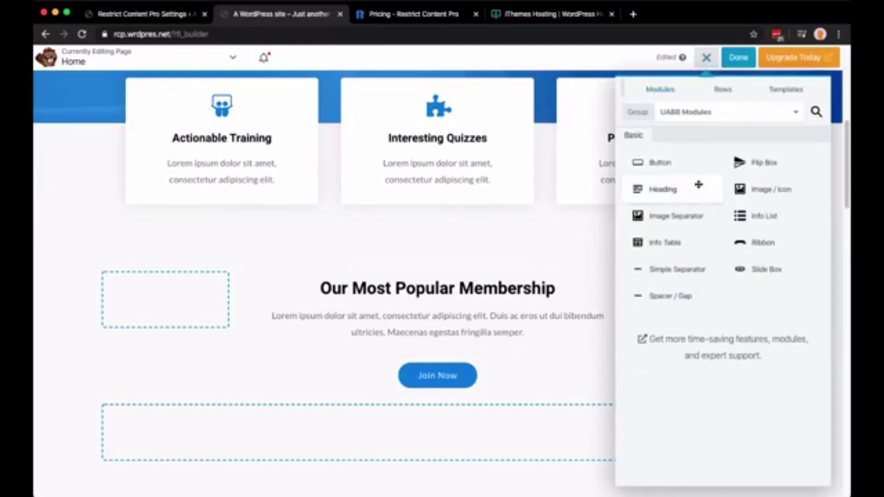
pyautogui.moveTo(699, 185); pyautogui.dragTo(438, 360)
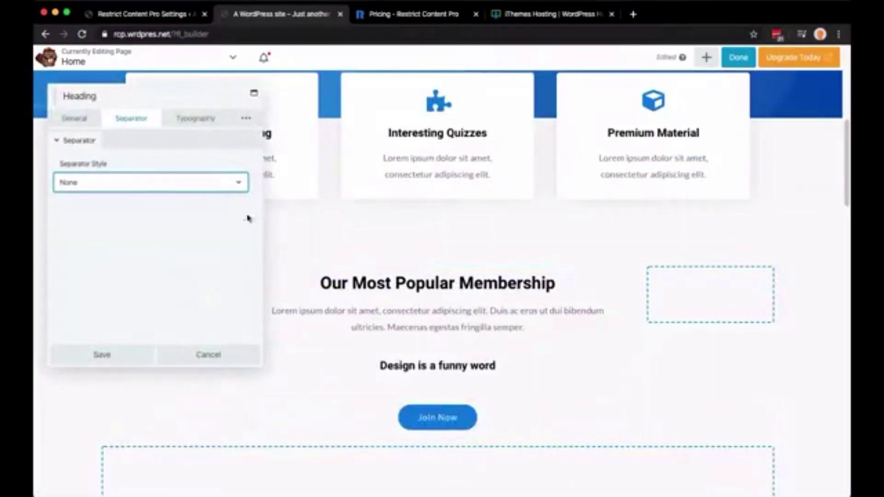
# Replace the placeholder heading text with $99.00
pyautogui.click(91, 124)
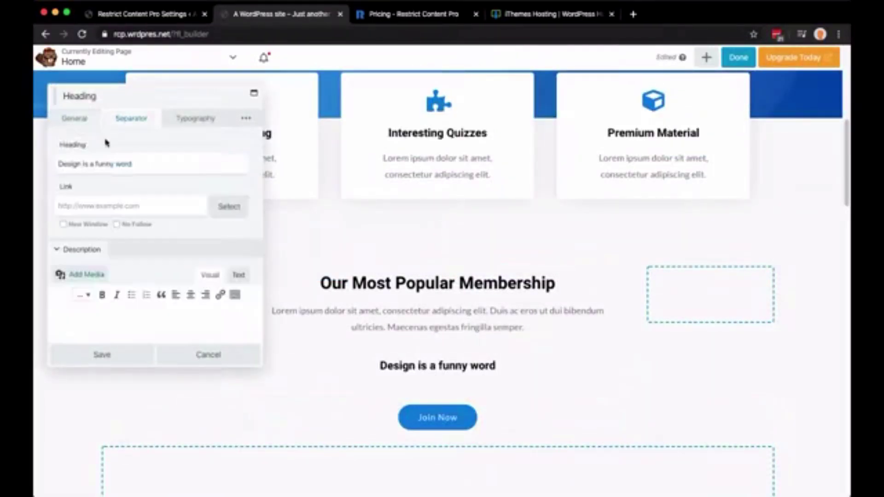
pyautogui.doubleClick(161, 162)
pyautogui.tripleClick(161, 162)
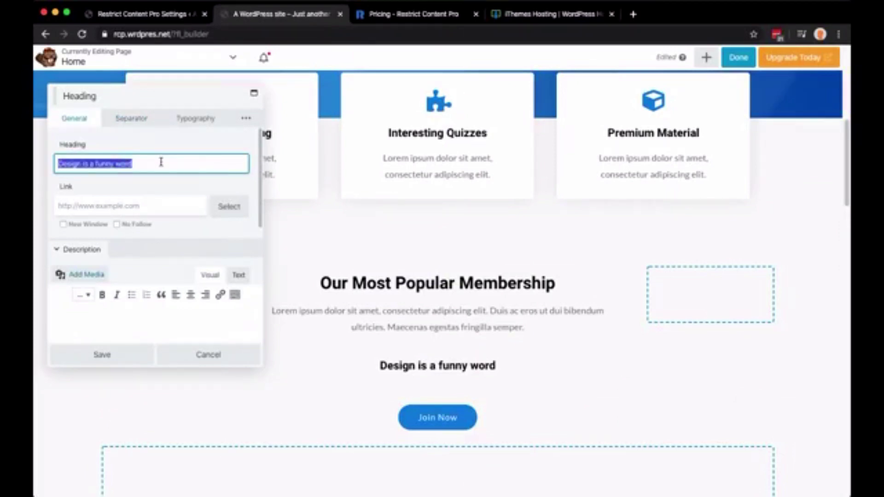
pyautogui.write('$99.00')
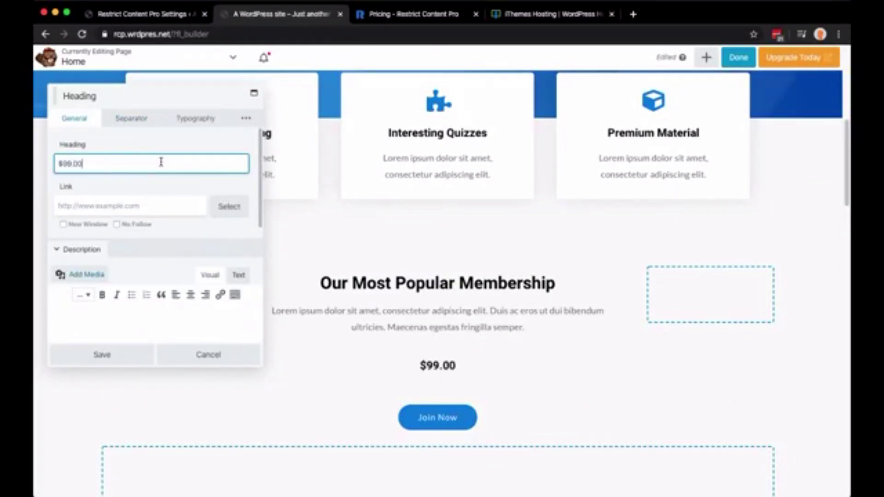
# Set the price heading's top and bottom margins to 0
pyautogui.click(243, 118)
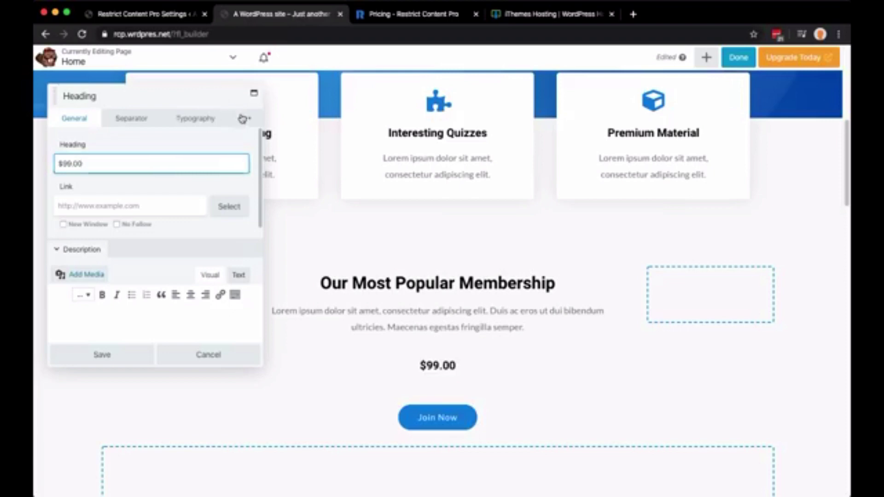
pyautogui.click(157, 144)
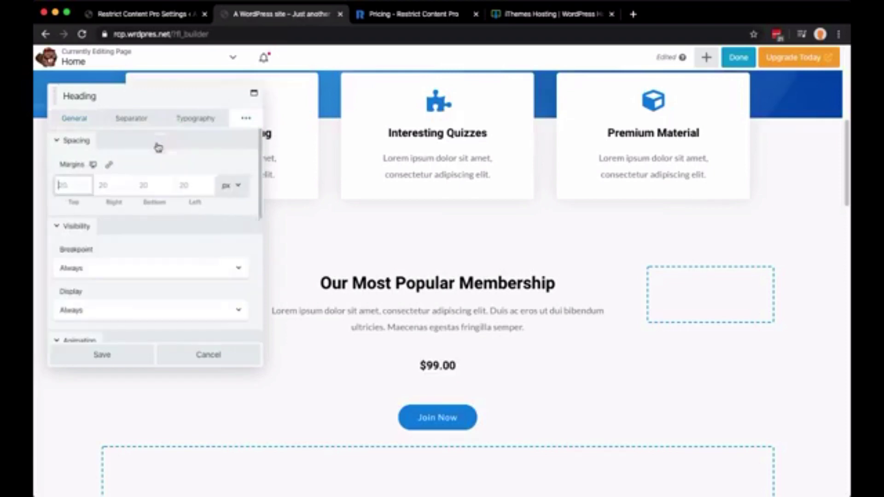
pyautogui.click(150, 184)
pyautogui.write('0')
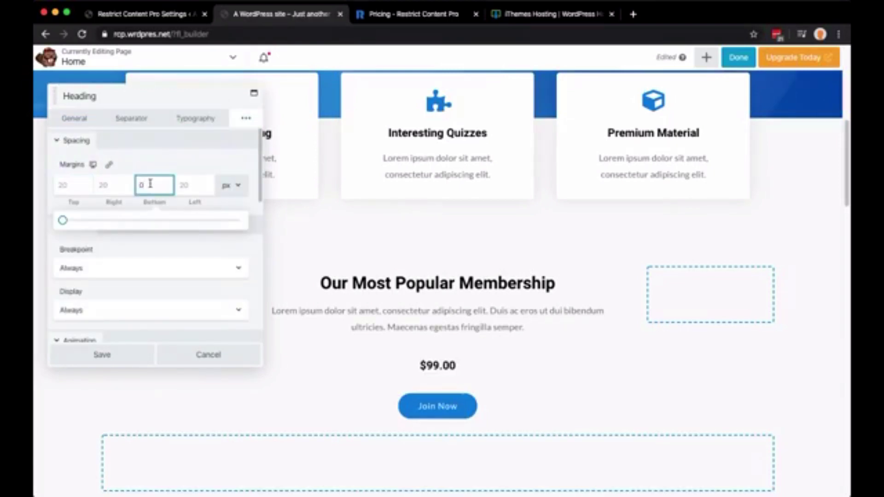
pyautogui.click(72, 189)
pyautogui.write('10')
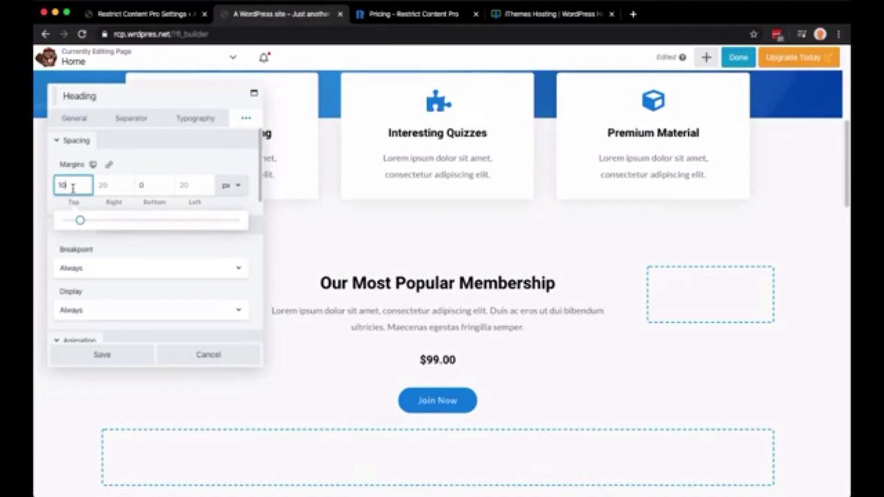
pyautogui.press('BackSpace')
pyautogui.press('BackSpace')
pyautogui.write('0')
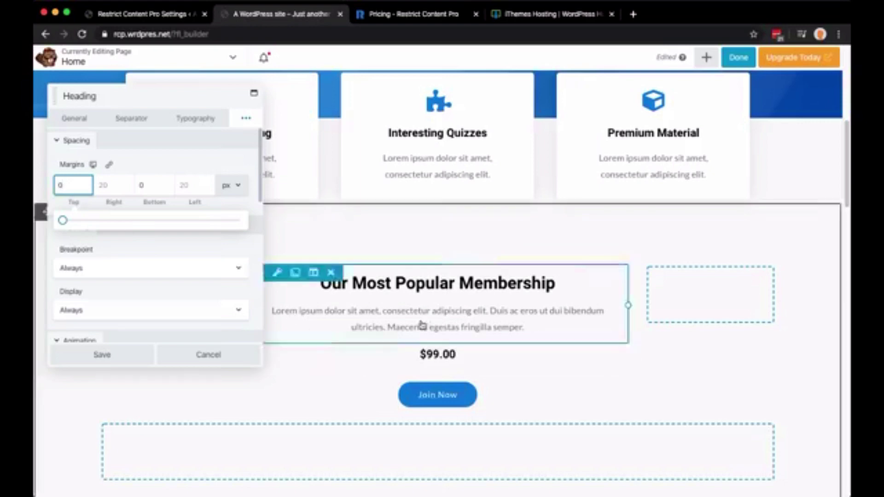
# Set the price heading's font size to 45 px
pyautogui.click(207, 120)
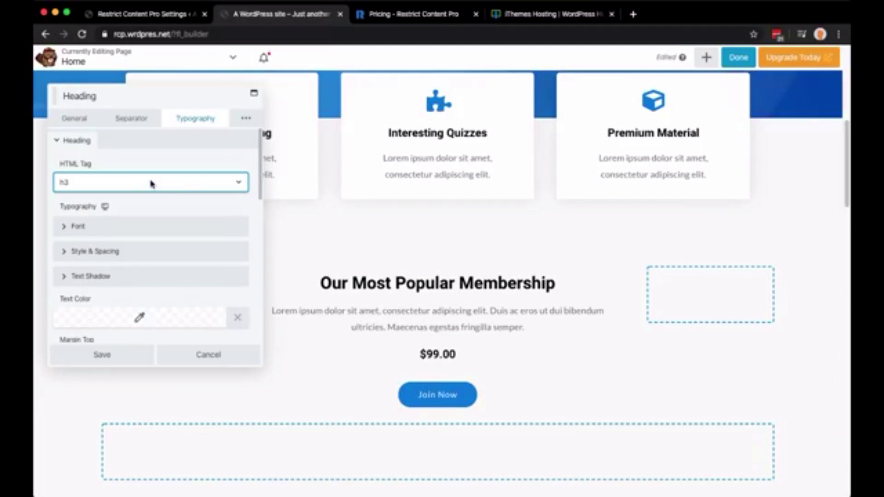
pyautogui.click(137, 229)
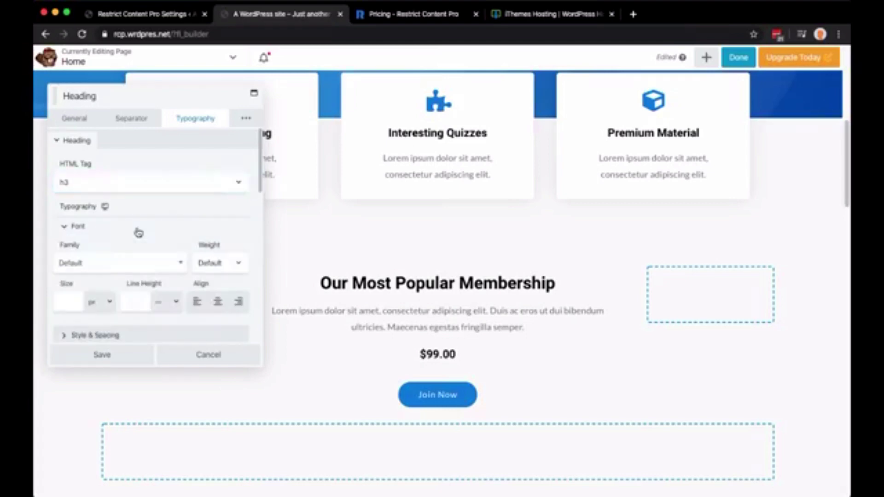
pyautogui.click(74, 303)
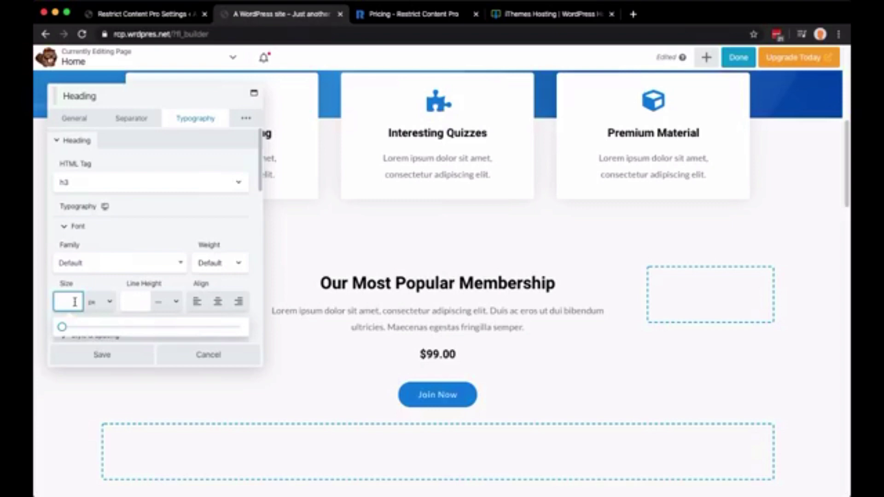
pyautogui.write('45')
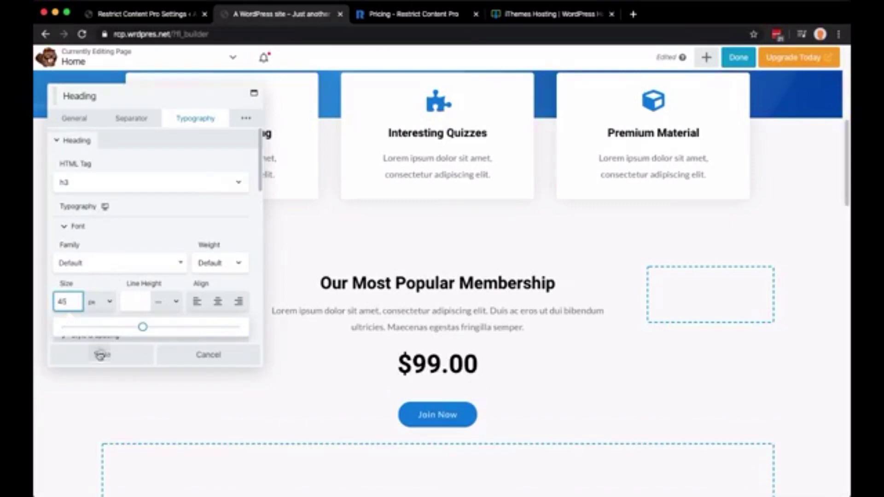
# Save the $99.00 heading and set the Join Now button's top margin to 0
pyautogui.click(100, 356)
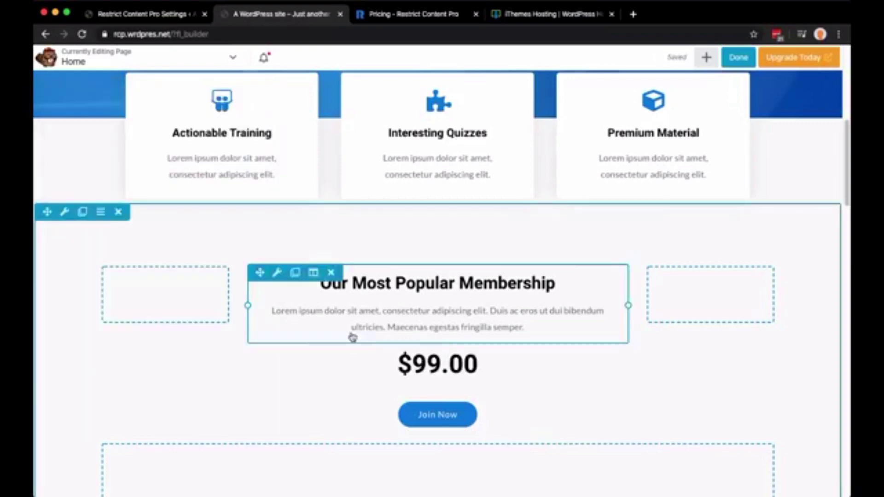
pyautogui.scroll(-1, 352, 335)
pyautogui.scroll(-2, 353, 338)
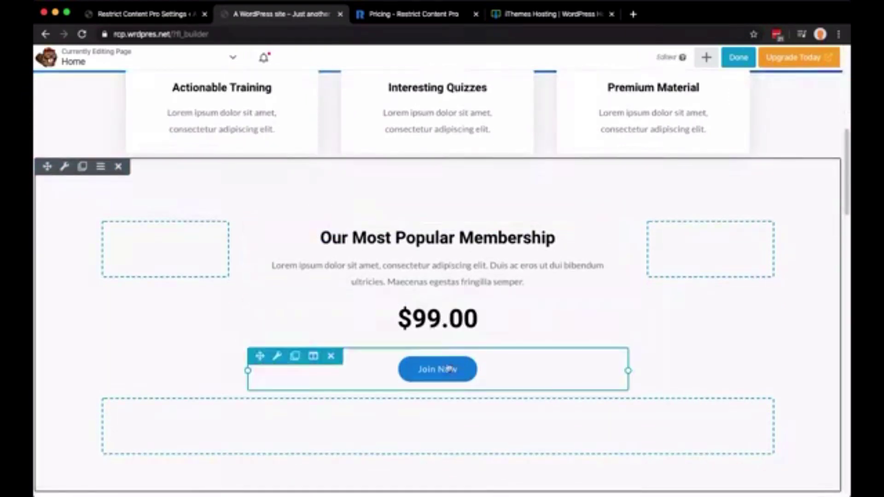
pyautogui.click(540, 368)
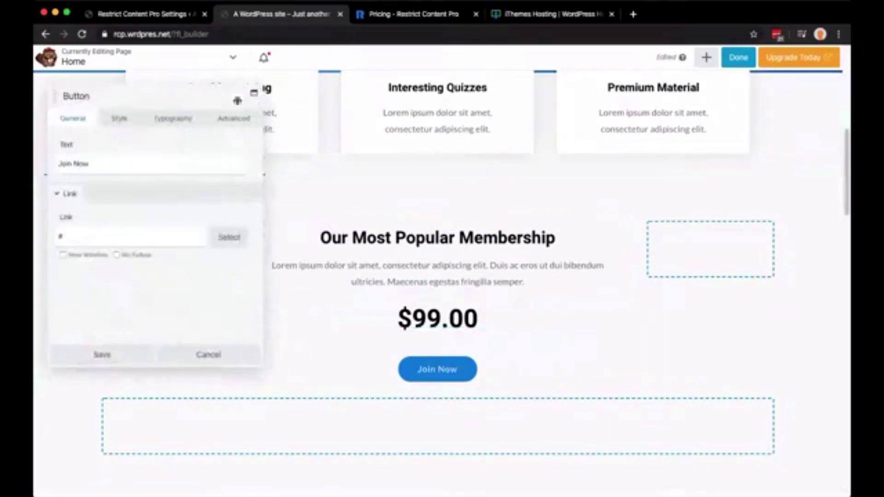
pyautogui.click(238, 121)
pyautogui.click(59, 185)
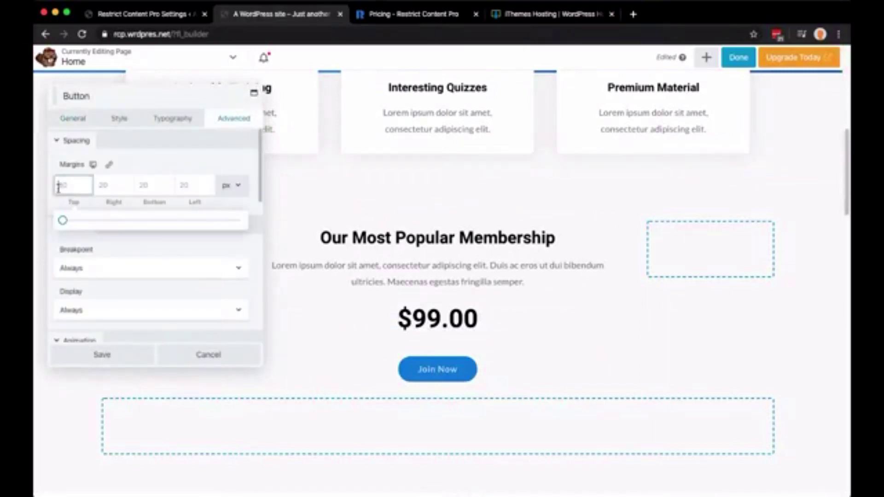
pyautogui.write('0')
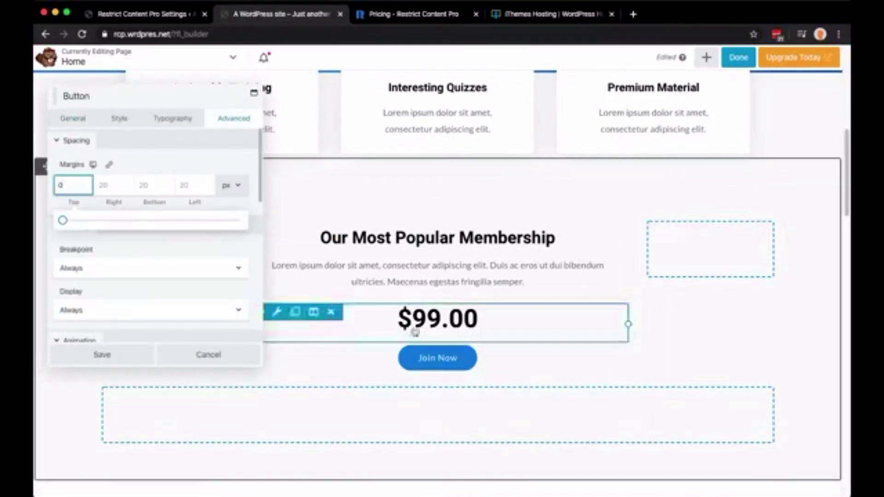
pyautogui.click(130, 355)
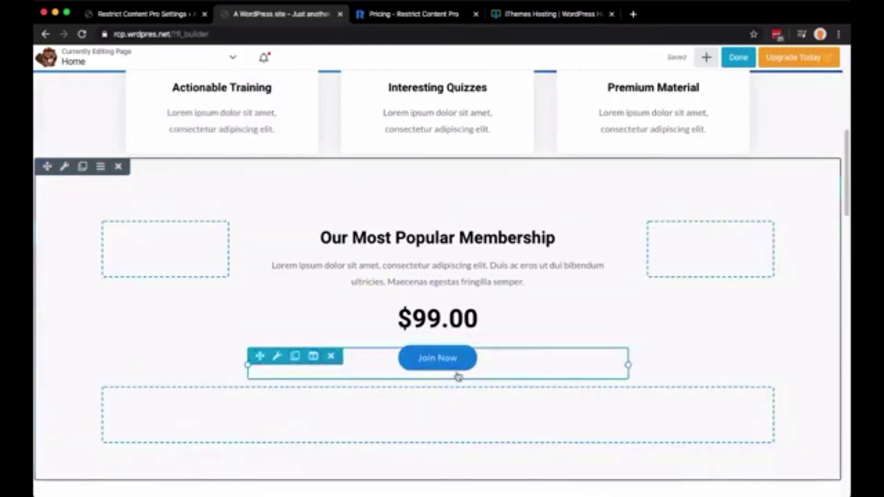
# Raise the Join Now button's font size to about 22 px and save
pyautogui.click(462, 369)
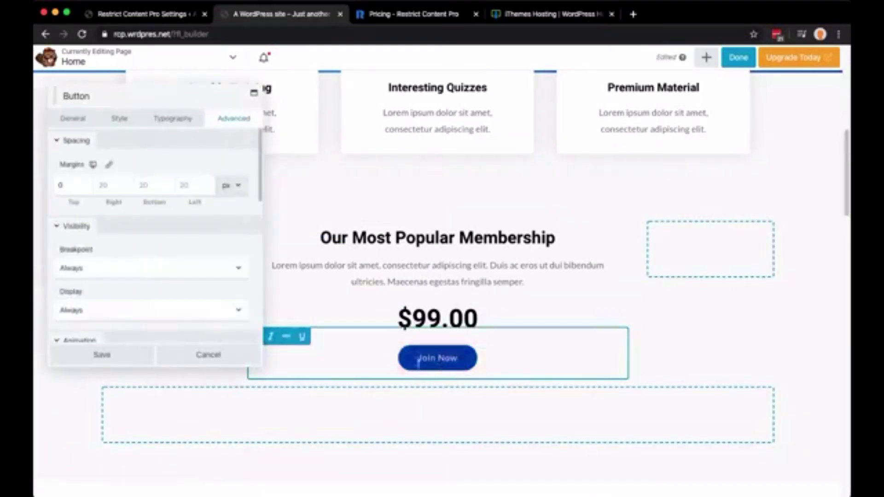
pyautogui.click(162, 125)
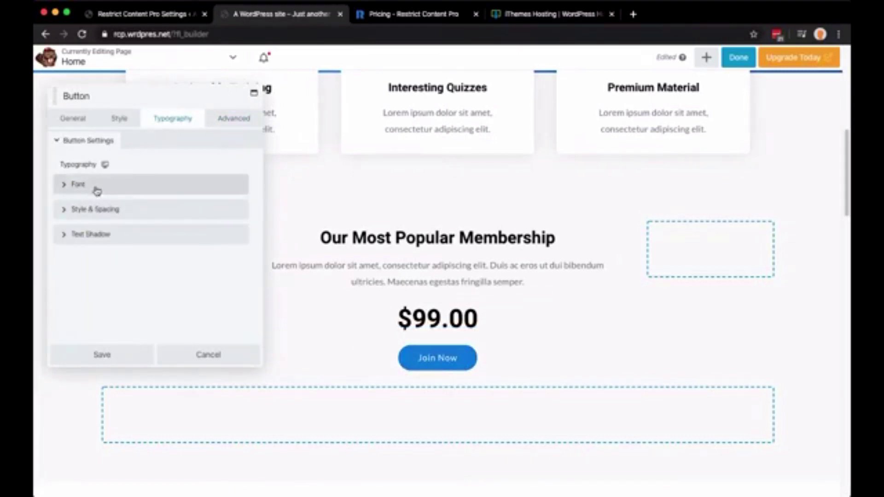
pyautogui.click(95, 189)
pyautogui.click(61, 261)
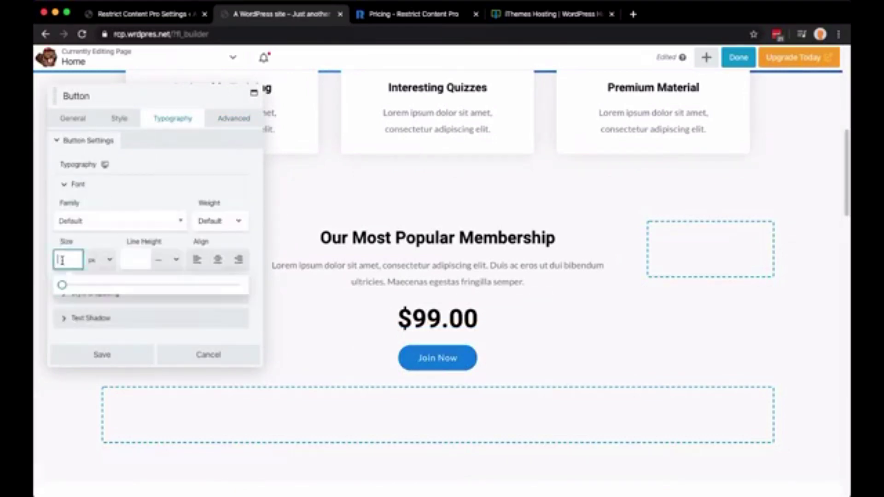
pyautogui.write('20')
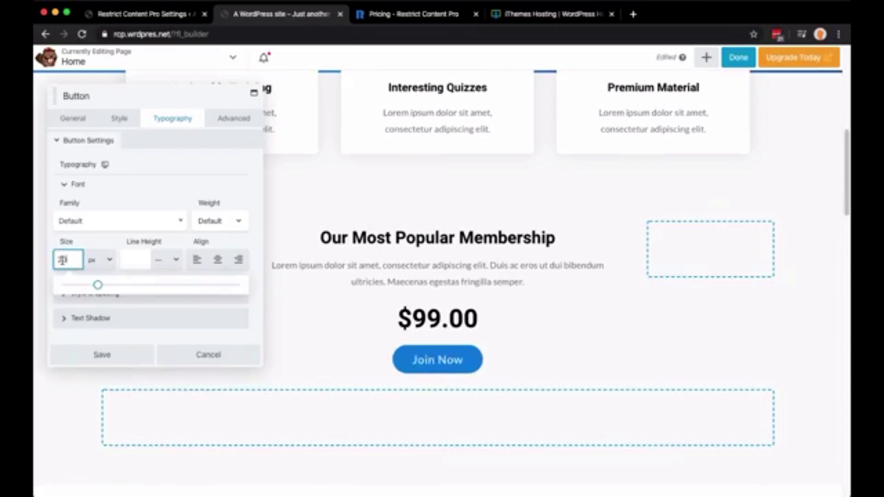
pyautogui.press('Up')
pyautogui.press('Up')
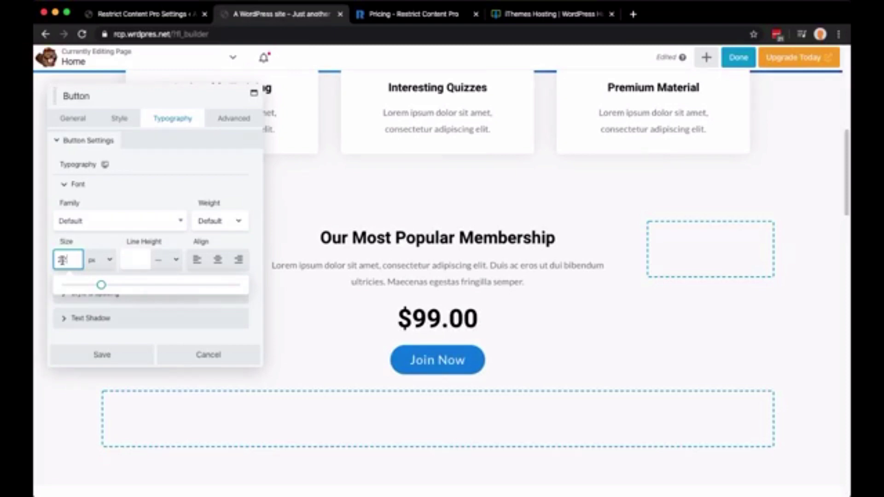
pyautogui.click(85, 355)
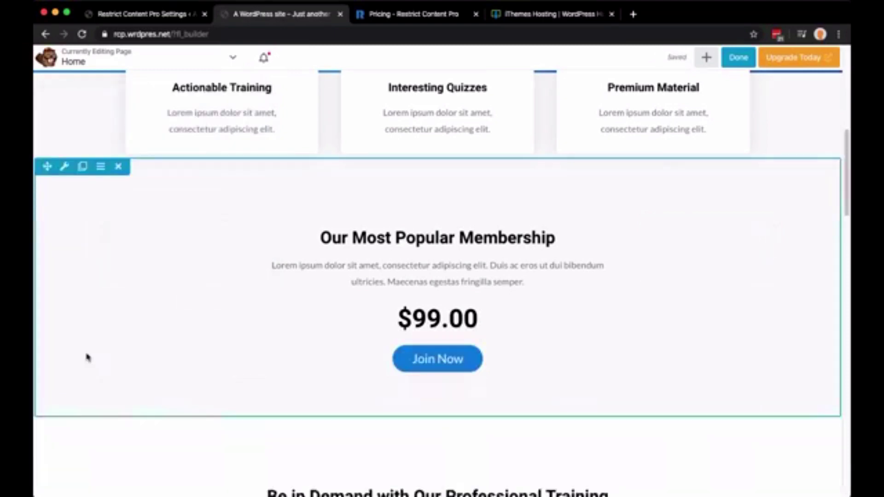
pyautogui.click(739, 62)
# Publish the updated Home page and scroll back up the live page
pyautogui.click(766, 58)
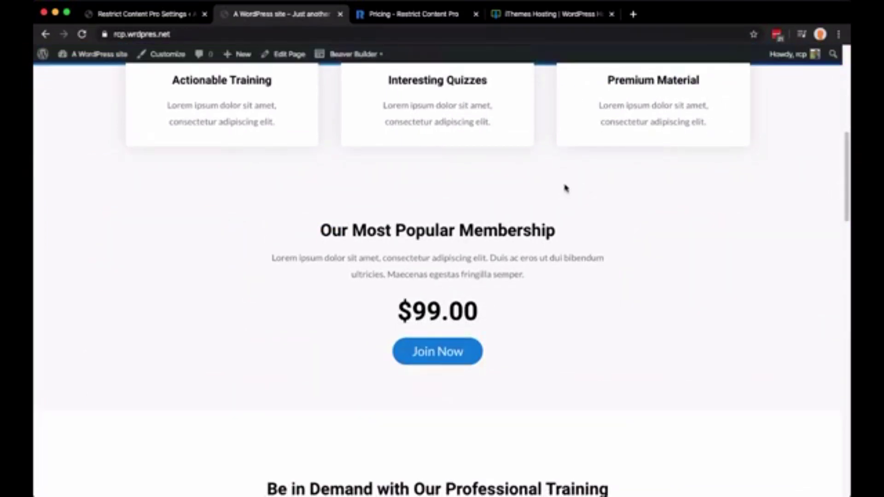
pyautogui.scroll(10, 563, 189)
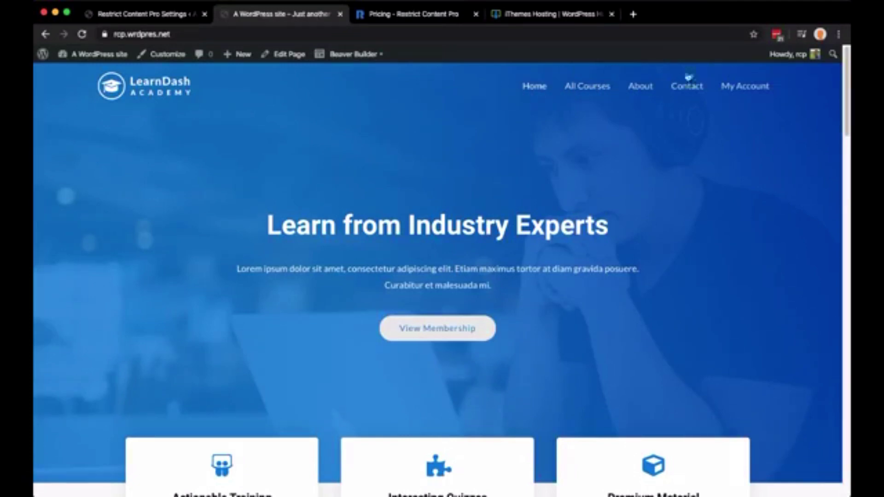
pyautogui.moveTo(95, 63)
# Remove All Courses from the Primary Menu, save it, and reload the live site to check
pyautogui.click(129, 13)
pyautogui.moveTo(70, 144)
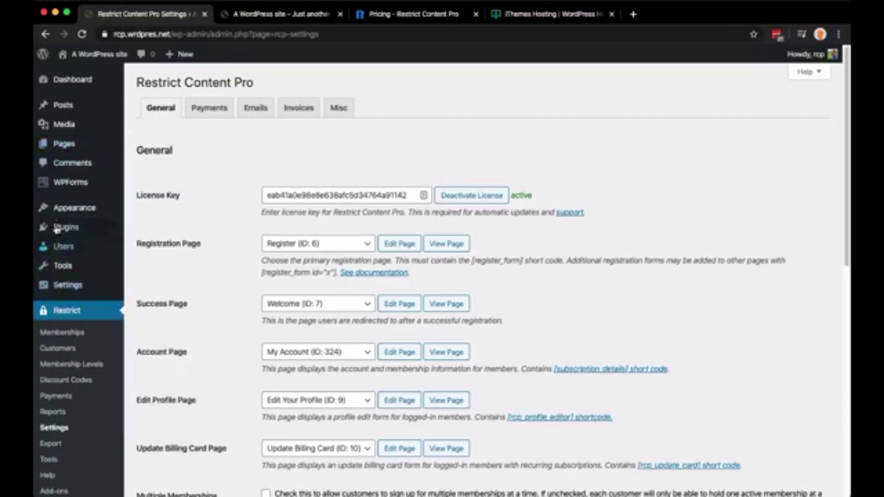
pyautogui.moveTo(65, 212)
pyautogui.click(156, 262)
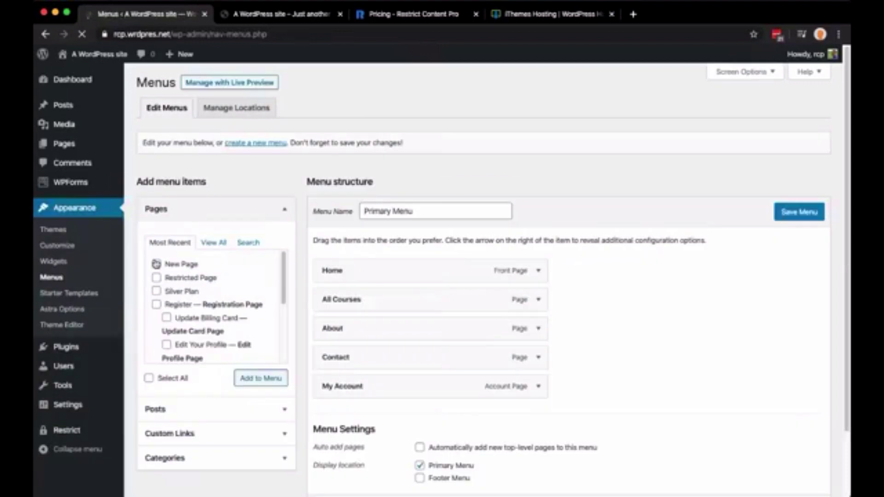
pyautogui.click(538, 300)
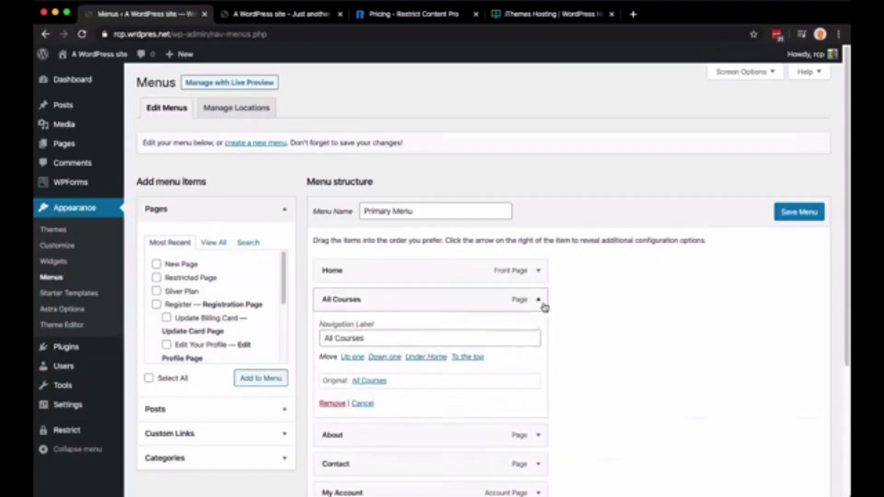
pyautogui.scroll(-1, 452, 330)
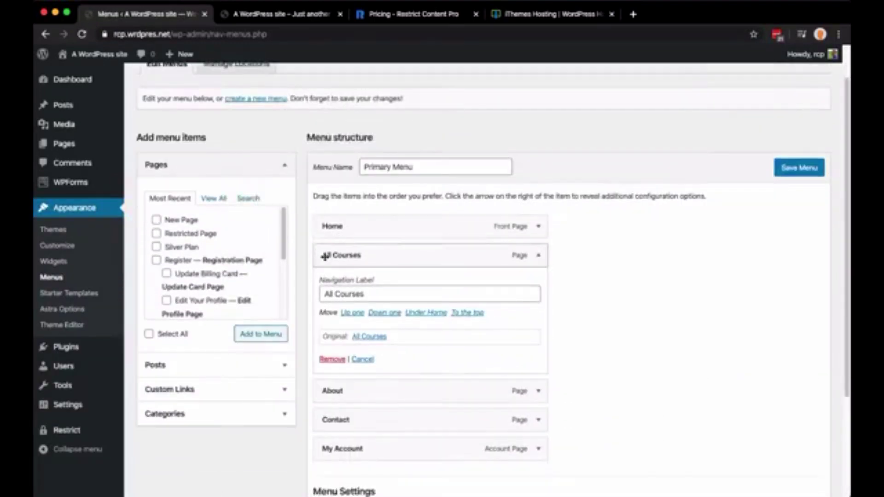
pyautogui.click(333, 359)
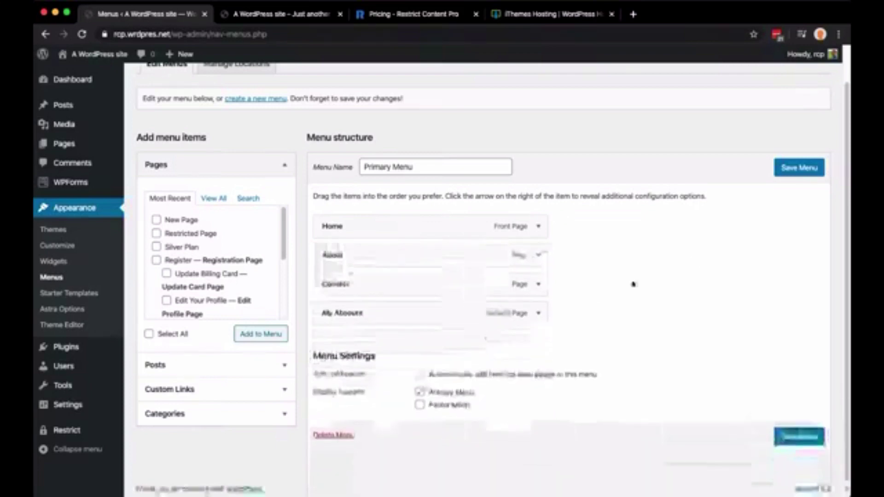
pyautogui.click(799, 168)
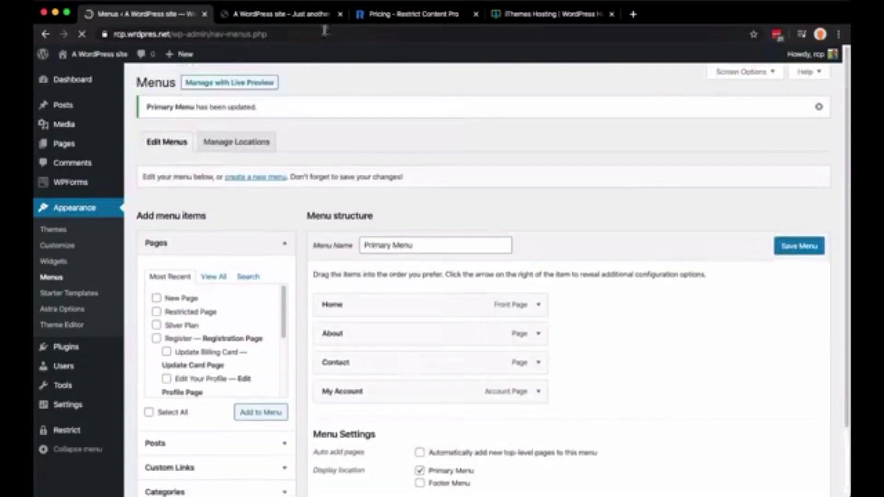
pyautogui.click(319, 15)
pyautogui.press('super+r')
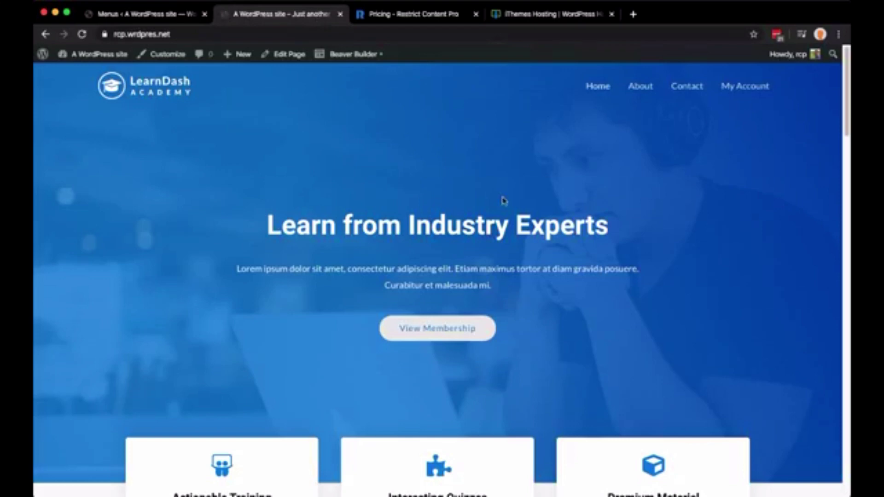
# Open the Restrict Content Pro Payments settings showing US Dollars, Stripe gateway and Sandbox Mode
pyautogui.click(155, 14)
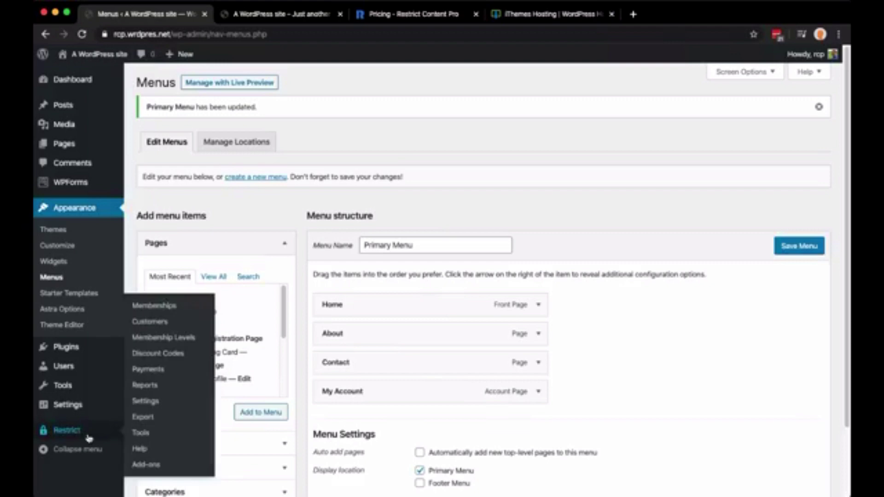
pyautogui.click(65, 432)
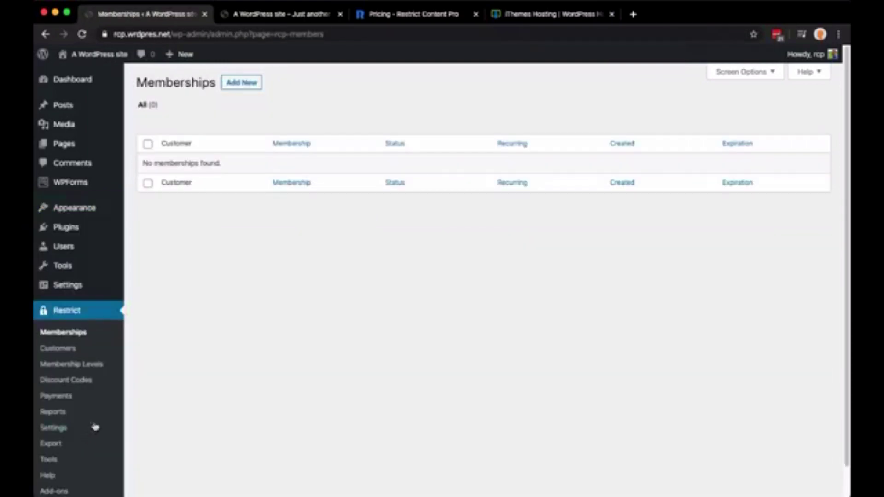
pyautogui.click(64, 428)
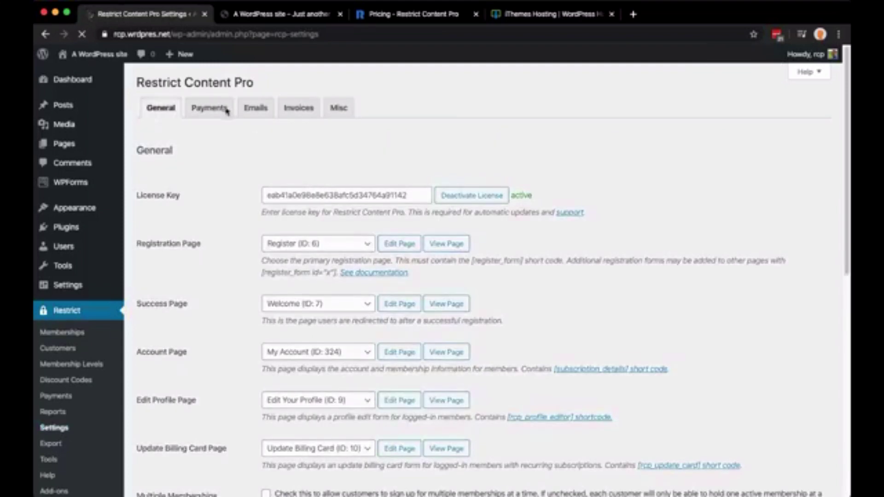
pyautogui.click(224, 109)
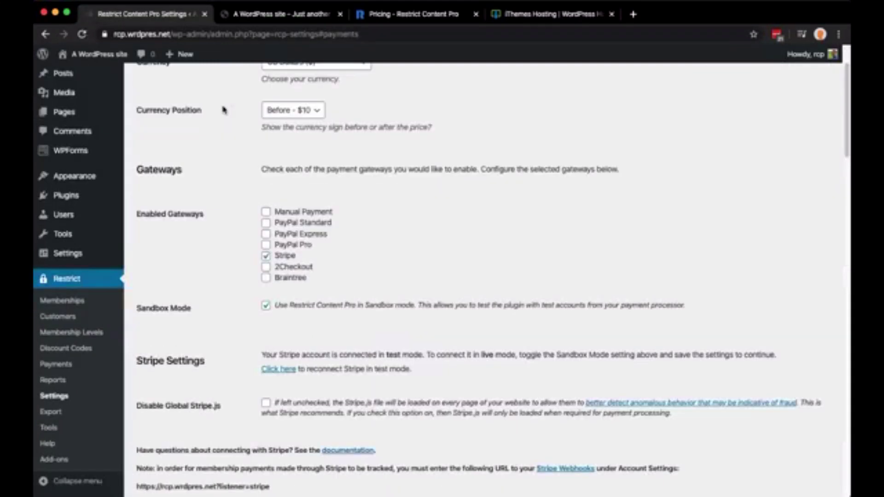
pyautogui.scroll(2, 224, 128)
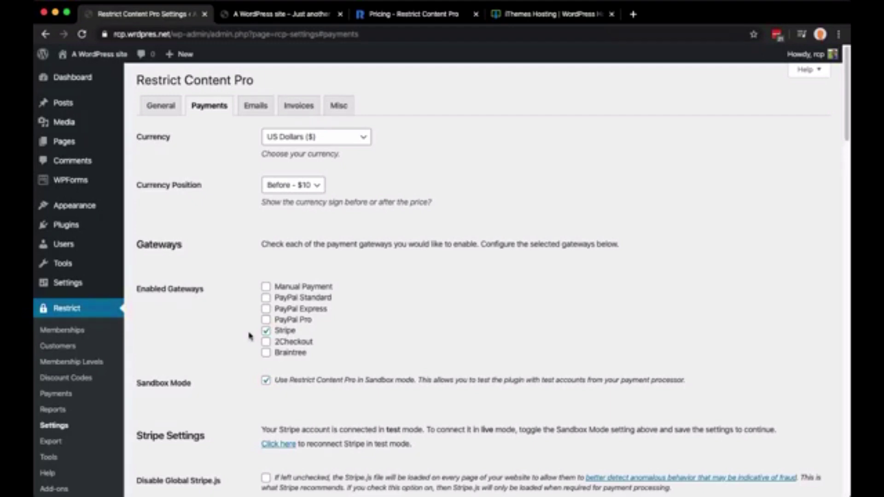
# Look over the Payments settings and the PayPal sandbox setup guide, then close the guide
pyautogui.scroll(-1, 248, 336)
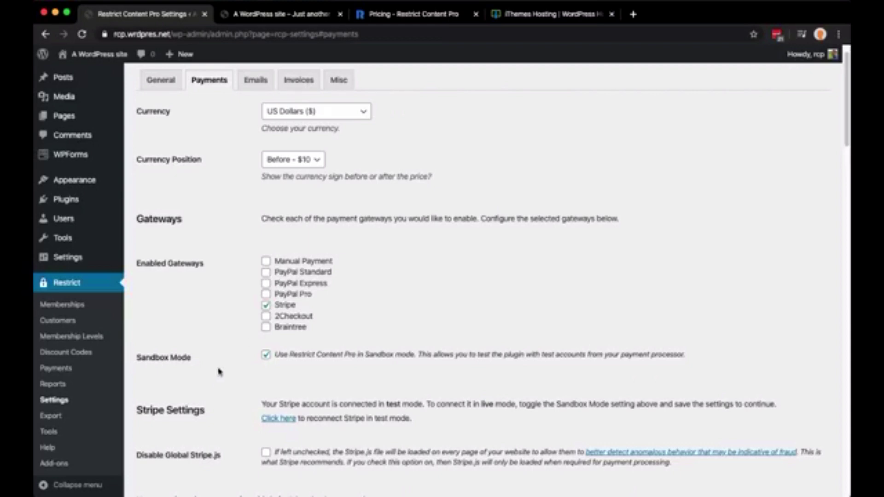
pyautogui.scroll(-5, 244, 346)
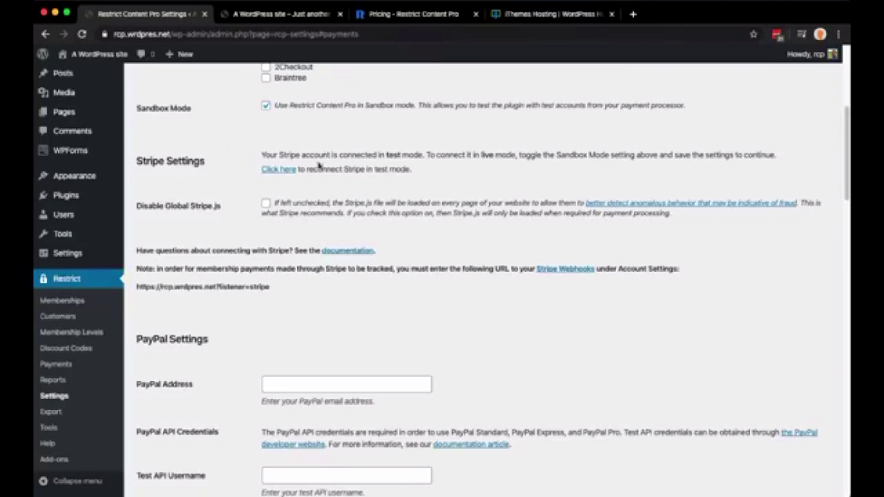
pyautogui.scroll(-7, 276, 339)
pyautogui.scroll(1, 276, 339)
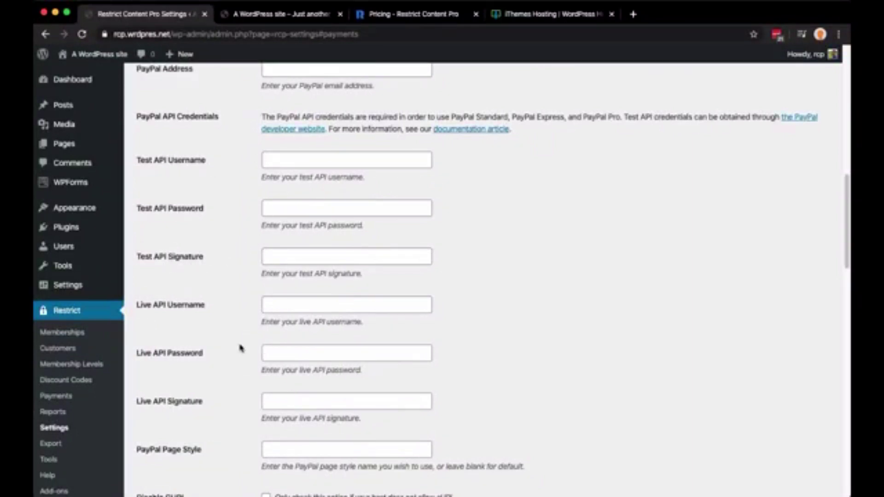
pyautogui.scroll(-5, 240, 349)
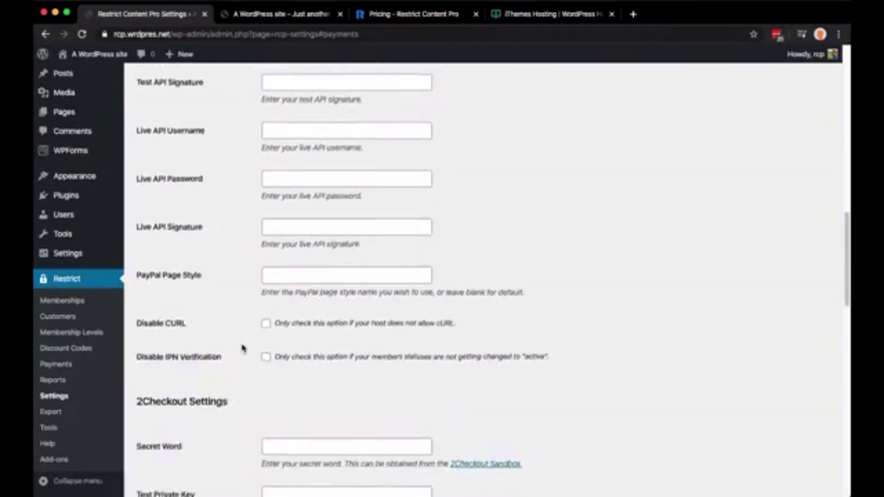
pyautogui.scroll(10, 244, 349)
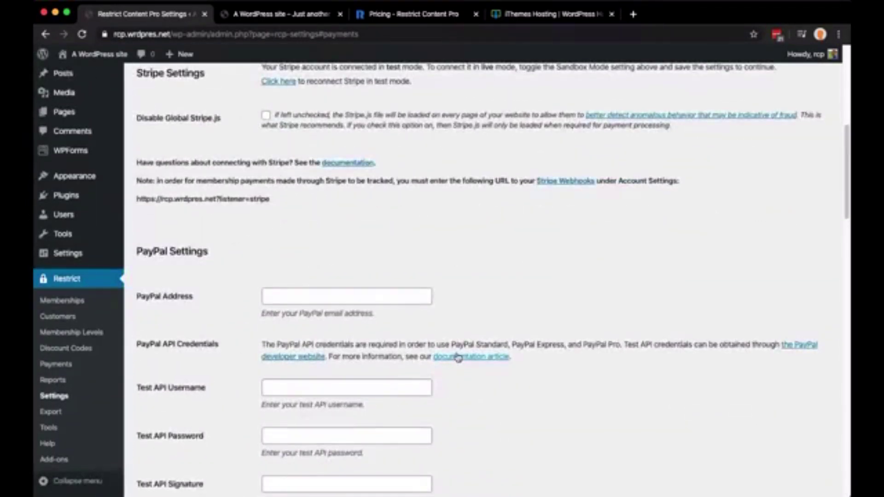
pyautogui.keyDown('super'); pyautogui.click(458, 357); pyautogui.keyUp('super')
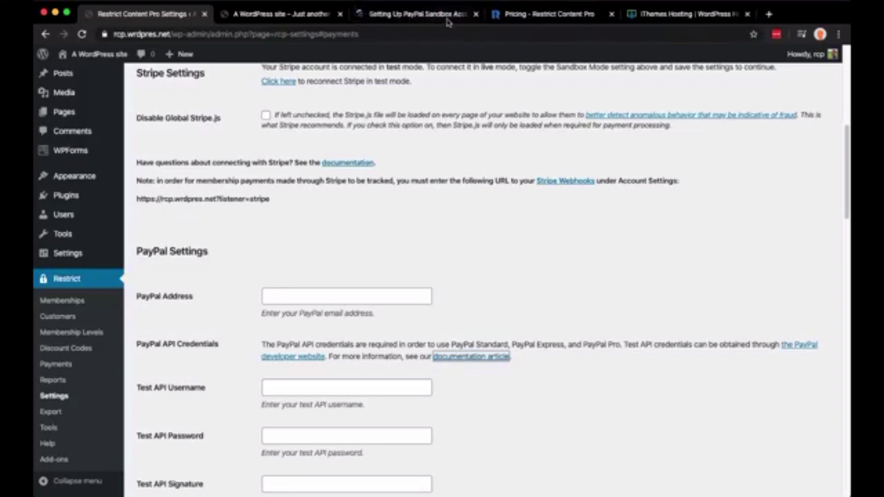
pyautogui.click(446, 18)
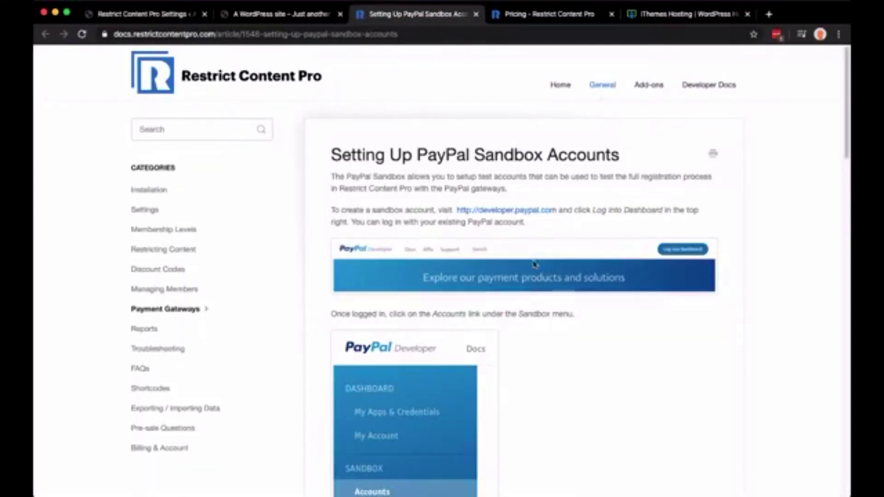
pyautogui.moveTo(342, 154); pyautogui.dragTo(534, 154)
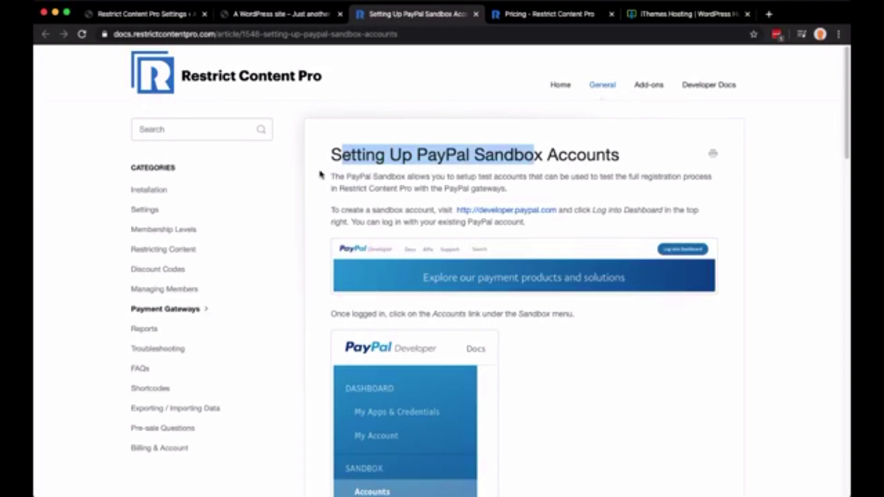
pyautogui.press('super+w')
pyautogui.hotkey('ctrl', 'shift', 'Tab')
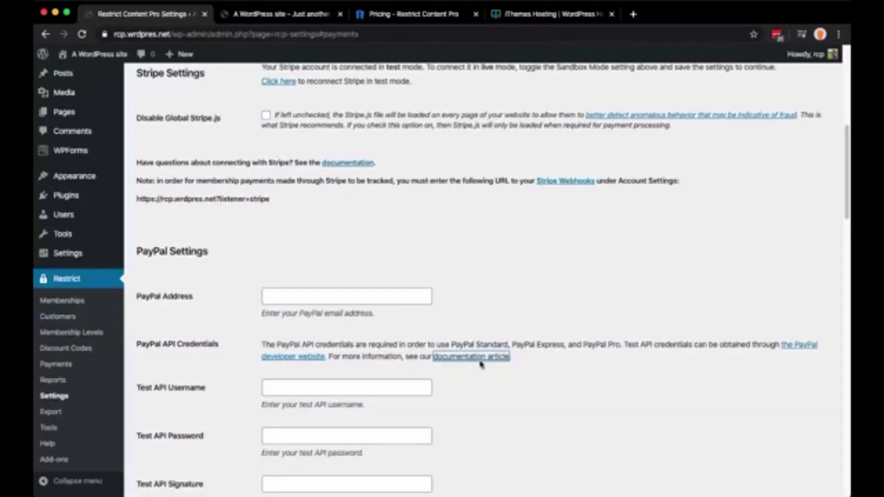
# Switch to the Emails tab showing the Default Template and 'Hello' header
pyautogui.click(501, 315)
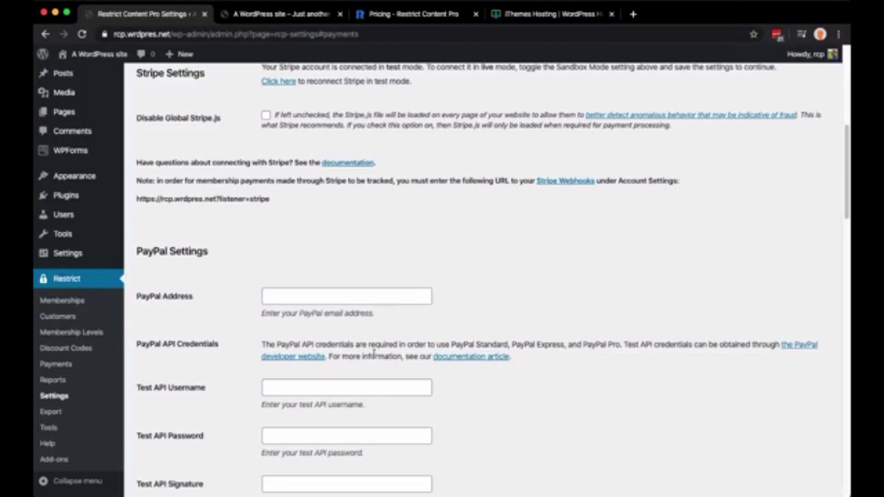
pyautogui.scroll(-15, 394, 361)
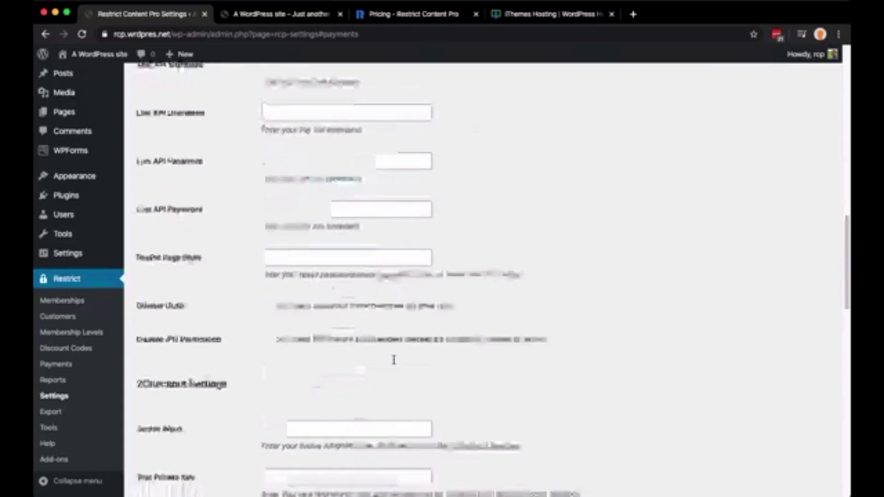
pyautogui.scroll(-8, 272, 294)
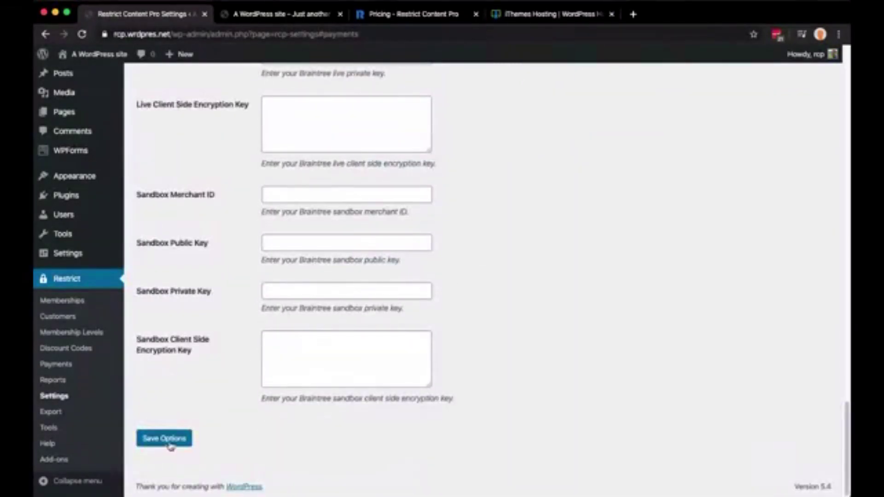
pyautogui.scroll(15, 213, 364)
pyautogui.scroll(15, 213, 364)
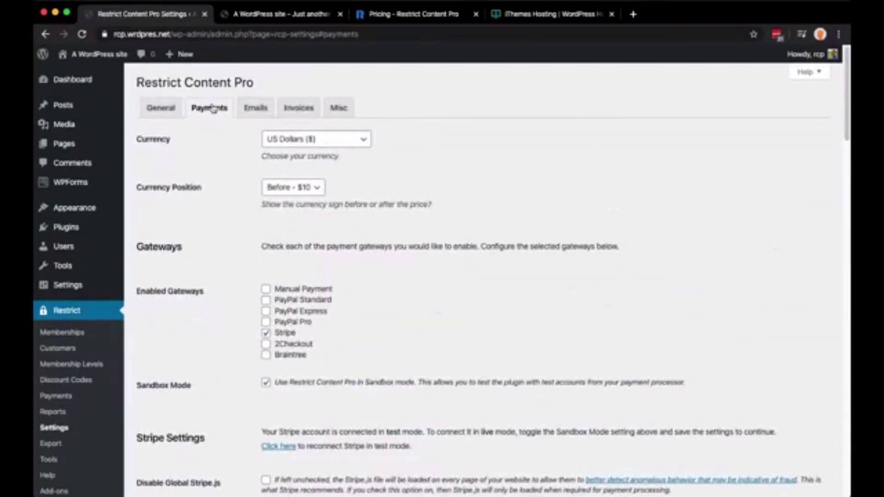
pyautogui.click(254, 110)
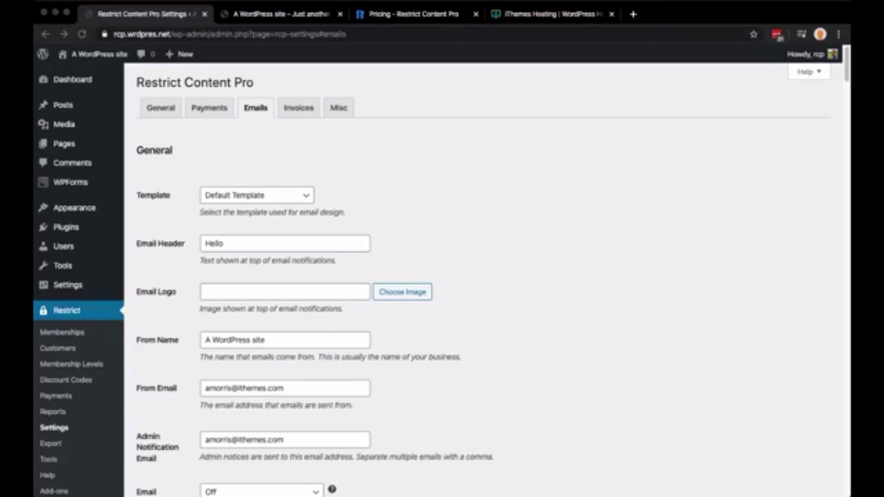
pyautogui.click(554, 170)
pyautogui.click(266, 198)
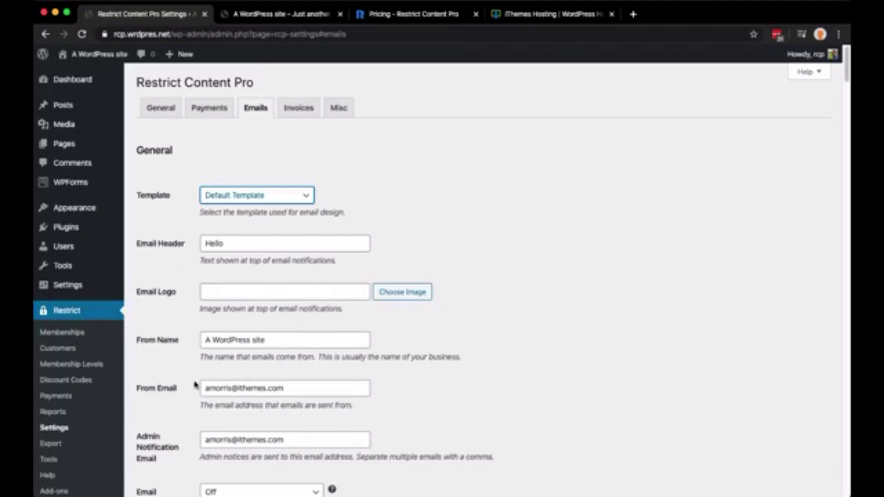
pyautogui.scroll(-4, 453, 368)
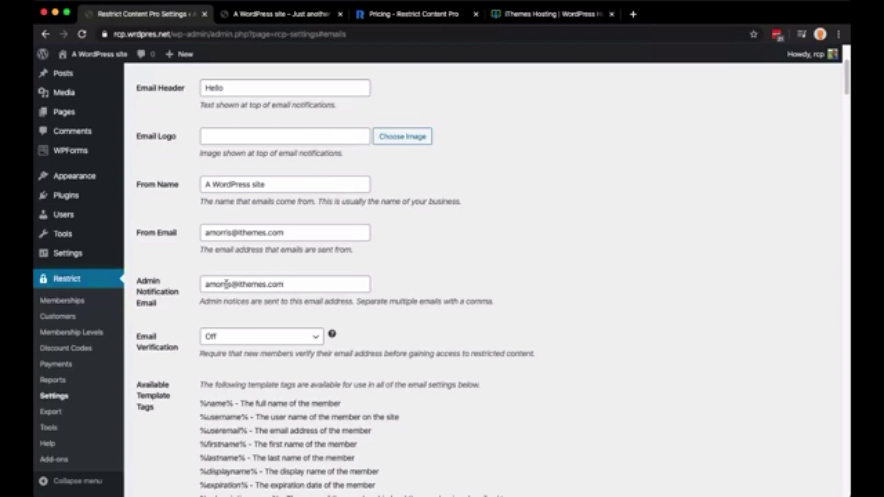
pyautogui.tripleClick(298, 233)
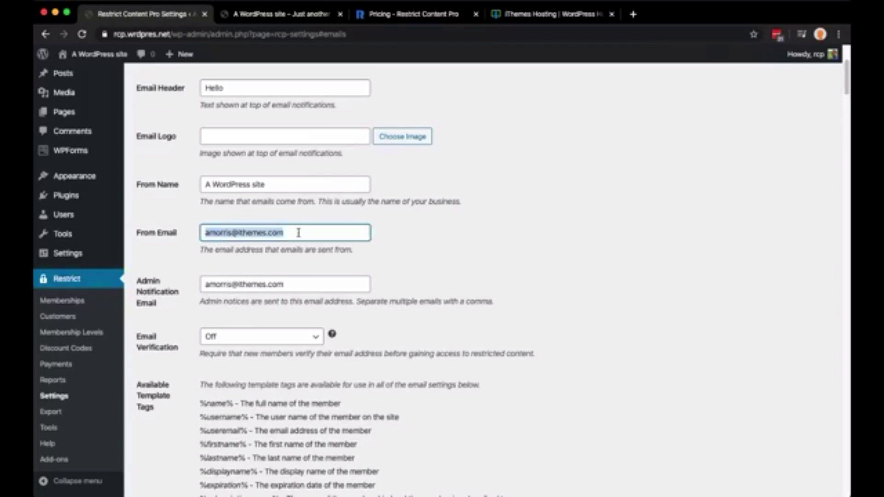
pyautogui.press('Left')
pyautogui.press('Delete')
pyautogui.press('Delete')
pyautogui.press('Delete')
pyautogui.press('Delete')
pyautogui.press('Delete')
pyautogui.press('Delete')
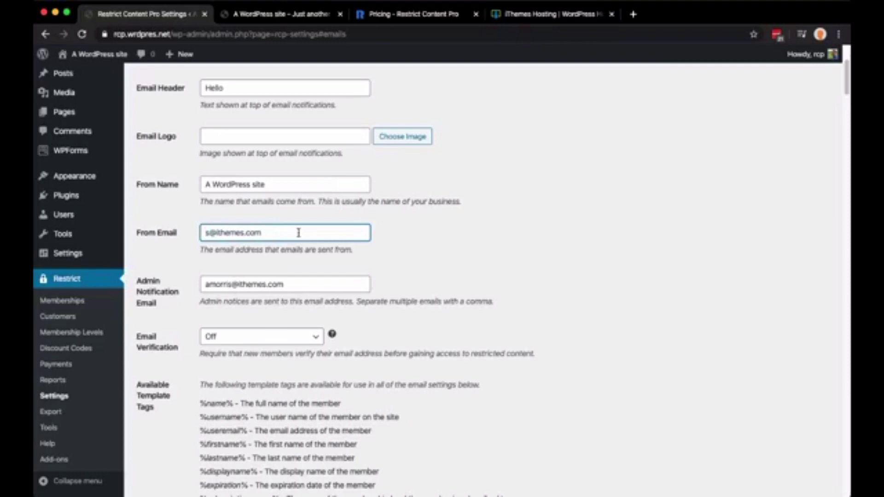
pyautogui.press('Delete')
pyautogui.write('update')
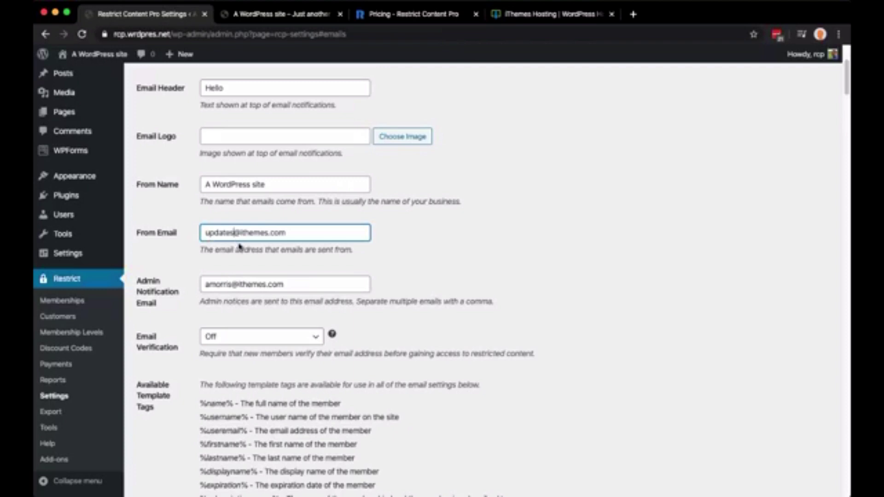
pyautogui.scroll(-2, 241, 297)
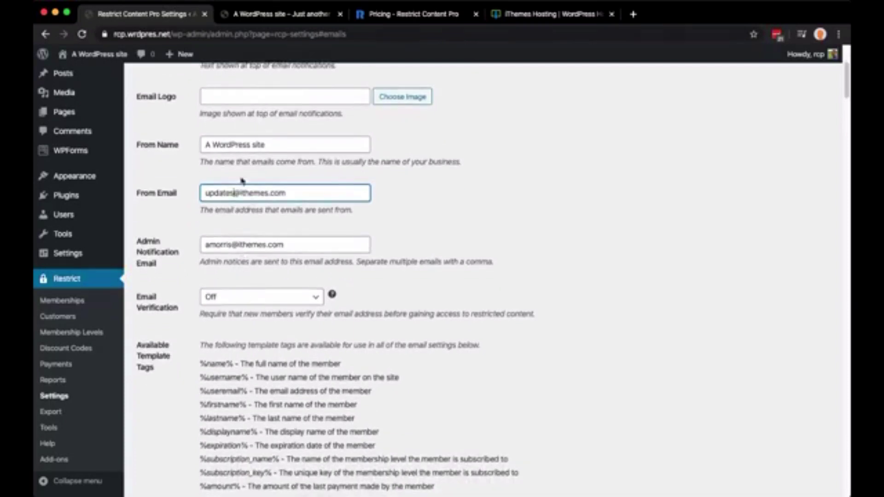
pyautogui.moveTo(293, 192); pyautogui.dragTo(201, 193)
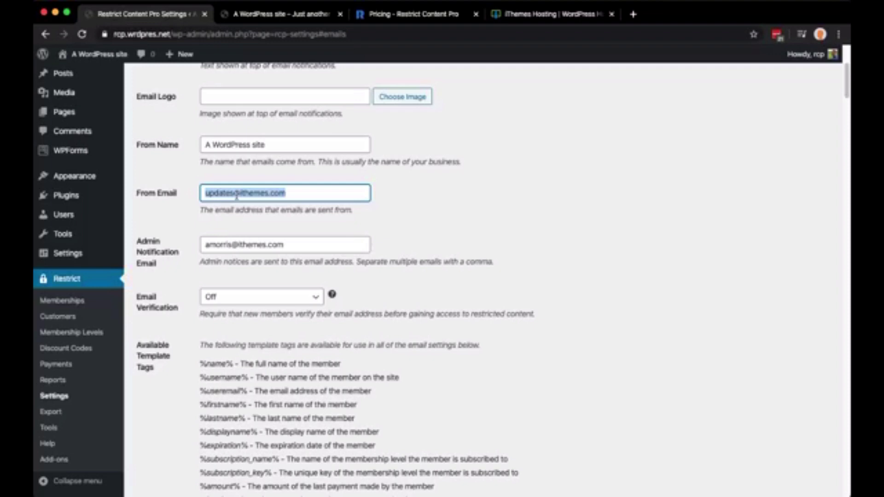
pyautogui.click(236, 196)
pyautogui.doubleClick(236, 196)
pyautogui.write('amorris')
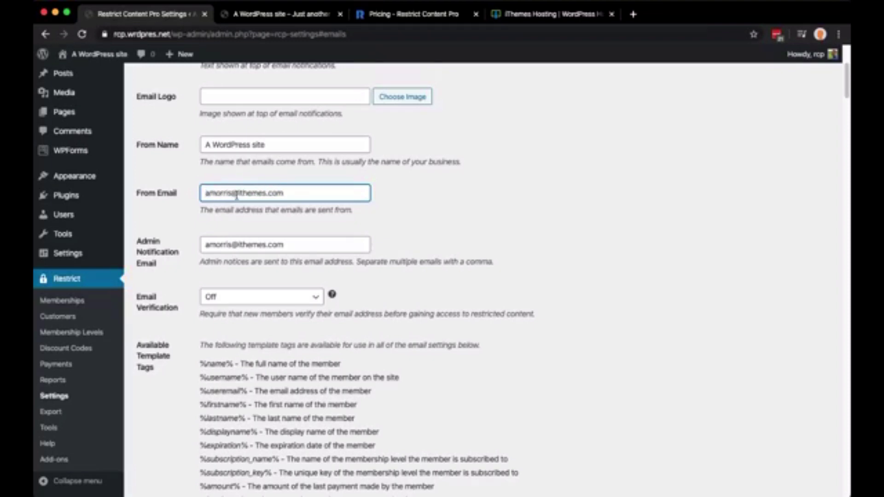
pyautogui.tripleClick(223, 194)
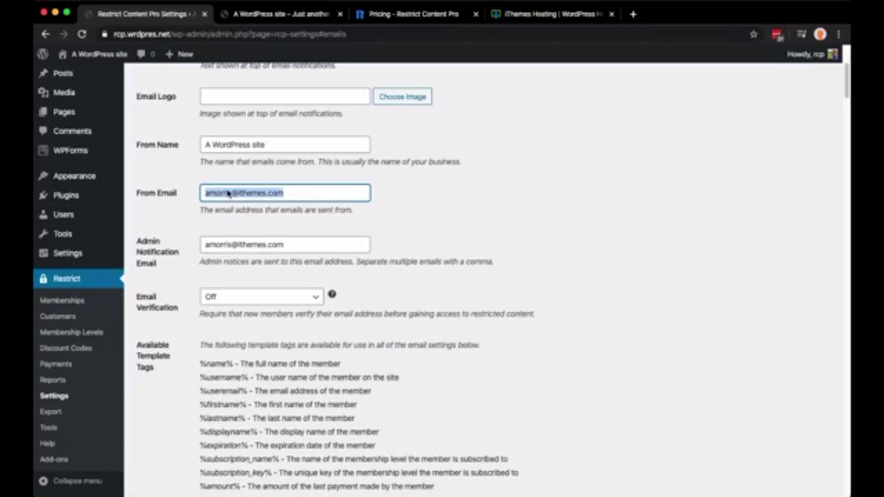
pyautogui.click(180, 223)
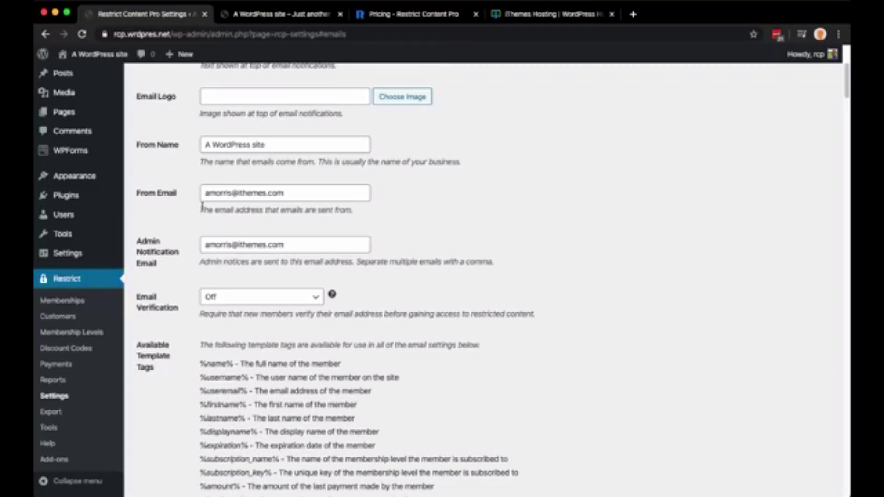
pyautogui.click(234, 300)
pyautogui.click(564, 378)
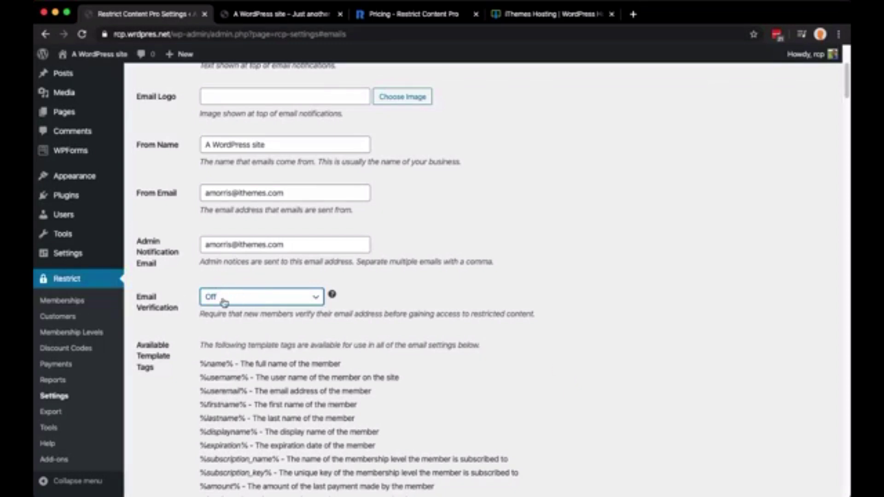
pyautogui.scroll(-2, 224, 303)
pyautogui.moveTo(193, 282); pyautogui.dragTo(468, 404)
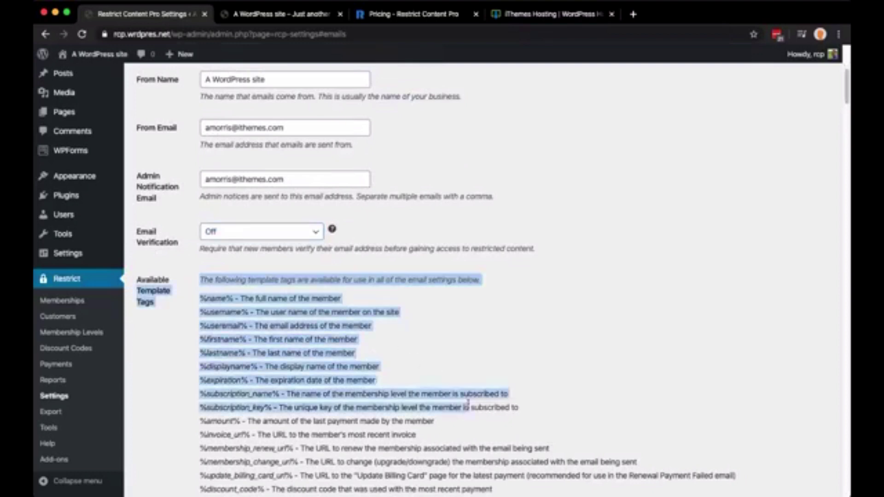
pyautogui.scroll(-6, 468, 404)
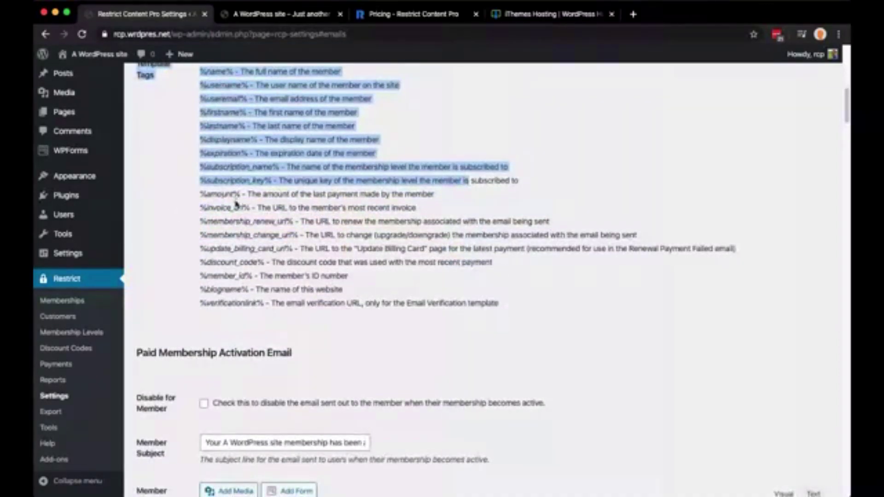
pyautogui.tripleClick(220, 194)
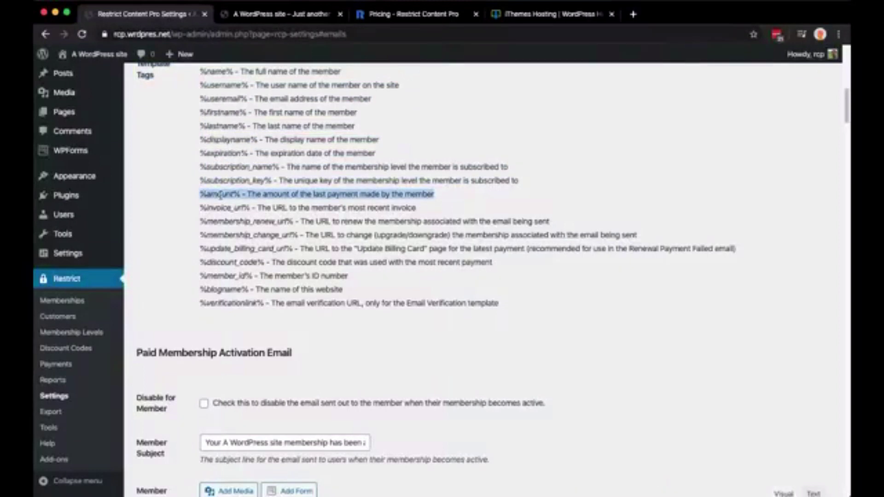
pyautogui.click(251, 341)
pyautogui.moveTo(149, 353); pyautogui.dragTo(288, 358)
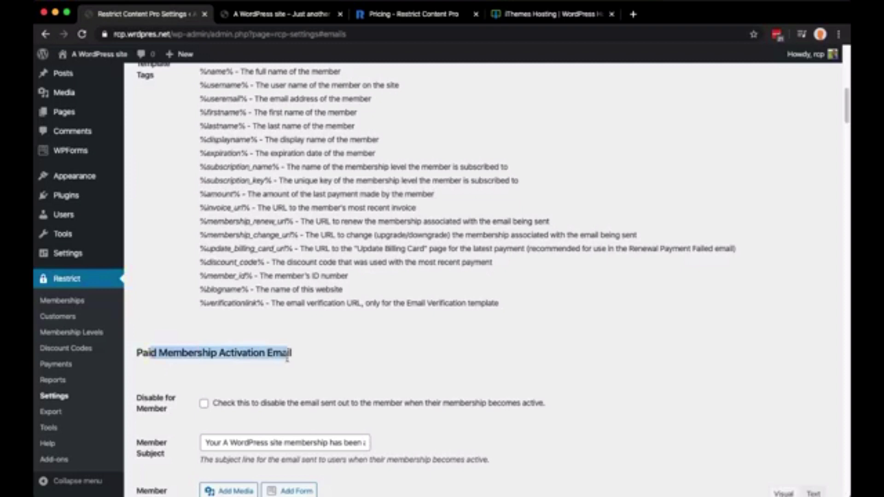
pyautogui.scroll(-6, 428, 365)
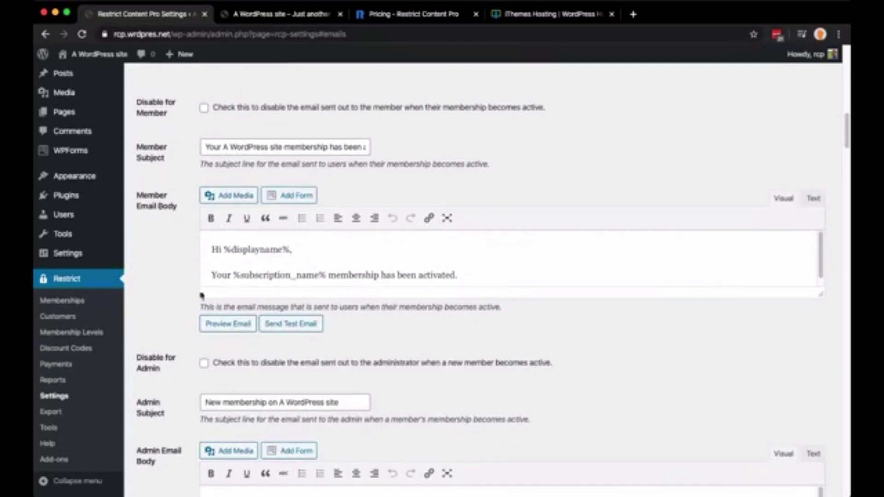
pyautogui.click(228, 324)
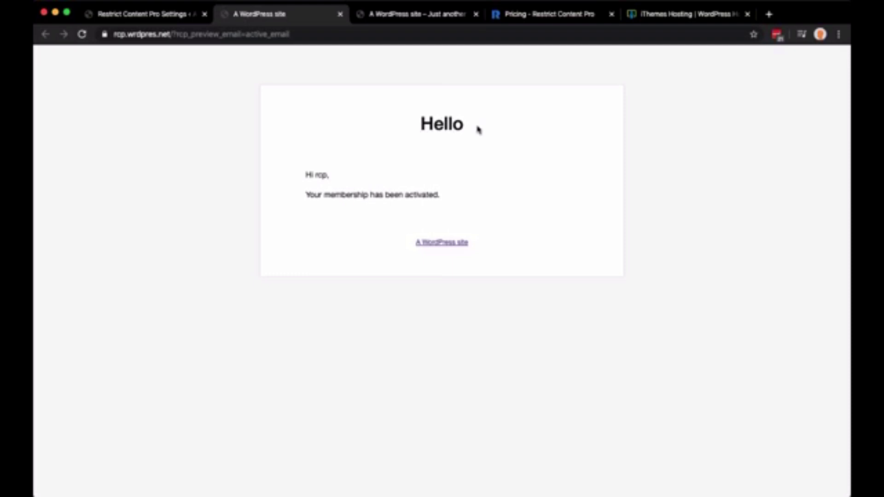
pyautogui.doubleClick(437, 119)
pyautogui.moveTo(417, 244); pyautogui.dragTo(479, 249)
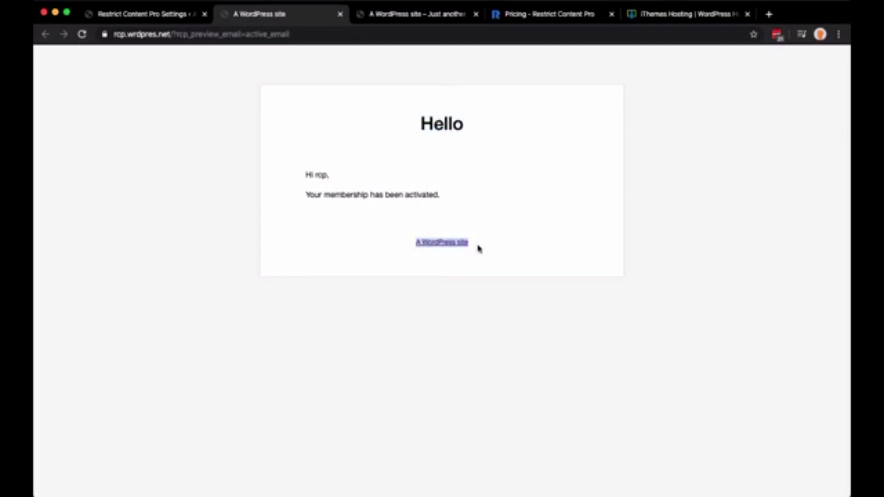
pyautogui.click(341, 14)
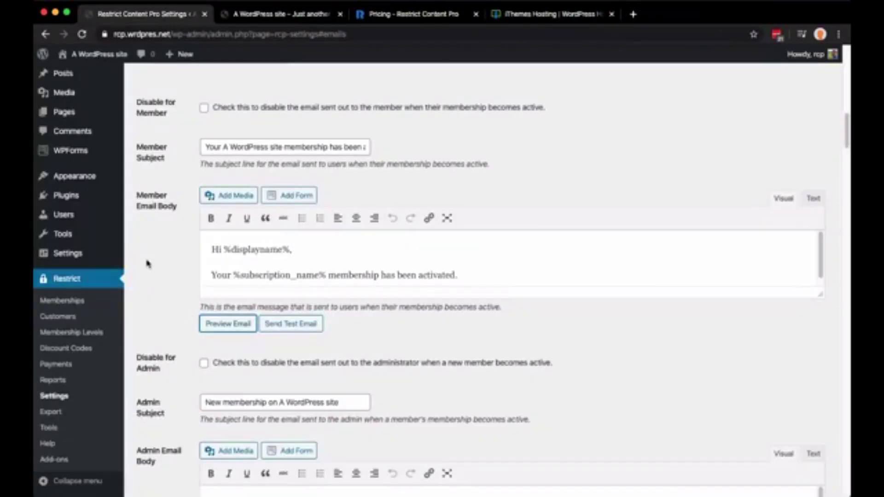
pyautogui.scroll(-2, 173, 272)
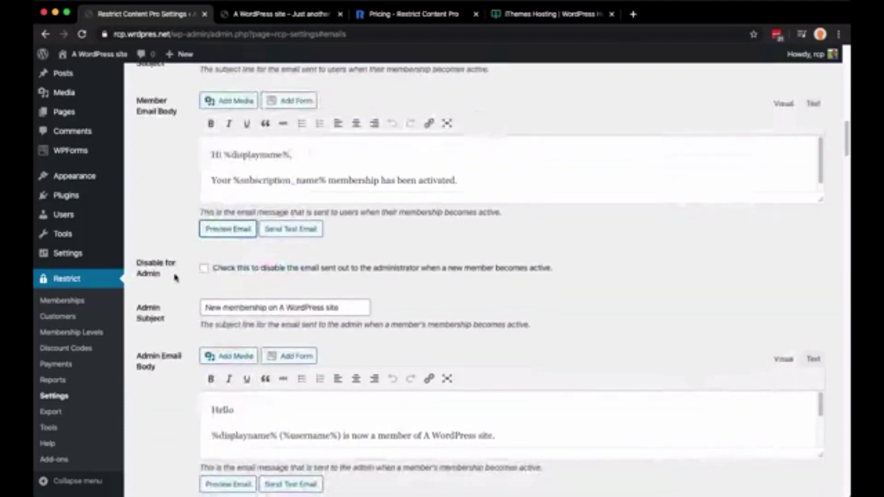
pyautogui.scroll(-4, 177, 278)
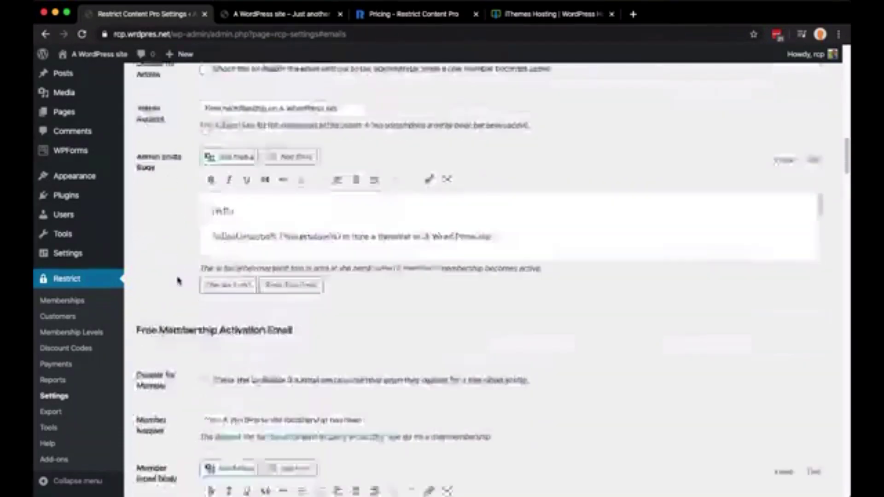
pyautogui.scroll(1, 172, 230)
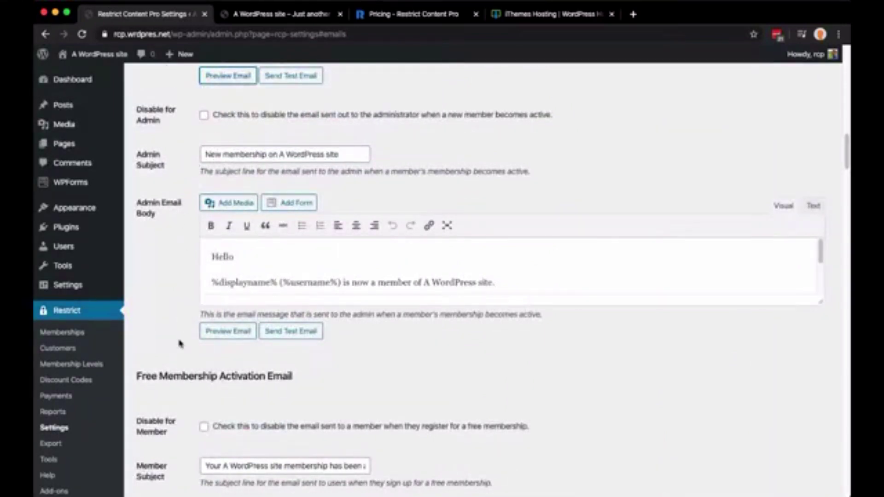
pyautogui.scroll(-3, 180, 344)
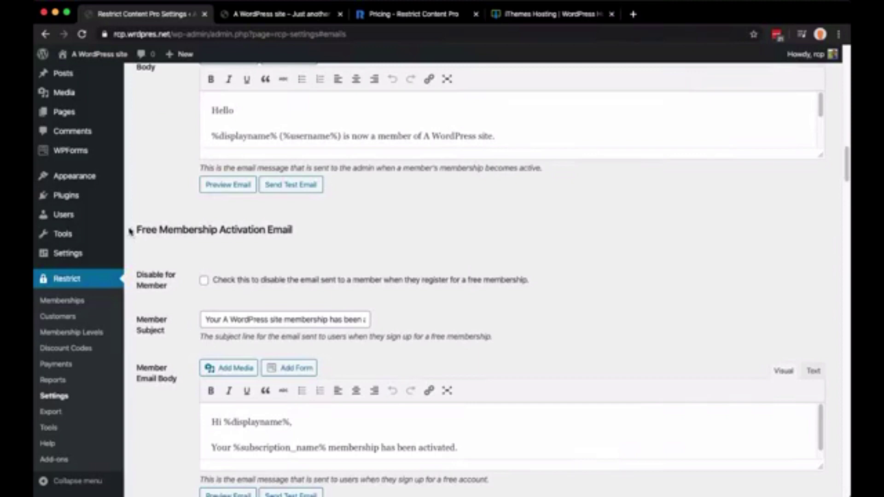
pyautogui.moveTo(130, 232); pyautogui.dragTo(338, 237)
pyautogui.click(329, 237)
pyautogui.scroll(-10, 204, 277)
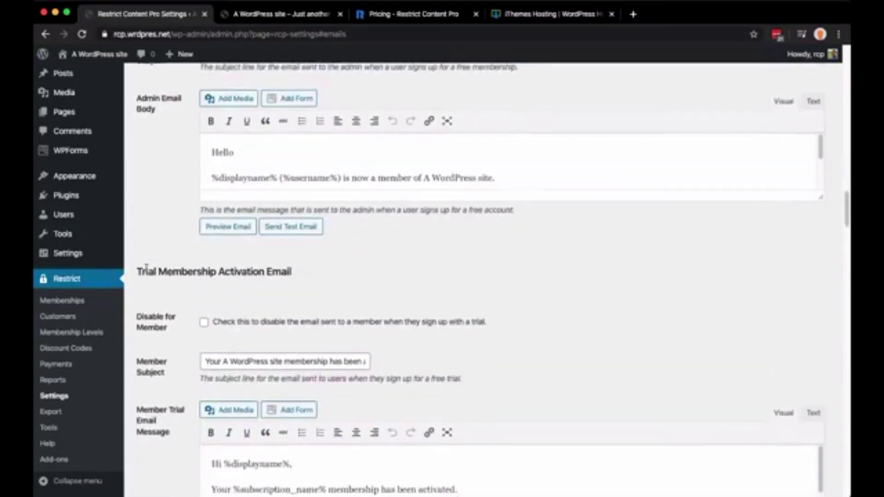
pyautogui.doubleClick(147, 269)
pyautogui.scroll(-10, 175, 296)
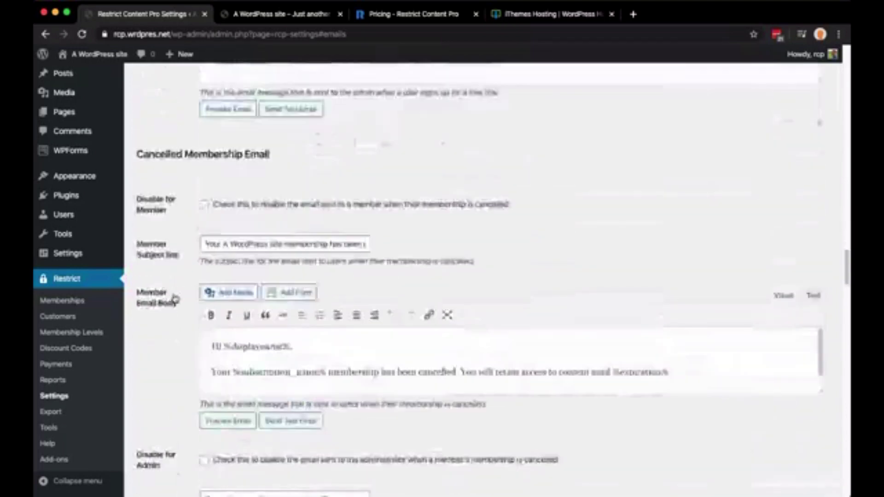
pyautogui.scroll(-15, 175, 297)
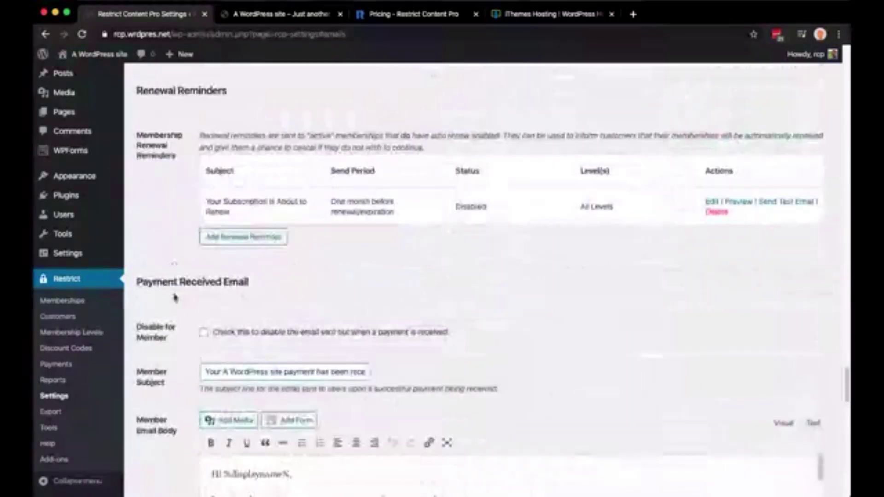
pyautogui.doubleClick(161, 95)
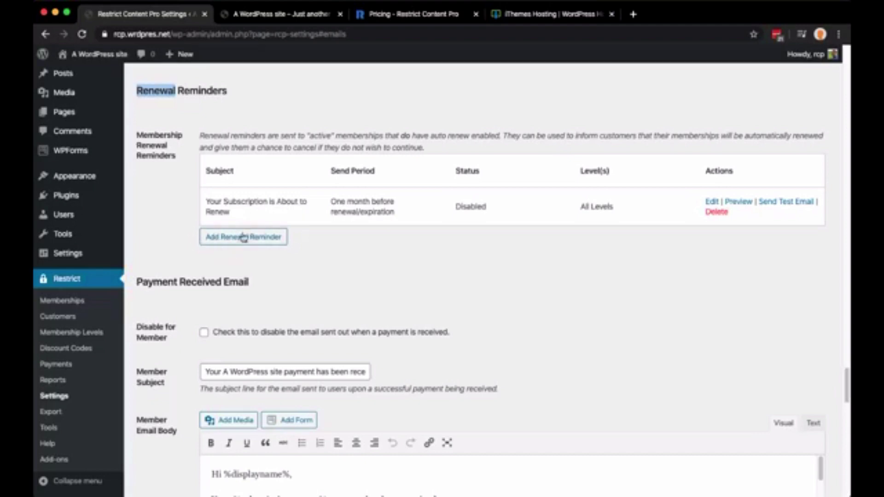
pyautogui.scroll(-2, 183, 254)
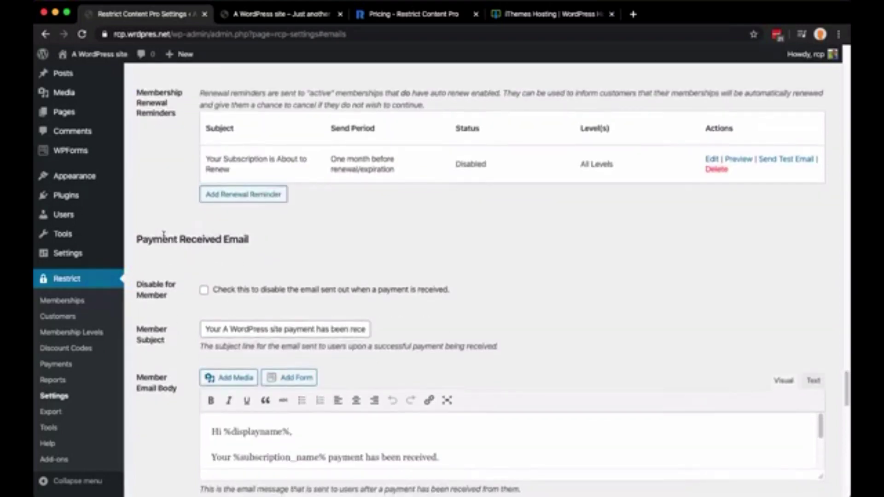
pyautogui.scroll(-6, 166, 237)
pyautogui.scroll(-7, 168, 239)
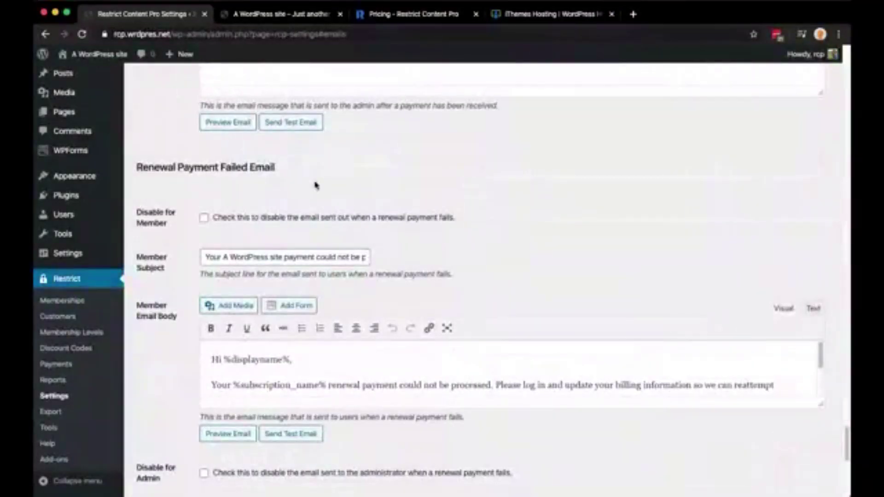
pyautogui.scroll(-8, 258, 183)
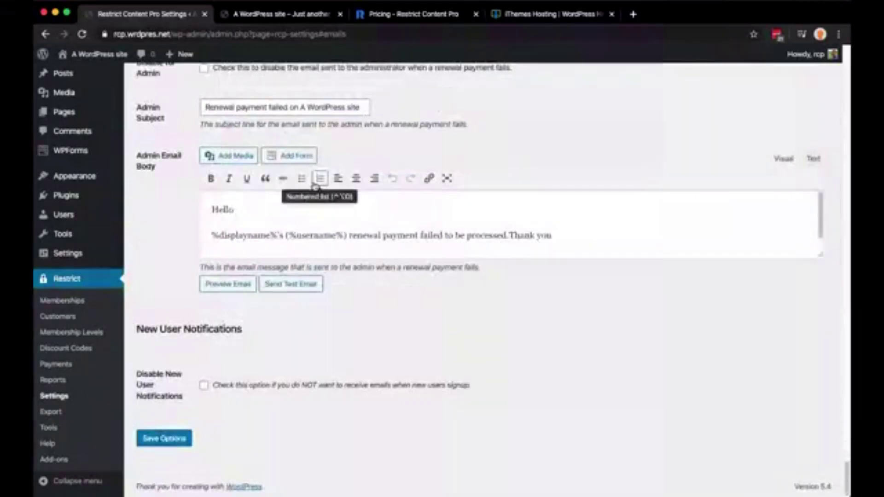
pyautogui.scroll(20, 315, 184)
pyautogui.scroll(15, 313, 182)
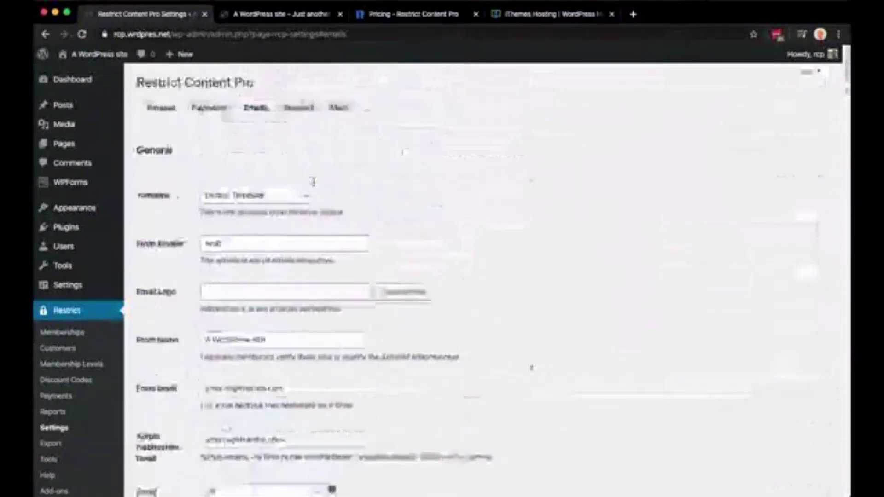
# Switch to the Invoices tab and scan its empty logo, company and address fields
pyautogui.click(308, 108)
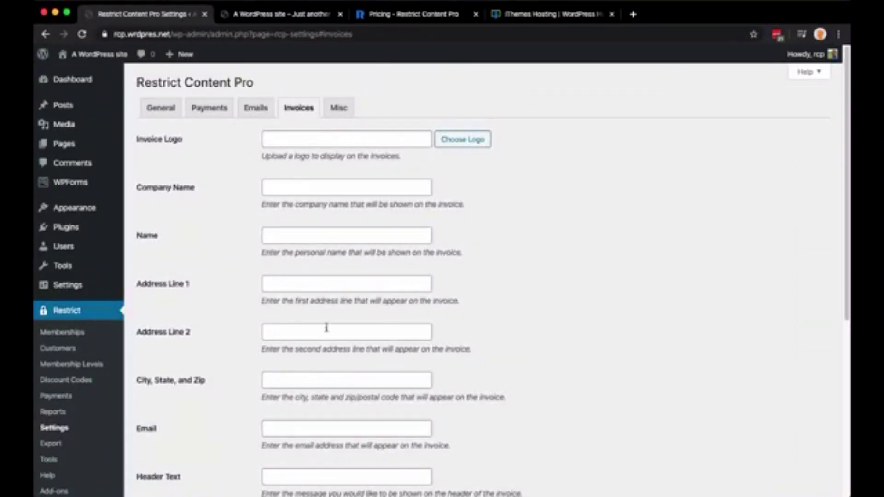
pyautogui.scroll(-10, 425, 331)
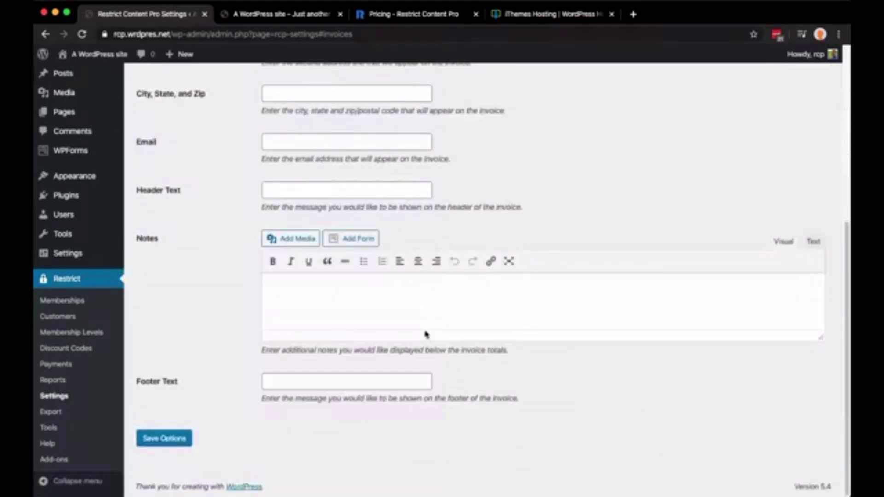
pyautogui.scroll(10, 426, 335)
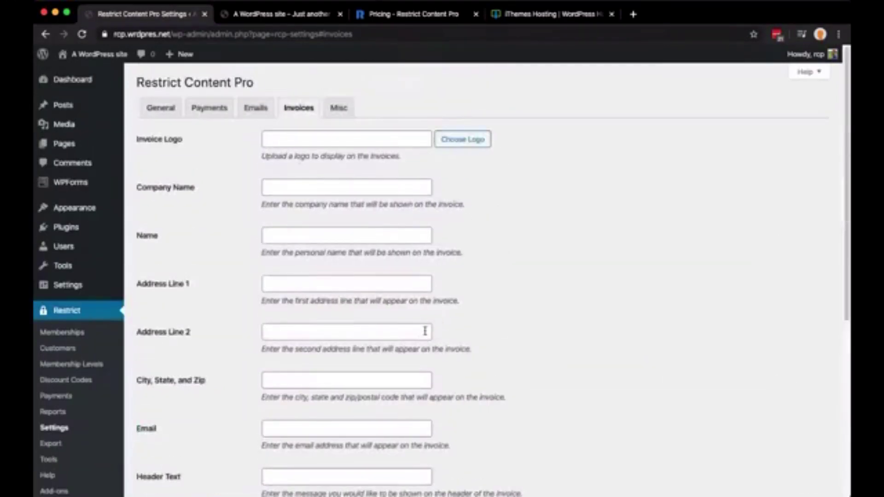
# Switch to the Misc tab and review the Auto Add Users to Level and Membership Level options
pyautogui.click(339, 114)
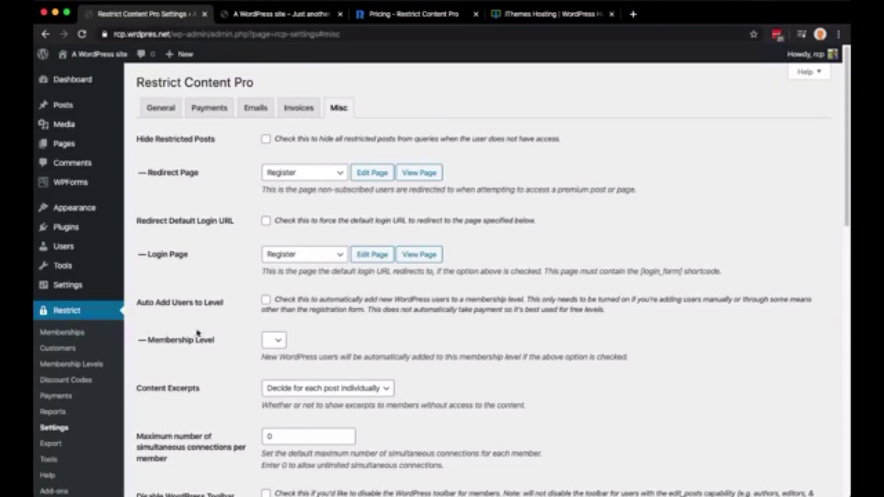
pyautogui.click(269, 345)
pyautogui.click(266, 300)
pyautogui.click(266, 299)
pyautogui.scroll(-3, 224, 347)
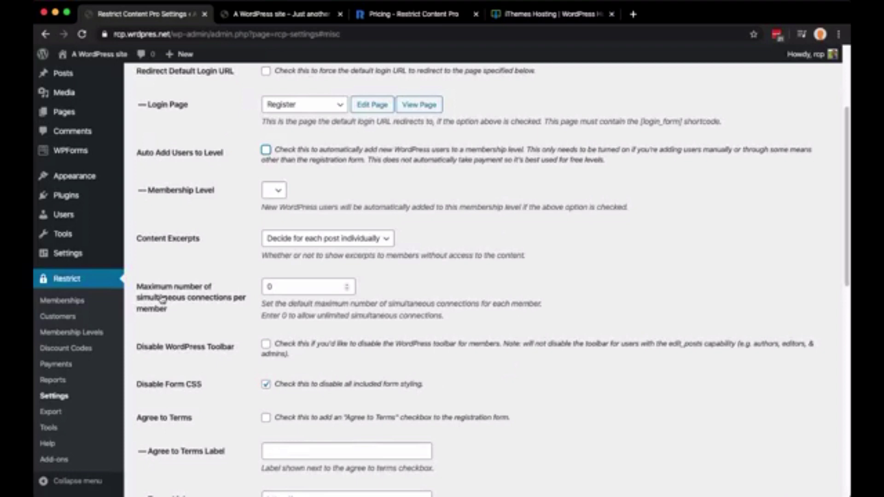
pyautogui.moveTo(134, 290); pyautogui.dragTo(201, 311)
pyautogui.click(201, 311)
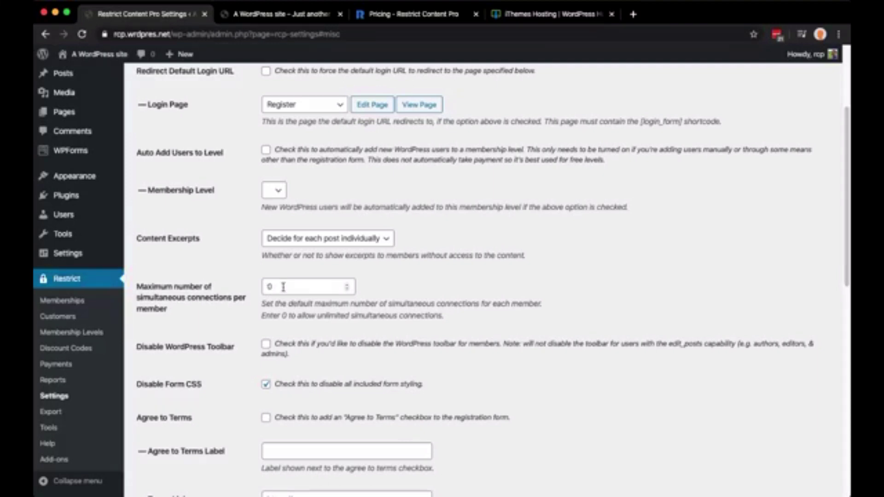
# Change the maximum simultaneous connections per member value to 1
pyautogui.doubleClick(283, 287)
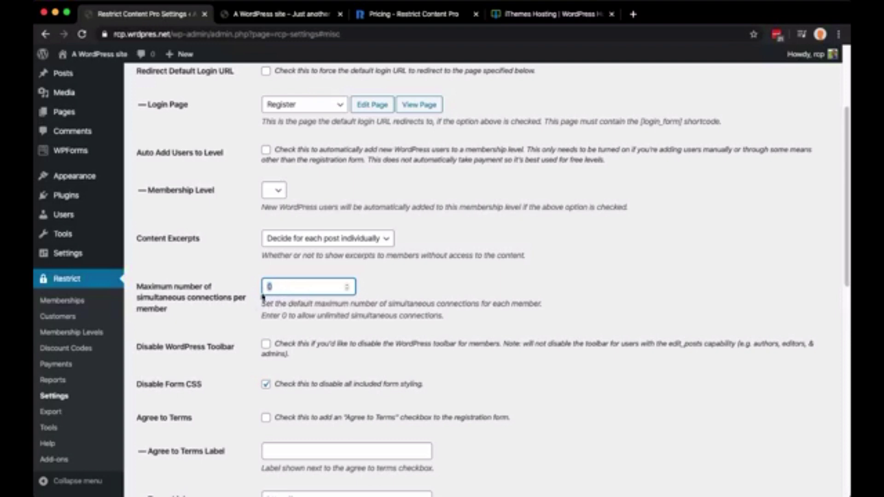
pyautogui.write('2')
pyautogui.press('BackSpace')
pyautogui.write('1')
pyautogui.press('BackSpace')
pyautogui.write('0')
pyautogui.write('1')
pyautogui.scroll(-5, 289, 387)
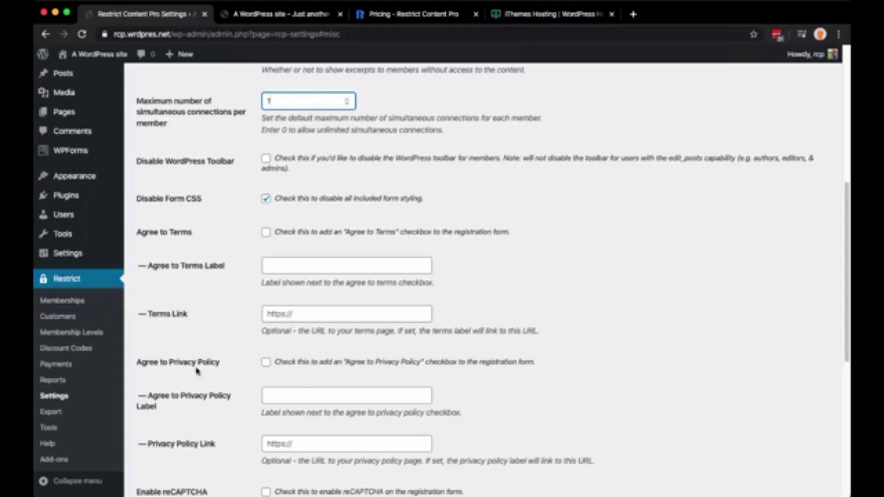
pyautogui.click(322, 395)
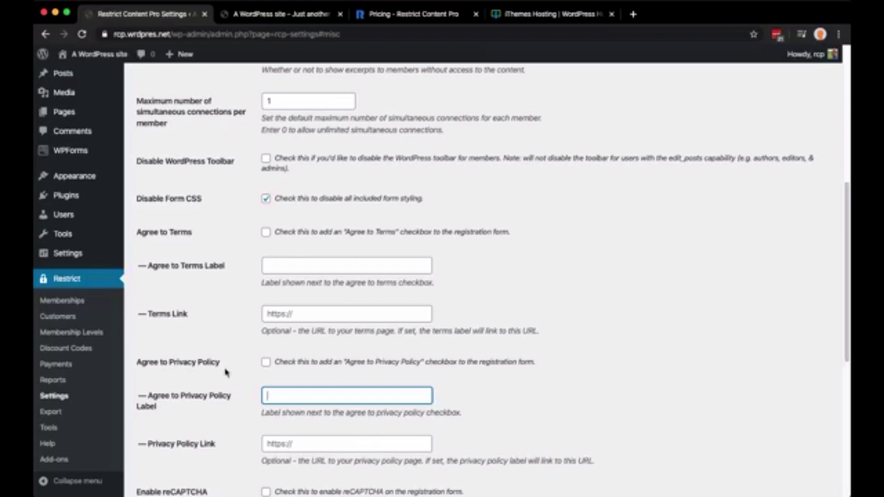
pyautogui.scroll(-4, 248, 368)
pyautogui.scroll(-2, 250, 368)
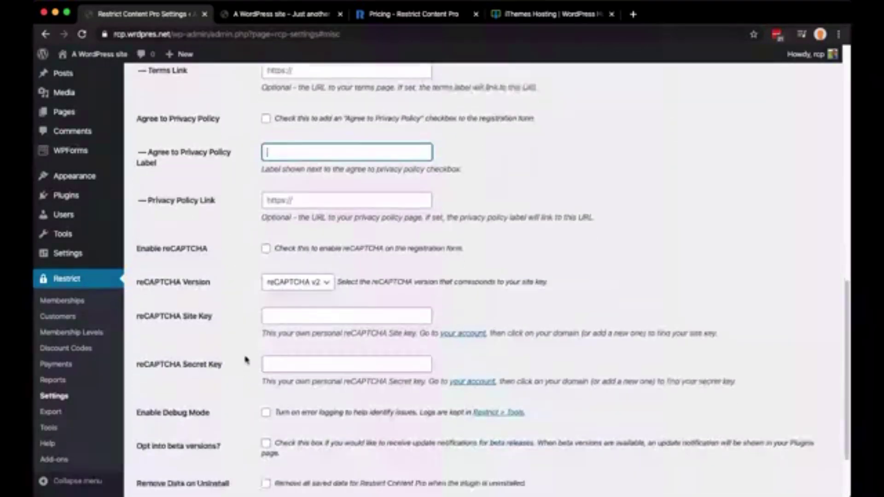
pyautogui.scroll(-2, 219, 386)
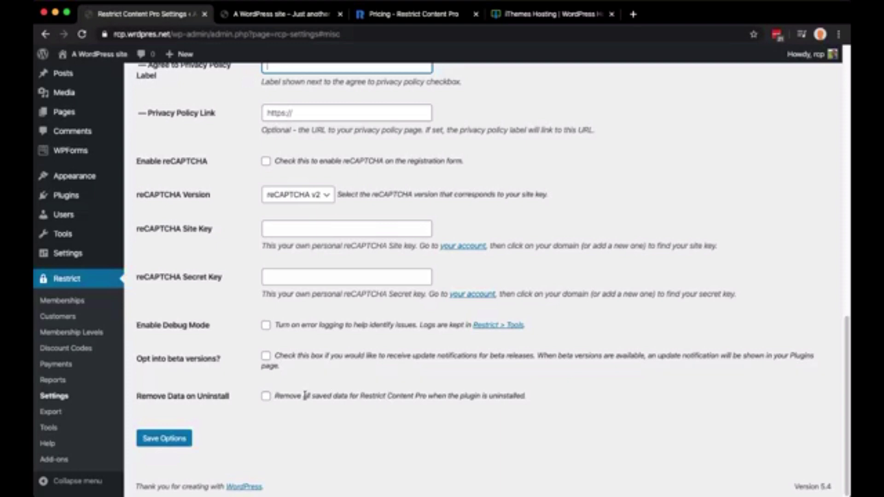
pyautogui.click(334, 407)
pyautogui.moveTo(335, 407); pyautogui.dragTo(546, 405)
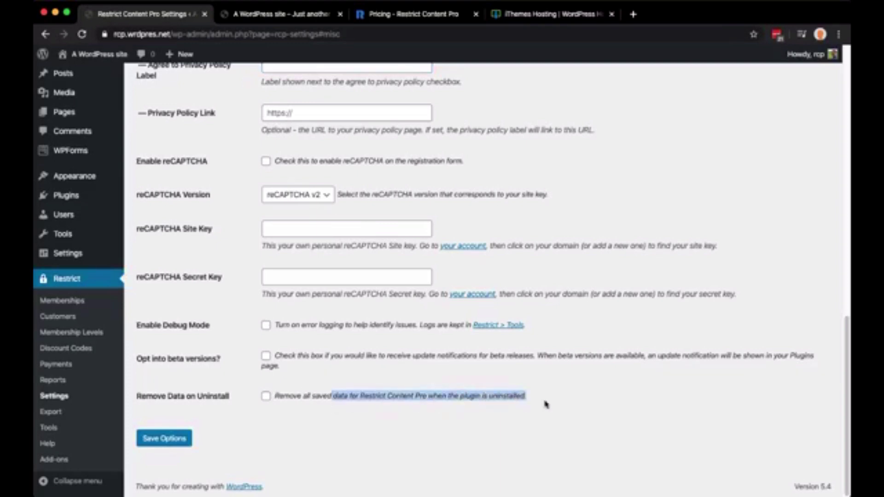
pyautogui.click(328, 398)
pyautogui.scroll(15, 323, 399)
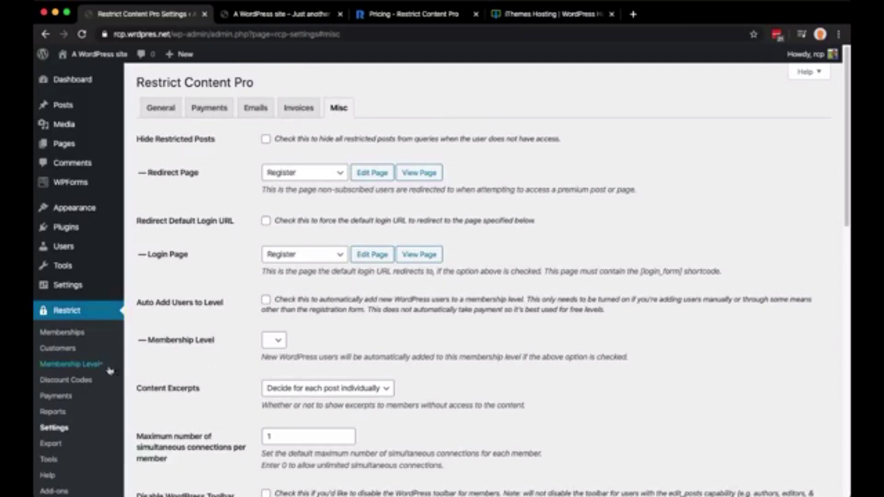
# On Membership Levels, enter name 'Gold' and description 'The only level we're offering today!'
pyautogui.click(72, 368)
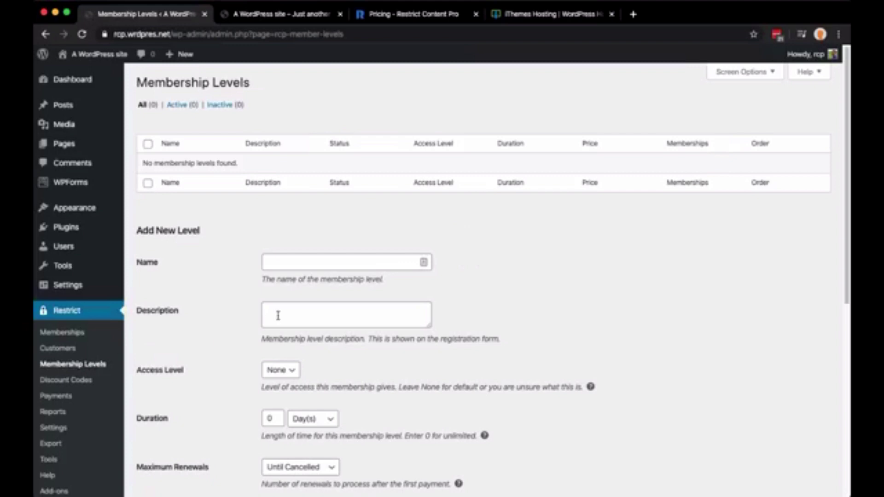
pyautogui.moveTo(116, 106)
pyautogui.click(376, 263)
pyautogui.click(377, 262)
pyautogui.write('Gol')
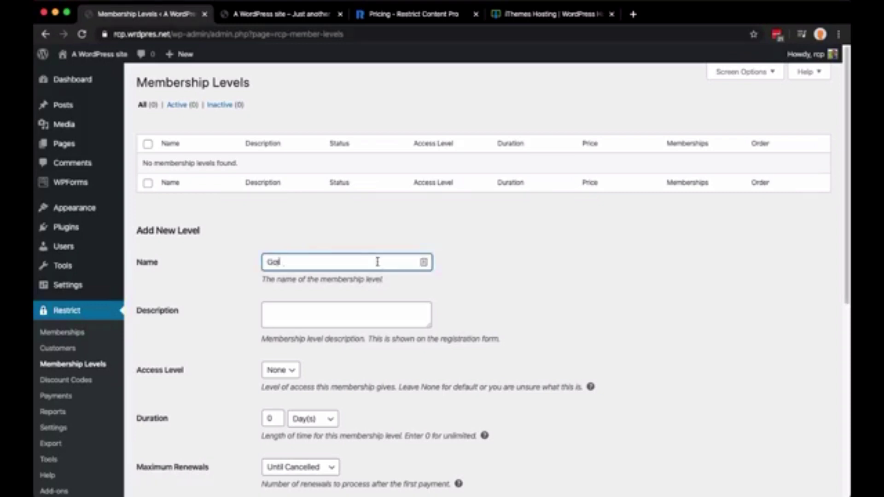
pyautogui.write('d')
pyautogui.click(398, 318)
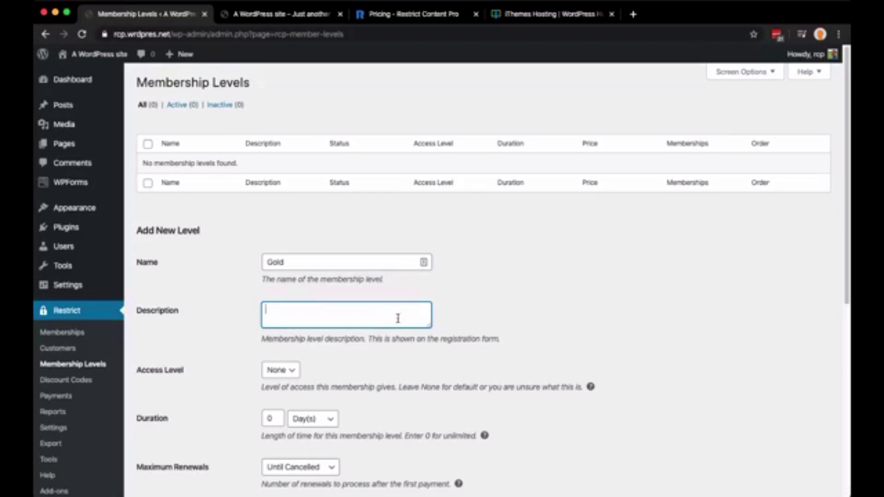
pyautogui.write("The only level we're offer")
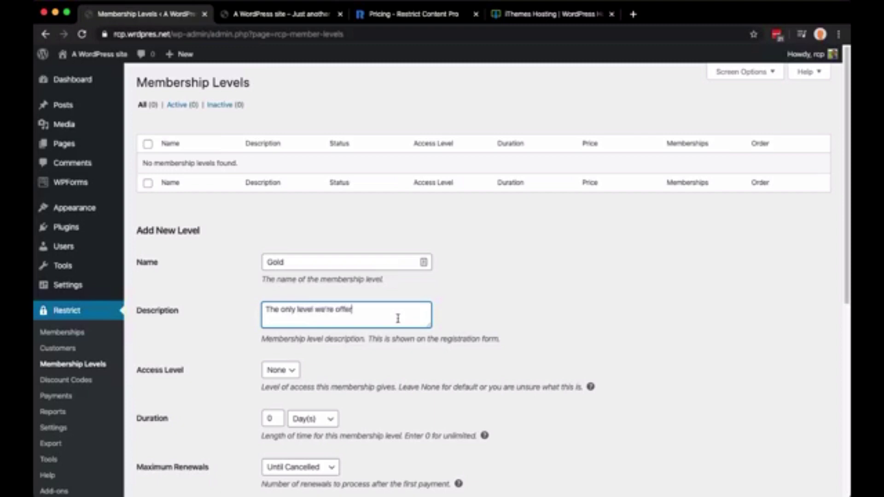
pyautogui.write('ing today!')
pyautogui.press('super+a')
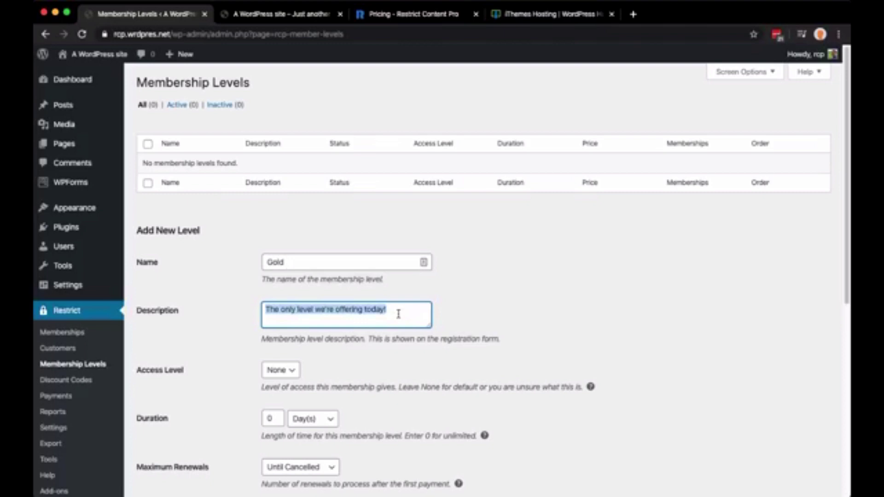
pyautogui.click(466, 312)
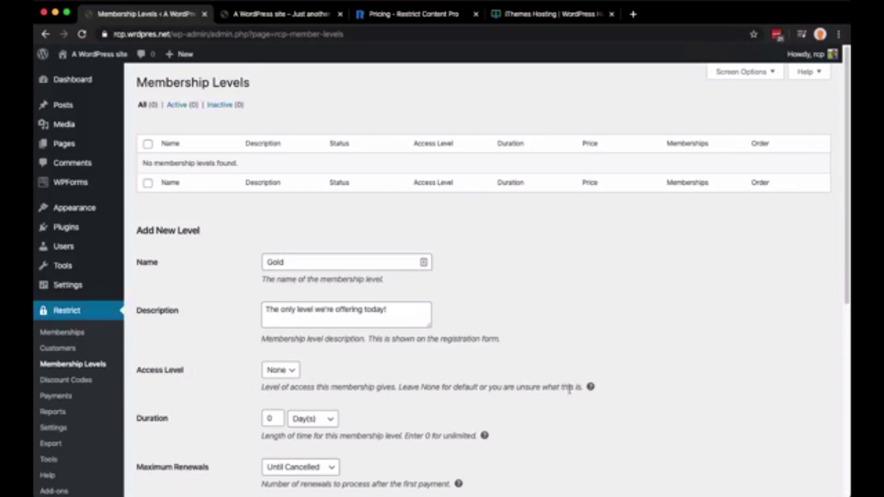
# Set the Gold level's duration to 1 Year(s)
pyautogui.click(276, 371)
pyautogui.moveTo(591, 388)
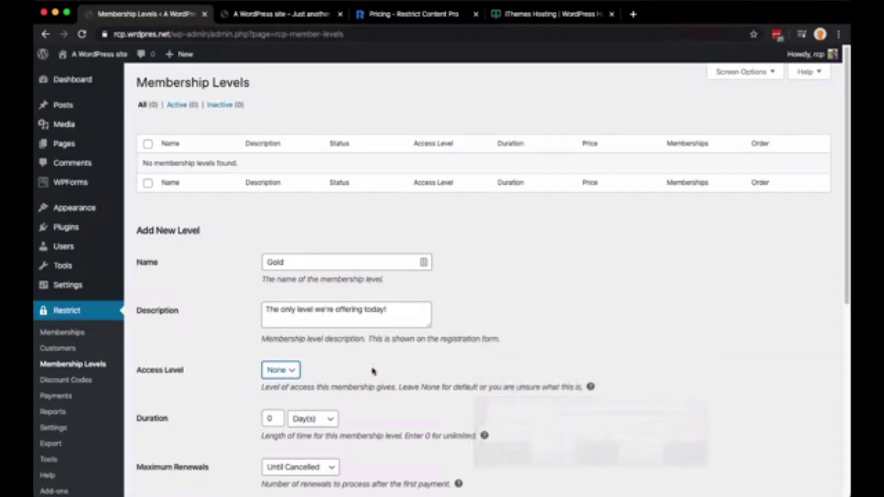
pyautogui.scroll(-3, 371, 368)
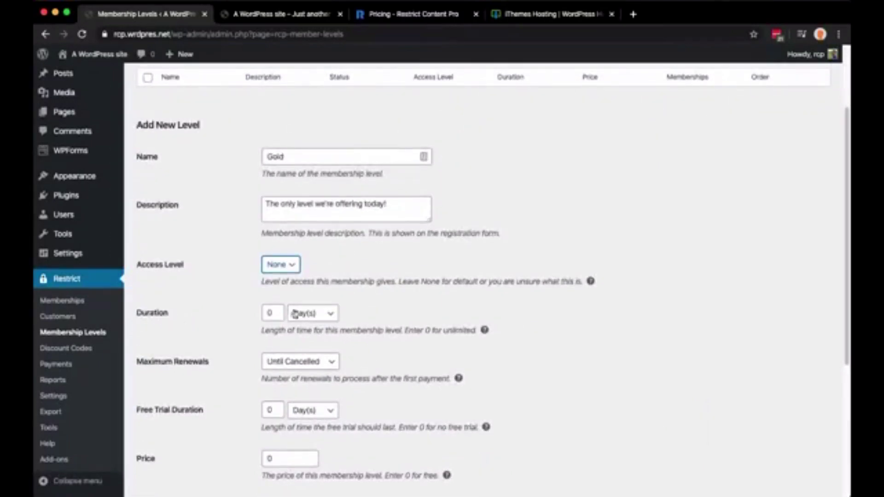
pyautogui.click(270, 311)
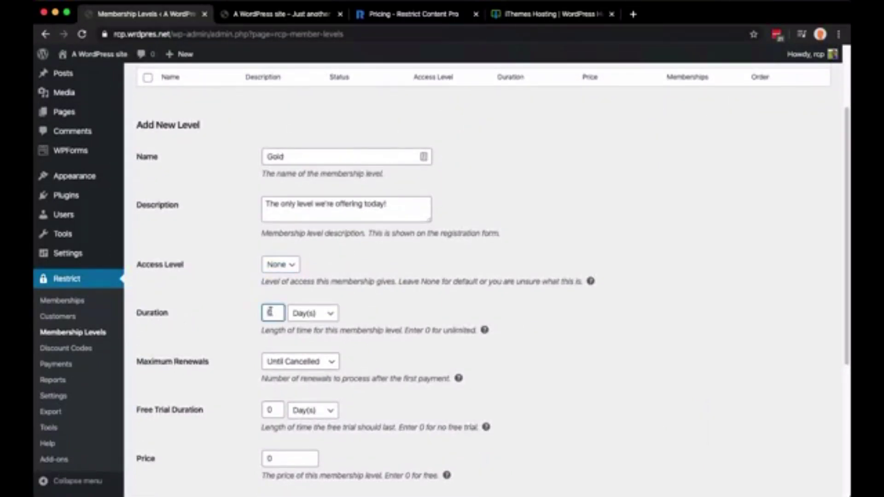
pyautogui.press('Tab')
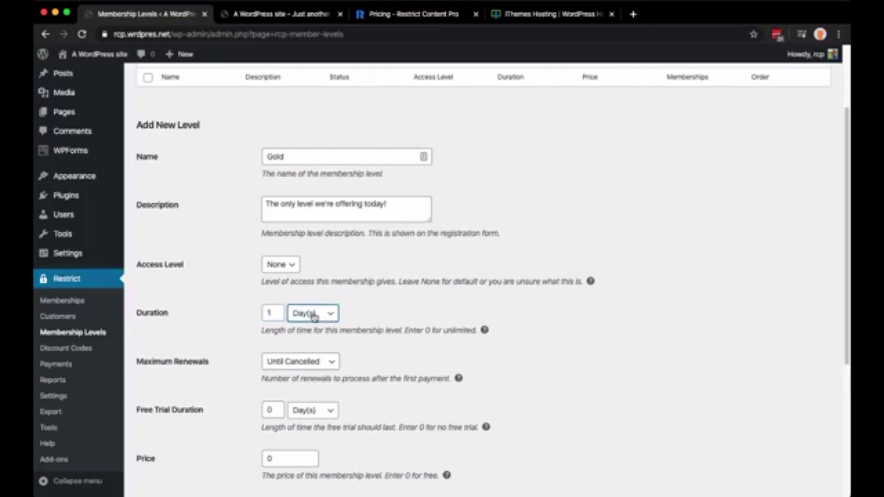
pyautogui.press('y')
pyautogui.click(368, 365)
# Enter a free trial duration of 14 Day(s)
pyautogui.scroll(-1, 371, 366)
pyautogui.scroll(-1, 370, 366)
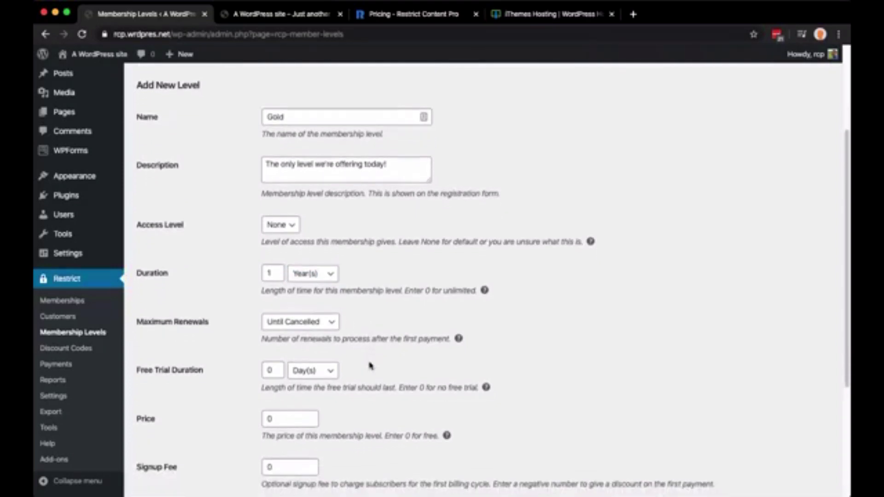
pyautogui.scroll(-1, 371, 366)
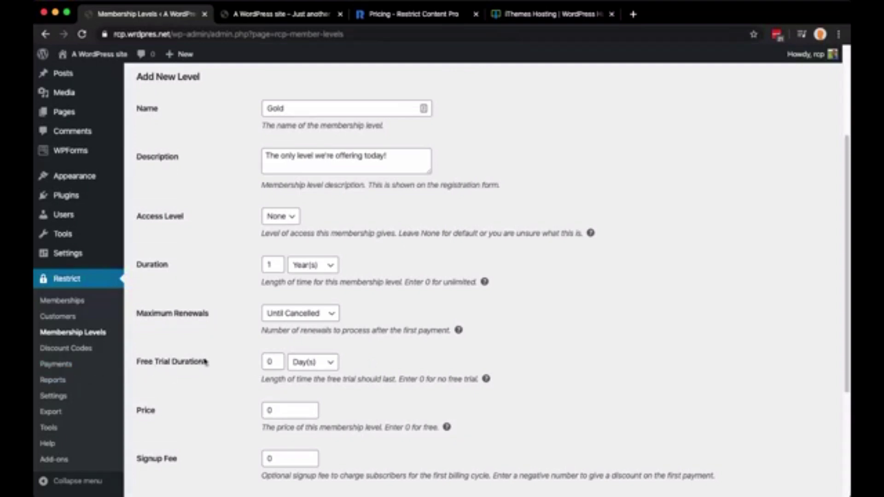
pyautogui.click(272, 362)
pyautogui.write('14')
pyautogui.click(330, 365)
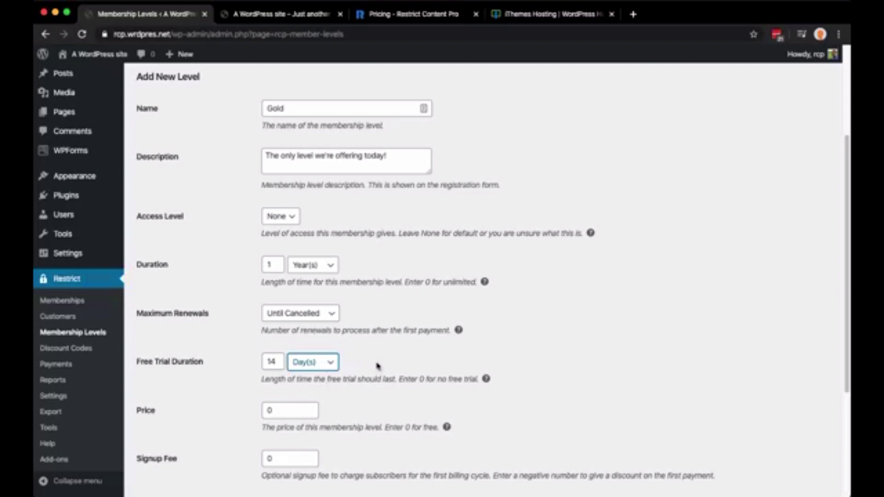
# Set the price to 99.00 and leave the signup fee empty
pyautogui.click(301, 411)
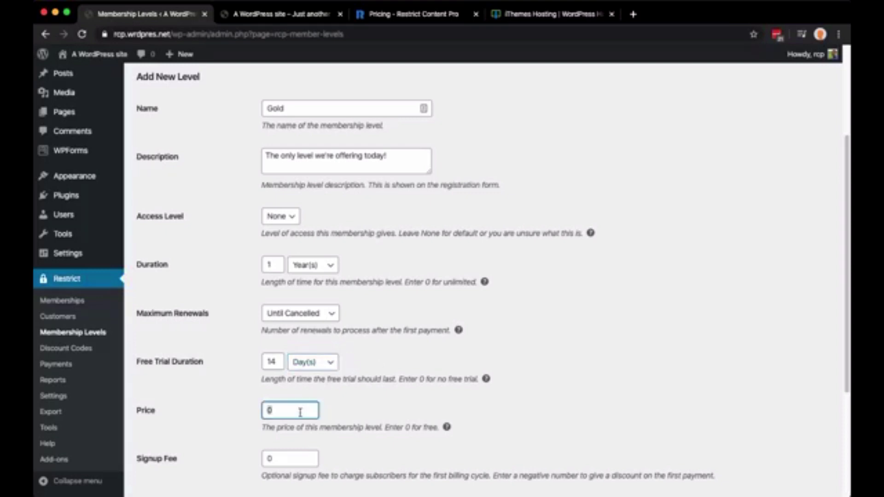
pyautogui.write('99.00')
pyautogui.click(349, 407)
pyautogui.scroll(-2, 352, 405)
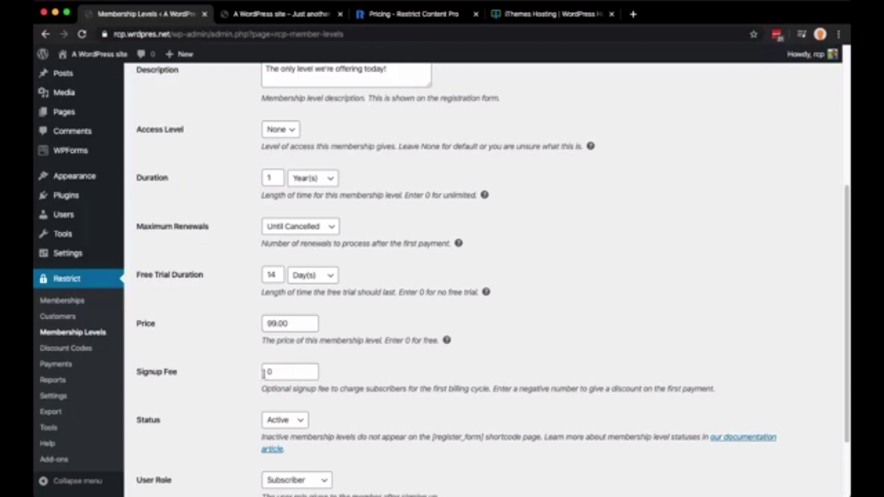
pyautogui.doubleClick(276, 372)
pyautogui.write('25.00')
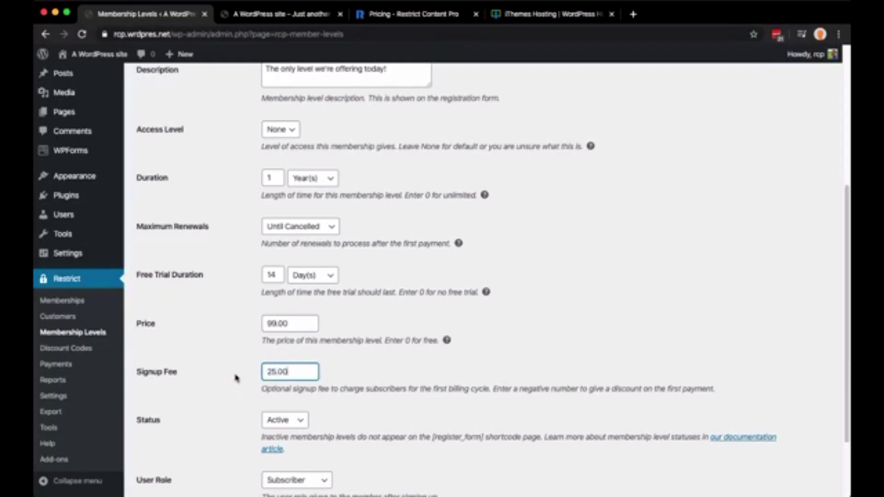
pyautogui.press('super+a')
pyautogui.write('250.00')
pyautogui.press('super+a')
pyautogui.press('BackSpace')
# Keep status Active and user role Subscriber, then add the Gold membership level
pyautogui.scroll(-3, 263, 367)
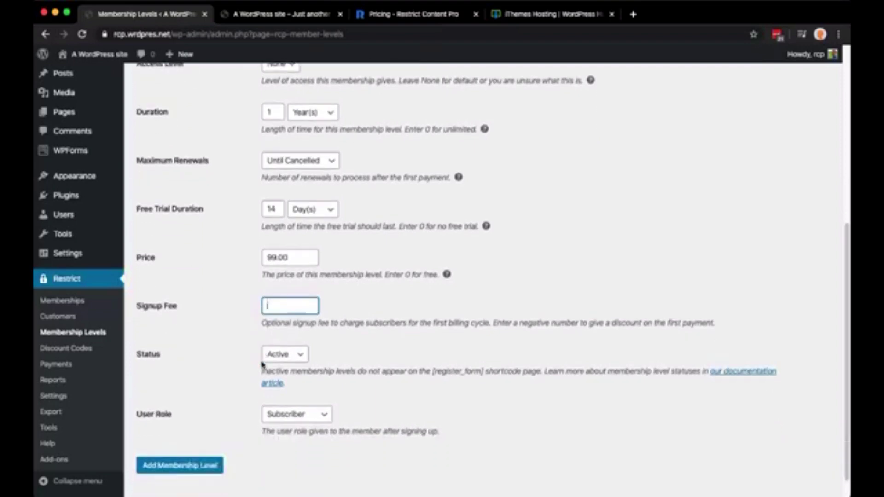
pyautogui.click(291, 359)
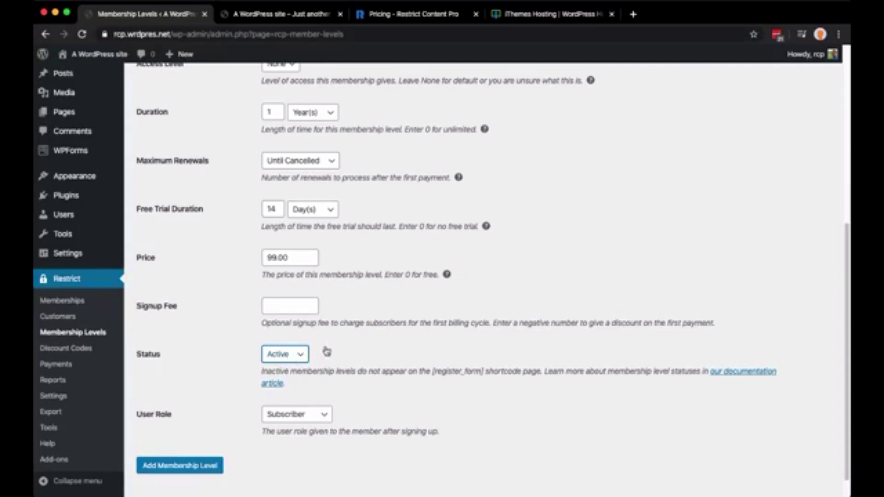
pyautogui.click(372, 360)
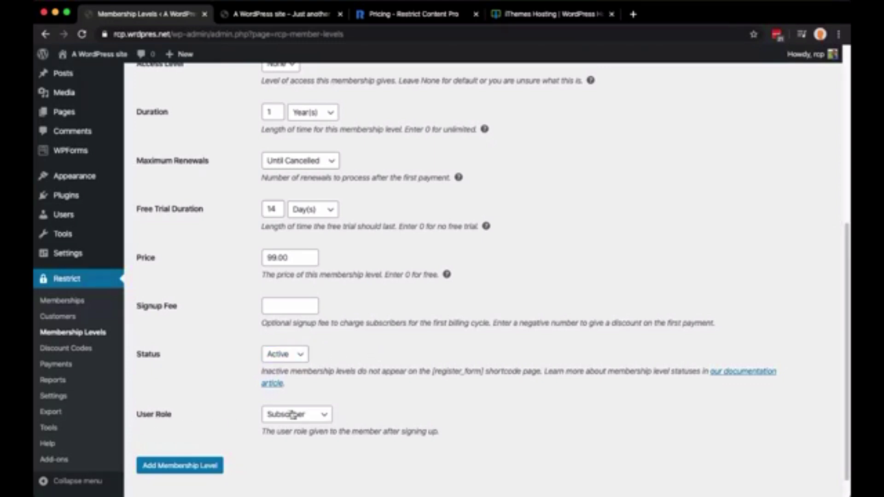
pyautogui.scroll(-1, 392, 417)
pyautogui.click(309, 390)
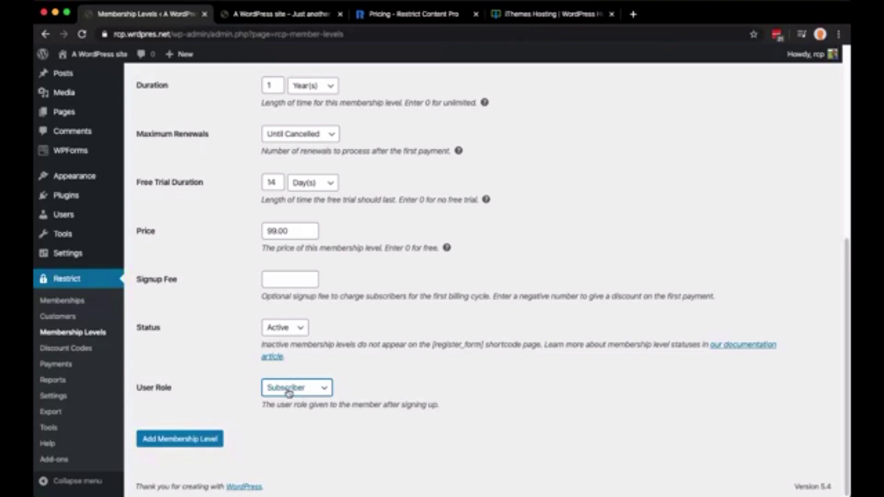
pyautogui.click(166, 440)
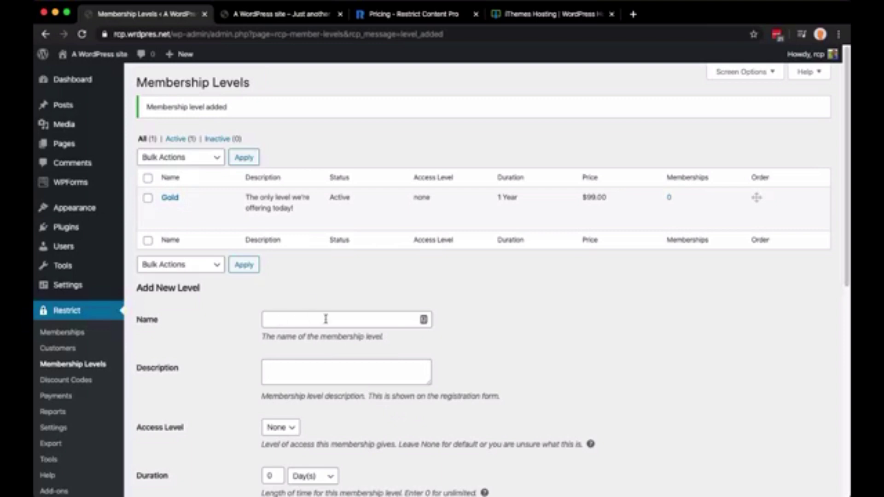
# Check the Gold row: $99.00, Active, 1 Year, 0 memberships, with the 'Membership level added' notice
pyautogui.scroll(-5, 476, 396)
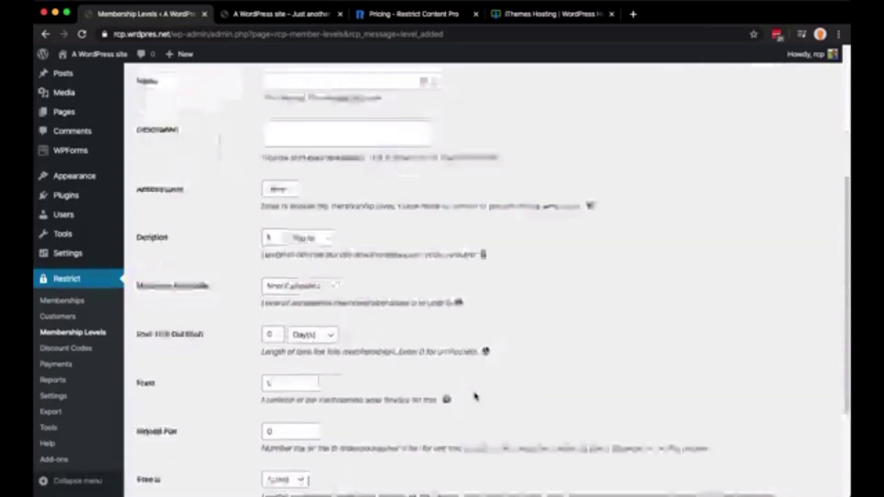
pyautogui.scroll(-3, 476, 397)
pyautogui.scroll(10, 476, 396)
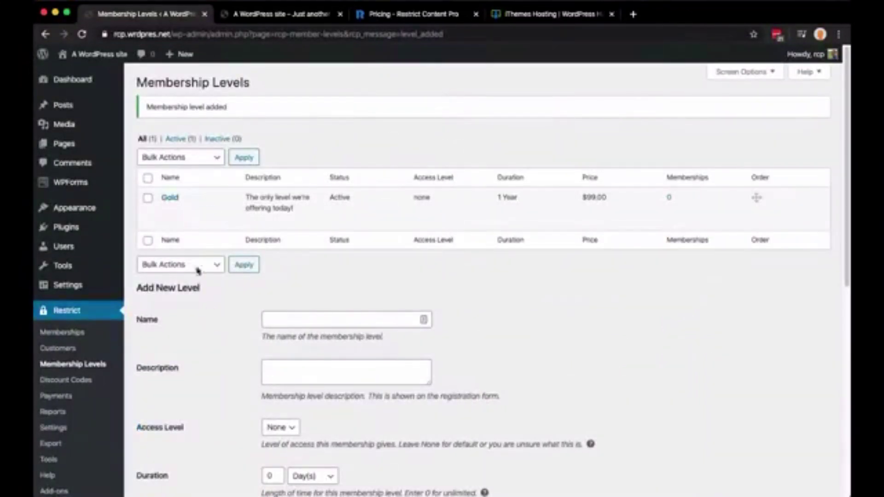
pyautogui.moveTo(180, 204)
pyautogui.moveTo(76, 145)
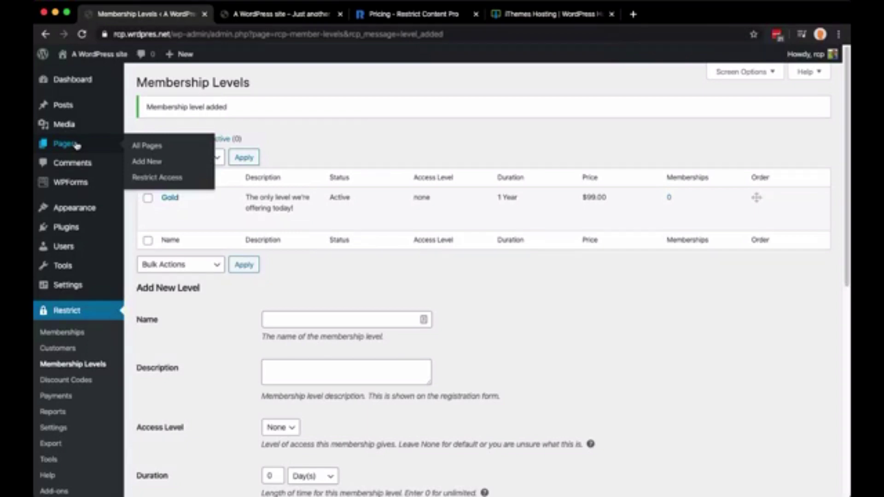
# Limit access to all Pages to the Gold membership level and save the restriction
pyautogui.click(152, 178)
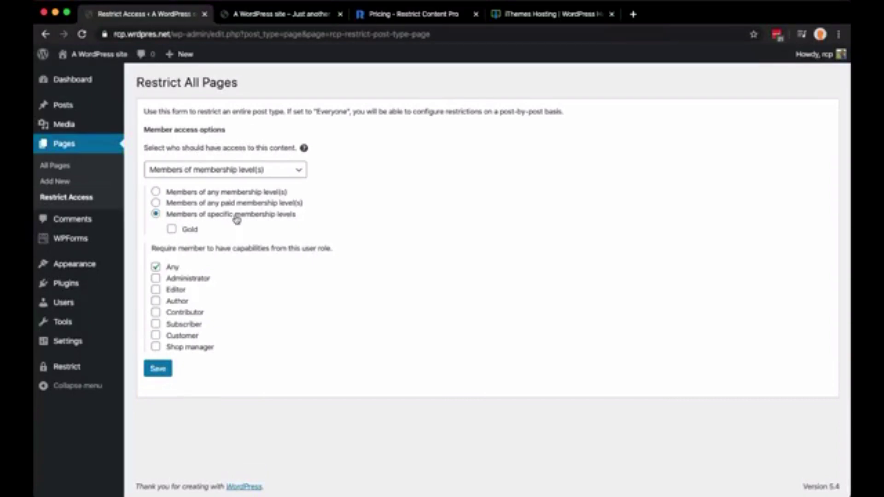
pyautogui.click(172, 229)
pyautogui.click(160, 371)
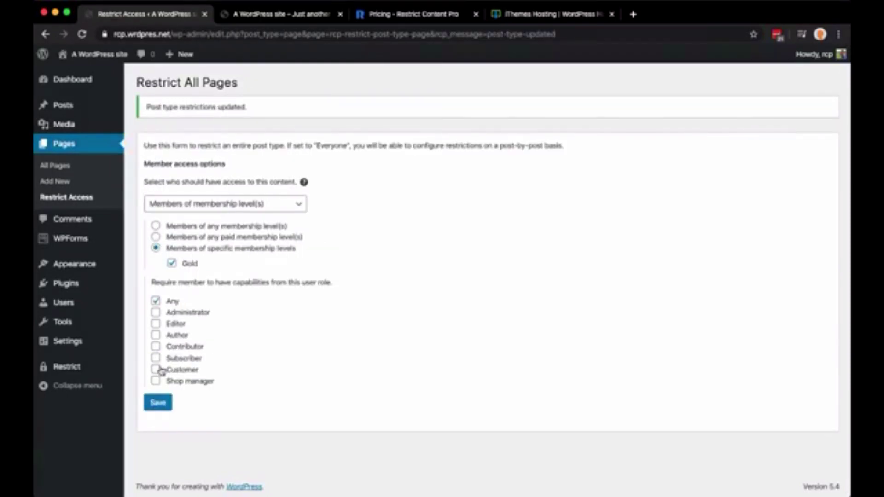
pyautogui.click(258, 14)
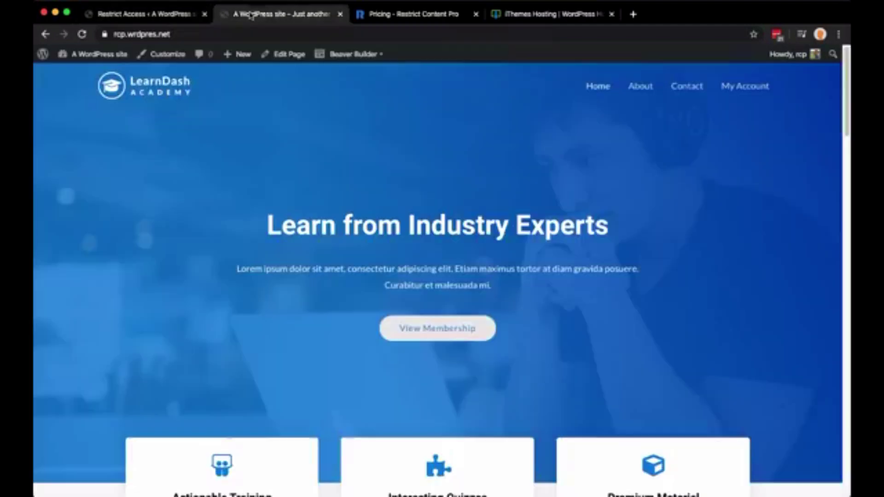
pyautogui.click(641, 86)
pyautogui.scroll(-8, 381, 164)
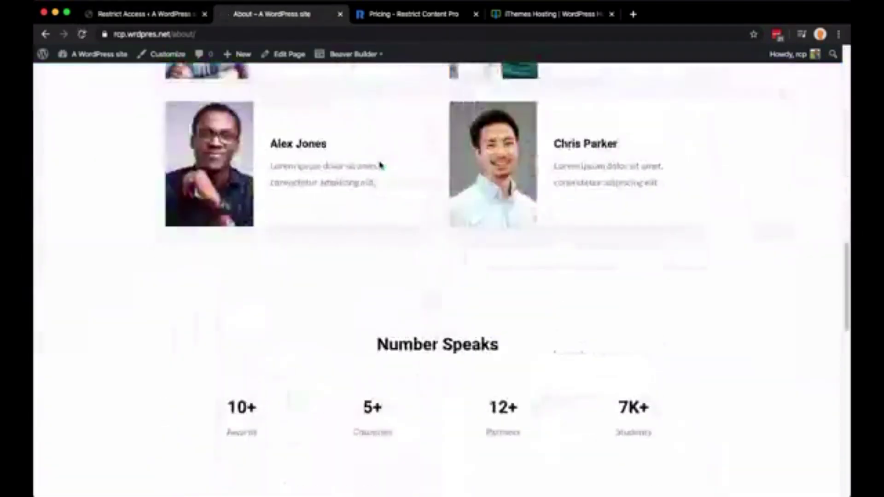
pyautogui.scroll(10, 381, 166)
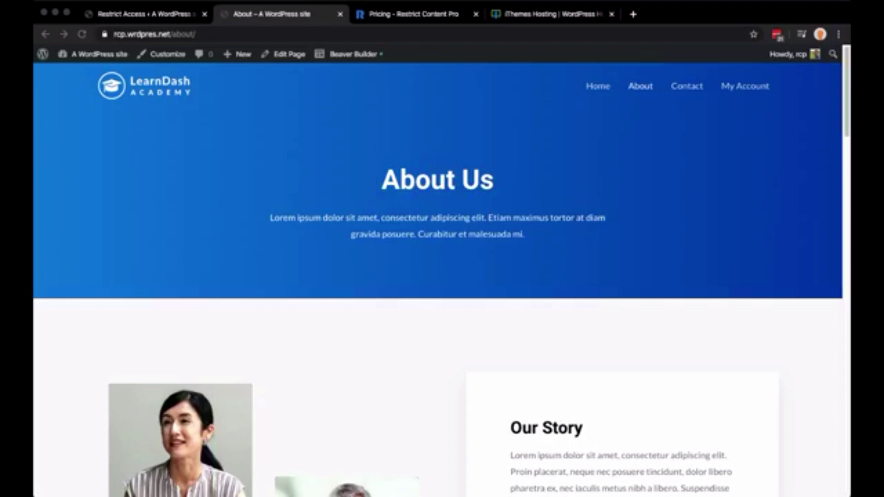
pyautogui.click(499, 307)
pyautogui.click(308, 33)
# Edit the About page and toggle Show excerpt on then off under Restrict this content
pyautogui.press('super+Tab')
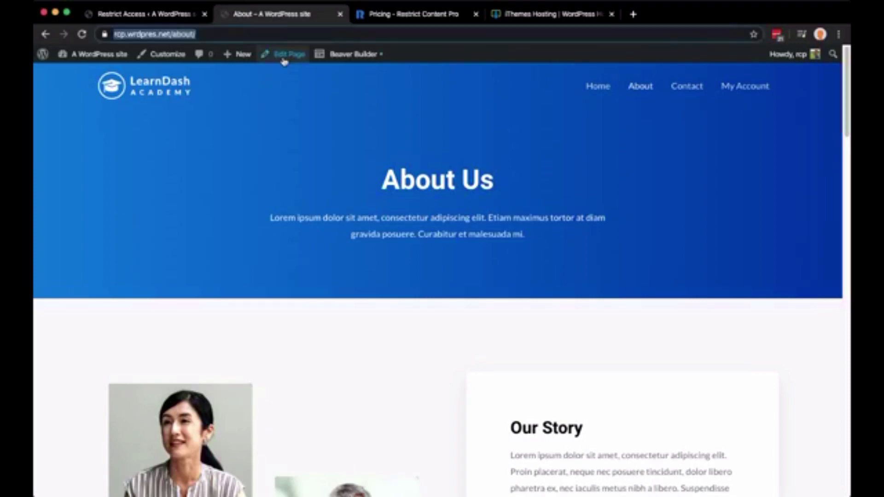
pyautogui.click(284, 55)
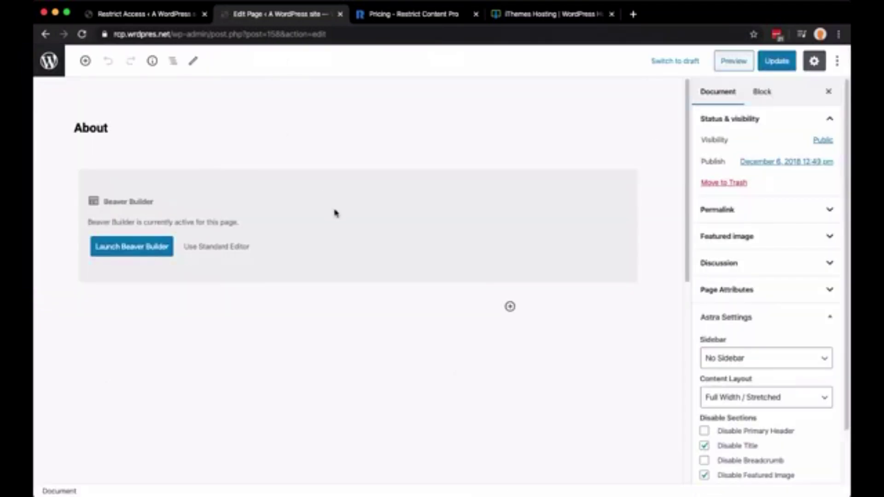
pyautogui.scroll(-10, 332, 259)
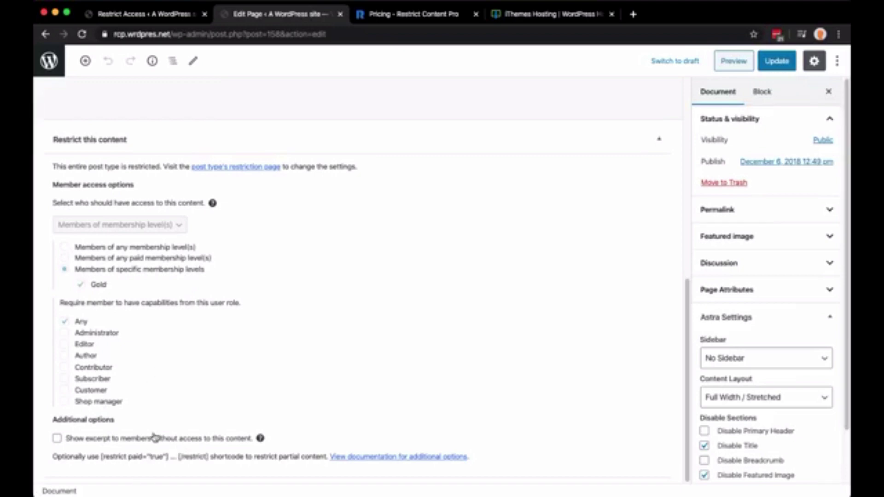
pyautogui.tripleClick(64, 420)
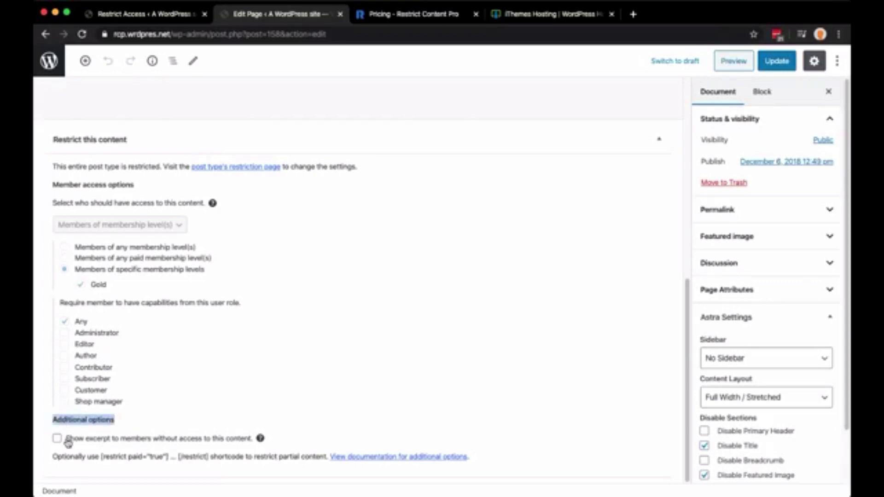
pyautogui.click(163, 445)
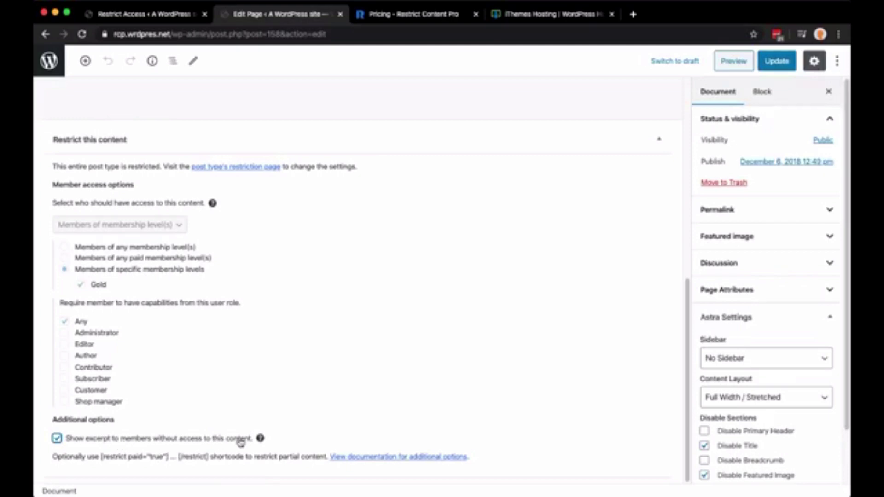
pyautogui.click(57, 439)
# Reset all-pages access to Everyone, save it, and bring up the All Pages list
pyautogui.click(236, 167)
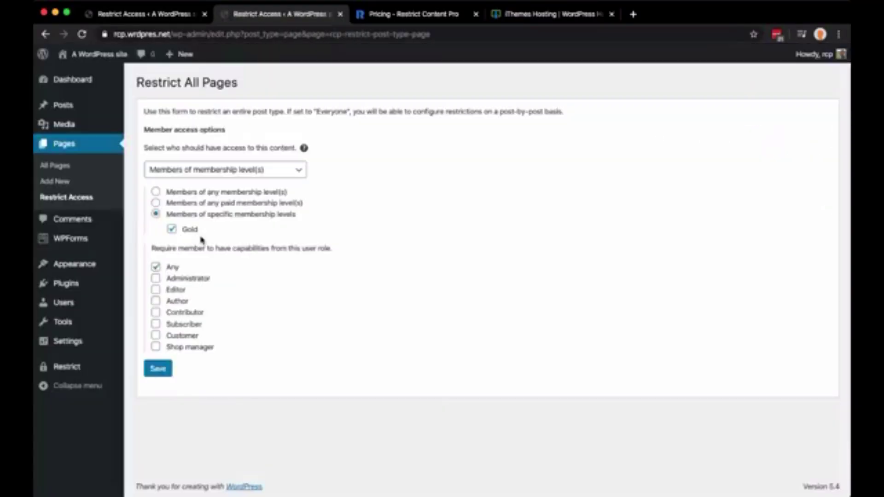
pyautogui.click(200, 175)
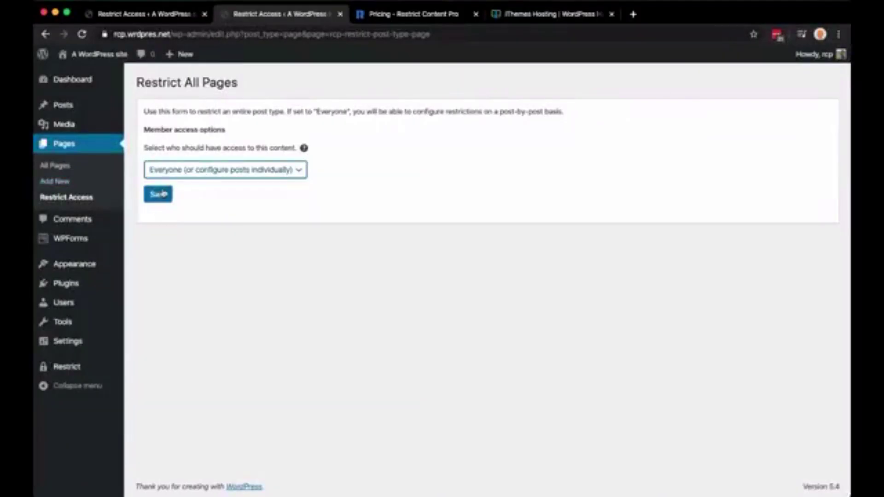
pyautogui.click(158, 194)
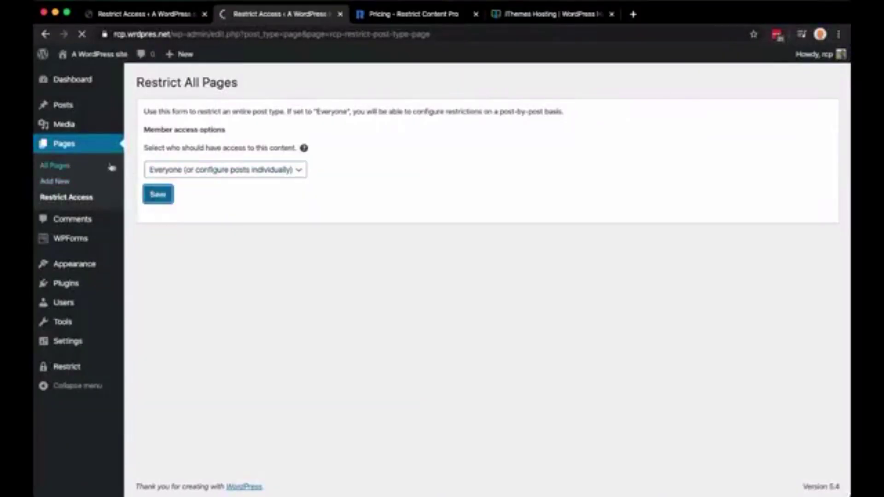
pyautogui.click(66, 167)
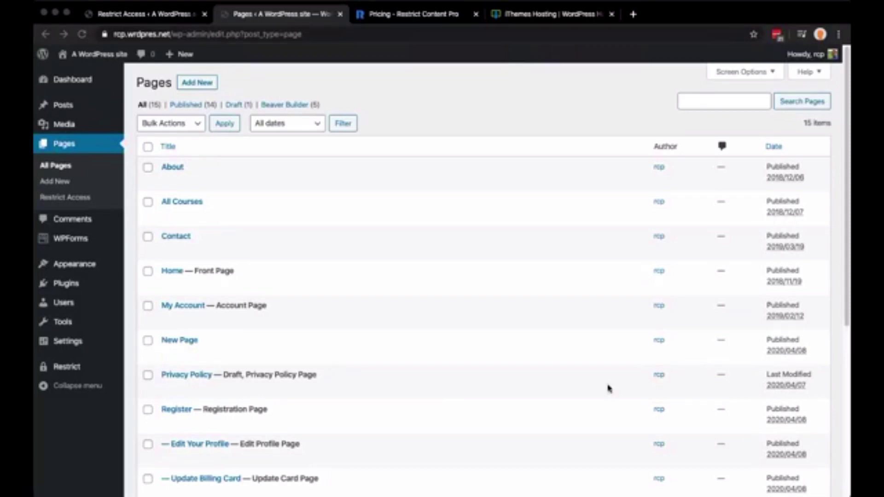
# Start a new page titled 'Protected page'
pyautogui.click(375, 123)
pyautogui.click(200, 84)
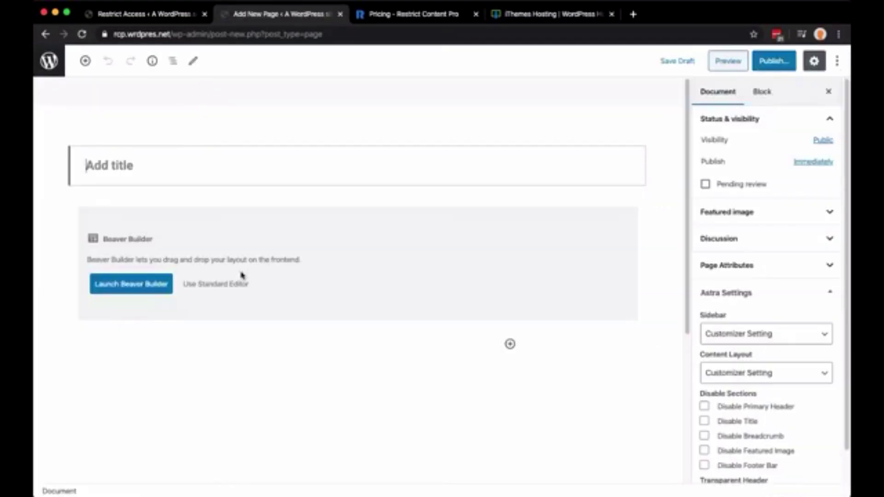
pyautogui.write('Pr')
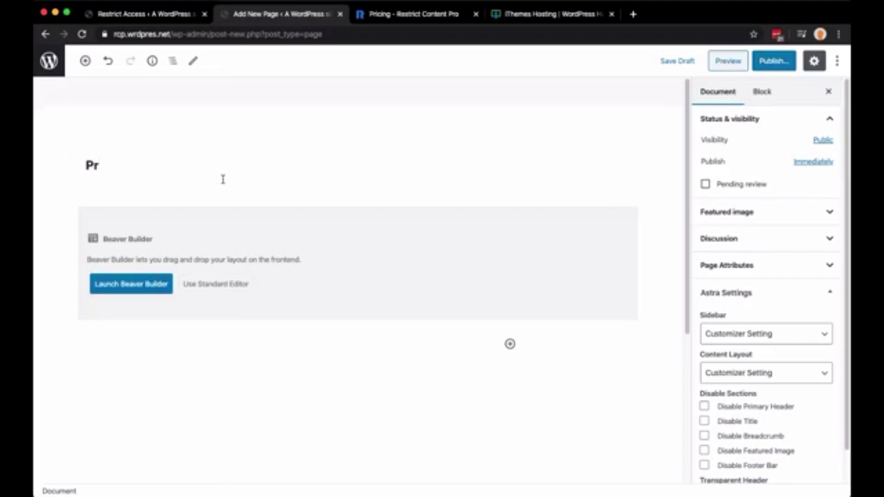
pyautogui.write('otected page')
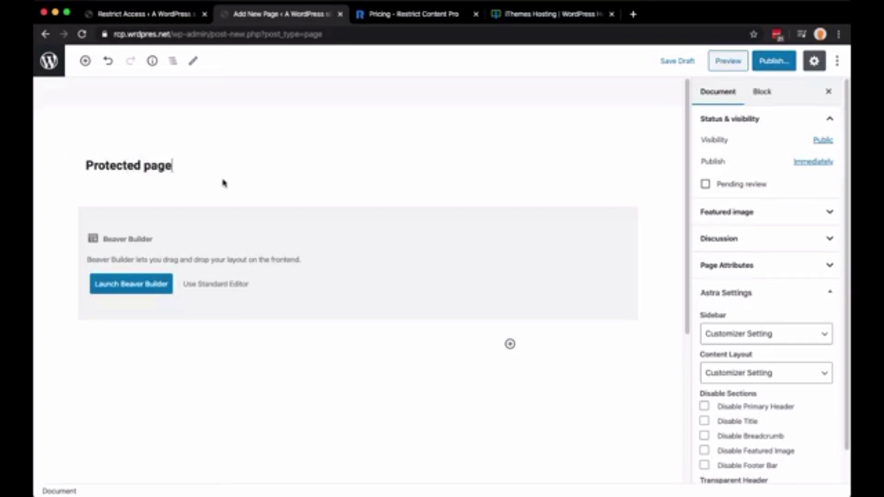
pyautogui.scroll(-5, 271, 271)
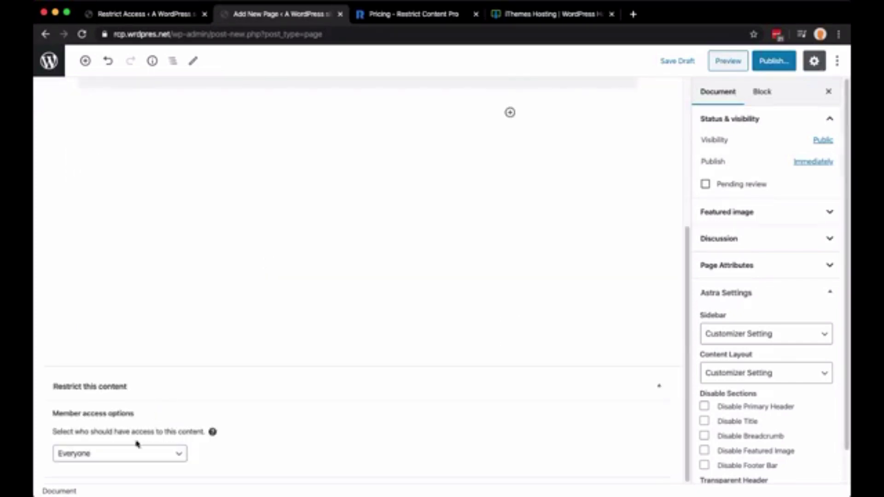
# Restrict the page to members of any membership level and publish it
pyautogui.click(132, 455)
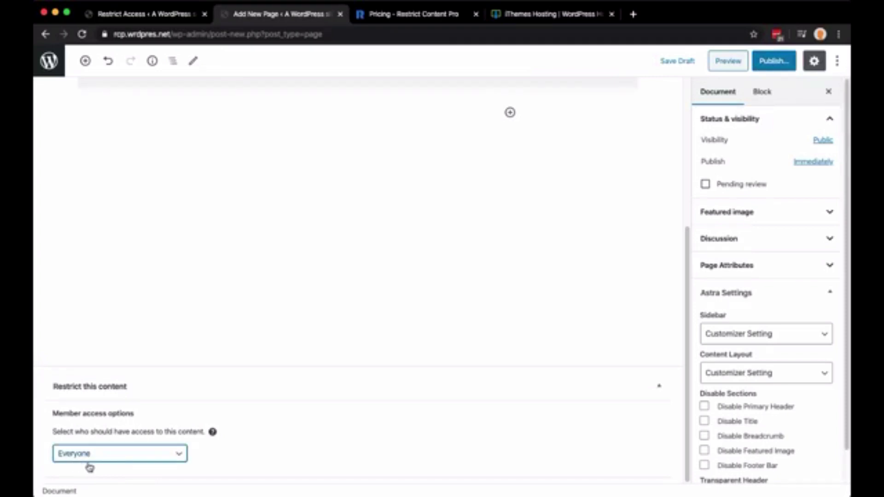
pyautogui.click(140, 459)
pyautogui.scroll(-4, 254, 445)
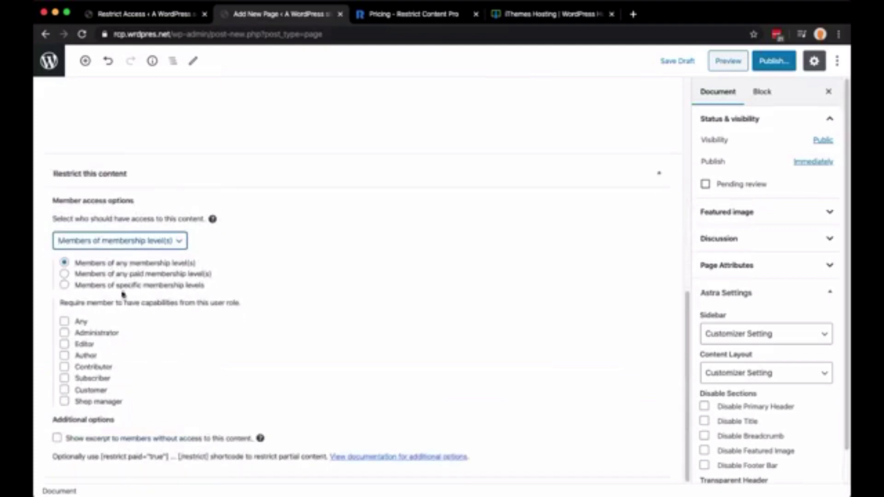
pyautogui.click(118, 286)
pyautogui.click(97, 302)
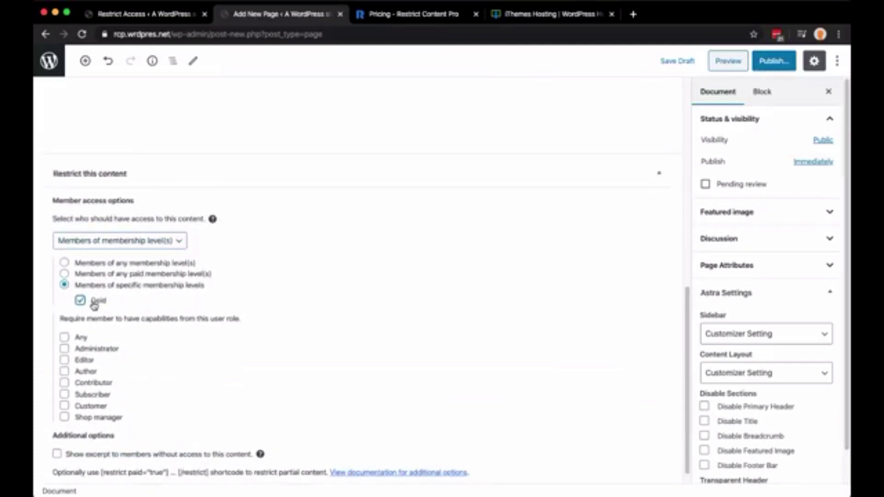
pyautogui.click(164, 265)
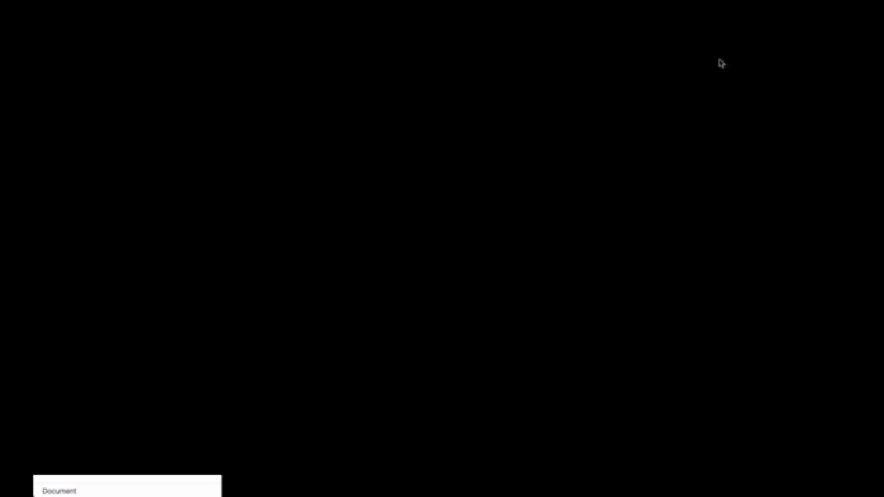
pyautogui.click(774, 60)
pyautogui.click(769, 60)
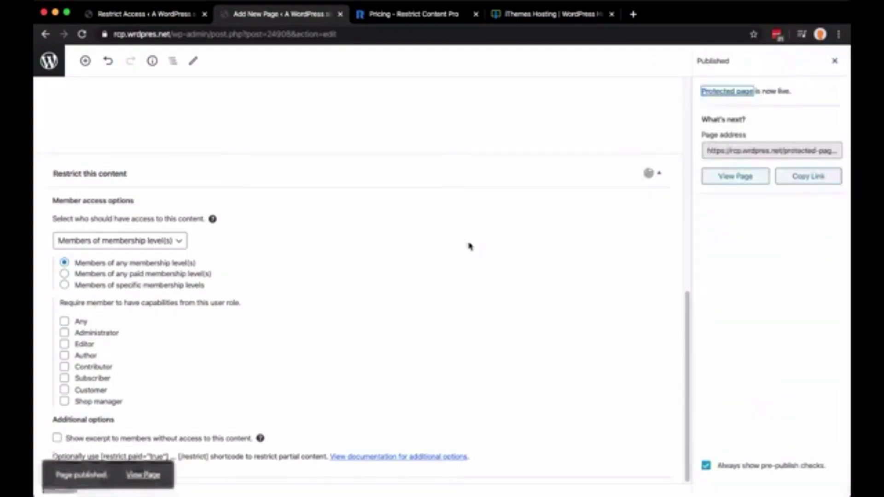
# Open the published Protected page on the live site and copy its web address
pyautogui.click(736, 176)
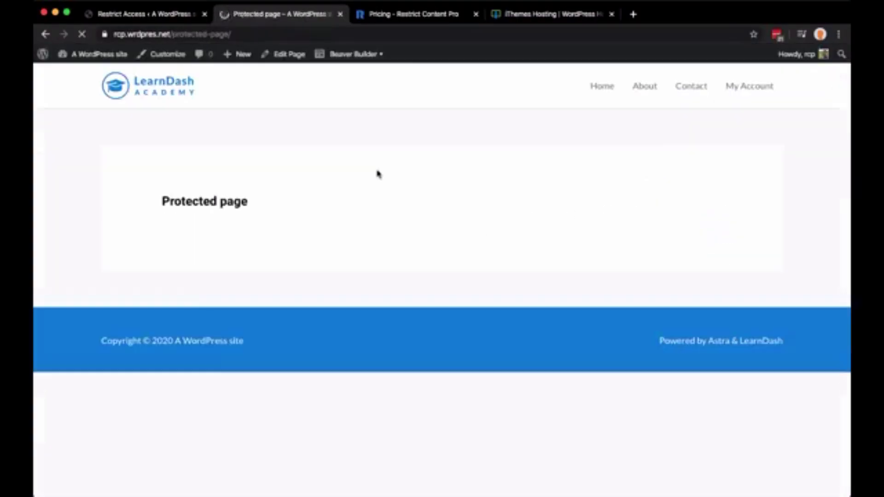
pyautogui.click(240, 35)
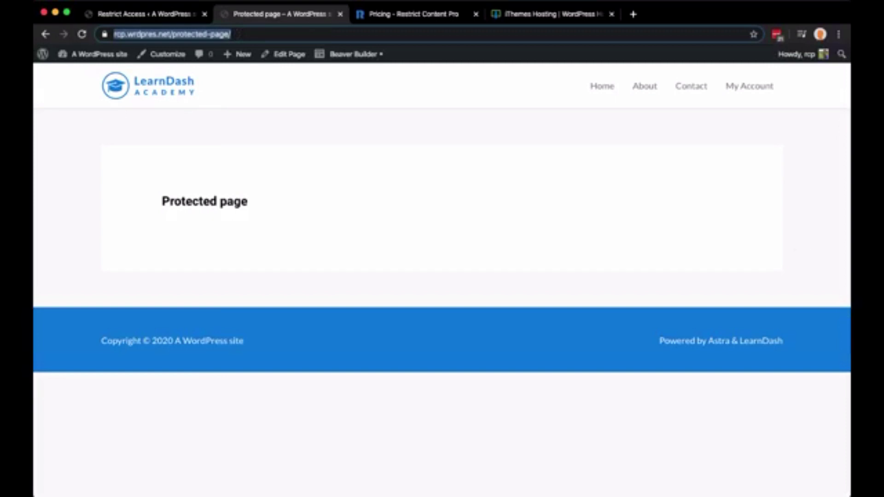
pyautogui.press('super+Tab')
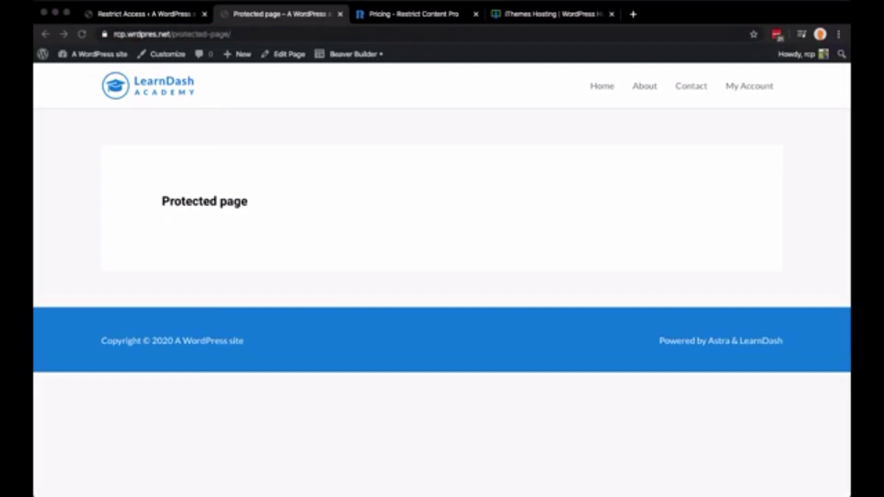
pyautogui.press('super+Tab')
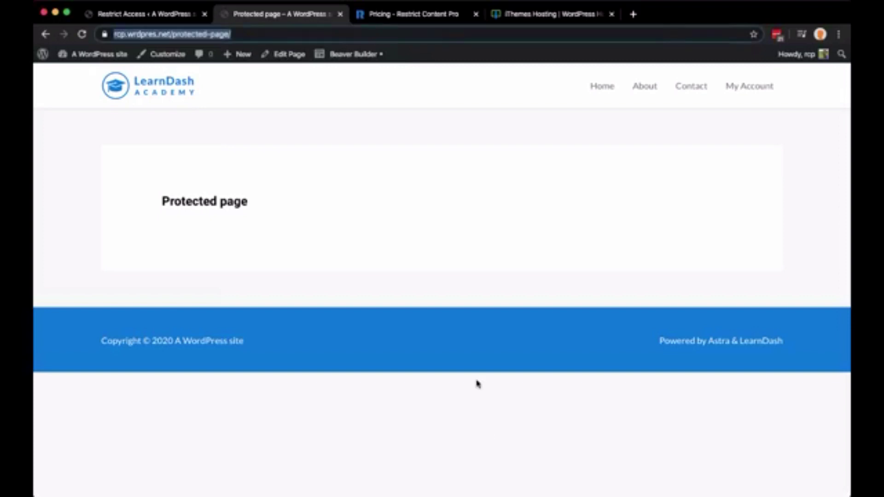
pyautogui.press('super+Tab')
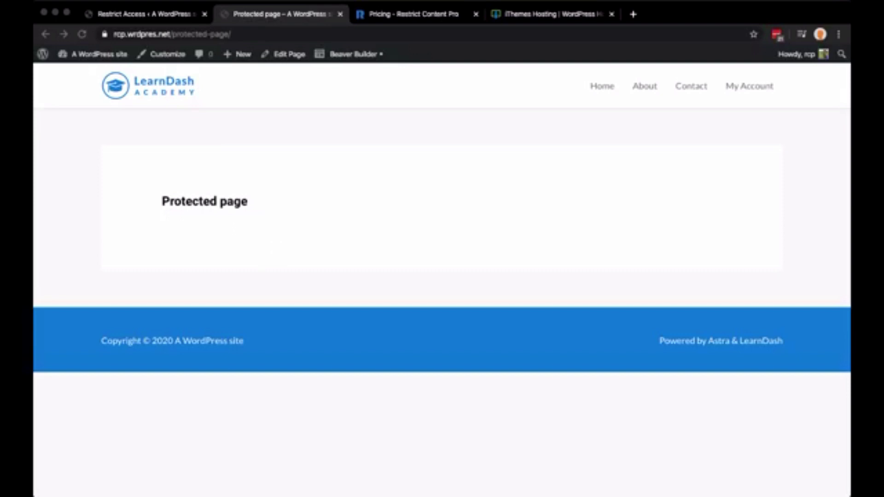
pyautogui.click(225, 306)
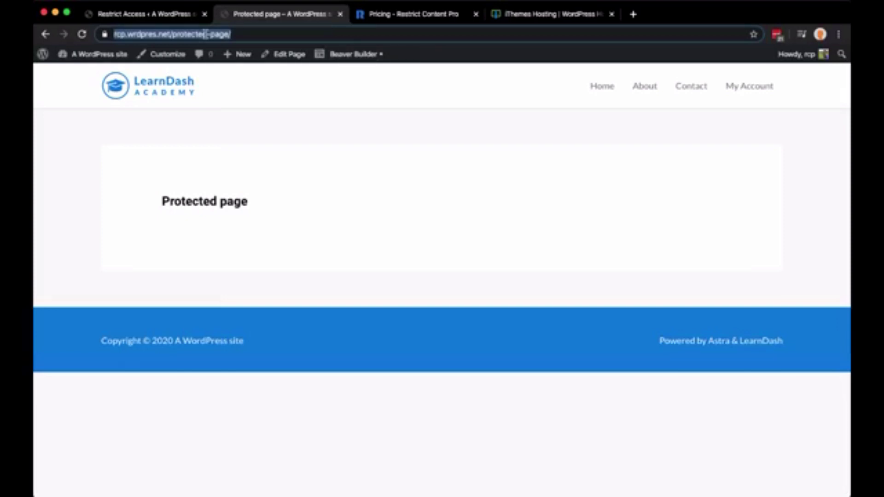
# Switch back to the first browser tab showing the Restrict Access admin screen
pyautogui.hotkey('ctrl', 'shift', 'Tab')
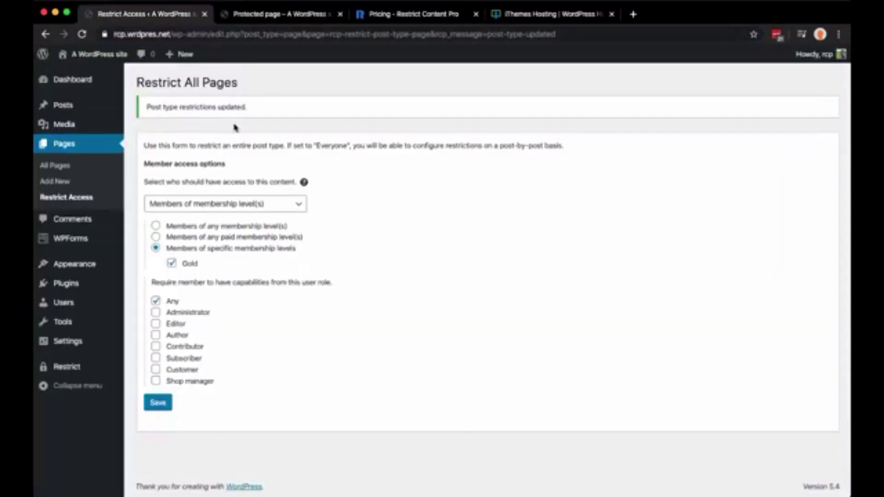
pyautogui.moveTo(72, 103)
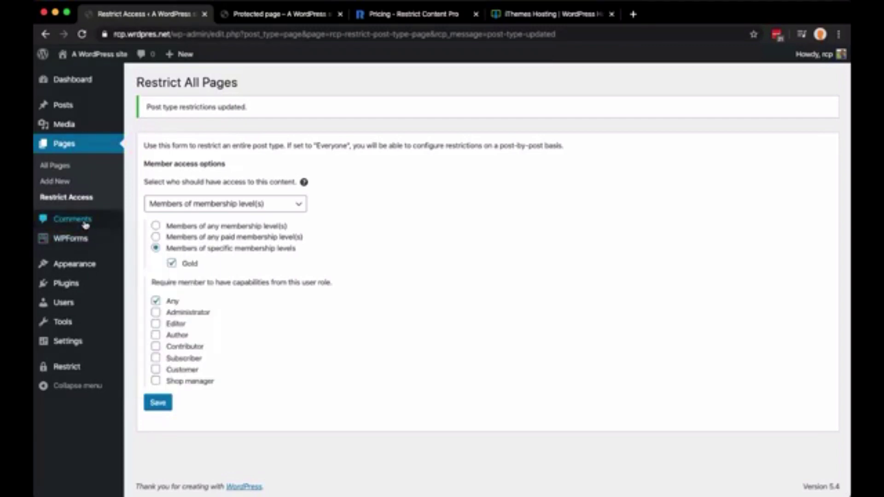
pyautogui.moveTo(77, 238)
pyautogui.click(257, 14)
pyautogui.click(603, 88)
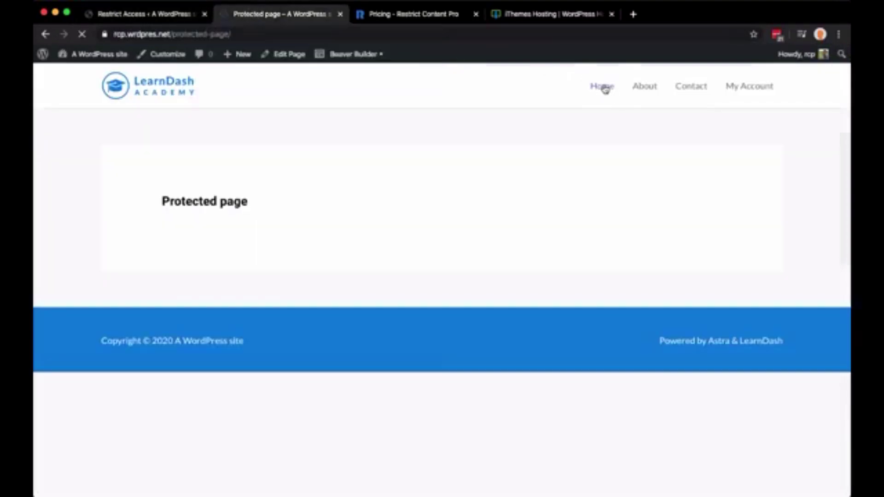
pyautogui.scroll(-12, 467, 250)
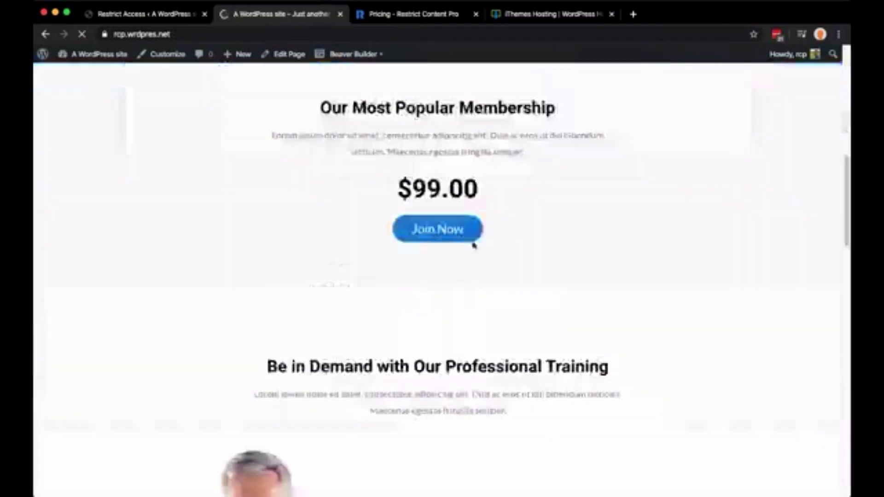
pyautogui.scroll(5, 470, 237)
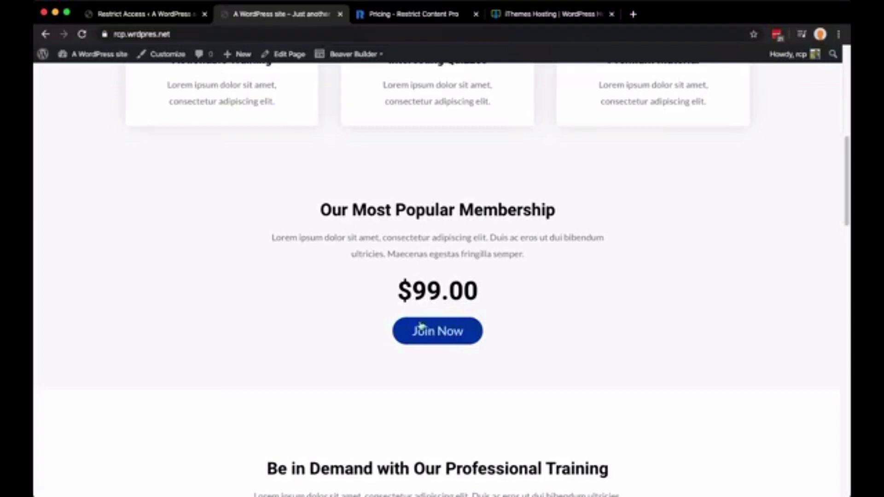
pyautogui.click(452, 326)
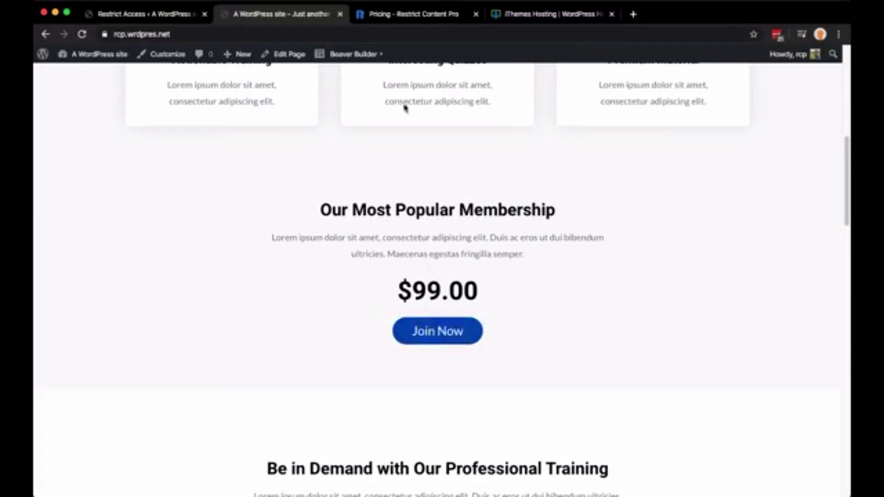
# Go to Restrict > Membership Levels and select the Gold level's ID, 2
pyautogui.click(156, 15)
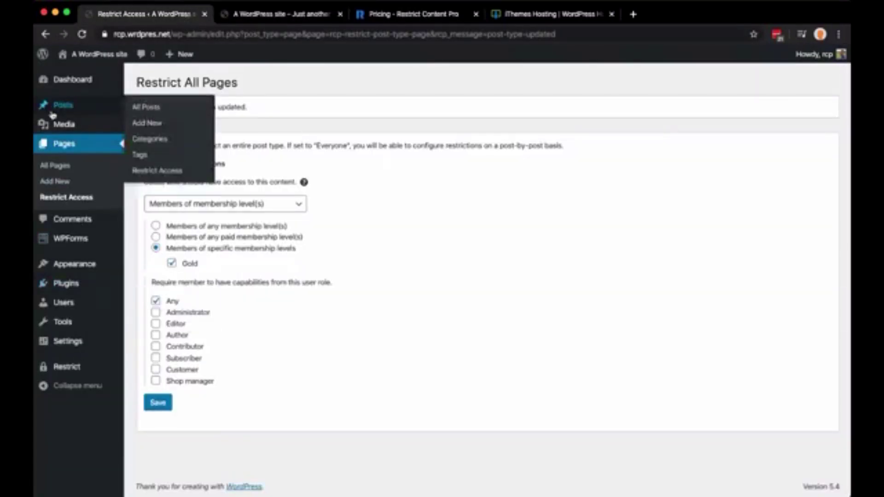
pyautogui.moveTo(67, 370)
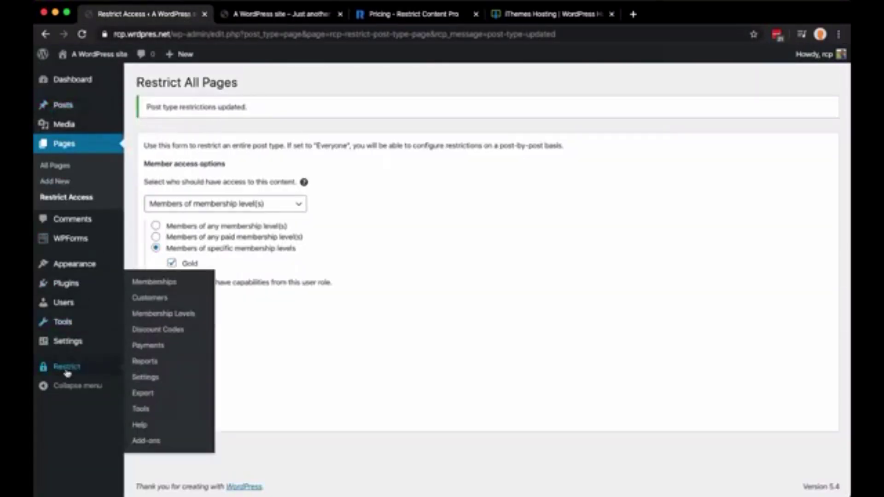
pyautogui.click(161, 317)
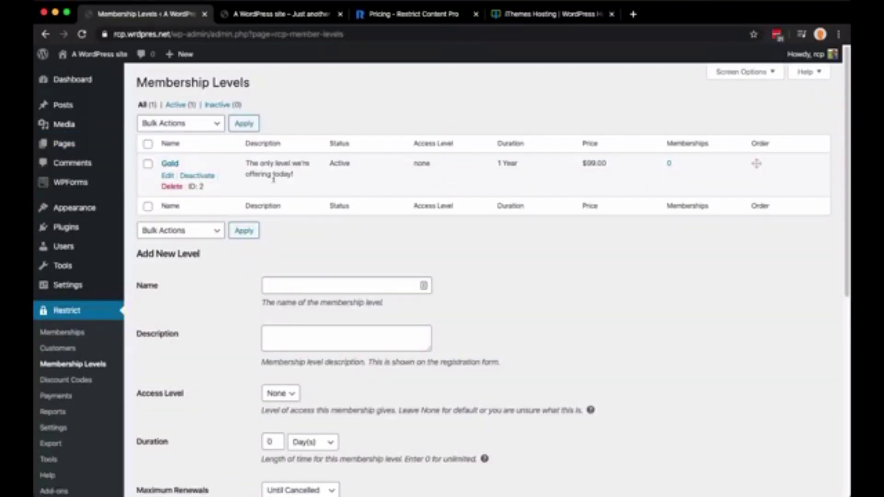
pyautogui.doubleClick(201, 187)
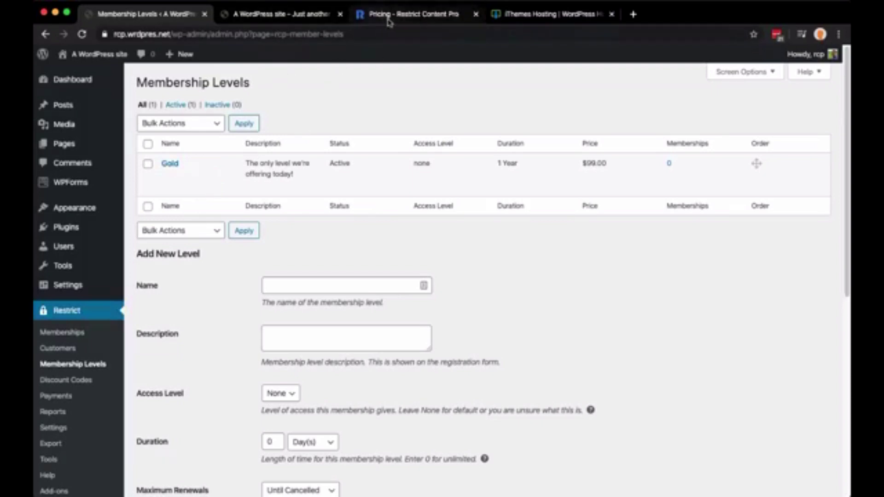
pyautogui.click(363, 15)
# Search the Restrict Content Pro documentation for 'shortcodes'
pyautogui.scroll(5, 537, 92)
pyautogui.moveTo(643, 84)
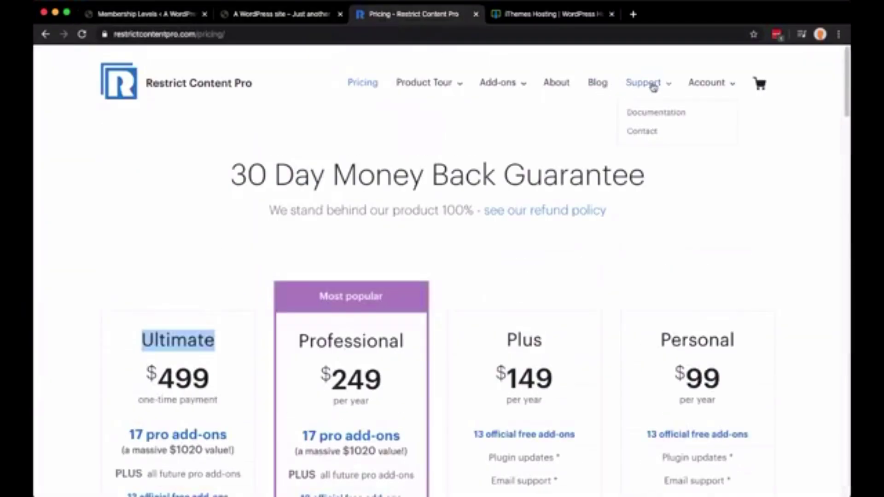
pyautogui.click(651, 115)
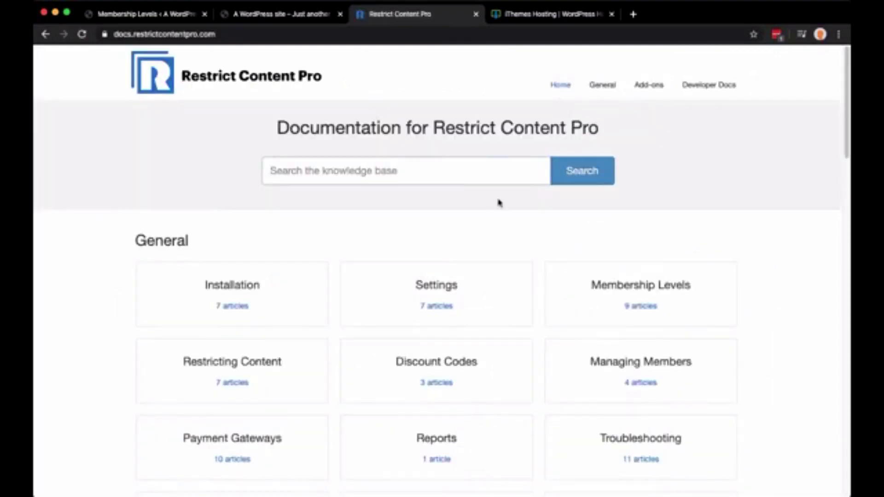
pyautogui.write('short')
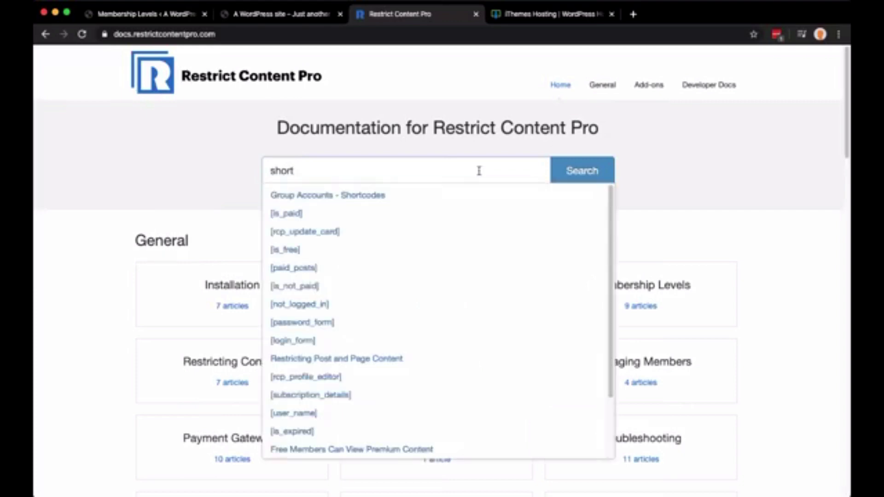
pyautogui.write('codes')
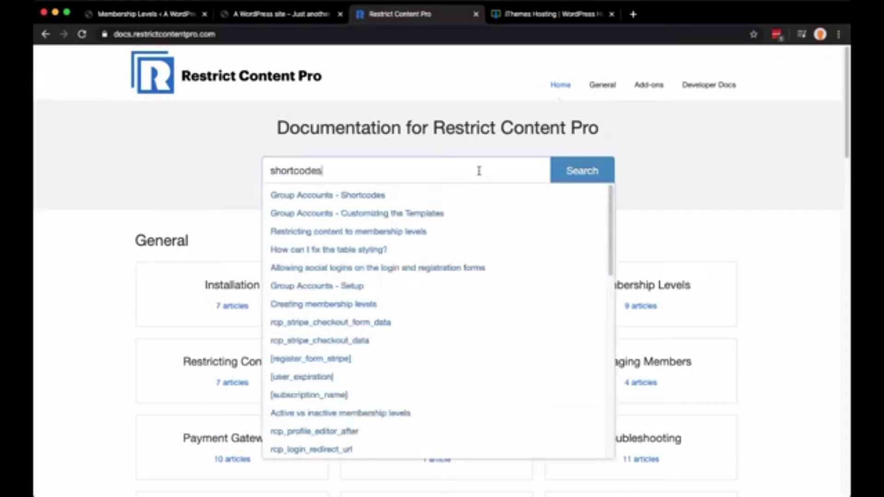
pyautogui.press('Return')
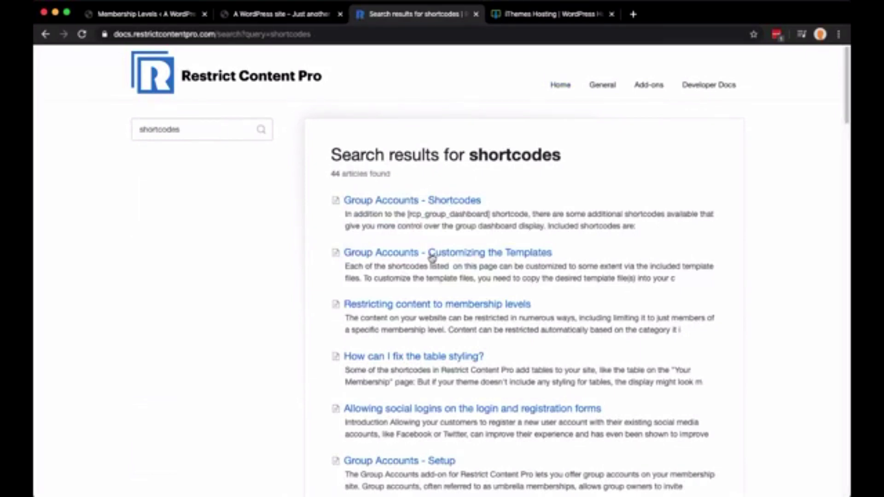
# Skim the Creating membership levels article, then scroll the results down to [register_form_stripe]
pyautogui.scroll(-5, 432, 258)
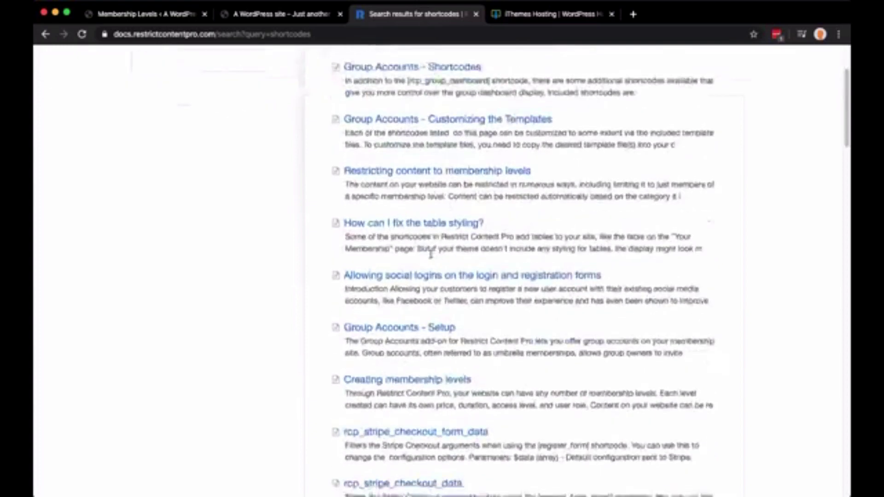
pyautogui.click(442, 360)
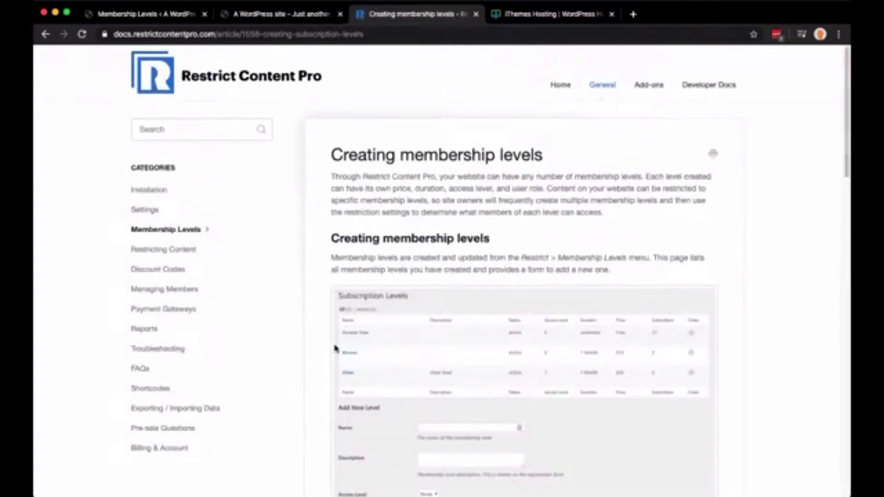
pyautogui.scroll(-15, 334, 349)
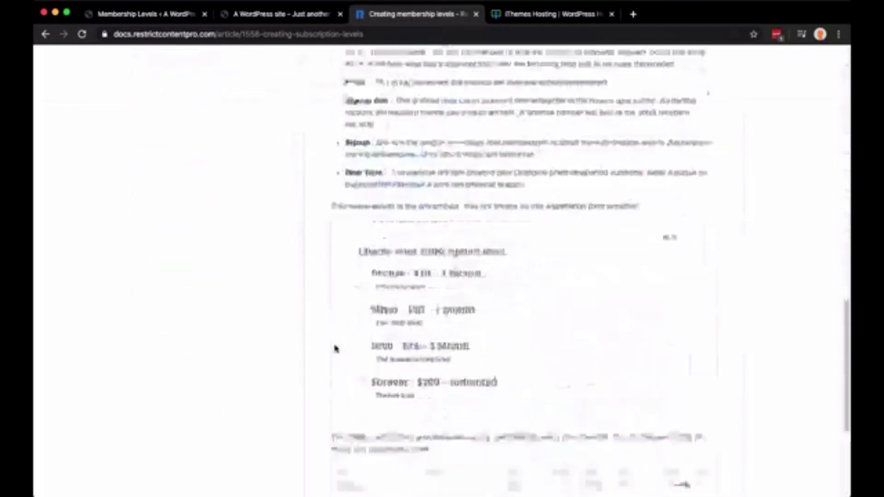
pyautogui.scroll(-5, 335, 348)
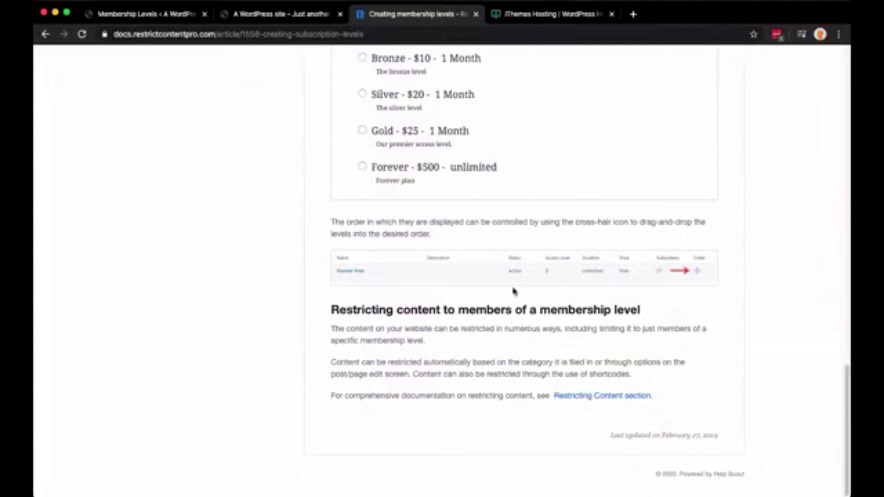
pyautogui.scroll(8, 515, 297)
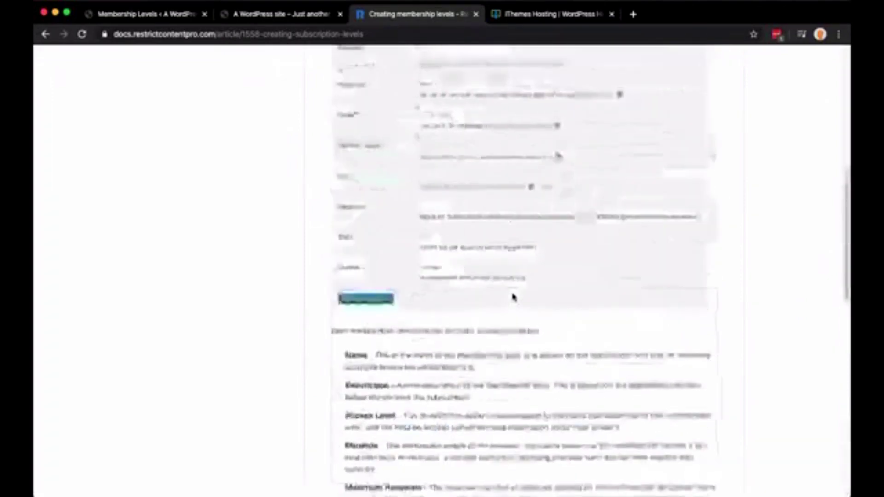
pyautogui.scroll(-8, 514, 297)
pyautogui.scroll(10, 514, 298)
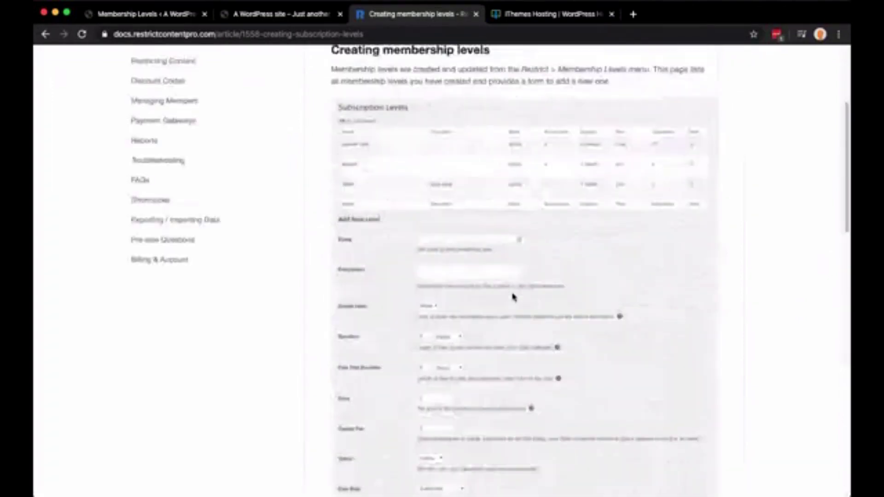
pyautogui.scroll(5, 515, 297)
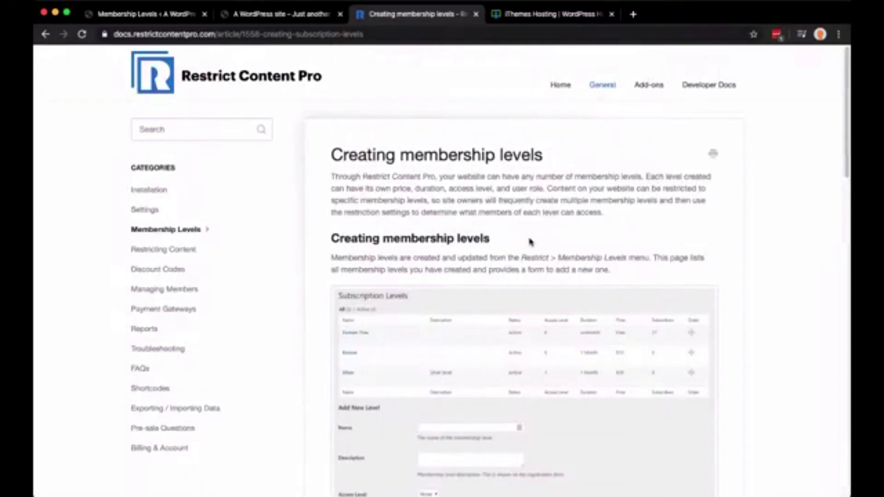
pyautogui.press('super+bracketleft')
pyautogui.scroll(-2, 360, 273)
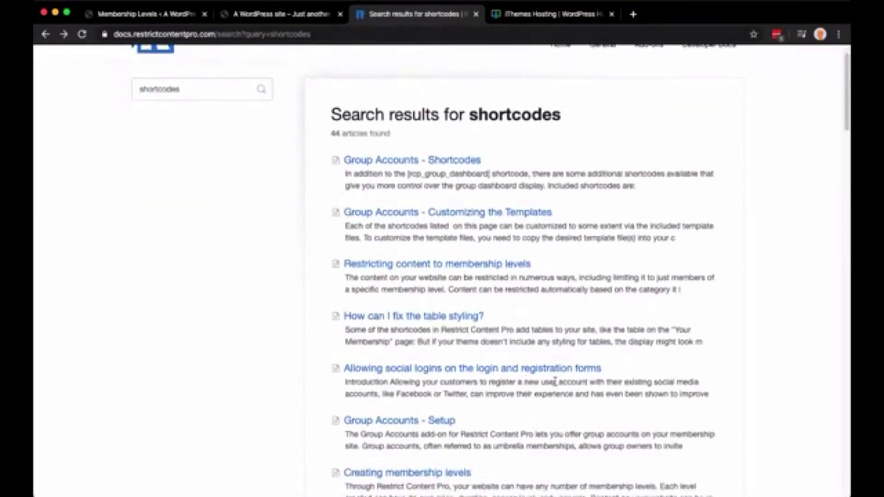
pyautogui.scroll(-8, 583, 378)
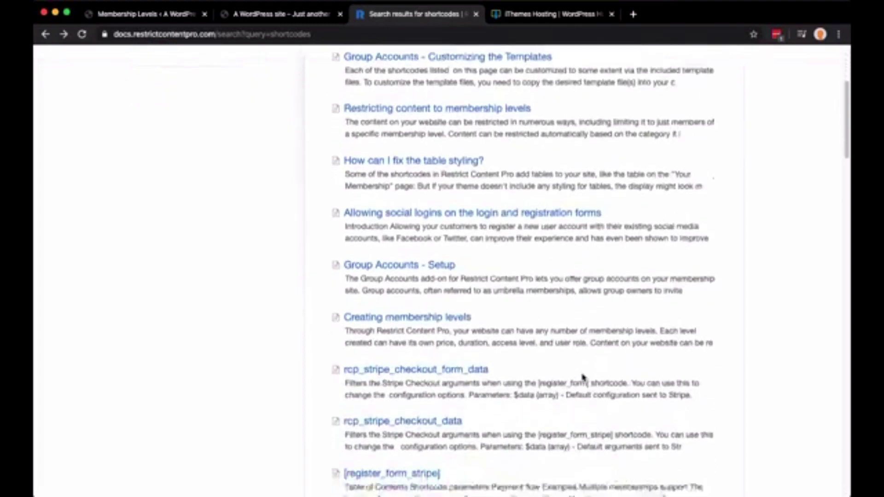
pyautogui.scroll(-2, 583, 378)
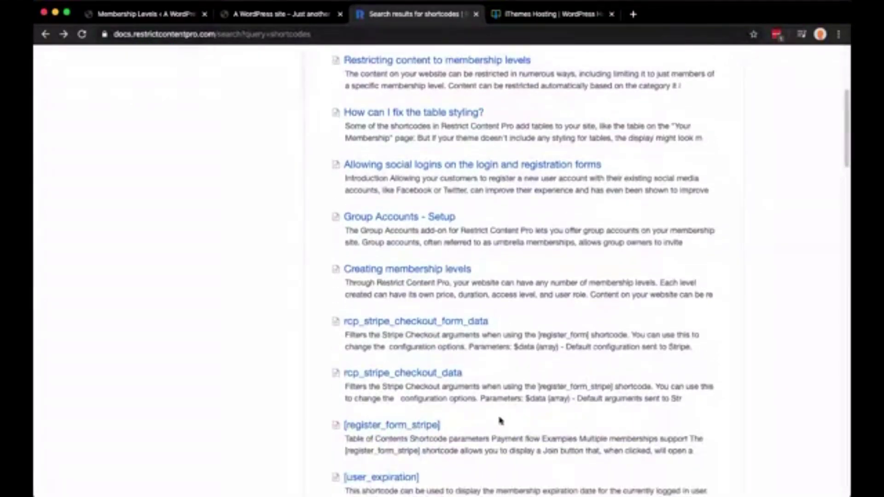
pyautogui.scroll(-2, 500, 420)
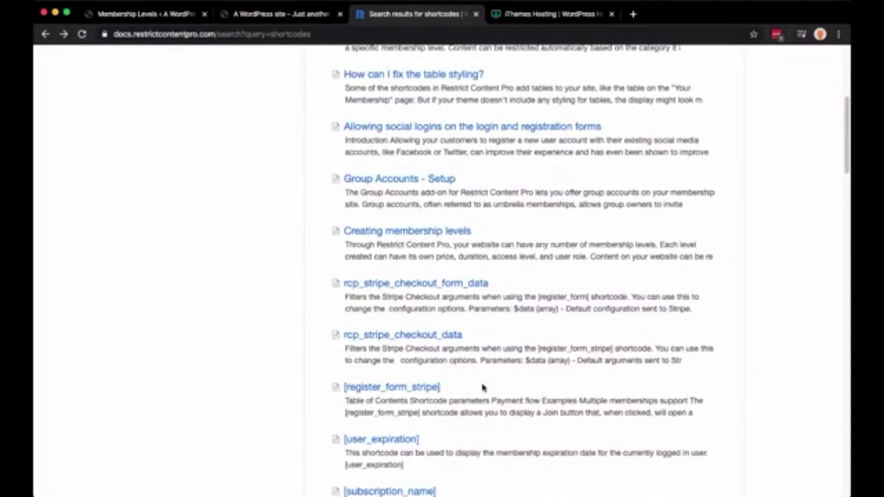
# Move from the [register_form_stripe] article to [register_form] and select its id="3" example
pyautogui.click(408, 388)
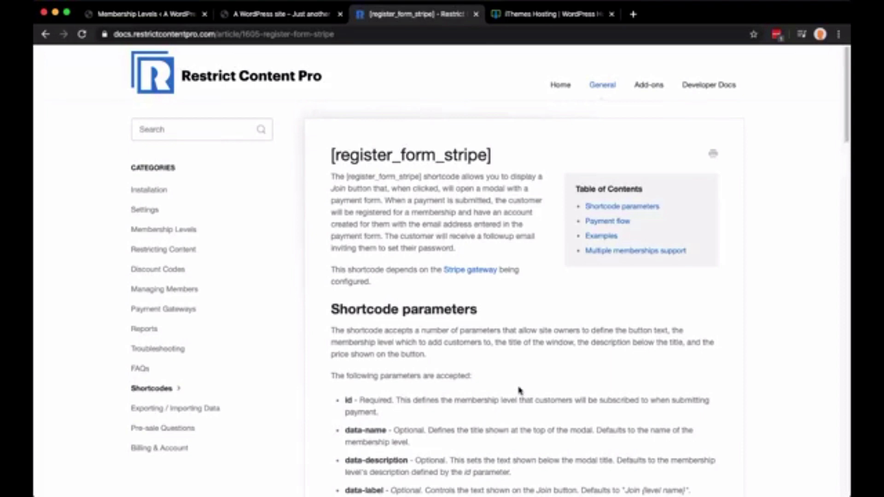
pyautogui.scroll(-2, 519, 391)
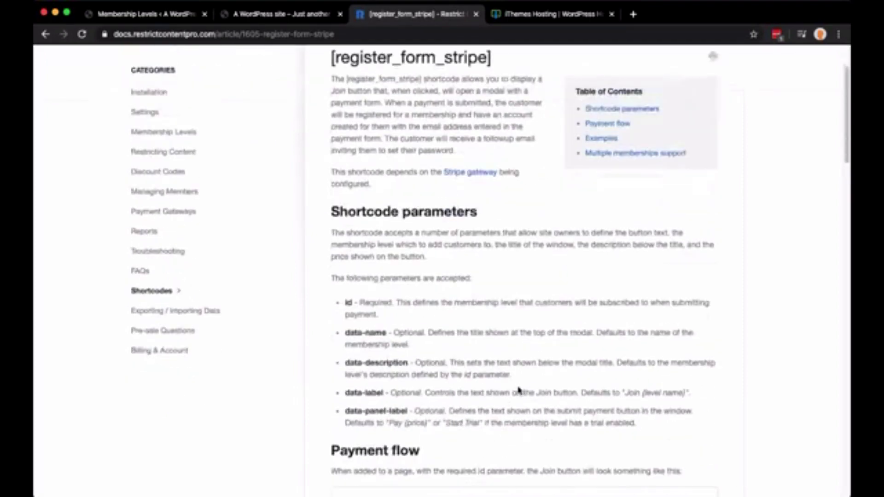
pyautogui.scroll(1, 518, 389)
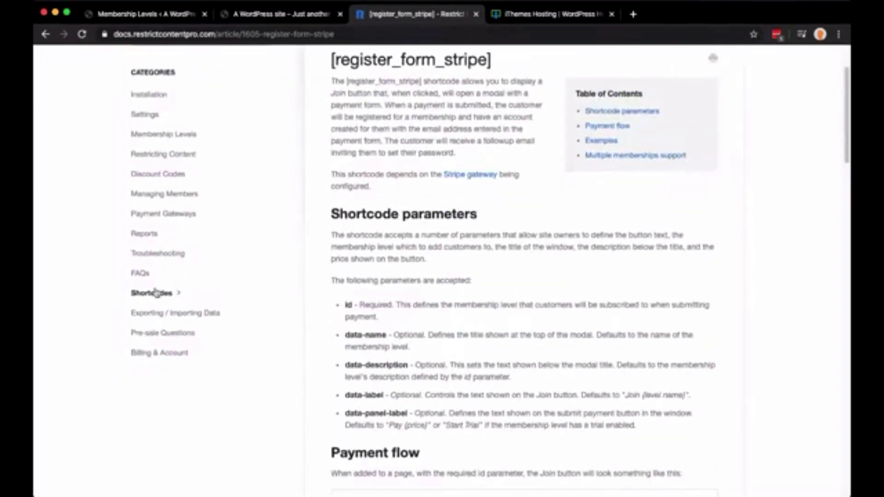
pyautogui.click(156, 297)
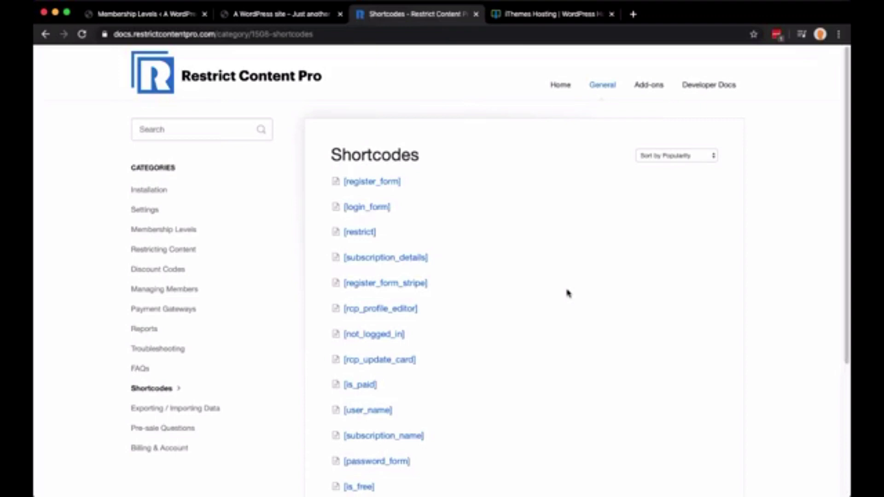
pyautogui.click(390, 182)
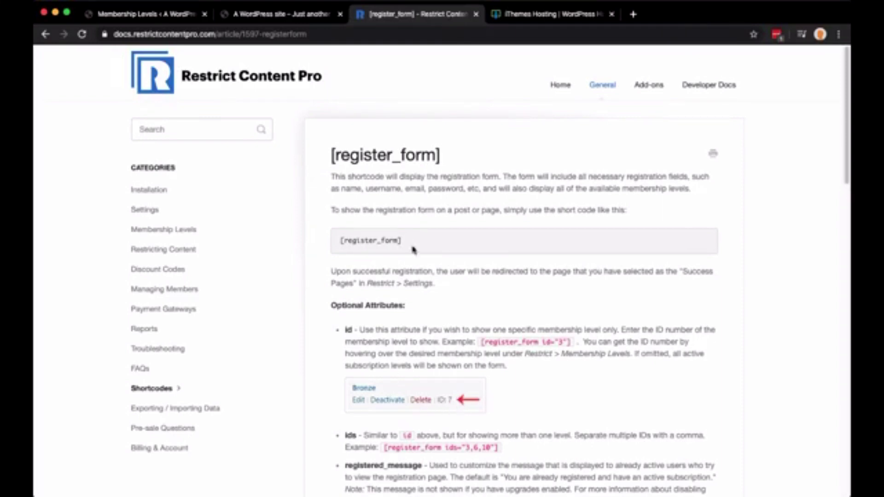
pyautogui.moveTo(409, 244); pyautogui.dragTo(314, 244)
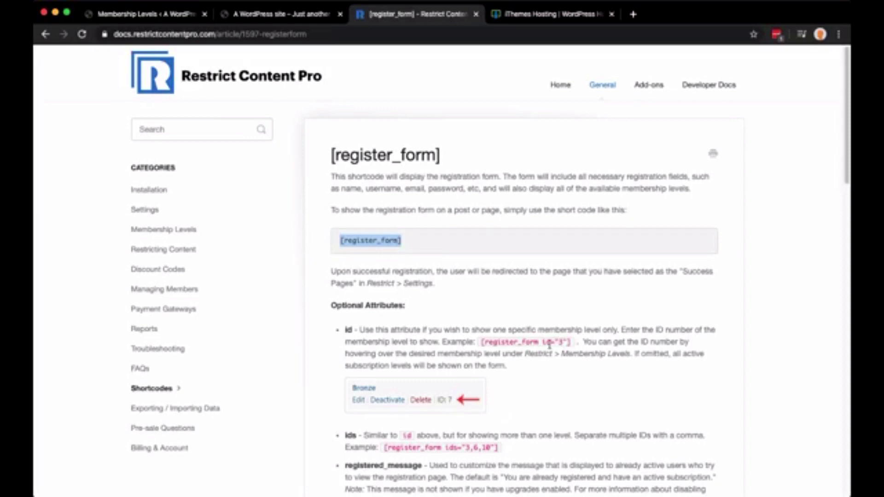
pyautogui.moveTo(543, 344); pyautogui.dragTo(566, 342)
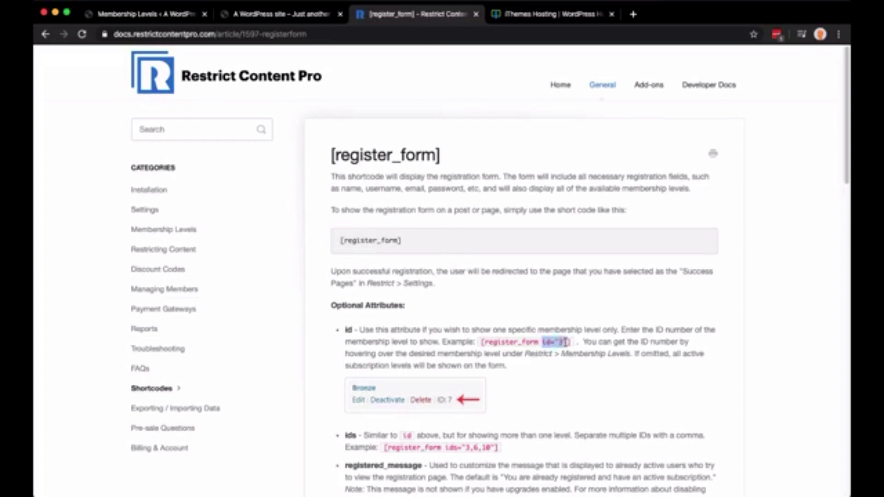
# Open the Register page in the WordPress editor
pyautogui.click(128, 14)
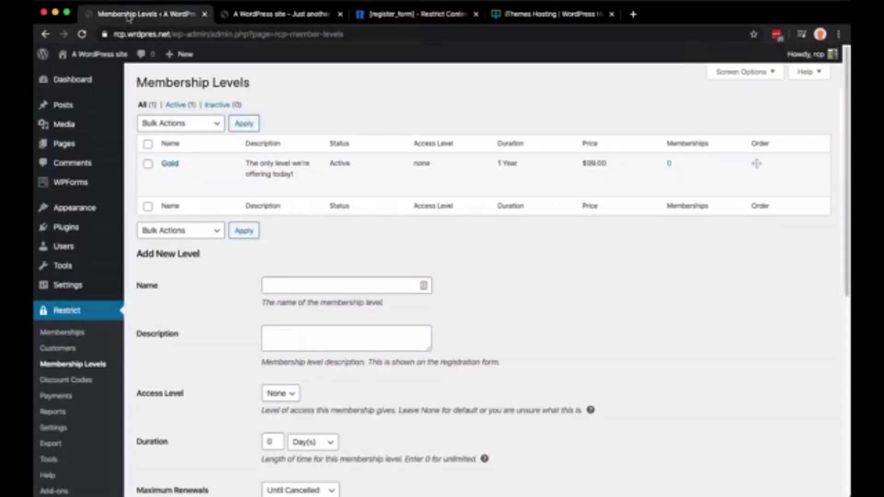
pyautogui.moveTo(83, 146)
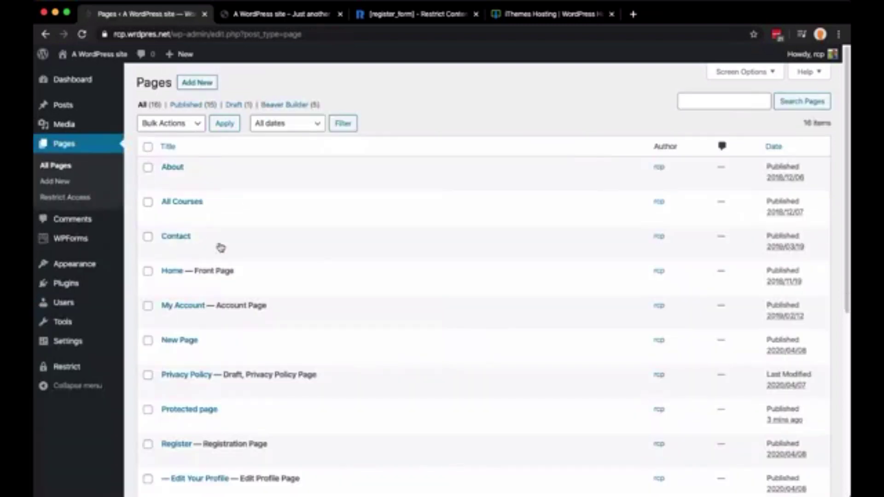
pyautogui.scroll(-1, 307, 312)
pyautogui.scroll(-5, 308, 312)
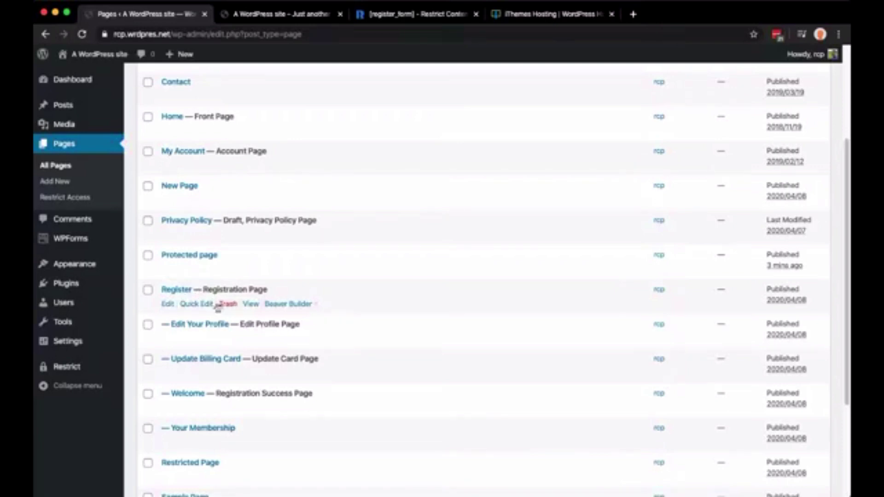
pyautogui.click(167, 305)
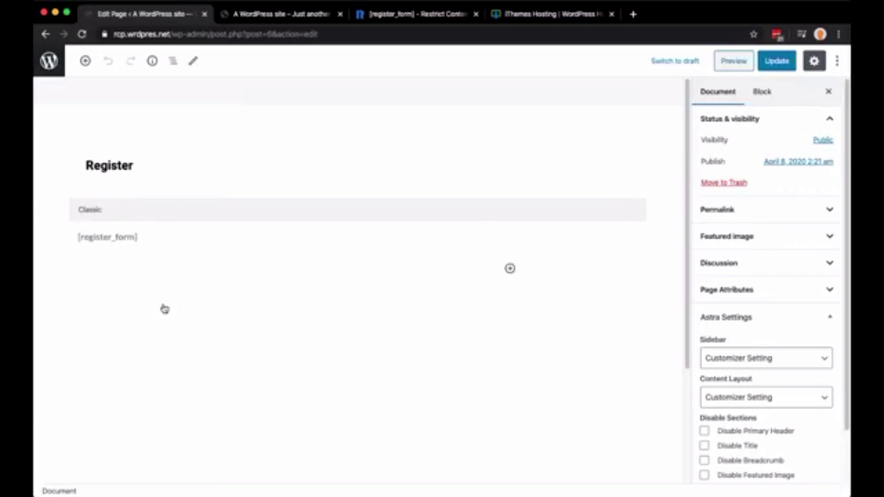
# Change the Register page shortcode to [register_form id="2"] and update the page
pyautogui.click(112, 237)
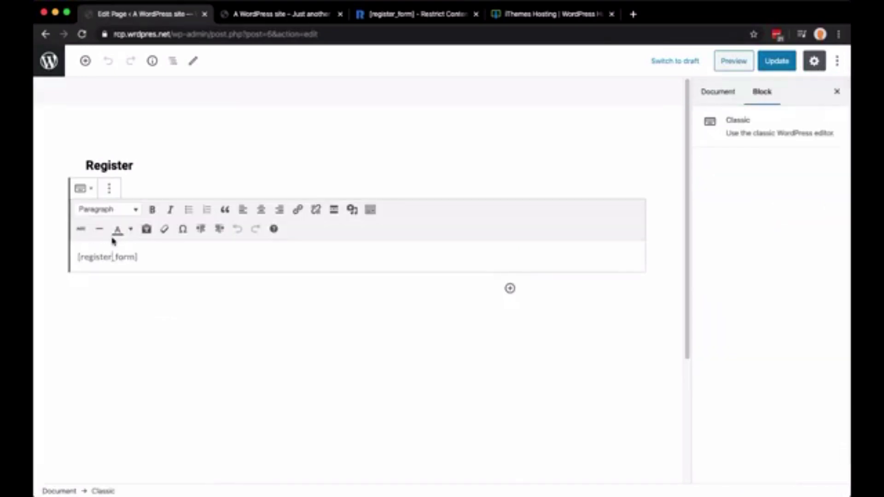
pyautogui.click(191, 248)
pyautogui.moveTo(166, 257); pyautogui.dragTo(79, 260)
pyautogui.click(218, 261)
pyautogui.click(777, 62)
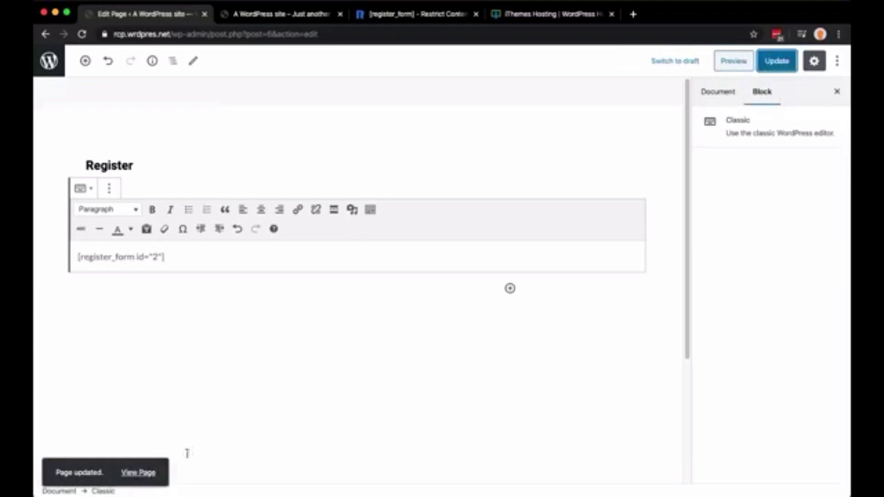
pyautogui.click(146, 473)
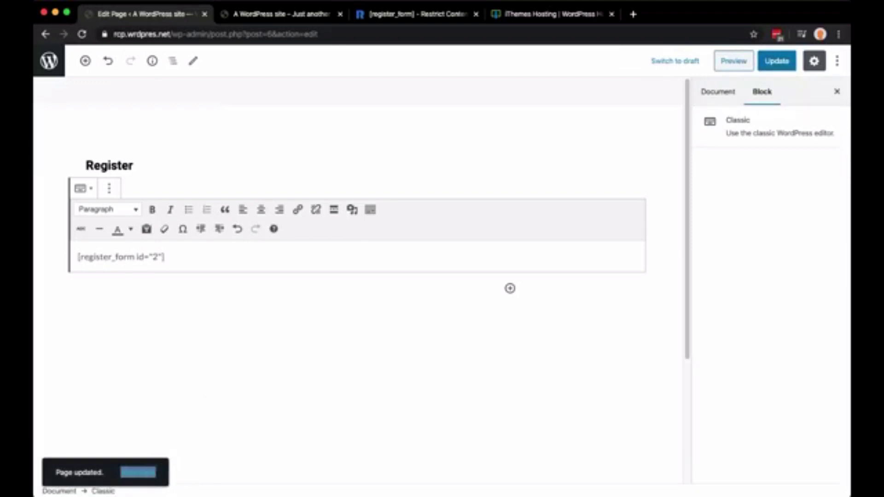
pyautogui.click(295, 295)
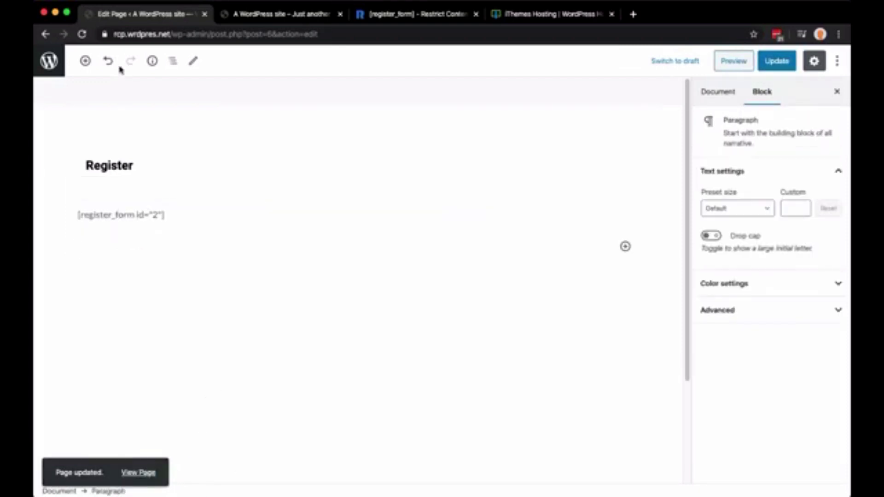
pyautogui.click(248, 14)
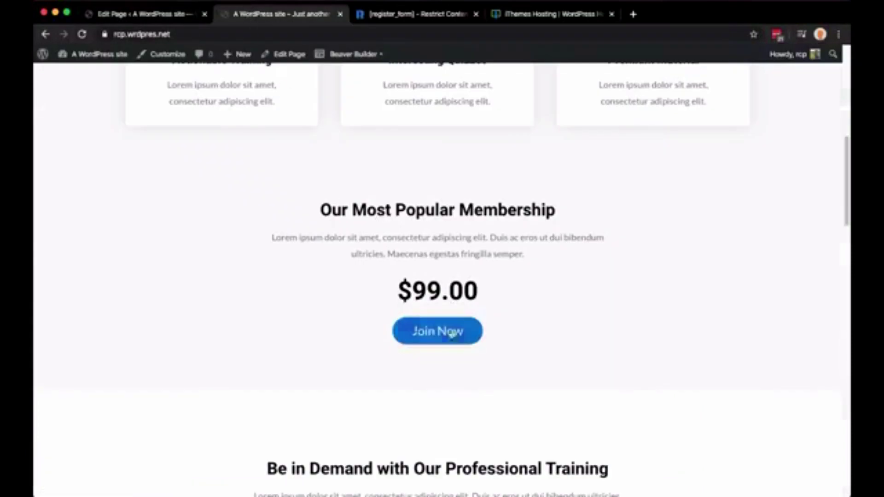
pyautogui.click(353, 54)
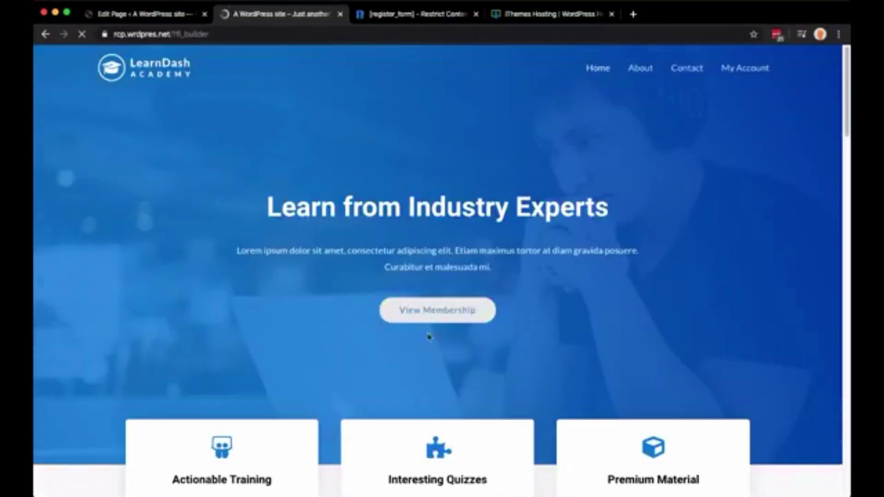
pyautogui.scroll(-15, 428, 338)
pyautogui.scroll(5, 428, 338)
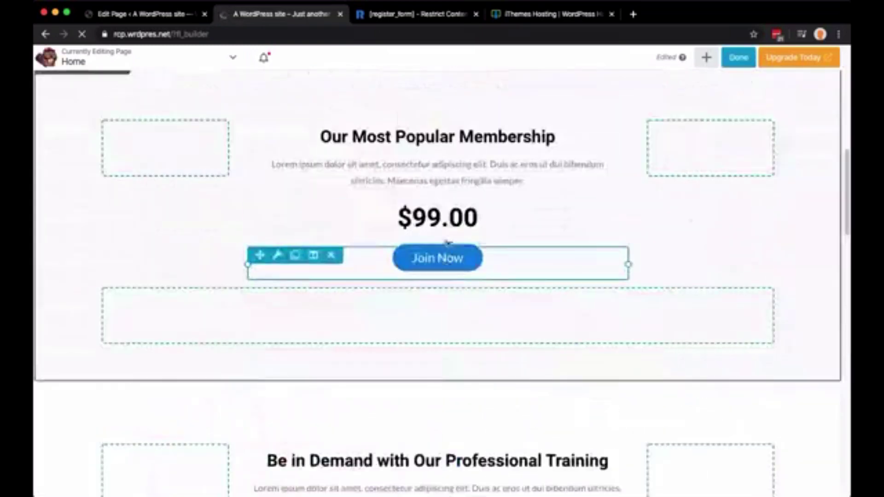
pyautogui.click(444, 268)
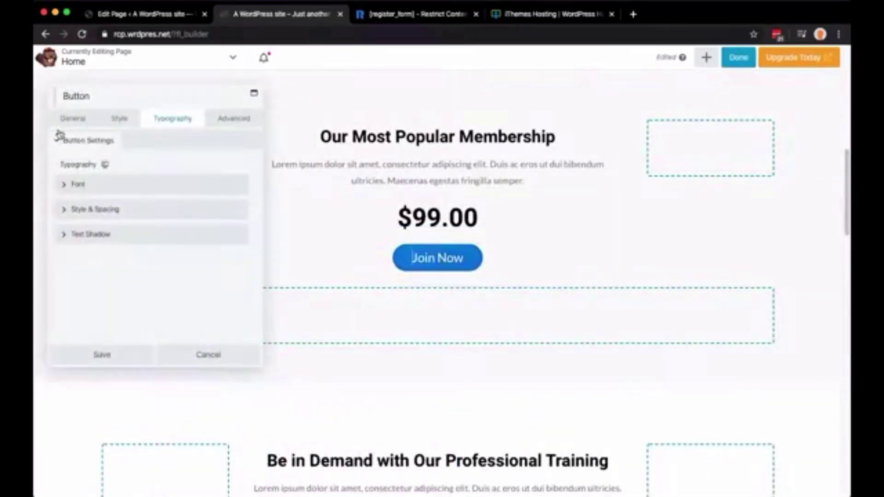
pyautogui.click(75, 119)
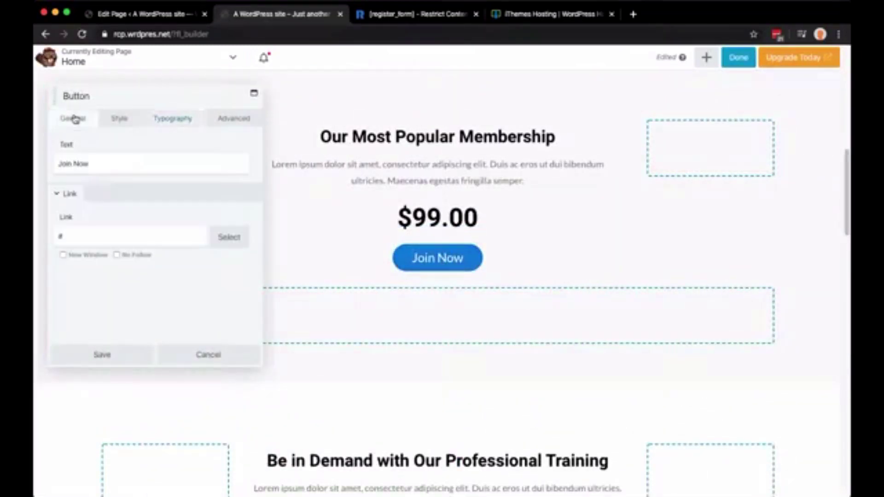
pyautogui.doubleClick(87, 235)
pyautogui.write('https://rcp.wrdpres.net/register/')
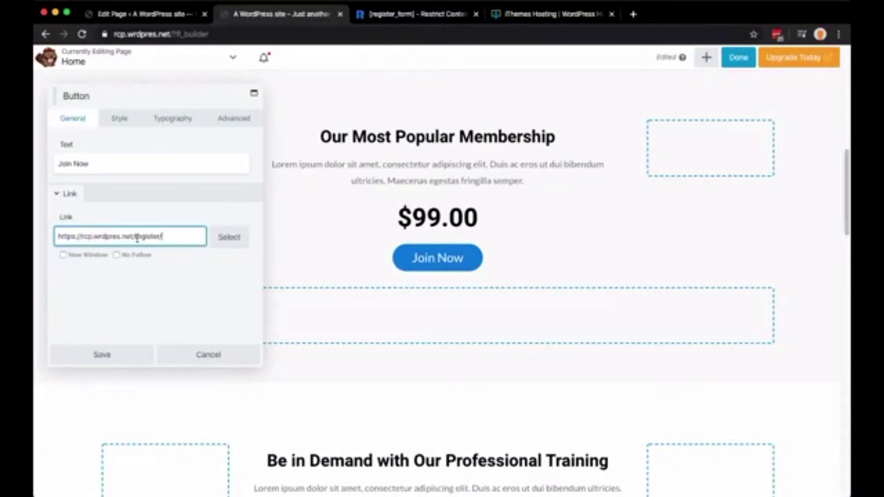
pyautogui.click(127, 354)
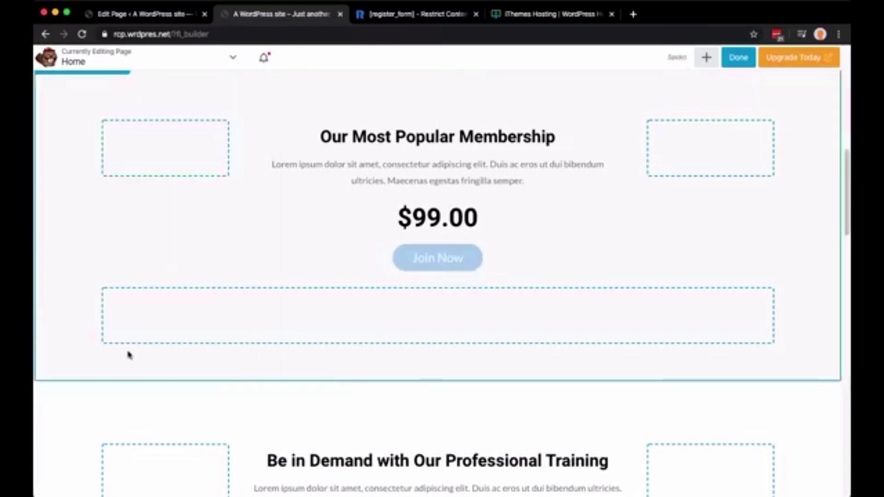
# Link the View Membership button to the same register URL and publish the home page
pyautogui.scroll(10, 431, 282)
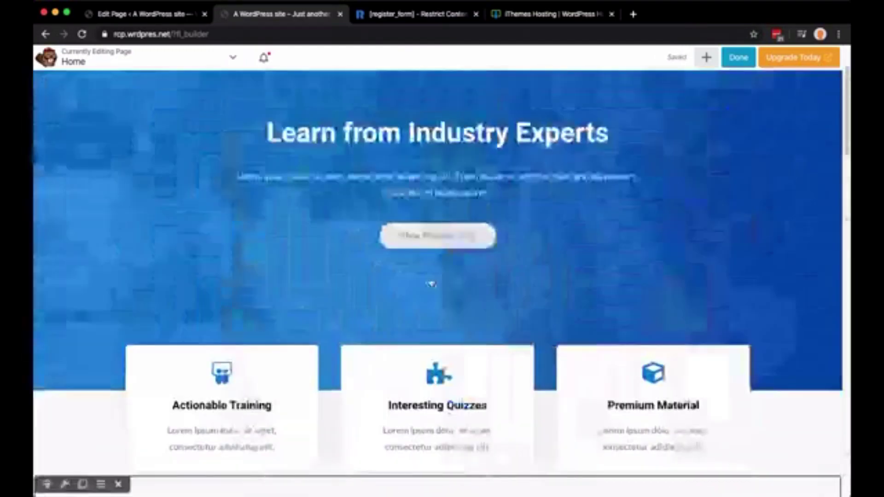
pyautogui.click(447, 237)
pyautogui.doubleClick(167, 235)
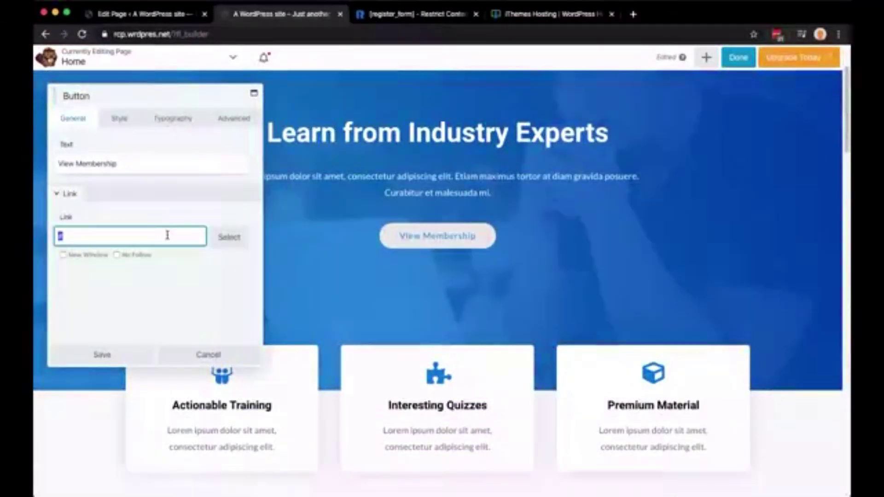
pyautogui.write('https://rcp.wrdpres.net/register/')
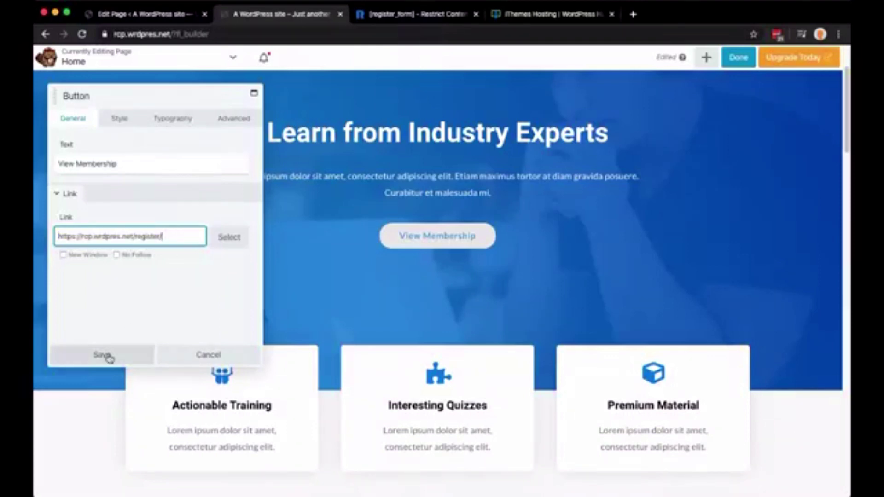
pyautogui.click(104, 356)
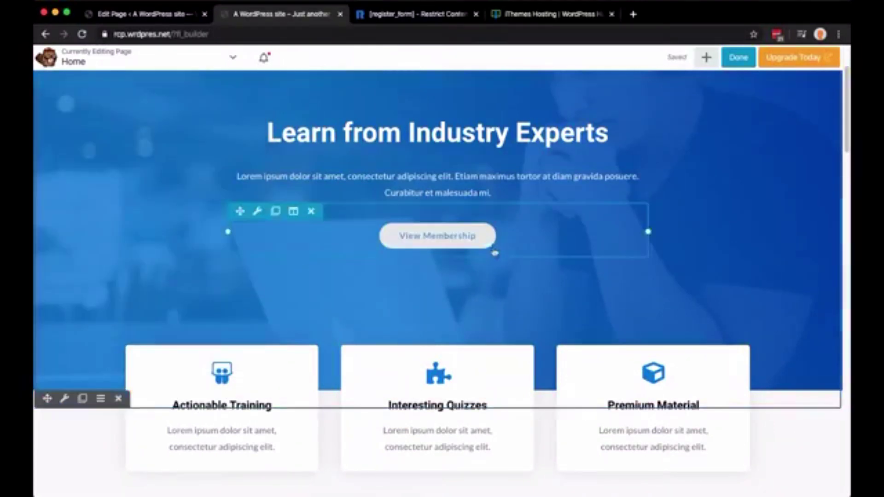
pyautogui.click(738, 57)
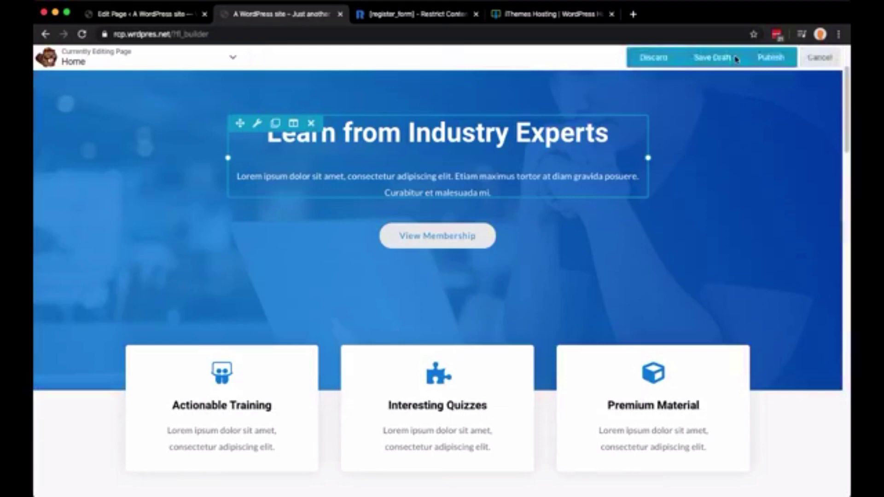
pyautogui.click(791, 58)
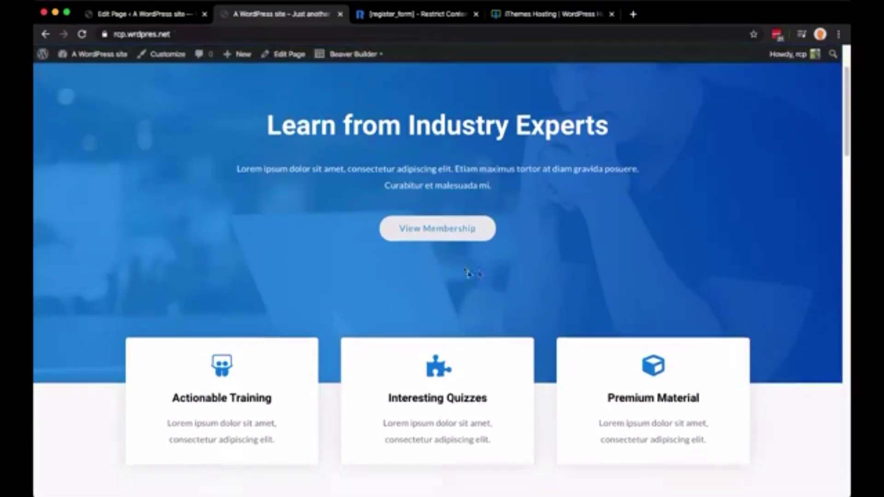
# Follow View Membership to the Register page and check the Stripe test card details
pyautogui.click(433, 230)
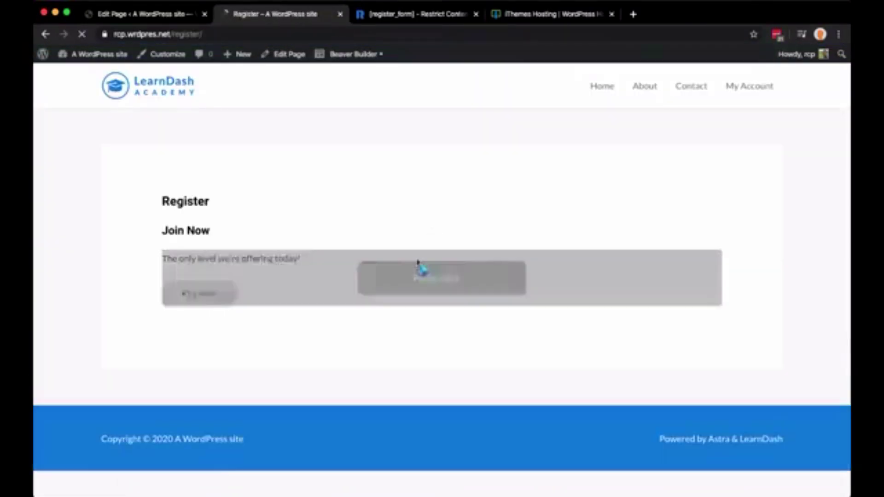
pyautogui.scroll(-1, 148, 228)
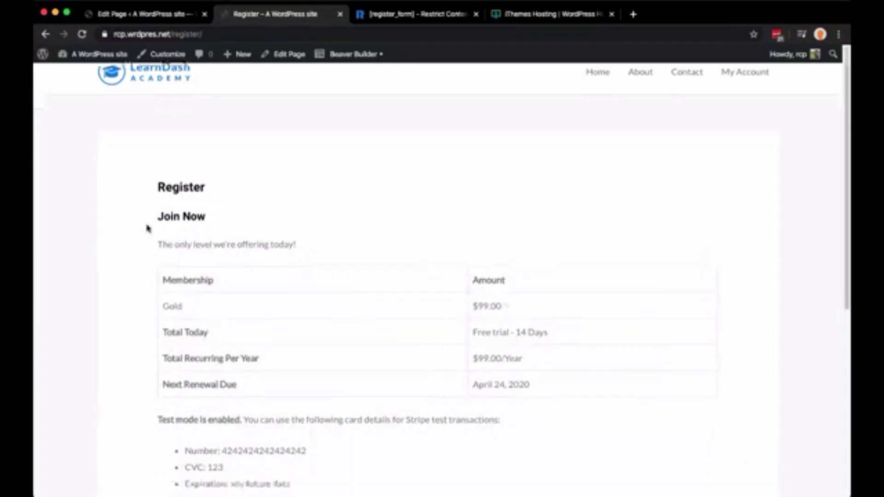
pyautogui.scroll(-4, 147, 228)
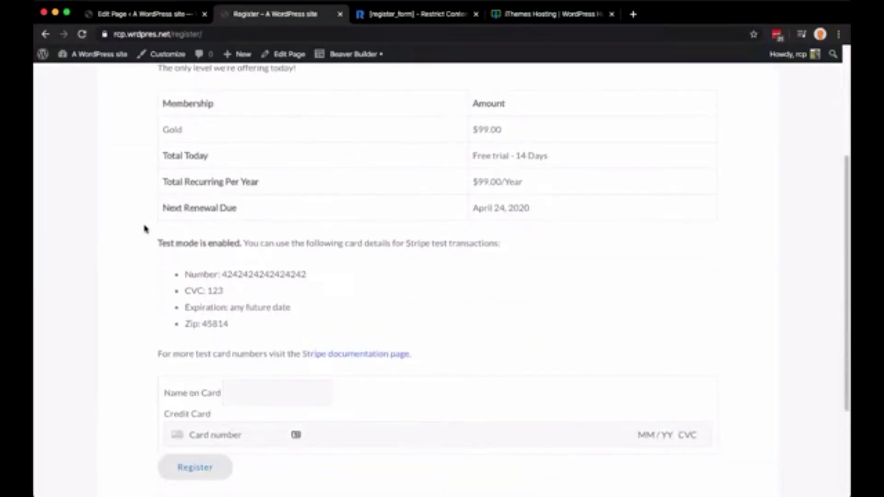
pyautogui.moveTo(154, 243); pyautogui.dragTo(463, 366)
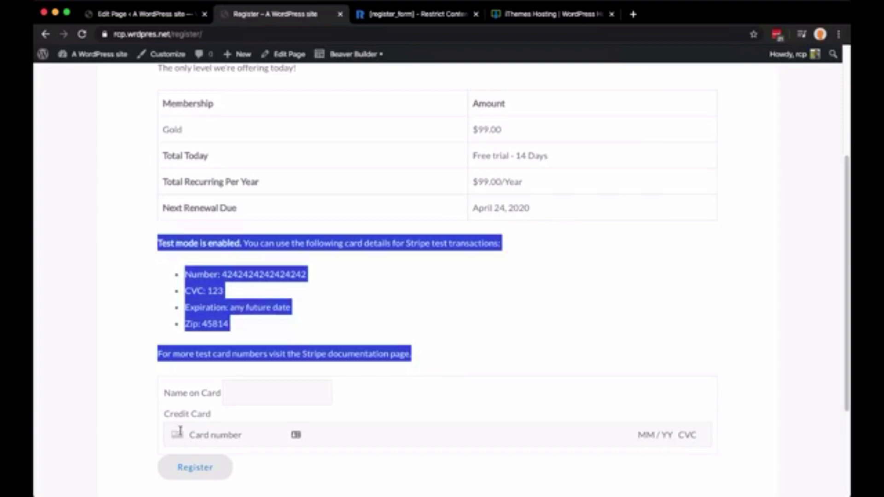
pyautogui.click(480, 322)
# Confirm the Gold level shows a 14-day free trial, then $99.00/Year
pyautogui.scroll(2, 482, 323)
pyautogui.scroll(1, 482, 323)
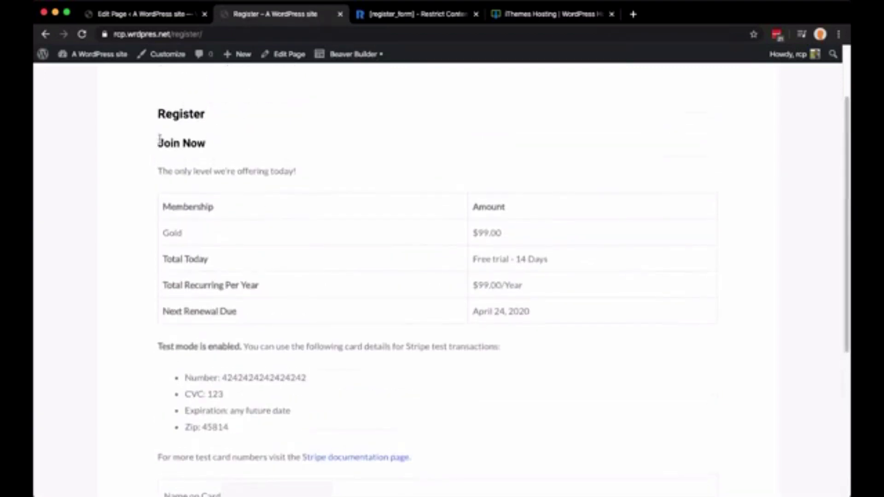
pyautogui.moveTo(152, 114); pyautogui.dragTo(626, 318)
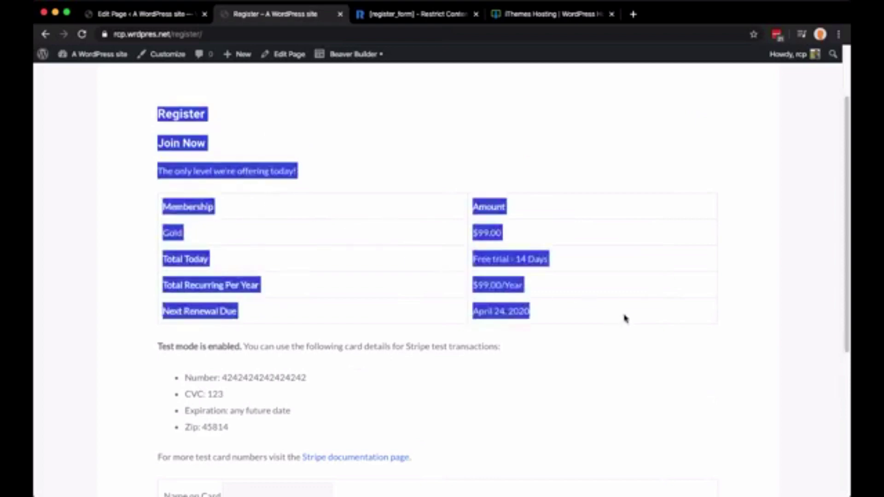
pyautogui.click(541, 255)
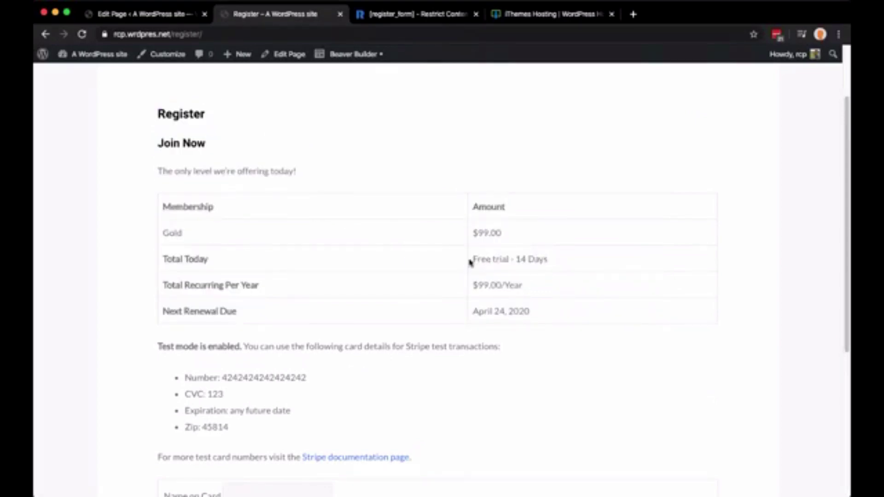
pyautogui.moveTo(470, 262); pyautogui.dragTo(568, 265)
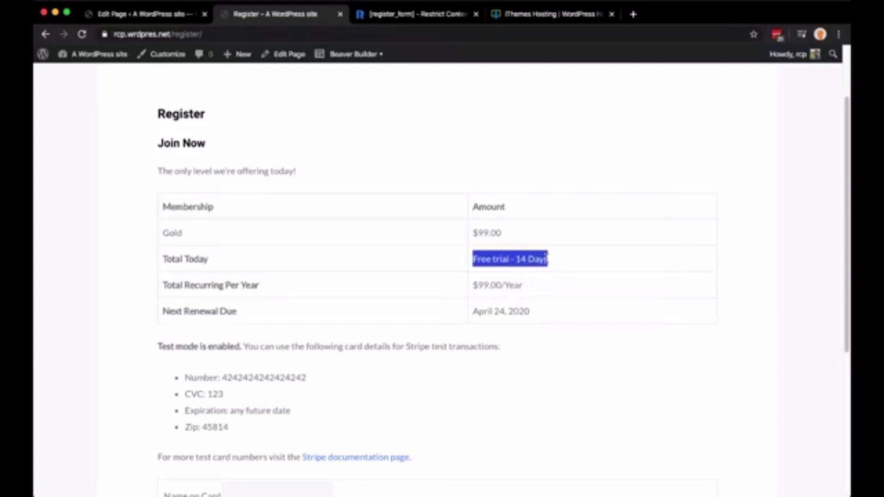
pyautogui.moveTo(464, 289); pyautogui.dragTo(535, 289)
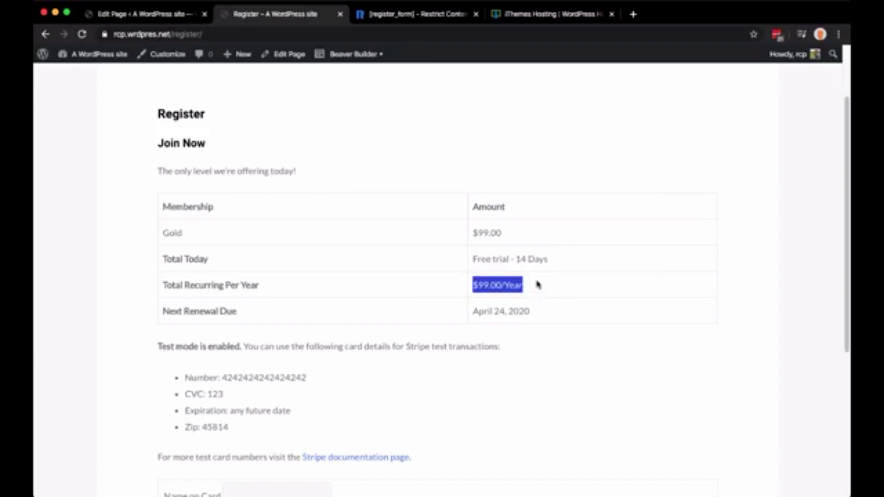
pyautogui.click(538, 283)
pyautogui.scroll(-3, 538, 284)
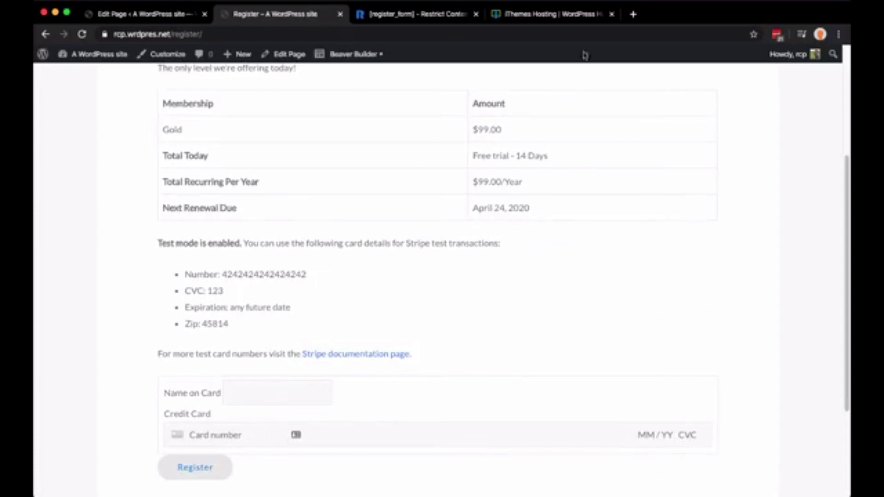
# Log out, return to the site's front page and open the membership registration page
pyautogui.moveTo(788, 54)
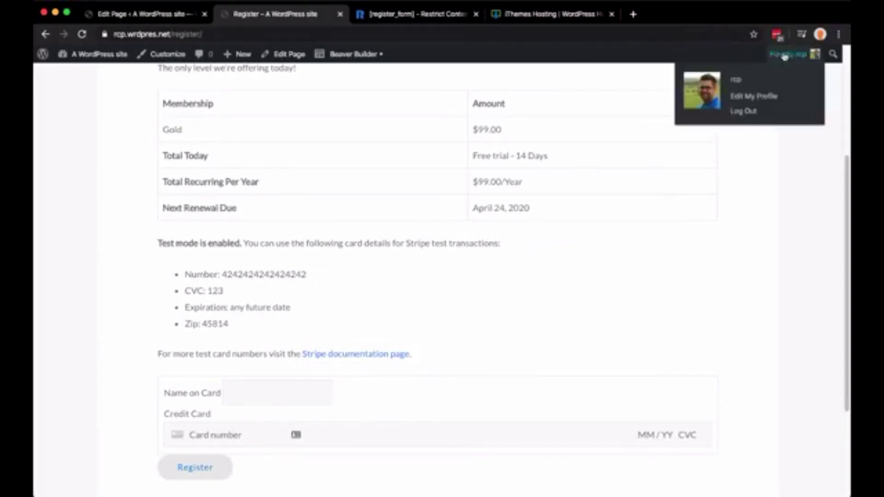
pyautogui.click(752, 110)
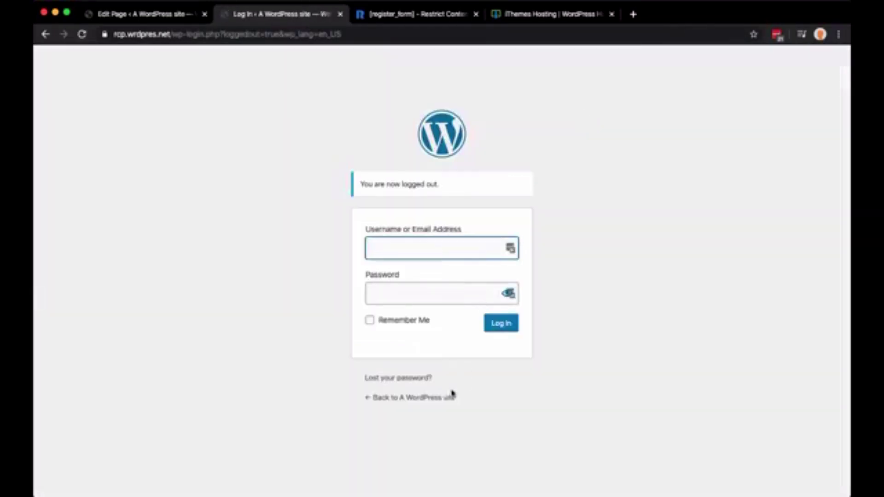
pyautogui.click(449, 398)
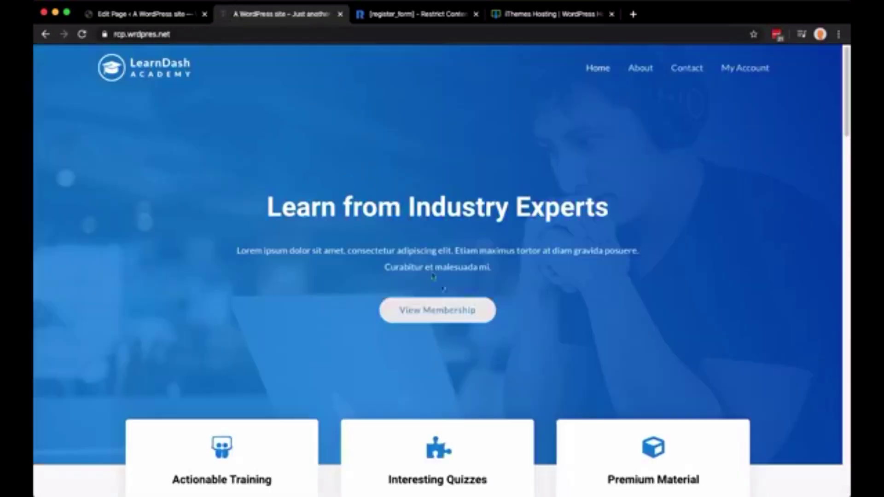
pyautogui.click(450, 310)
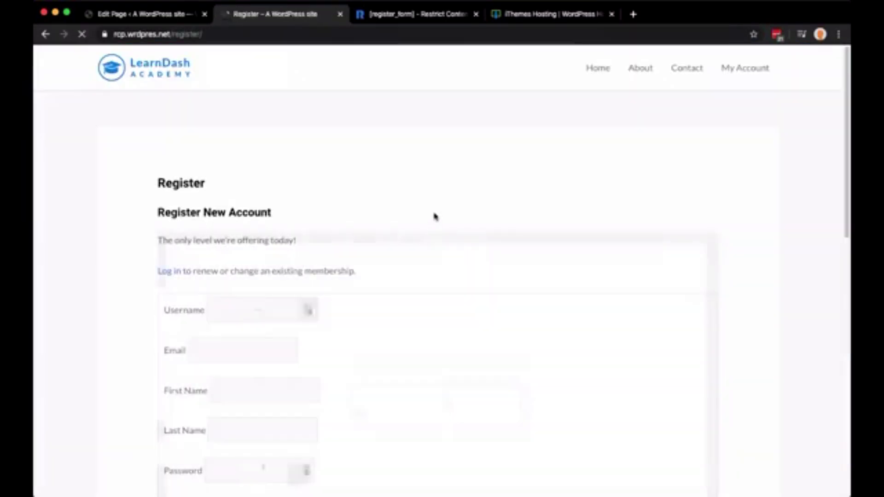
# Scroll through the Register form showing Gold at $99.00 and Stripe test mode enabled
pyautogui.scroll(-2, 551, 227)
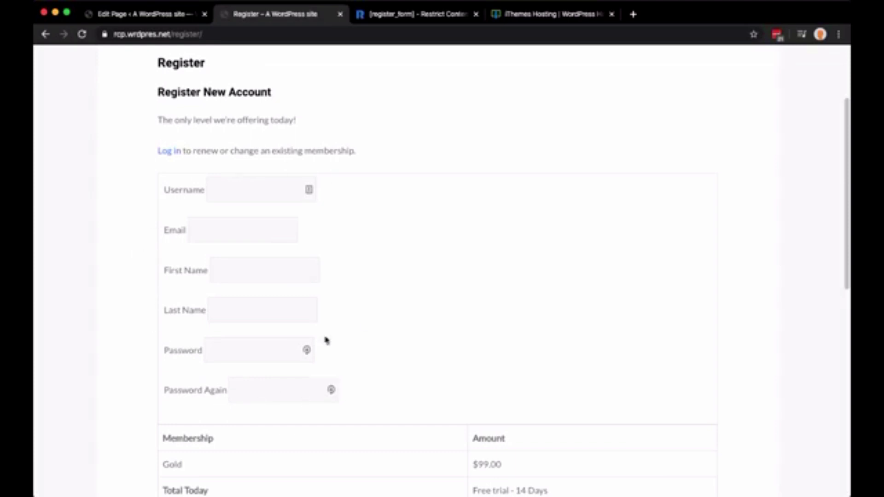
pyautogui.scroll(-5, 312, 300)
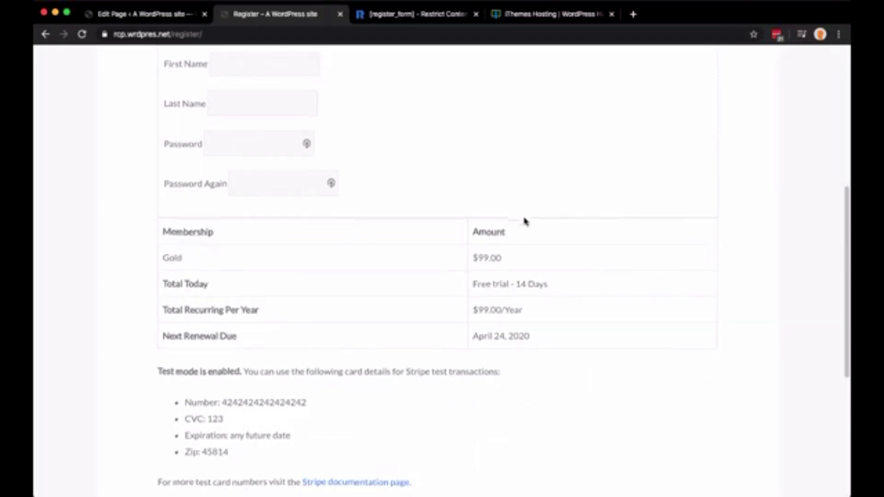
pyautogui.scroll(-5, 525, 220)
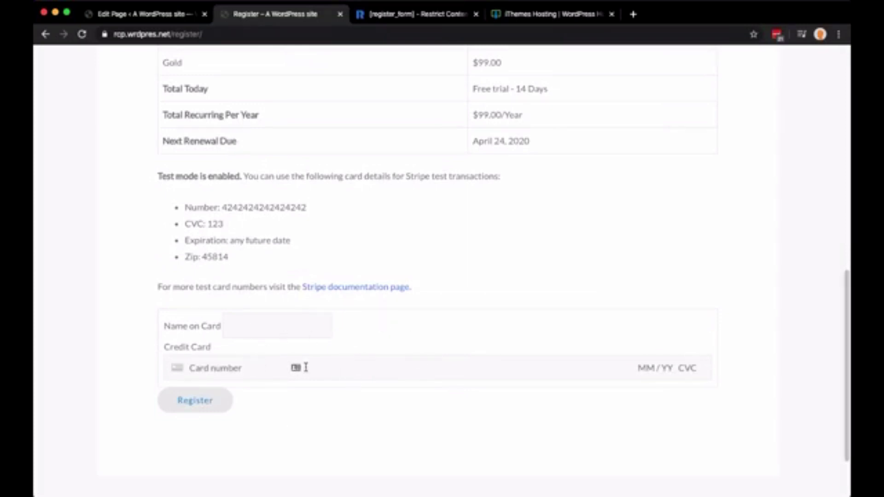
pyautogui.scroll(6, 305, 368)
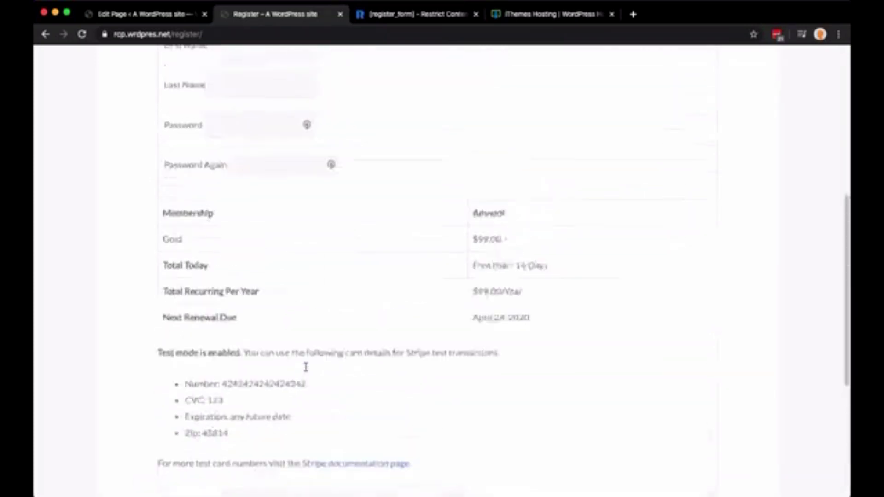
pyautogui.scroll(4, 306, 367)
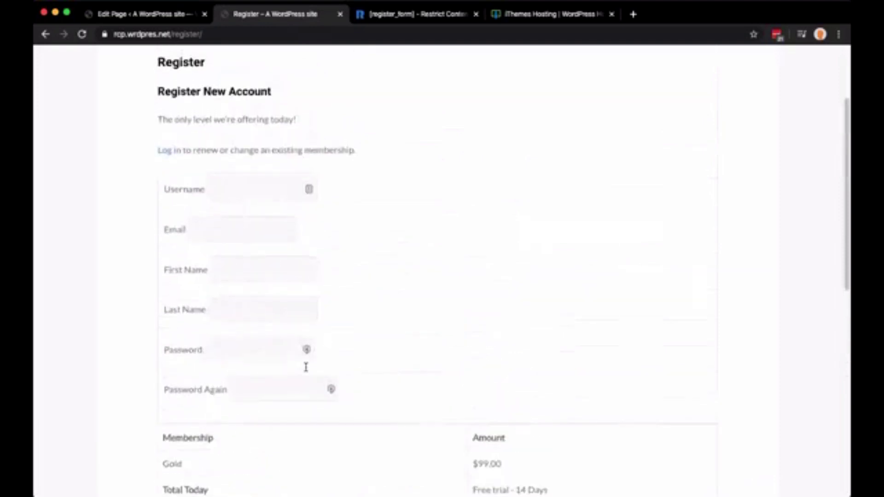
pyautogui.scroll(3, 306, 367)
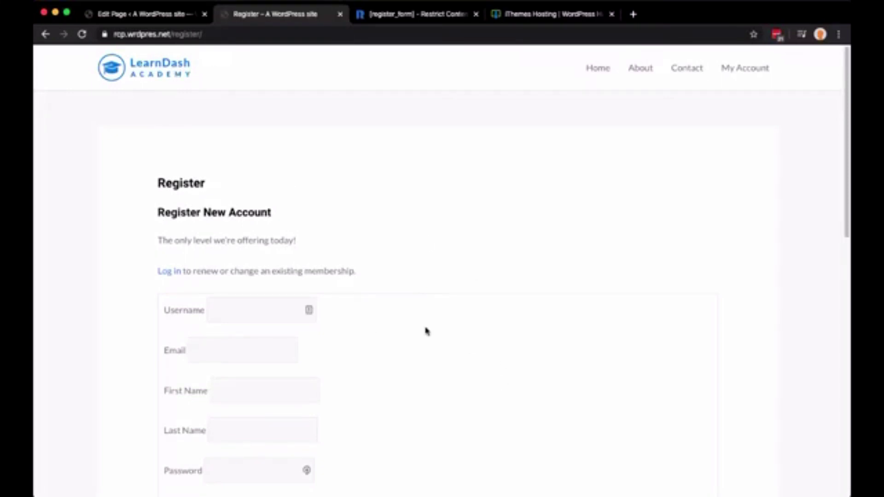
pyautogui.scroll(-9, 426, 331)
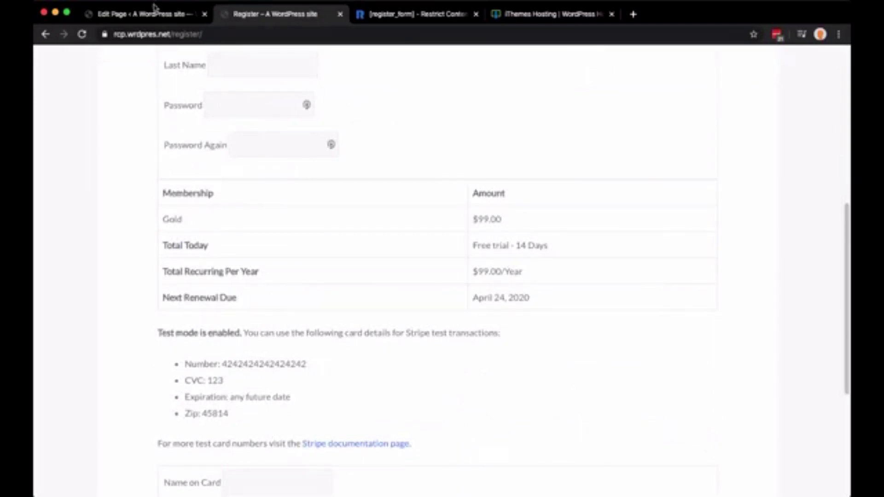
# Log back into the admin through the session-expired dialog with the saved username and password
pyautogui.click(166, 14)
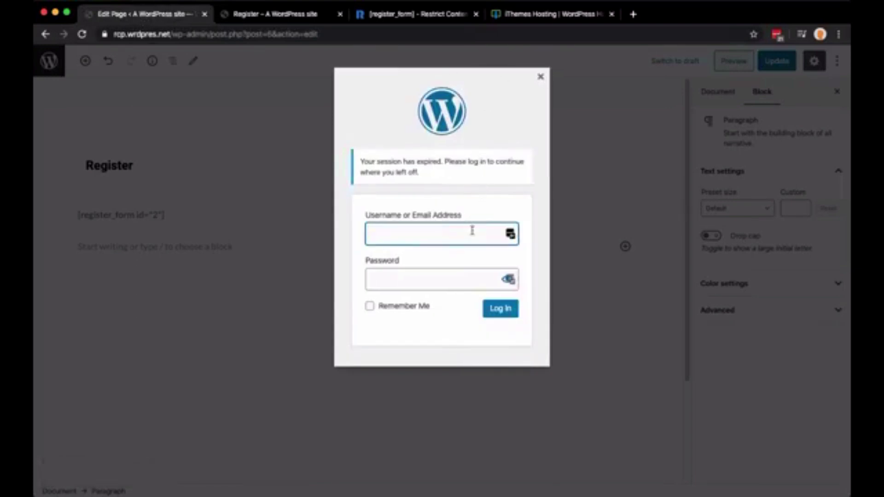
pyautogui.write('rcp')
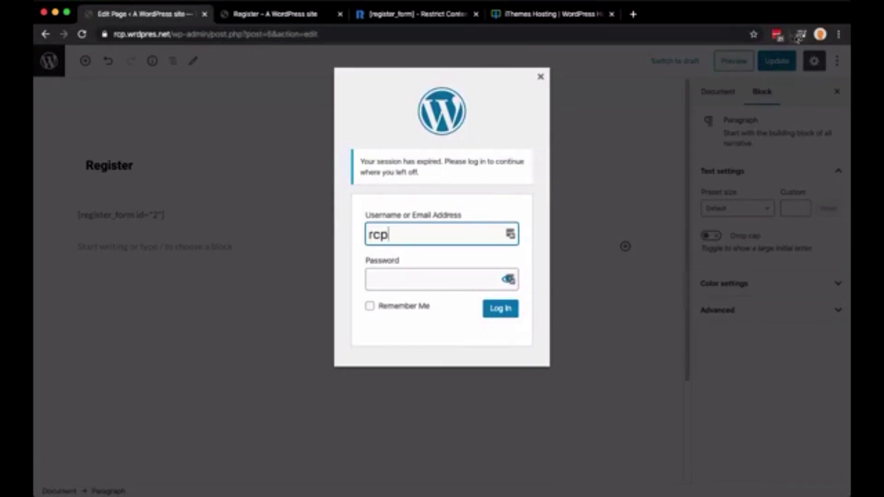
pyautogui.click(778, 36)
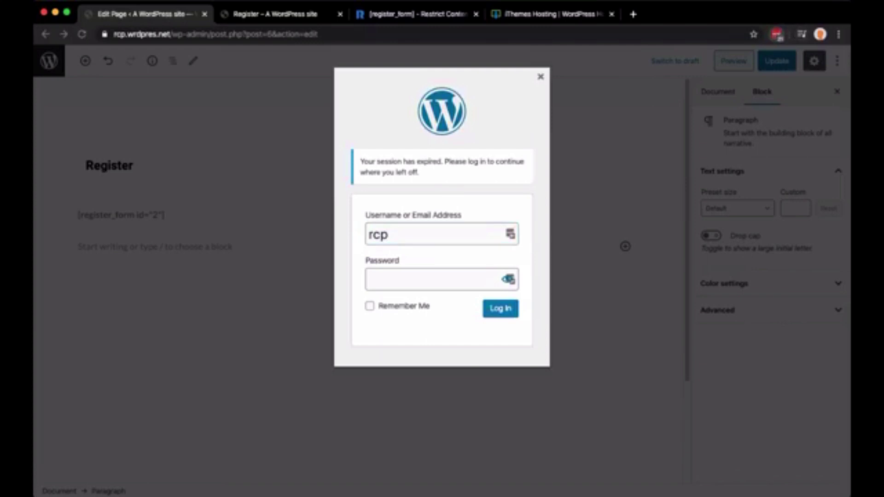
pyautogui.click(491, 310)
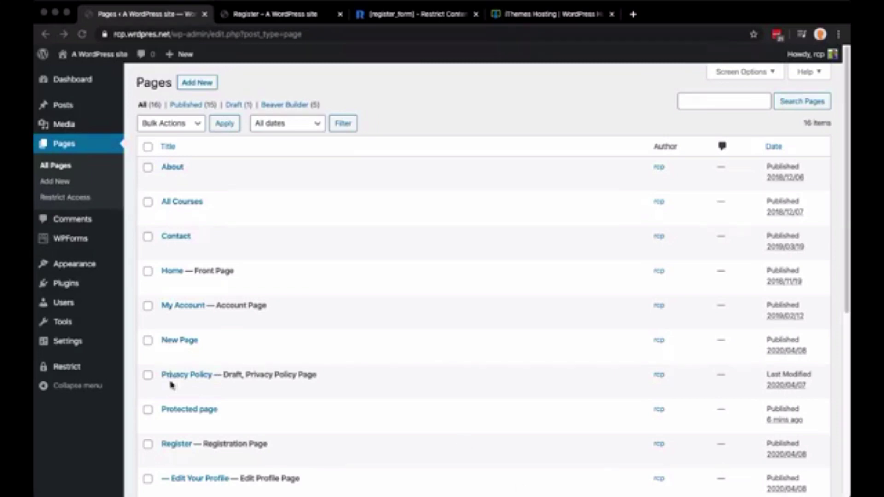
# Open the Restrict Content Pro settings and scroll through them
pyautogui.moveTo(76, 369)
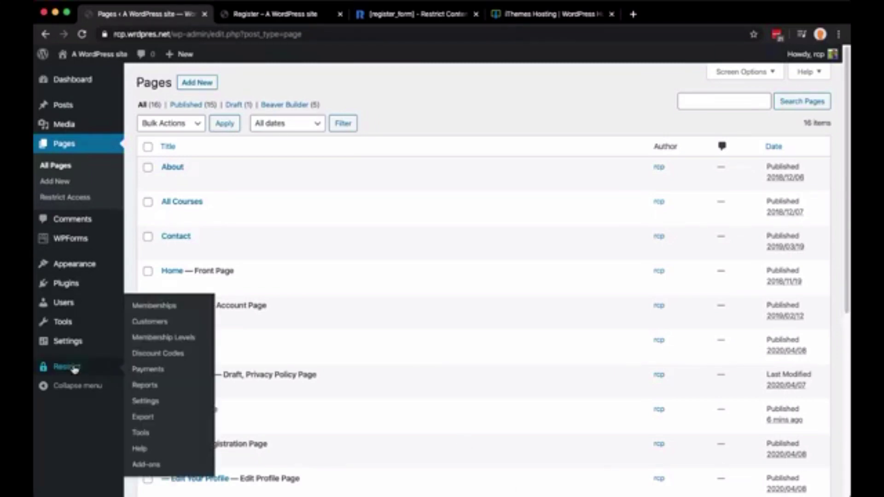
pyautogui.click(144, 400)
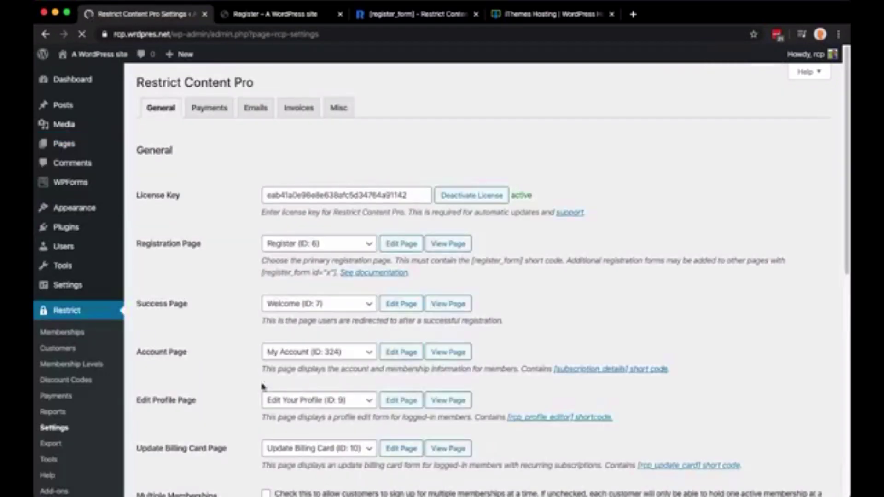
pyautogui.scroll(-10, 224, 301)
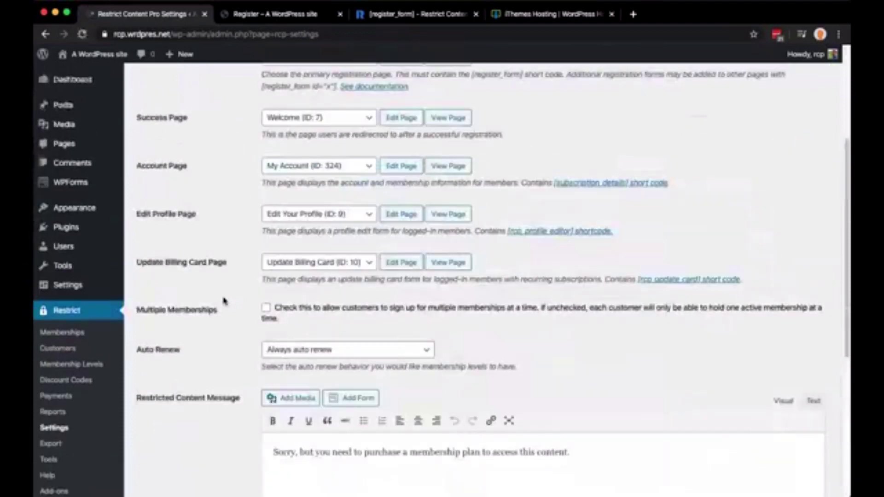
pyautogui.scroll(-6, 225, 302)
pyautogui.scroll(15, 225, 302)
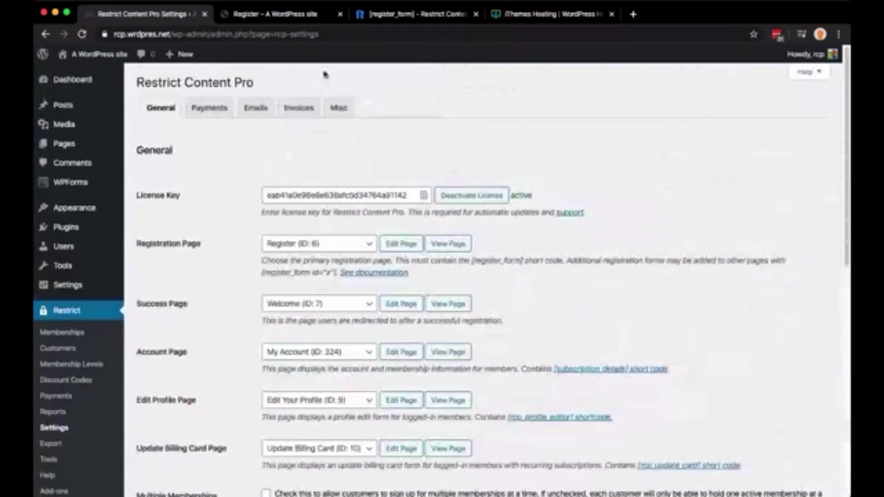
# Review the Misc options including Disable Form CSS, save them, and open the user profile
pyautogui.click(339, 108)
pyautogui.scroll(-9, 292, 339)
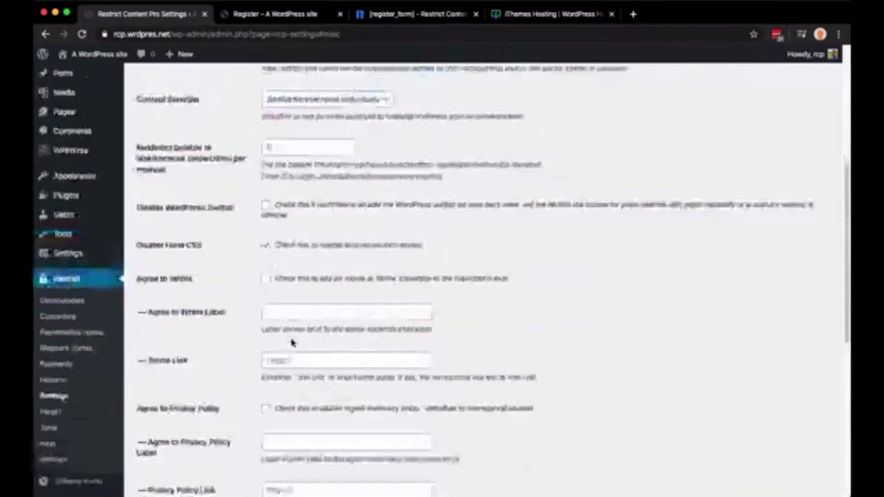
pyautogui.scroll(-4, 292, 340)
pyautogui.scroll(12, 292, 339)
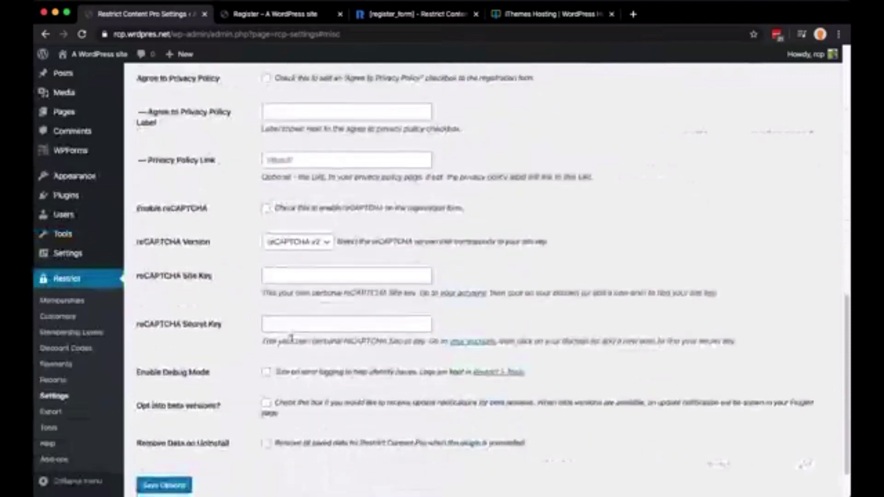
pyautogui.scroll(2, 293, 345)
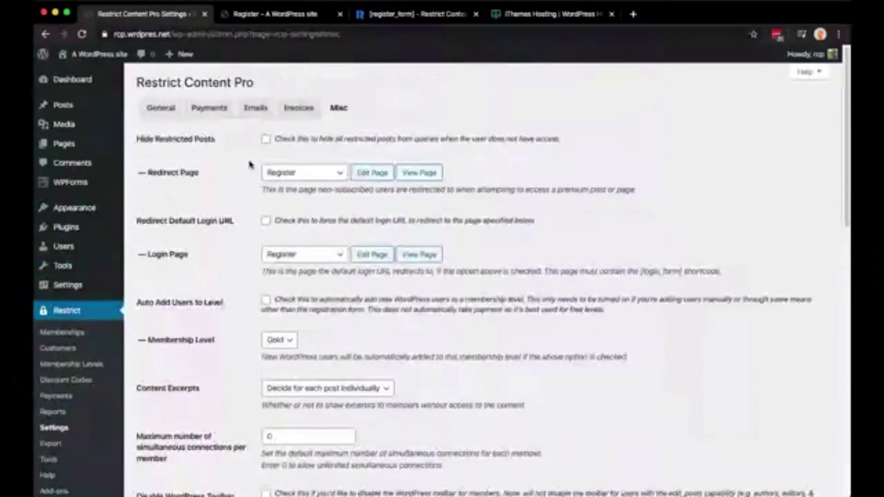
pyautogui.scroll(-7, 241, 255)
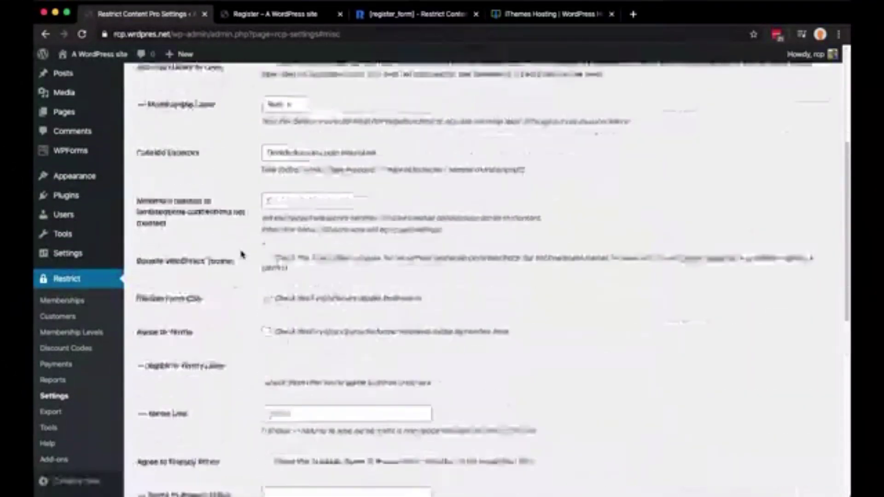
pyautogui.tripleClick(150, 217)
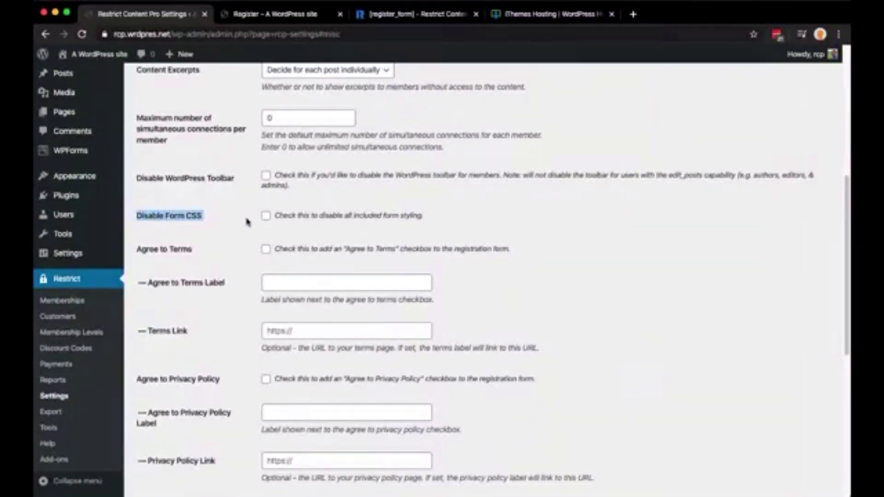
pyautogui.scroll(-8, 269, 223)
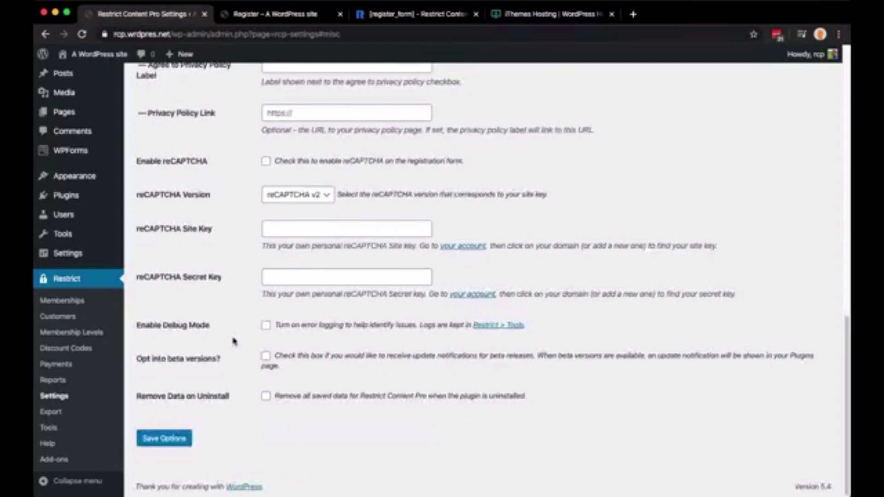
pyautogui.click(184, 440)
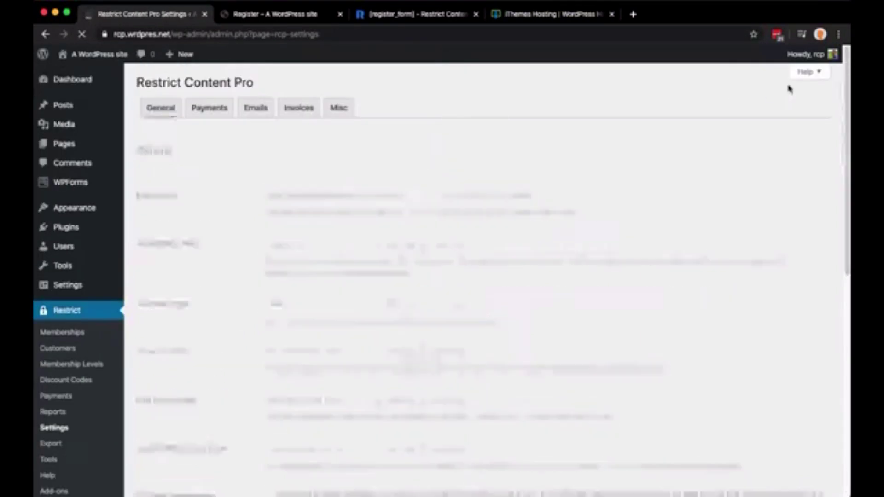
pyautogui.click(800, 58)
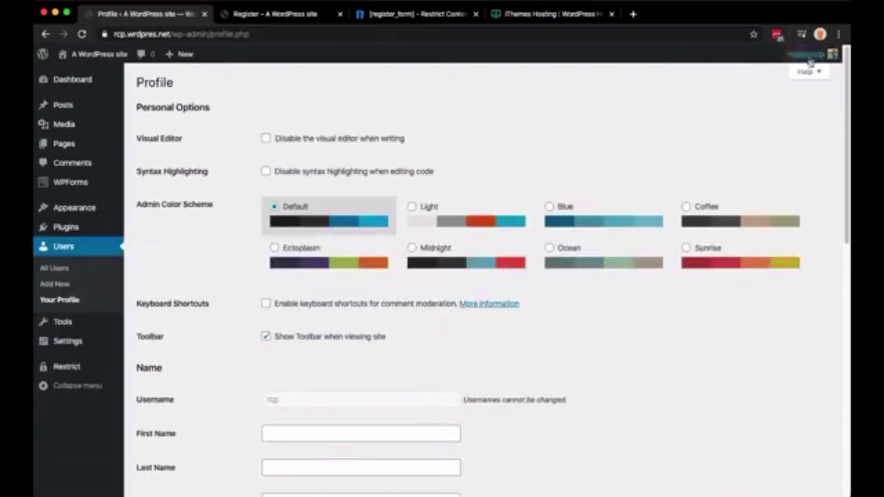
# Log out of the admin account and reload the Register page as a logged-out visitor
pyautogui.moveTo(814, 54)
pyautogui.click(769, 112)
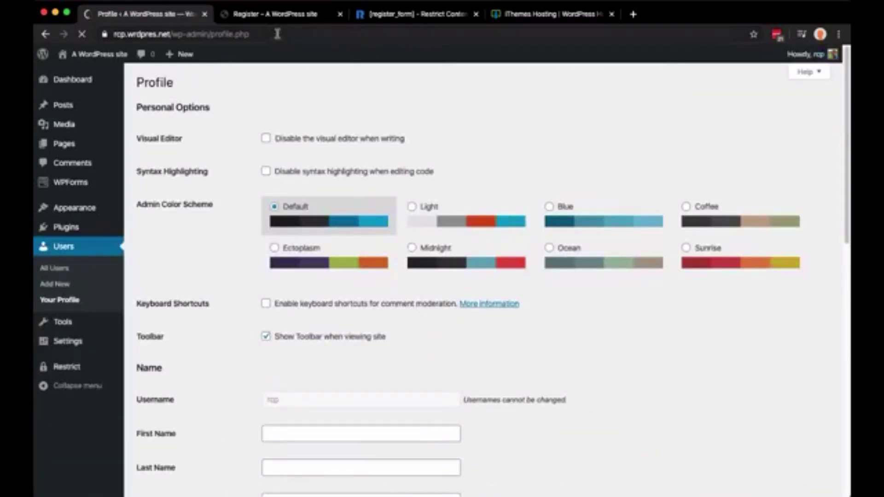
pyautogui.click(281, 14)
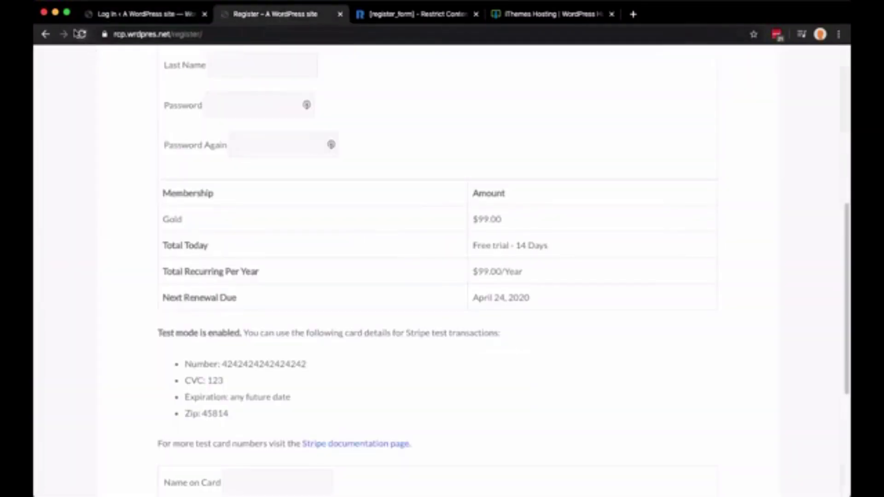
pyautogui.click(82, 34)
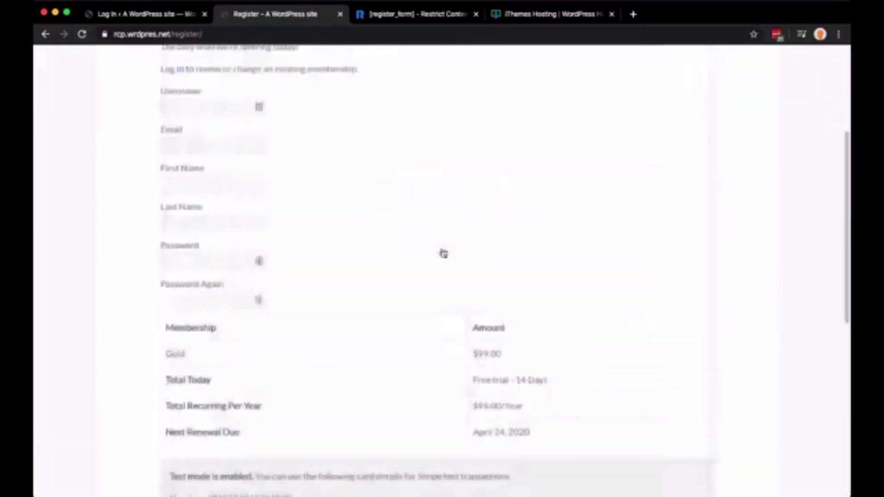
# Scroll through the empty Register New Account form for Gold at $99.00 with 14-day trial
pyautogui.scroll(1, 443, 252)
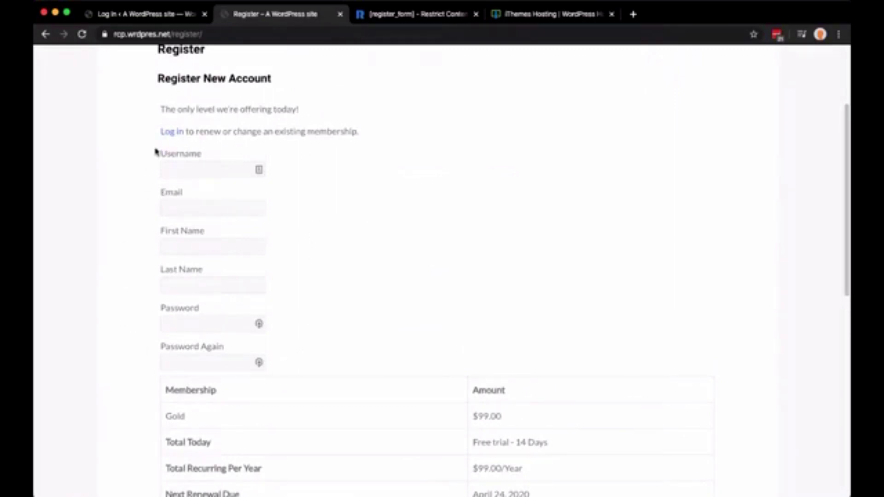
pyautogui.scroll(-1, 377, 240)
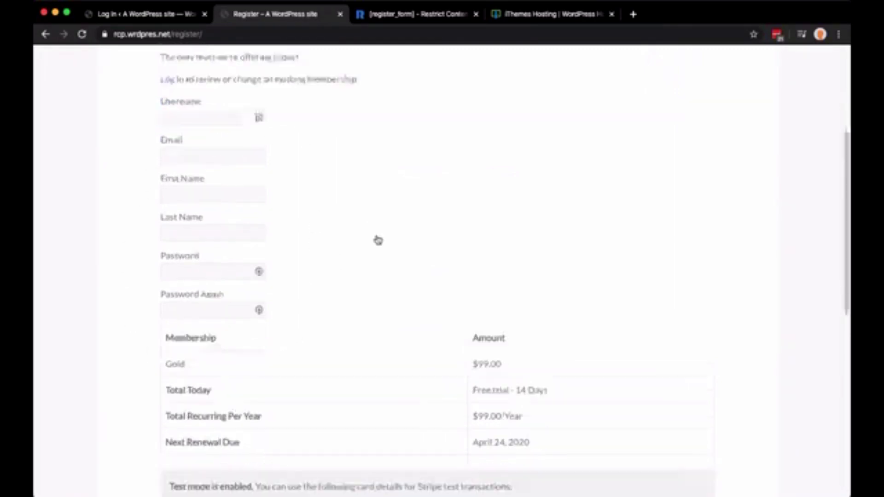
pyautogui.scroll(-3, 378, 239)
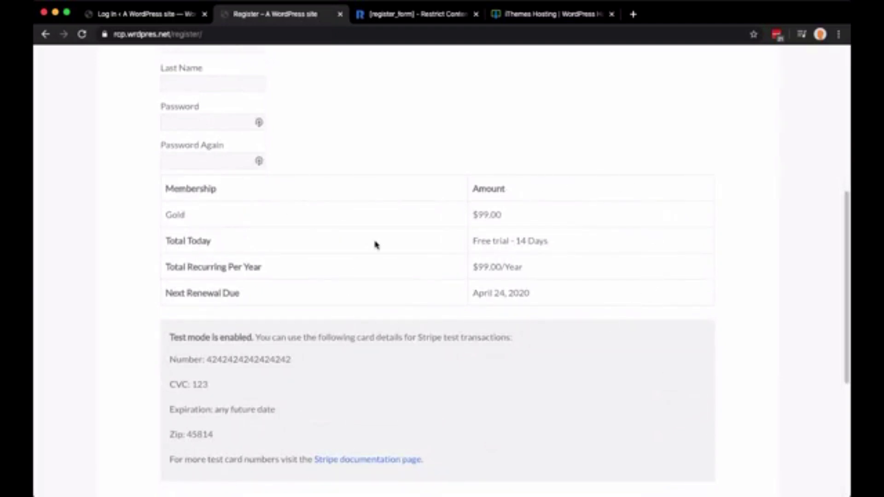
pyautogui.scroll(-5, 376, 244)
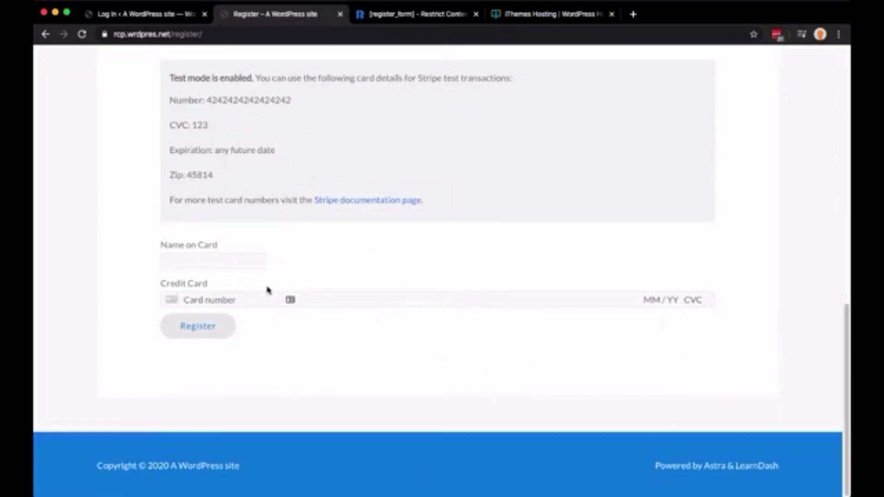
pyautogui.scroll(10, 268, 290)
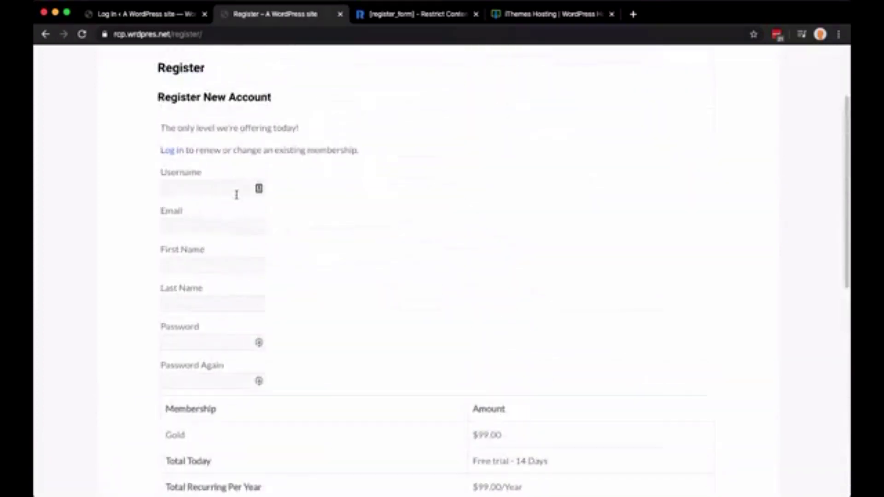
# Fill in a test username, the member's e-mail and first name, and a generated password
pyautogui.click(227, 190)
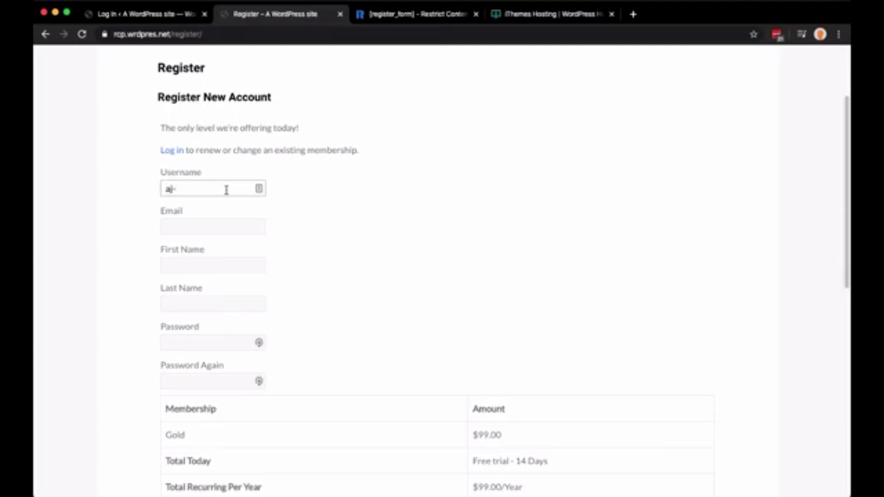
pyautogui.write('ajtesting')
pyautogui.press('Tab')
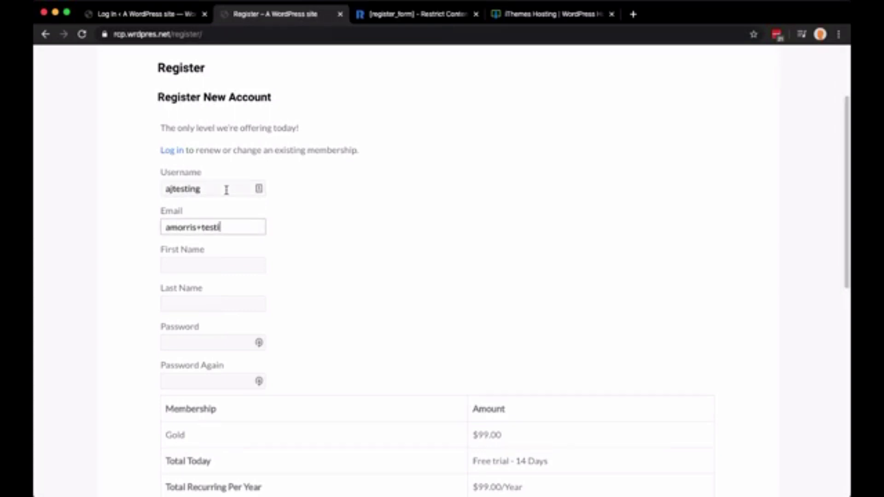
pyautogui.press('Tab')
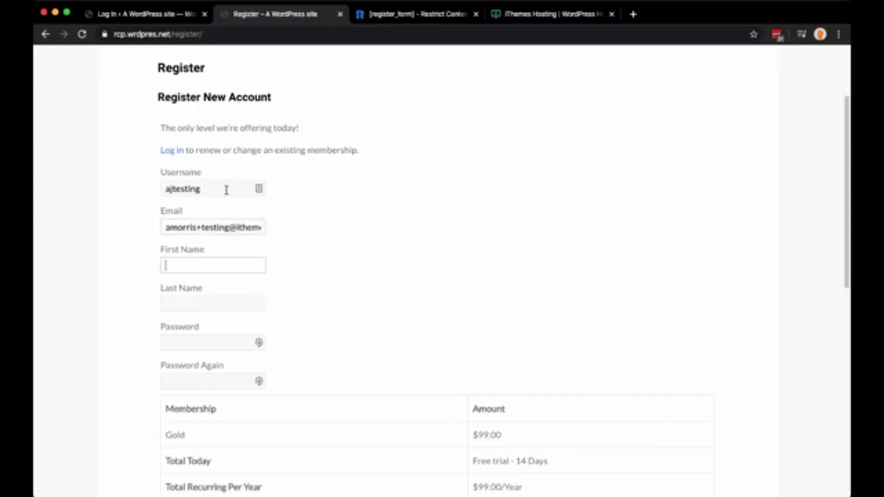
pyautogui.write('Morris')
pyautogui.press('Tab')
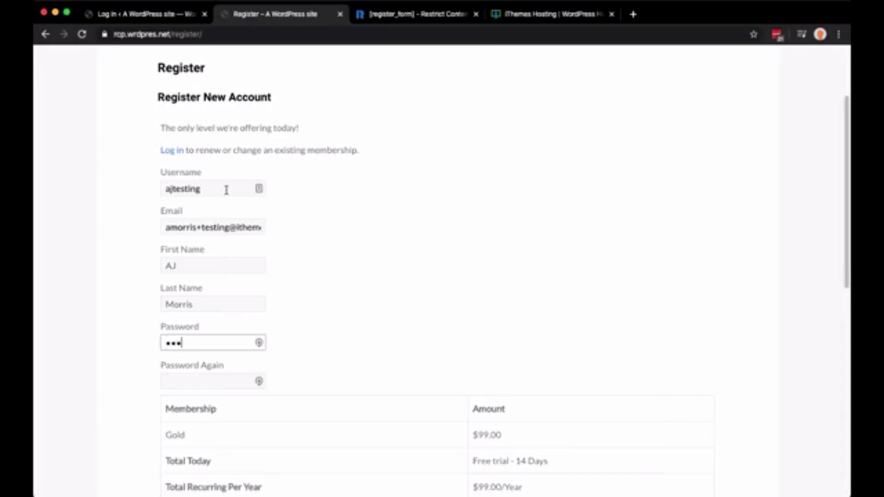
pyautogui.press('super+a')
pyautogui.press('BackSpace')
pyautogui.click(259, 343)
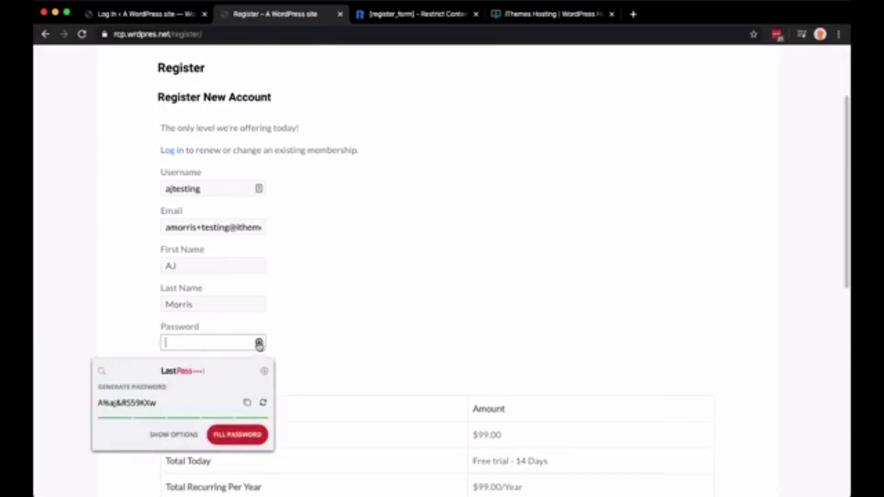
pyautogui.click(244, 435)
# Enter the Stripe 4242 test card with expiry 01/24, CVC 123, ZIP code and cardholder name
pyautogui.scroll(-5, 302, 339)
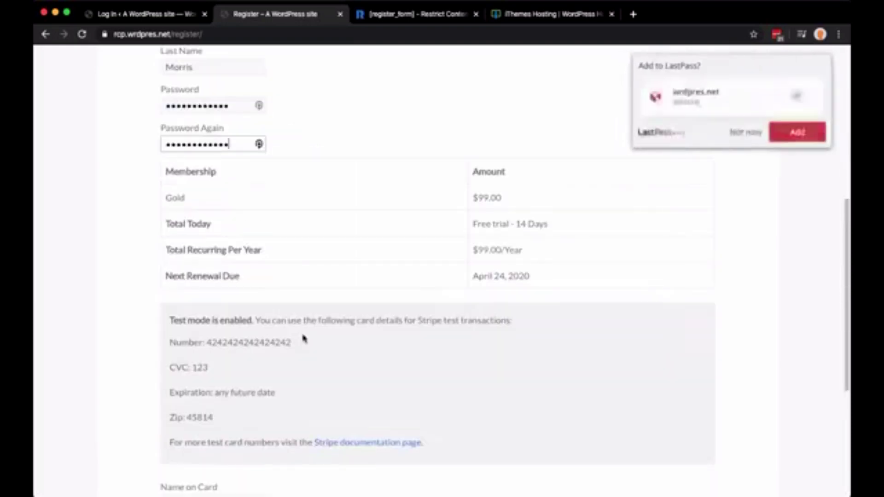
pyautogui.scroll(-1, 304, 339)
pyautogui.doubleClick(257, 332)
pyautogui.scroll(-8, 322, 343)
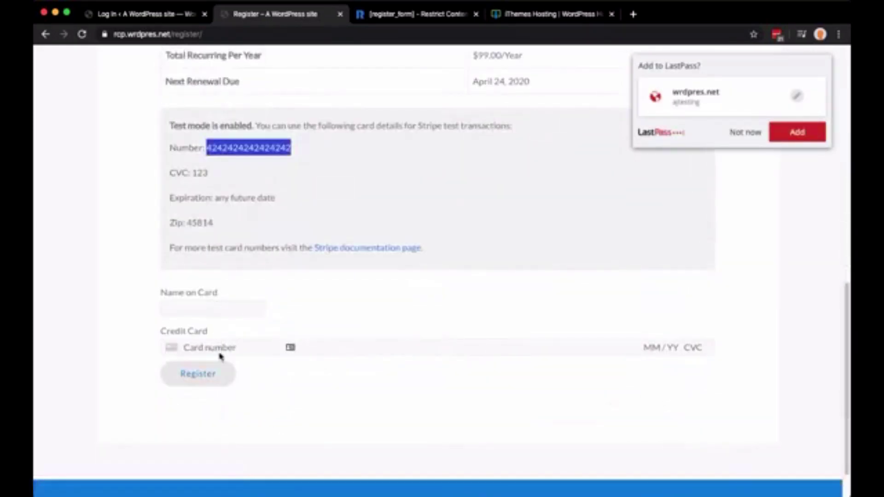
pyautogui.click(221, 350)
pyautogui.hotkey('ctrl', 'v')
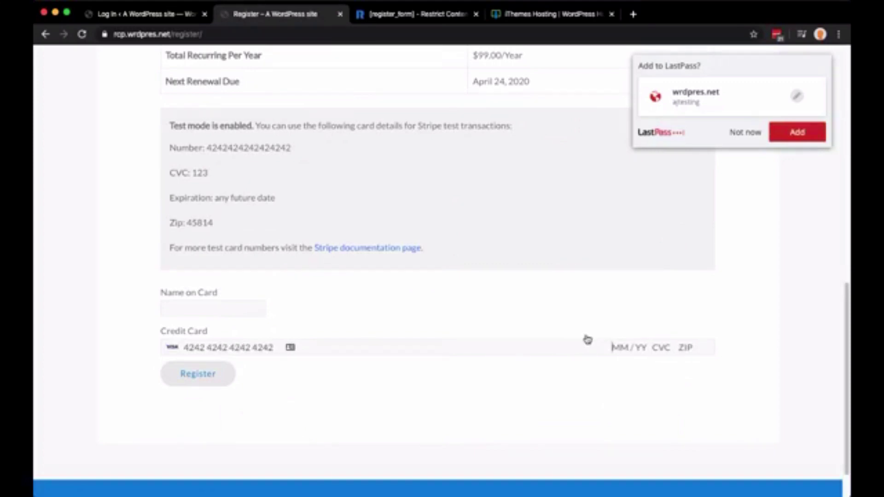
pyautogui.write('01 /24123')
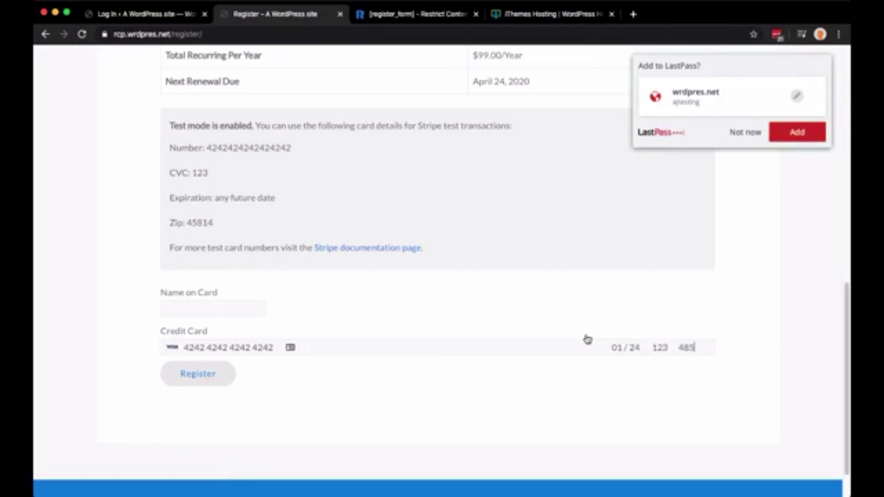
pyautogui.write('4581')
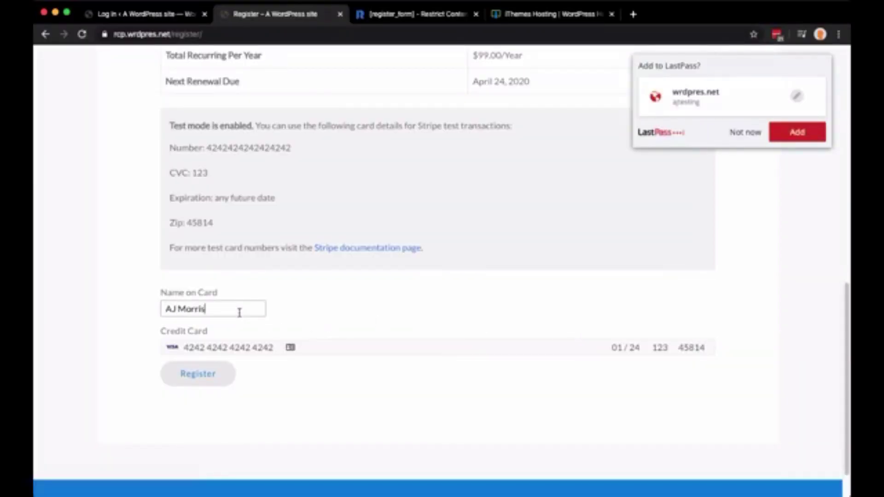
pyautogui.click(694, 307)
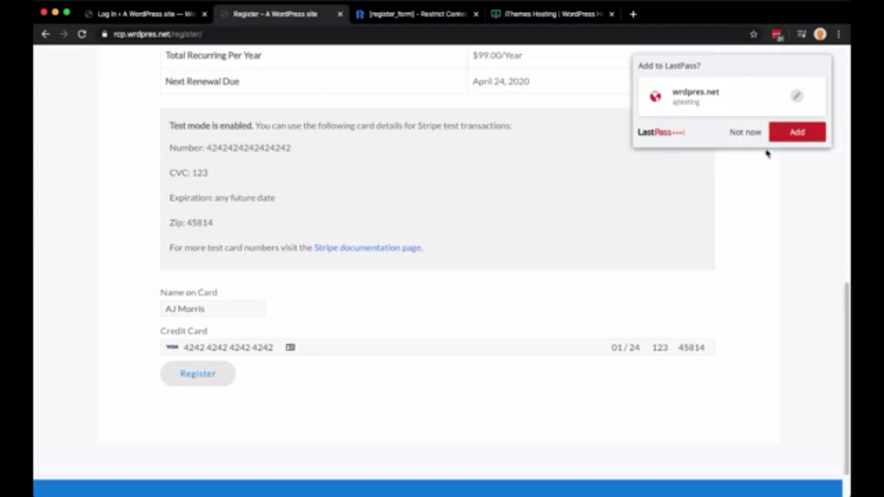
pyautogui.click(748, 133)
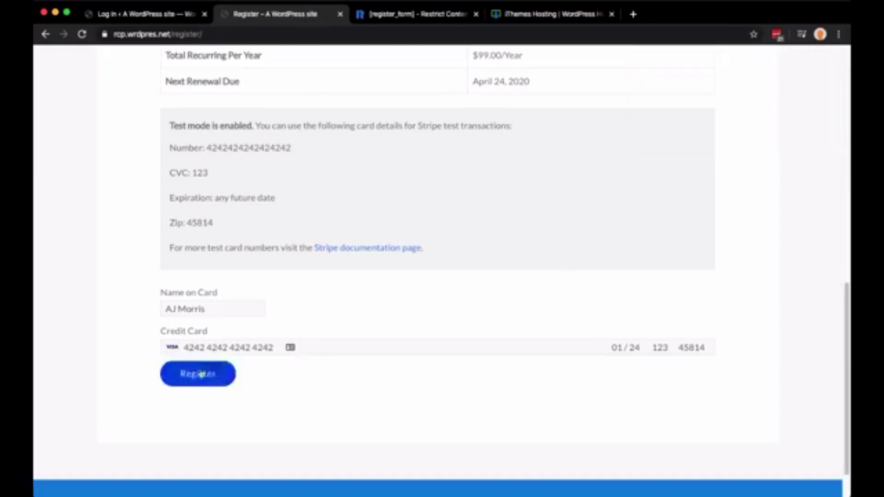
# Submit the Gold registration and dismiss the save-login prompt on the Welcome success page
pyautogui.click(202, 374)
pyautogui.scroll(2, 435, 341)
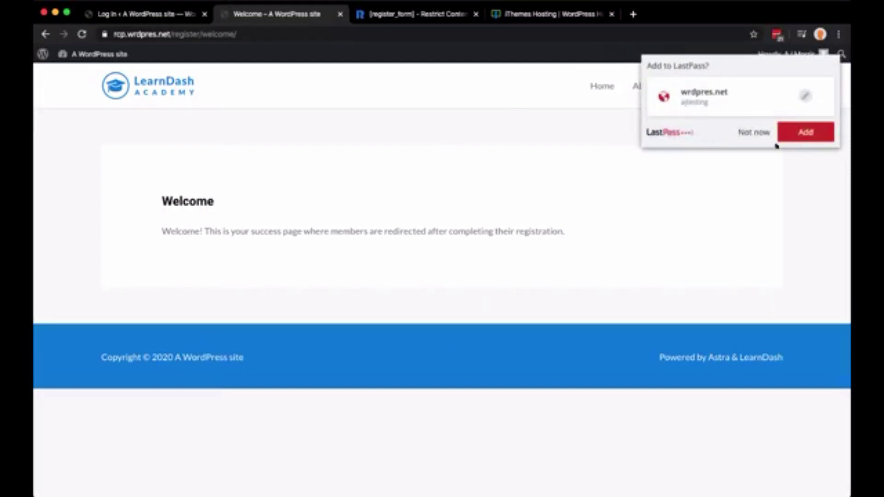
pyautogui.click(754, 133)
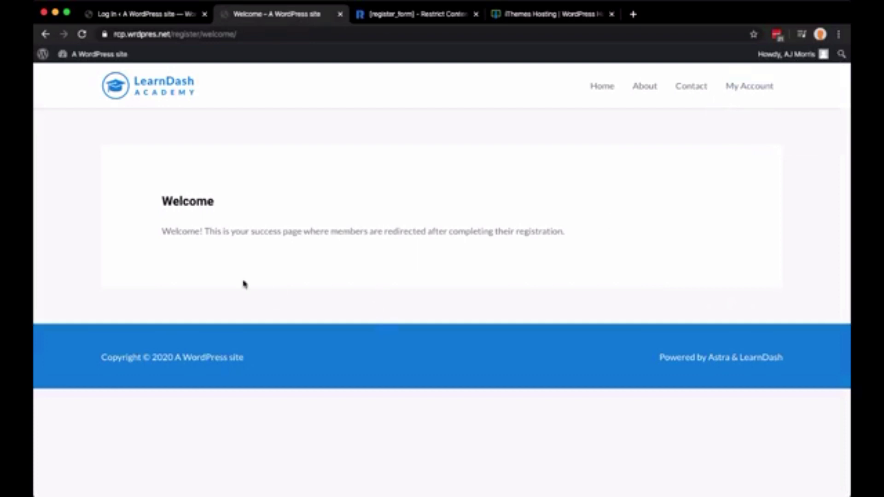
pyautogui.moveTo(156, 204); pyautogui.dragTo(595, 241)
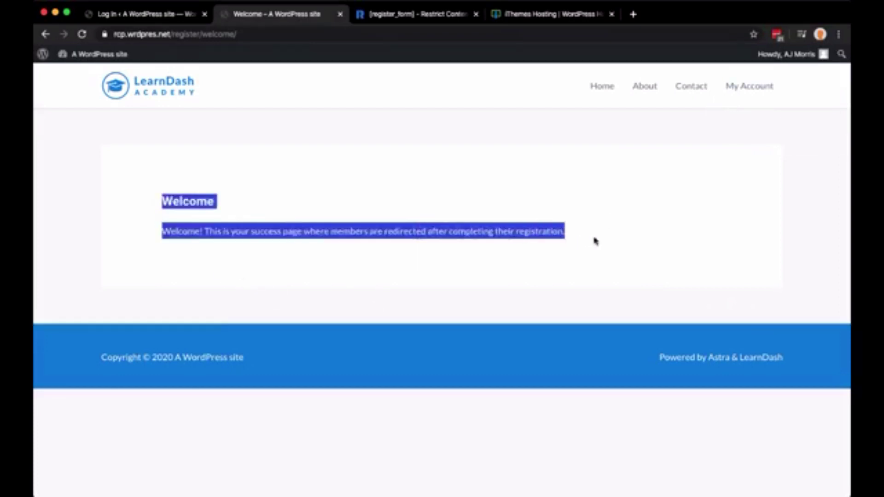
pyautogui.click(348, 241)
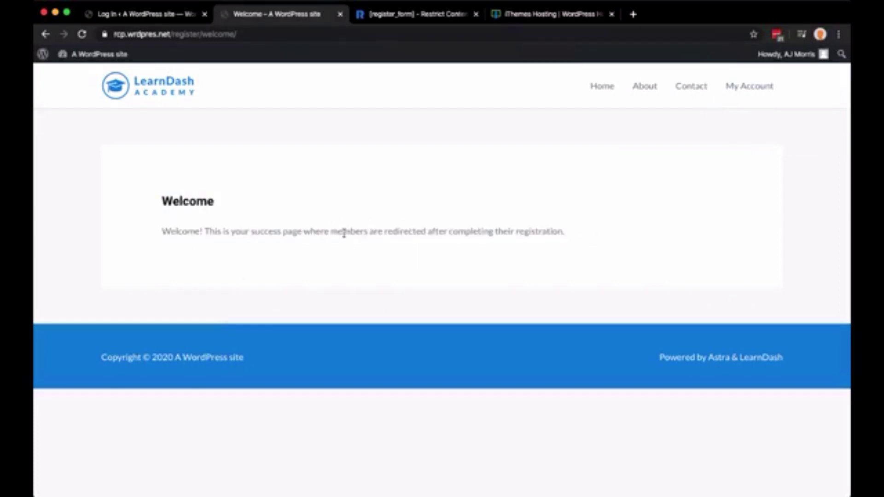
# Open My Account and highlight the Active Gold membership and its April 24, 2020 renewal date
pyautogui.click(752, 89)
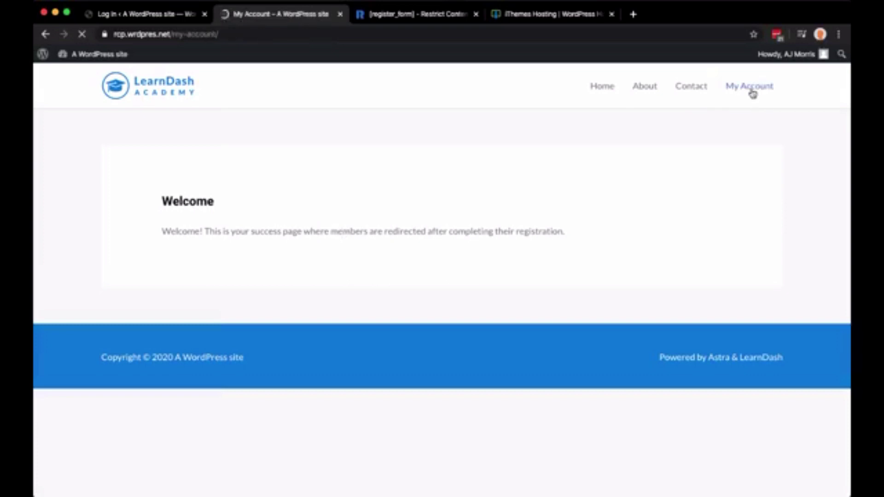
pyautogui.scroll(-6, 686, 182)
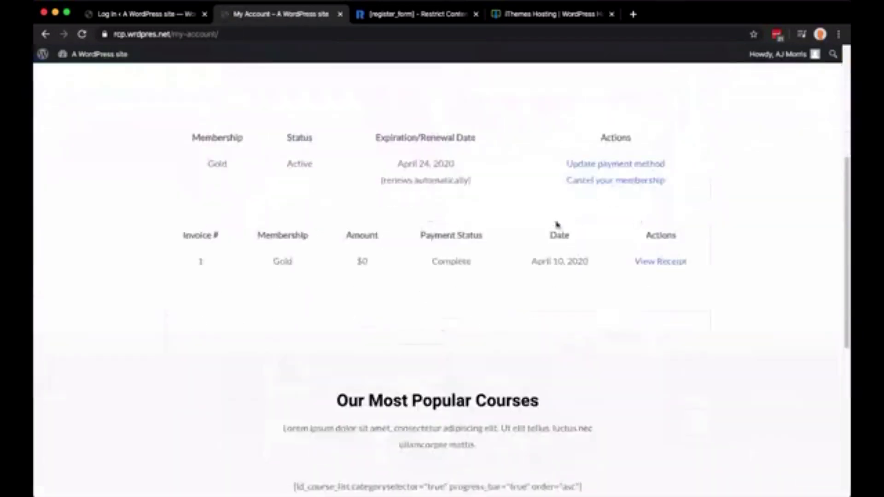
pyautogui.moveTo(196, 165); pyautogui.dragTo(482, 167)
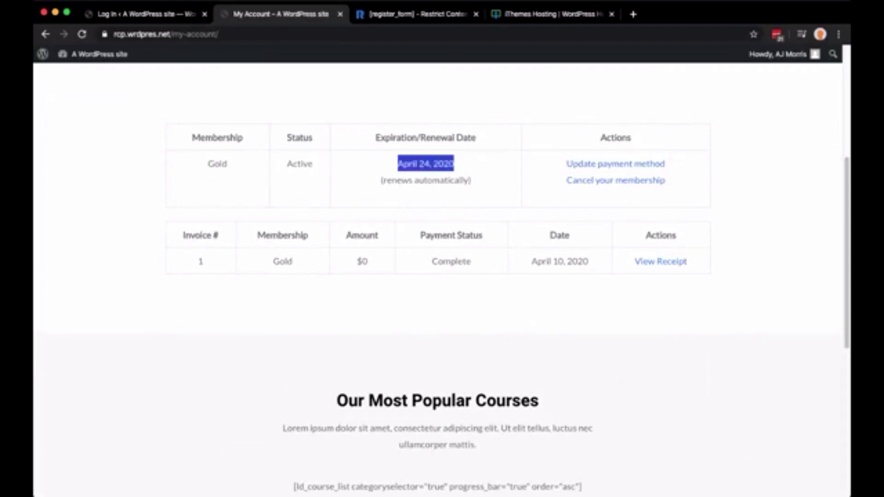
pyautogui.moveTo(419, 164); pyautogui.dragTo(430, 164)
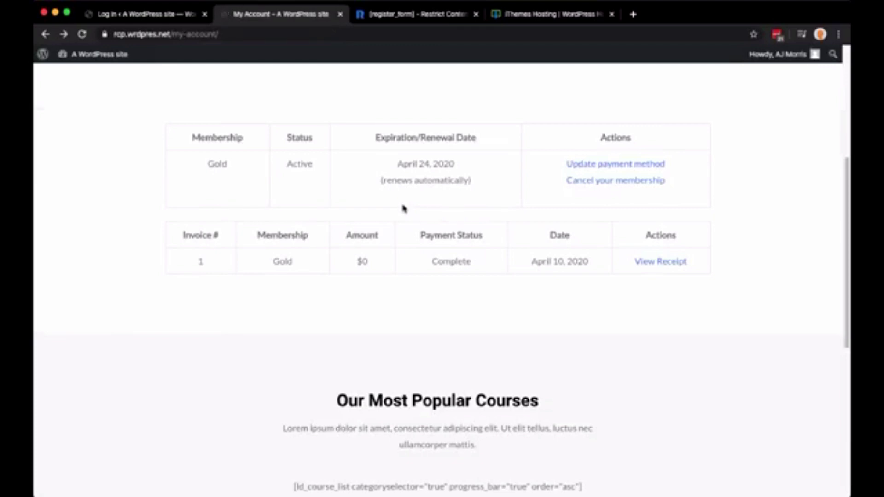
# Switch to the Restrict Content Pro [register_form] shortcode documentation
pyautogui.scroll(6, 412, 222)
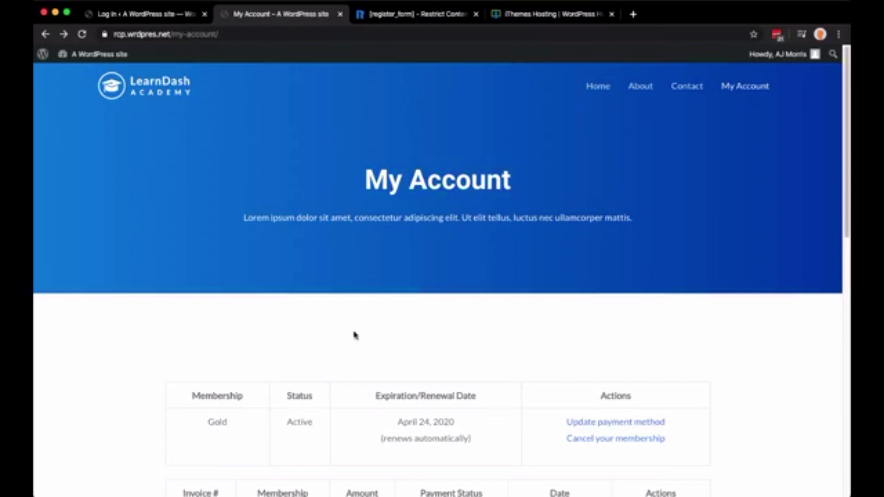
pyautogui.click(407, 16)
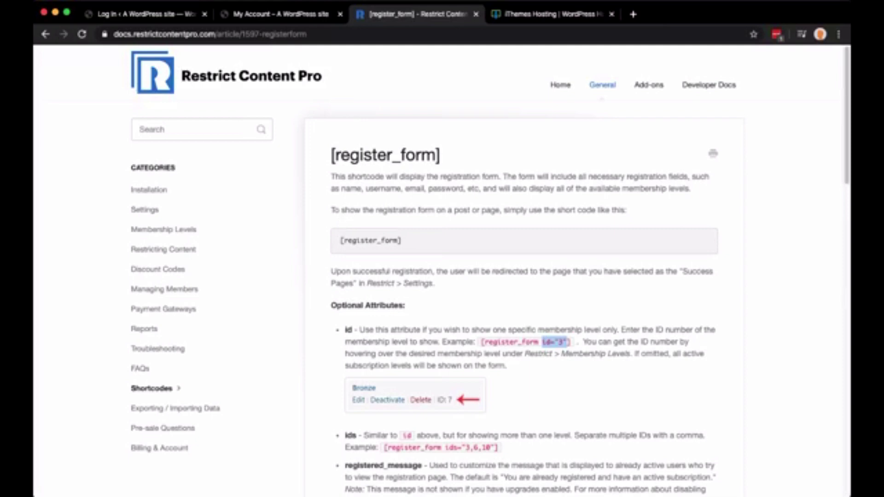
# Return to the My Account page showing the Active Gold membership
pyautogui.click(277, 18)
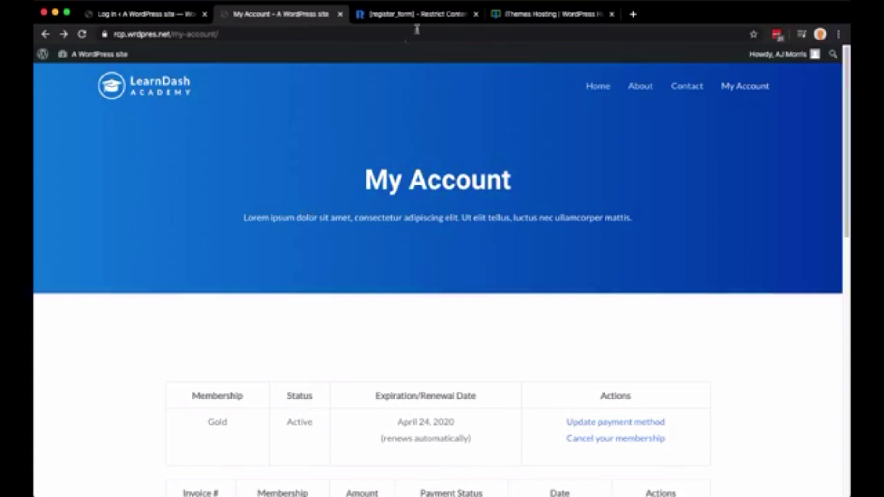
# From the documentation, go to the main restrictcontentpro.com website
pyautogui.click(418, 14)
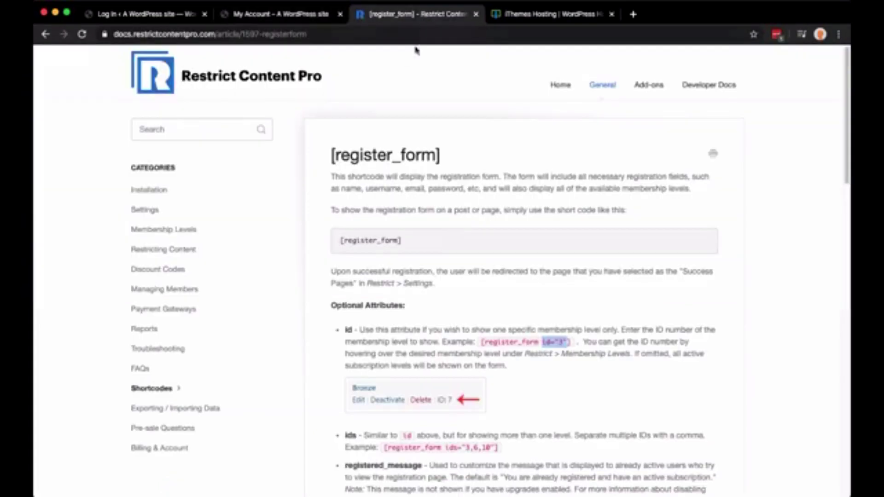
pyautogui.click(561, 86)
pyautogui.doubleClick(123, 35)
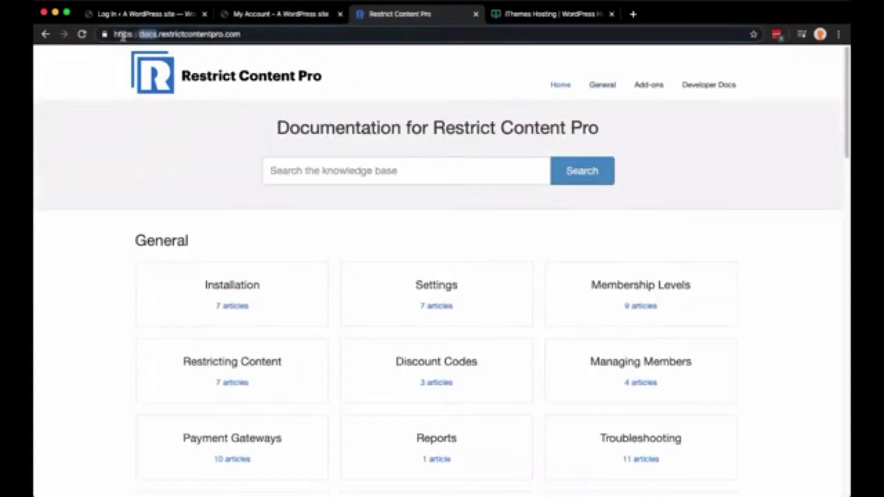
pyautogui.press('Delete')
pyautogui.press('Delete')
pyautogui.press('Return')
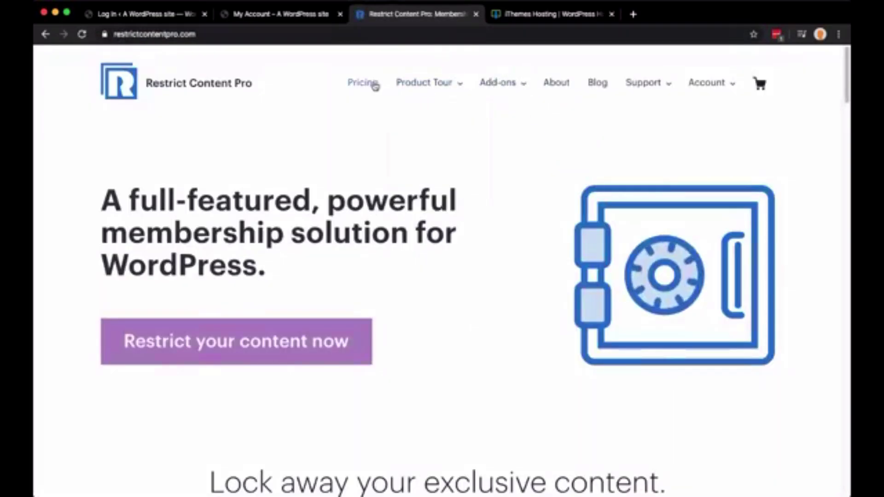
# Look over the Restrict Content Pro pricing plans, then return to My Account
pyautogui.click(363, 85)
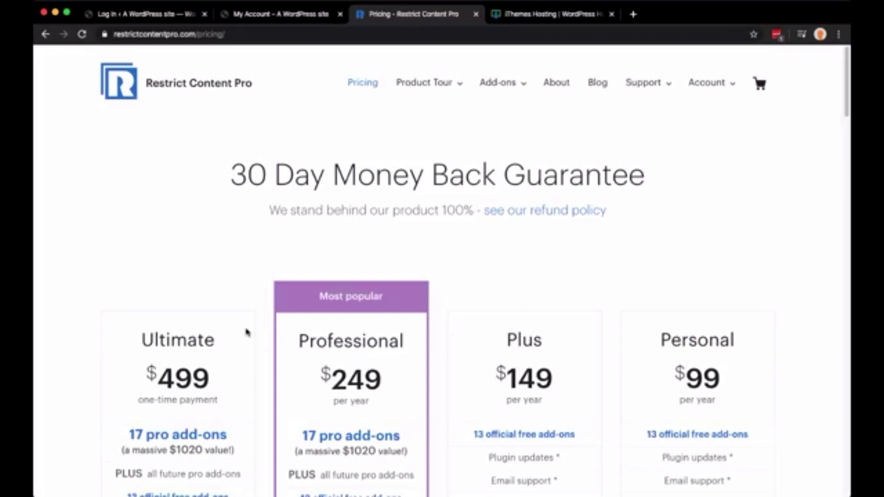
pyautogui.scroll(-3, 248, 331)
pyautogui.scroll(-2, 246, 332)
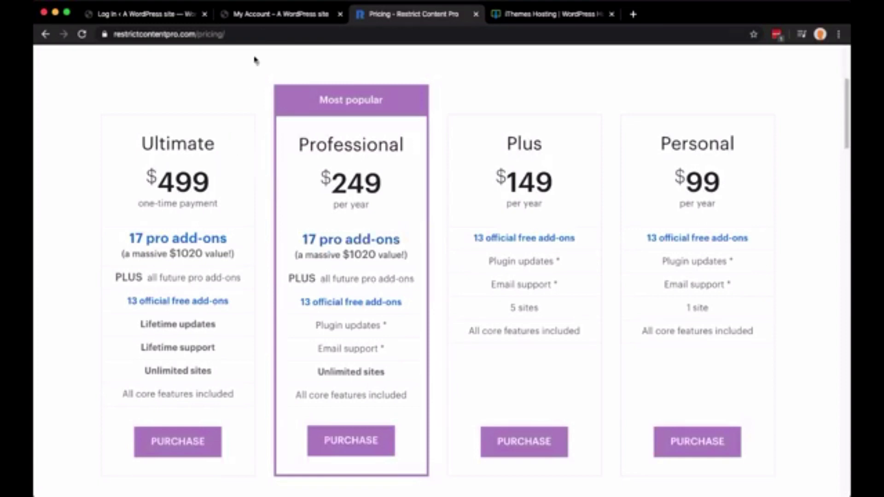
pyautogui.click(272, 19)
# Log out of the member account and sign back in as the site administrator
pyautogui.moveTo(783, 54)
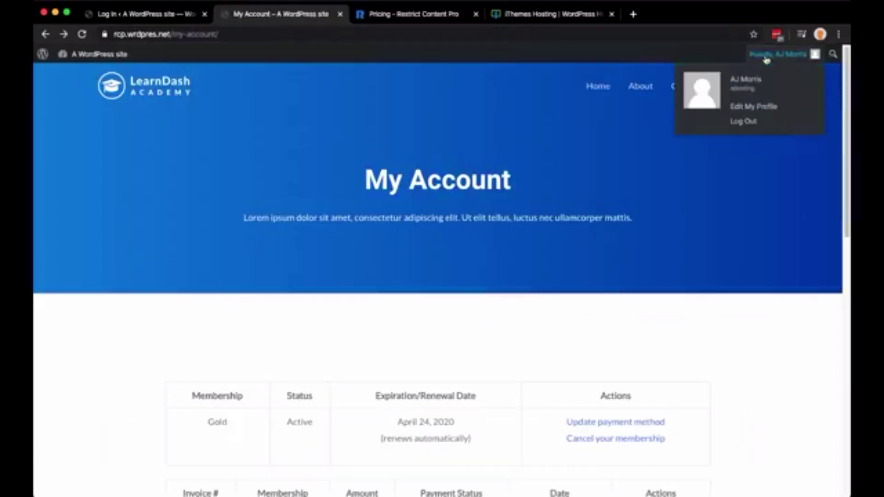
pyautogui.click(744, 122)
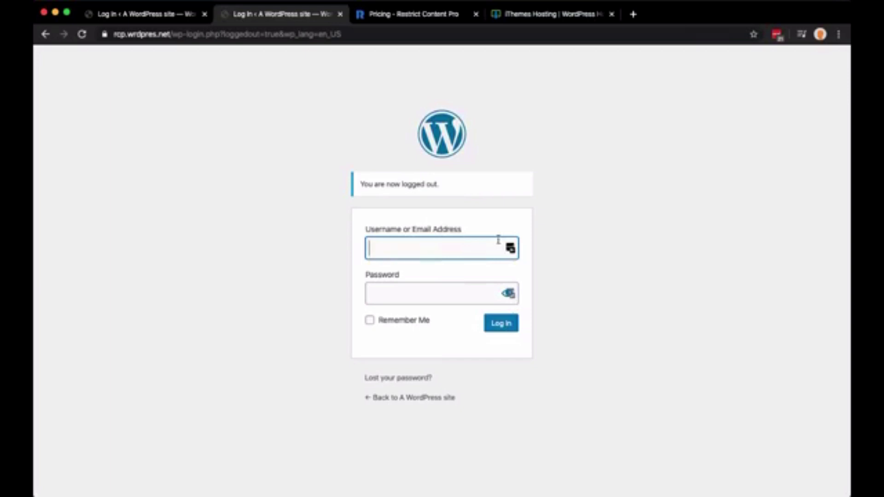
pyautogui.click(779, 35)
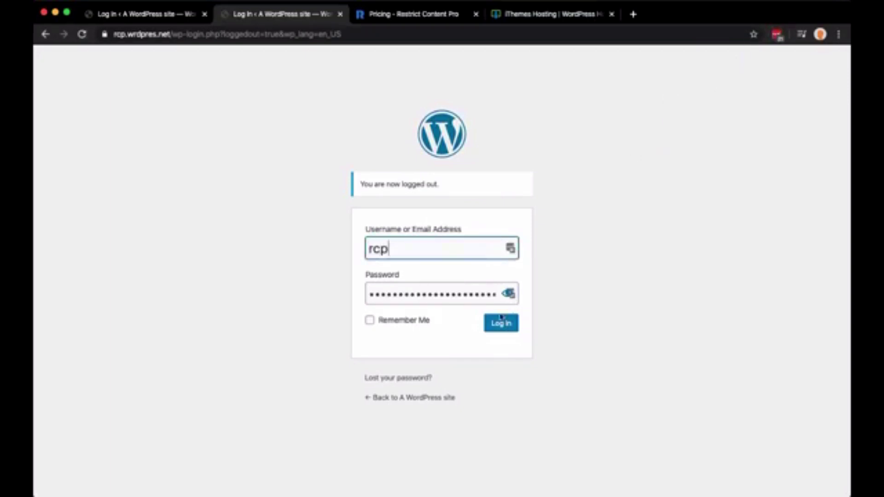
pyautogui.click(487, 328)
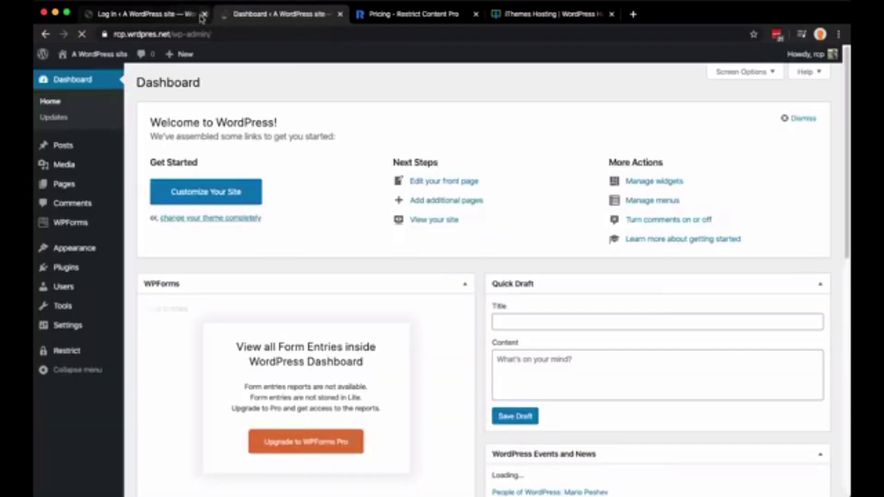
# Close the leftover login tab and go to Restrict > Discount Codes
pyautogui.click(204, 14)
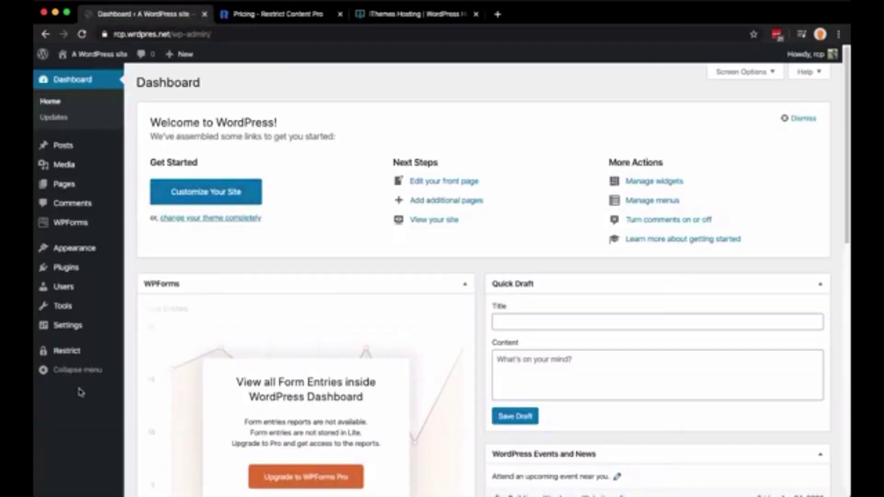
pyautogui.moveTo(86, 353)
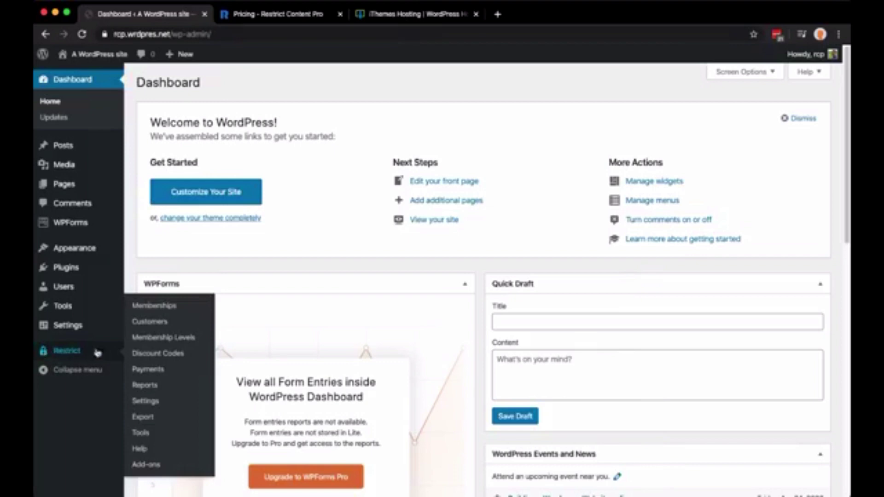
pyautogui.click(146, 354)
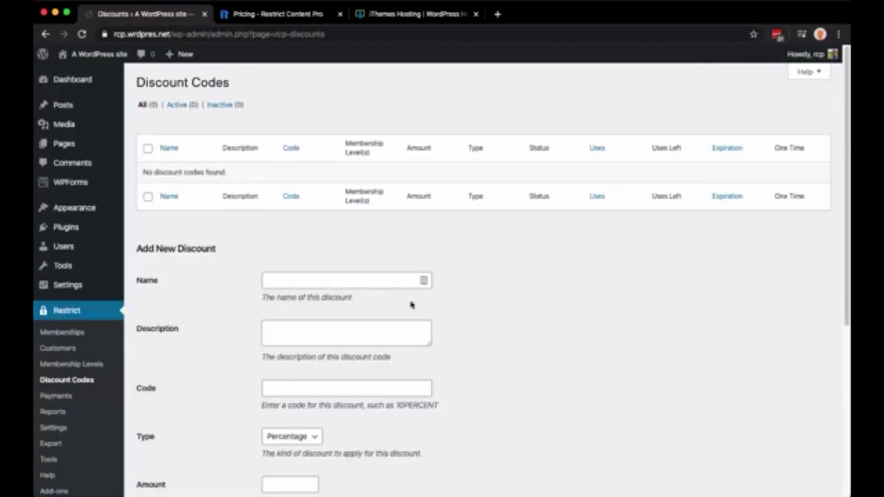
pyautogui.scroll(-3, 479, 310)
# Enter name '35% off', description 'Running through April 30th', and code 35OFF for the new discount
pyautogui.click(336, 206)
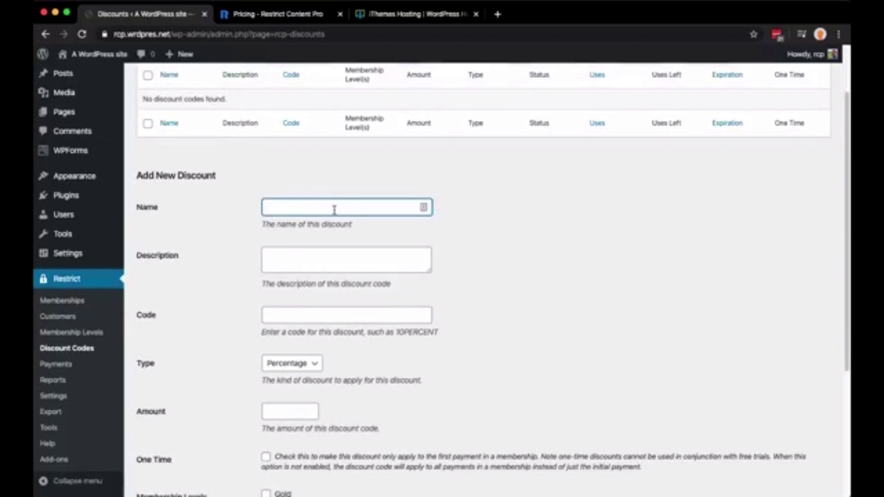
pyautogui.write('35% off')
pyautogui.click(373, 261)
pyautogui.write('Running')
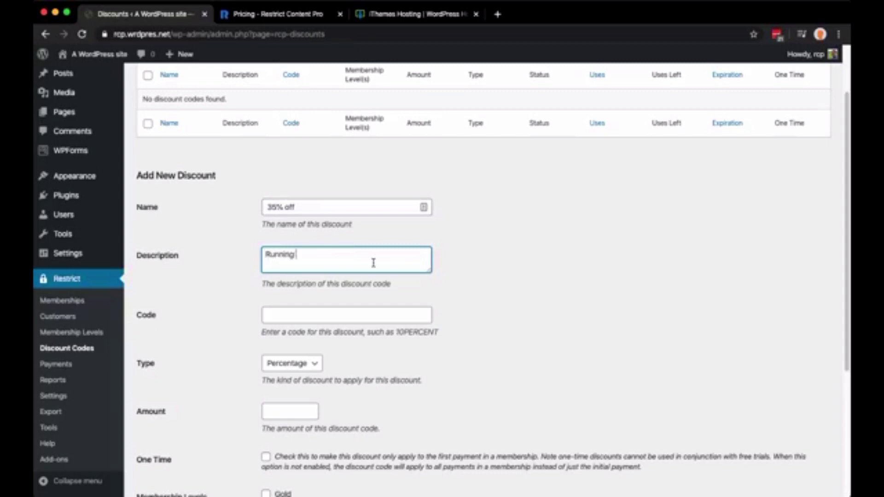
pyautogui.write(' through April 30th')
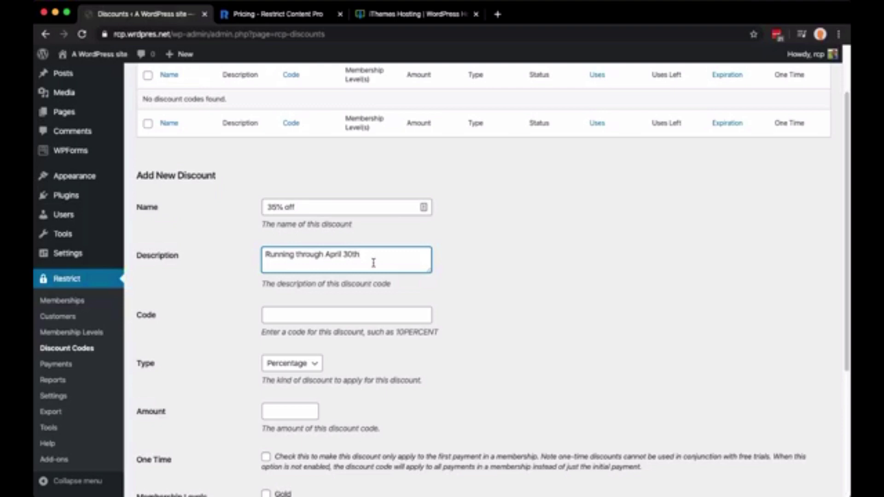
pyautogui.click(378, 320)
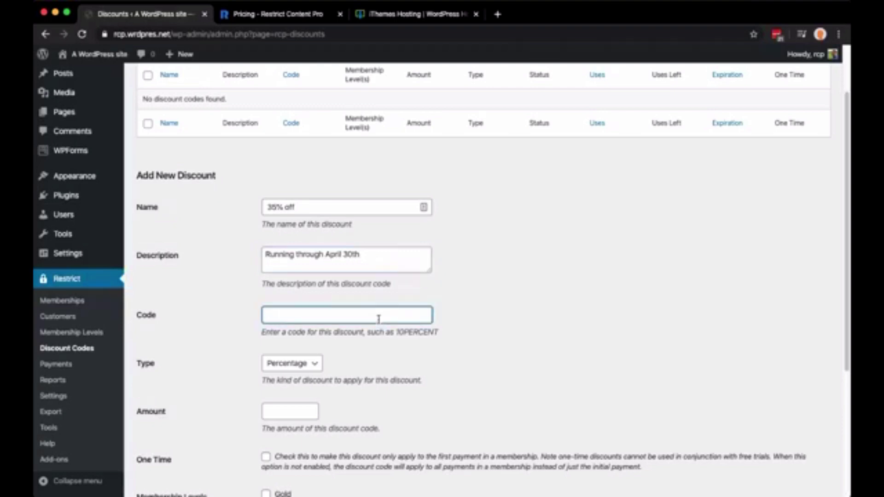
pyautogui.write('35% off')
pyautogui.press('BackSpace')
pyautogui.press('BackSpace')
pyautogui.press('BackSpace')
pyautogui.write('OFF')
# Keep the discount type as Percentage and set the amount to 35
pyautogui.scroll(-3, 304, 362)
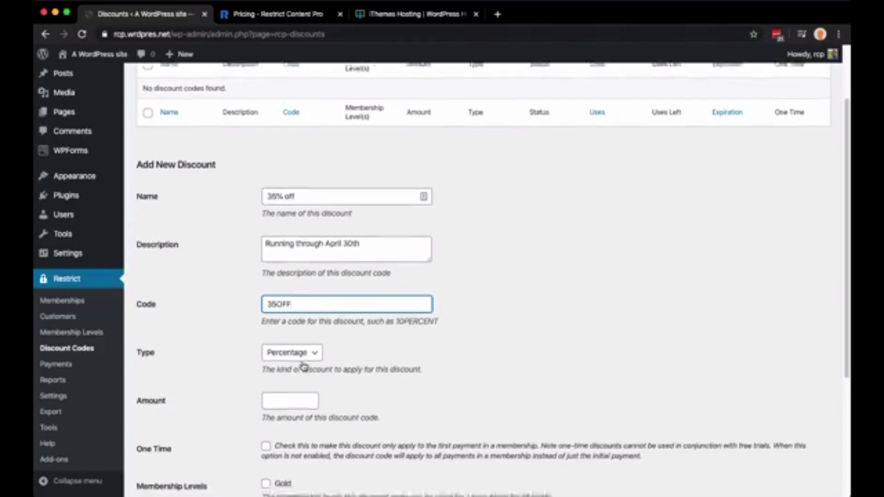
pyautogui.click(285, 289)
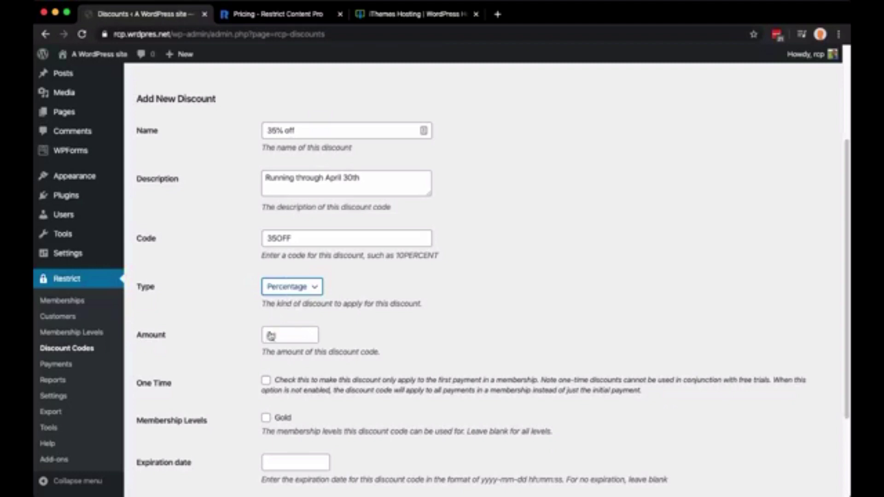
pyautogui.click(276, 335)
pyautogui.write('35')
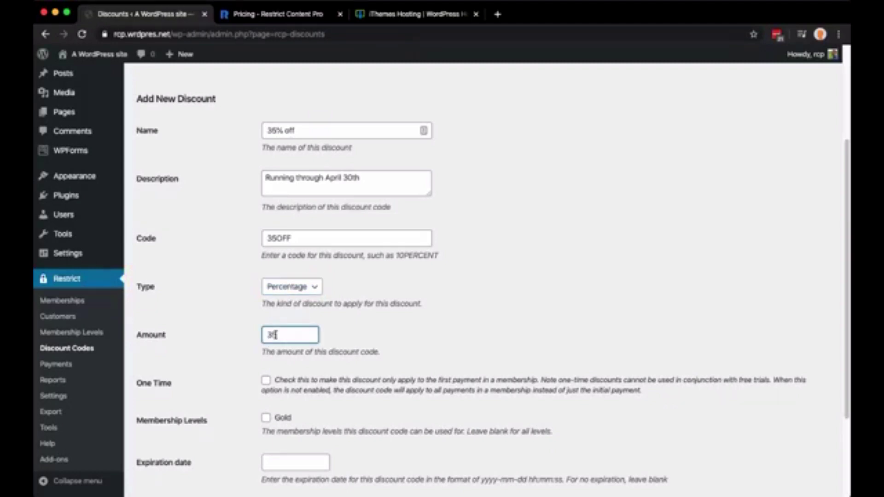
pyautogui.click(362, 318)
pyautogui.scroll(-3, 236, 373)
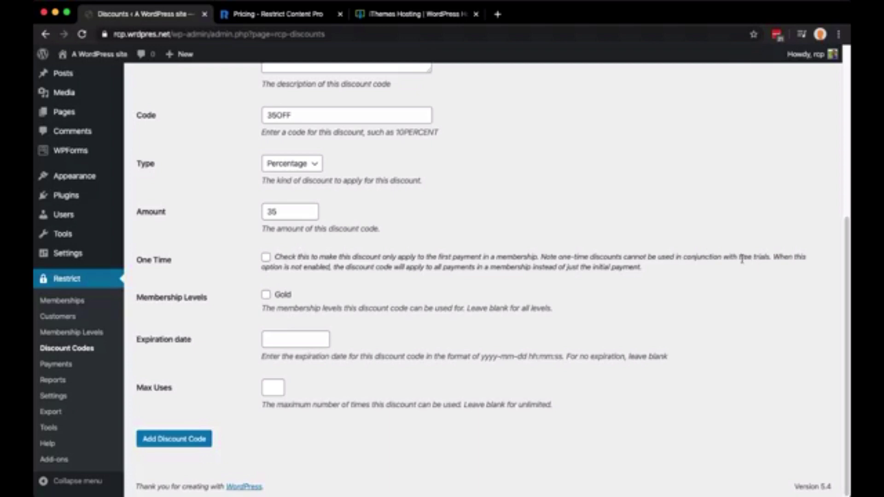
pyautogui.moveTo(739, 257); pyautogui.dragTo(777, 258)
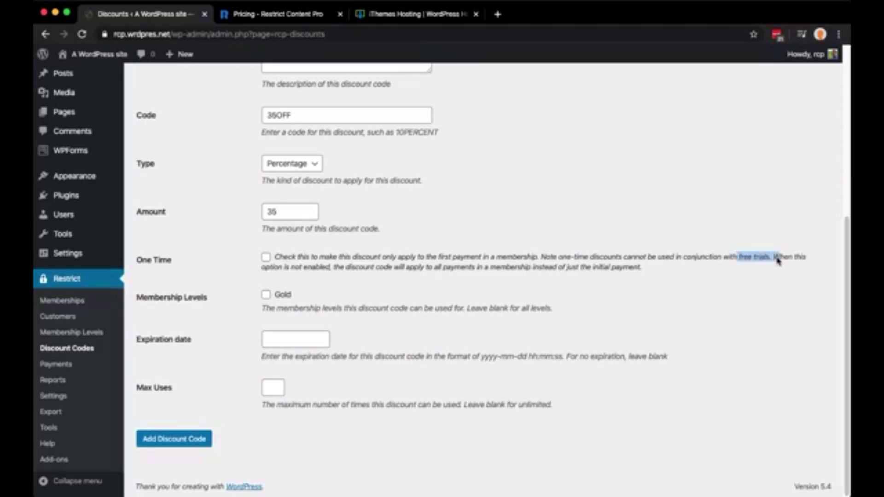
pyautogui.press('super+Tab')
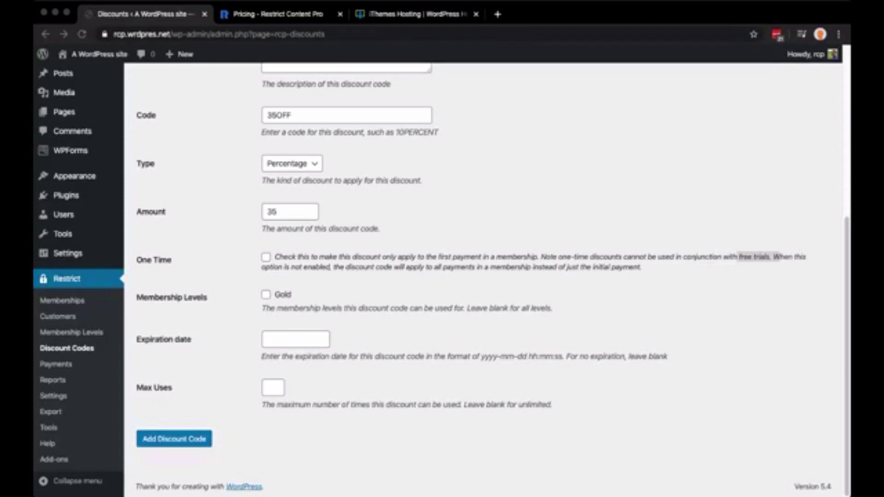
pyautogui.click(756, 289)
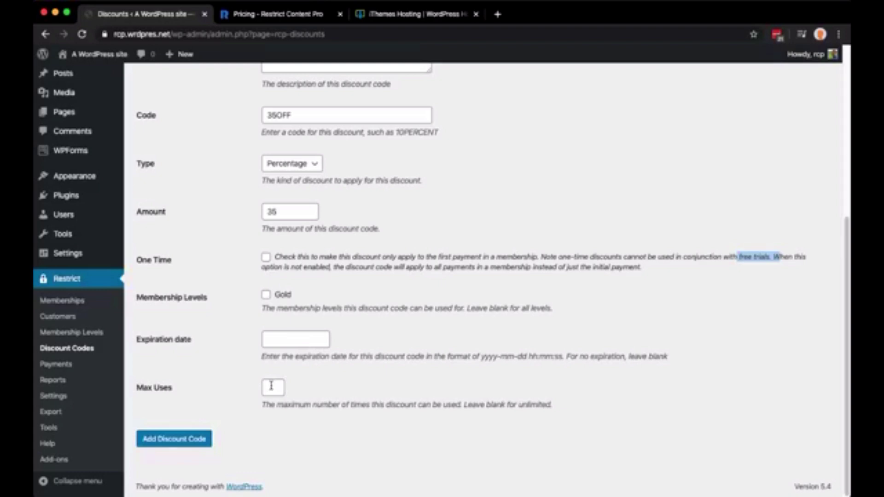
pyautogui.scroll(5, 271, 386)
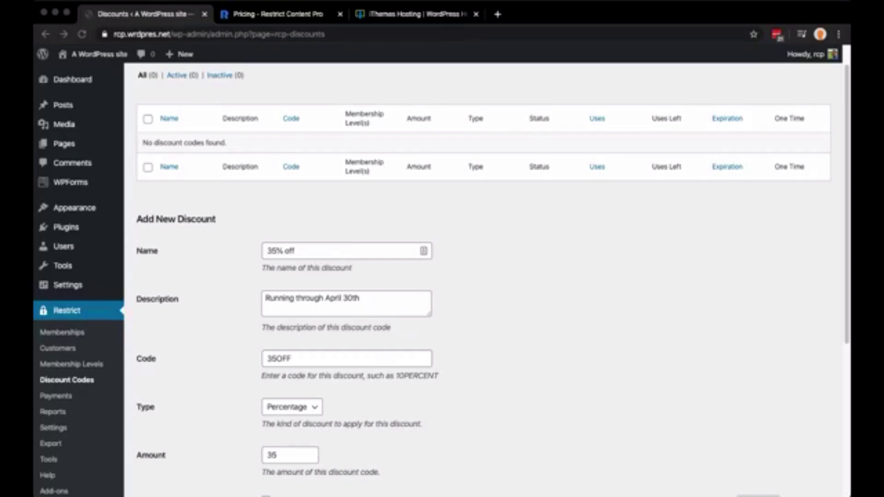
pyautogui.click(450, 307)
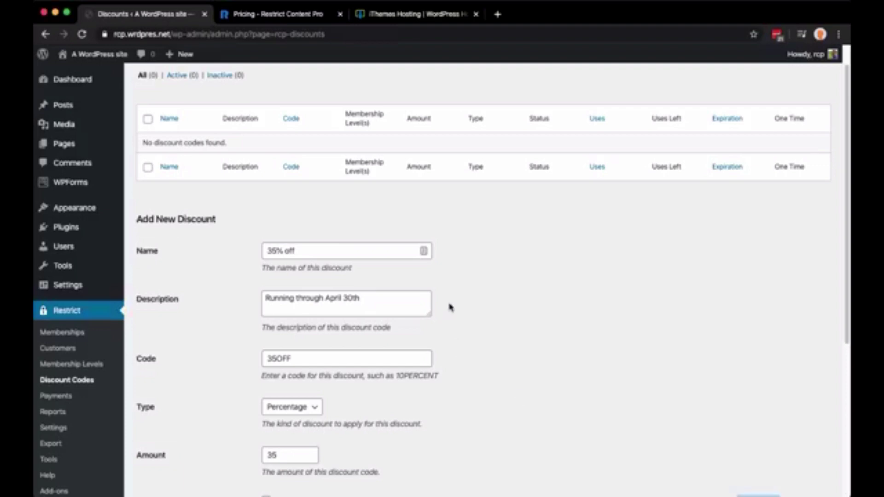